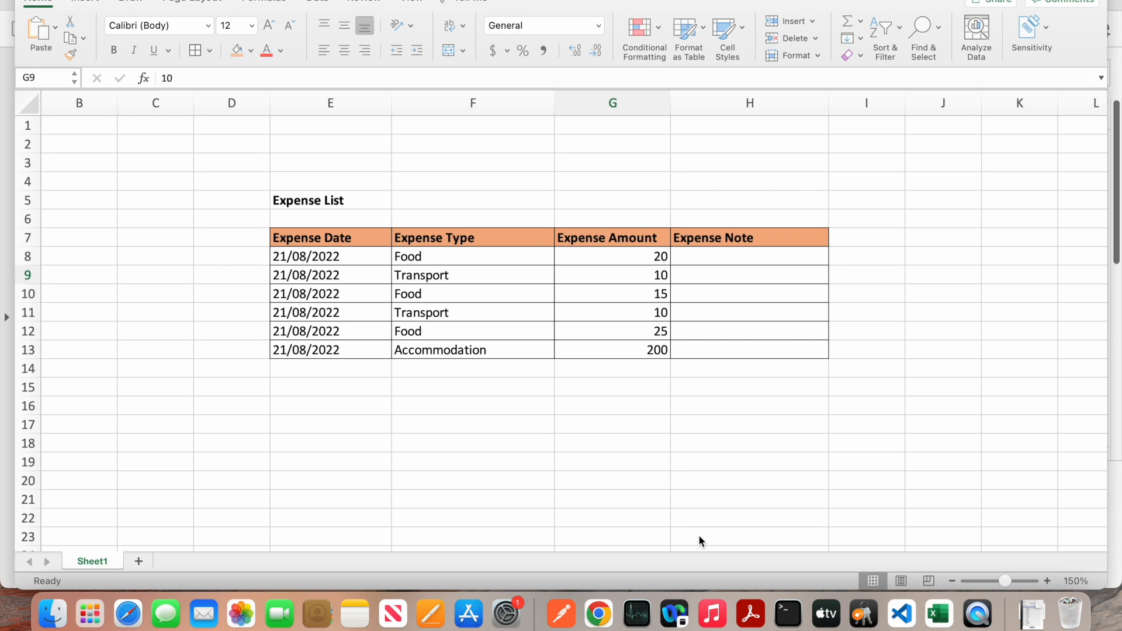
- Examine the expense table's Expense Date, Expense Type, Expense Amount and Expense Note columns and their rows
click(482, 418)
click(301, 237)
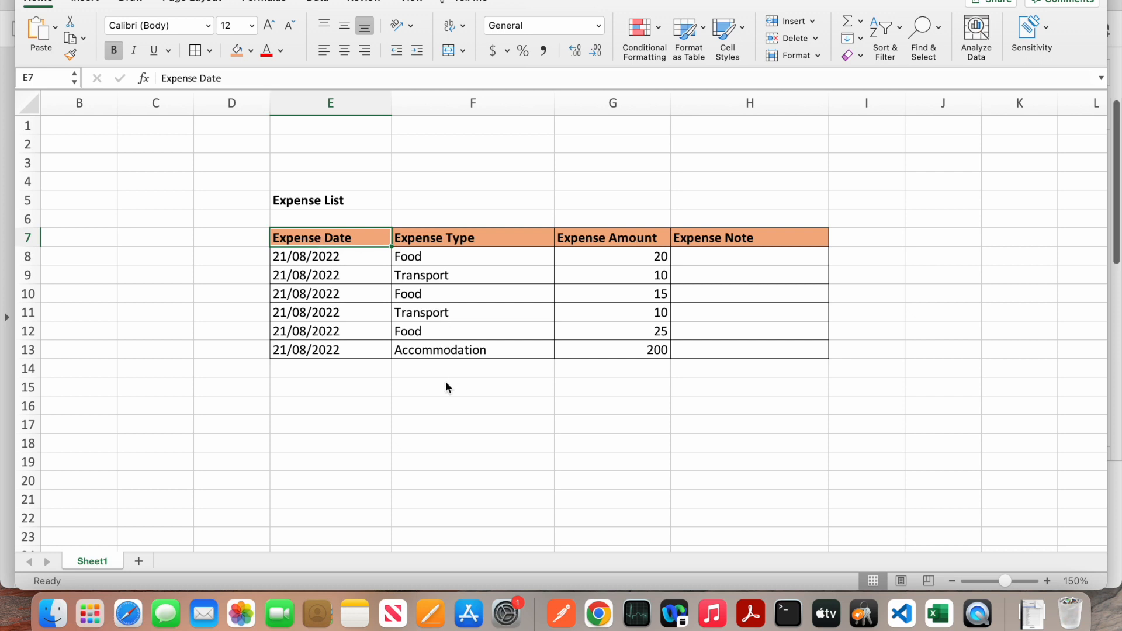
click(439, 386)
click(327, 238)
click(482, 232)
click(610, 240)
click(727, 230)
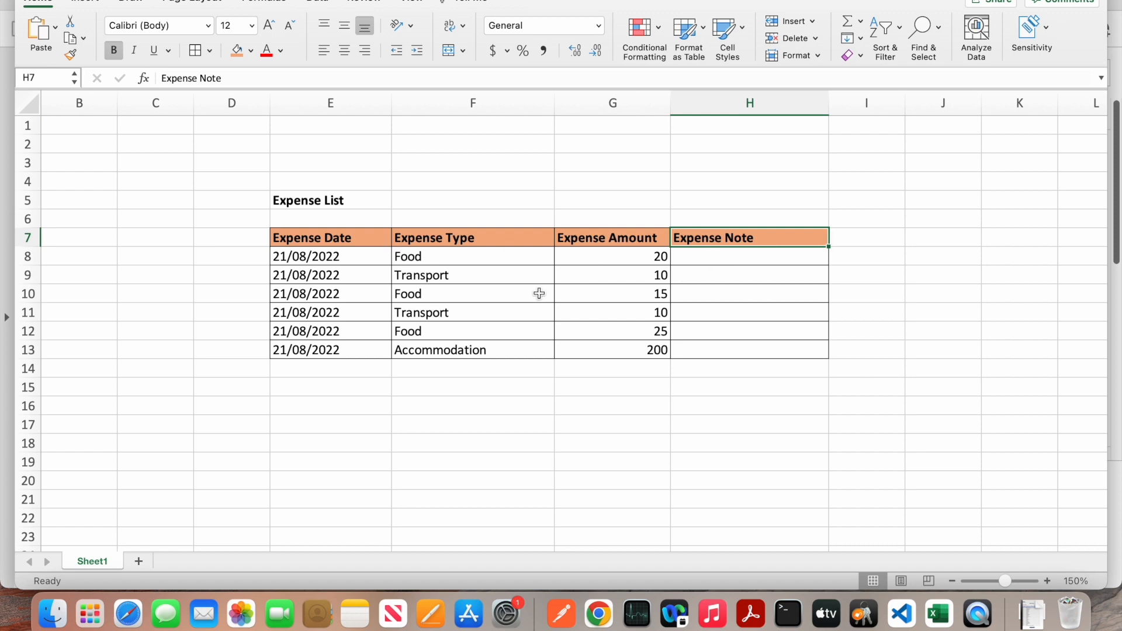
drag(280, 237, 769, 345)
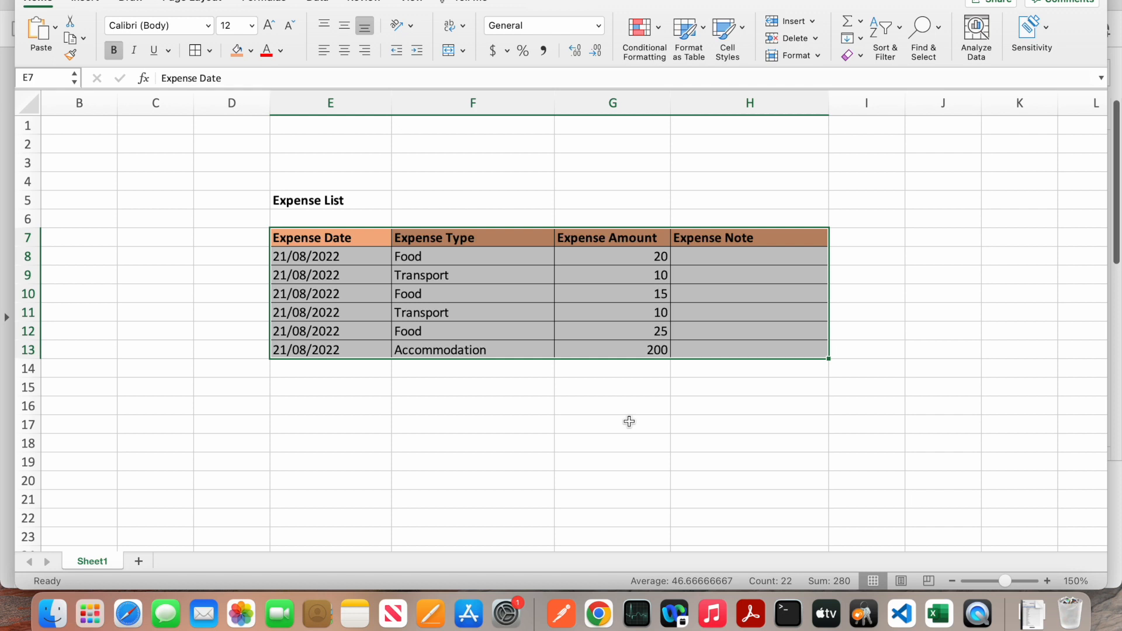
- Switch to Pega Dev Studio in Chrome, view the Submit Expense step of the Create stage, and list the application's data types
click(598, 613)
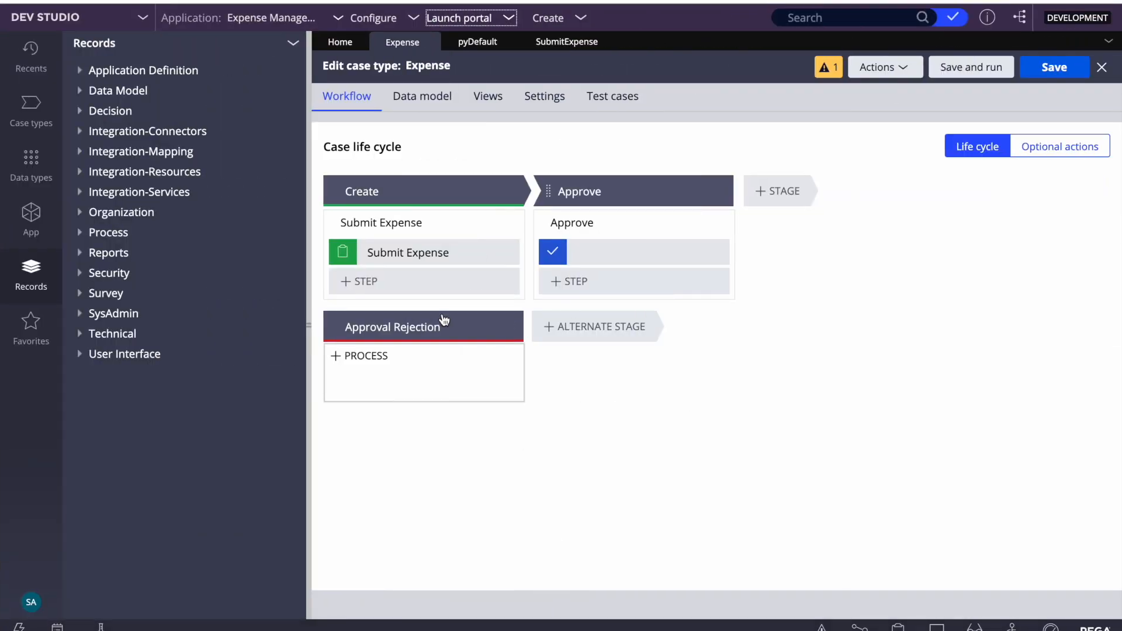
click(483, 180)
click(381, 259)
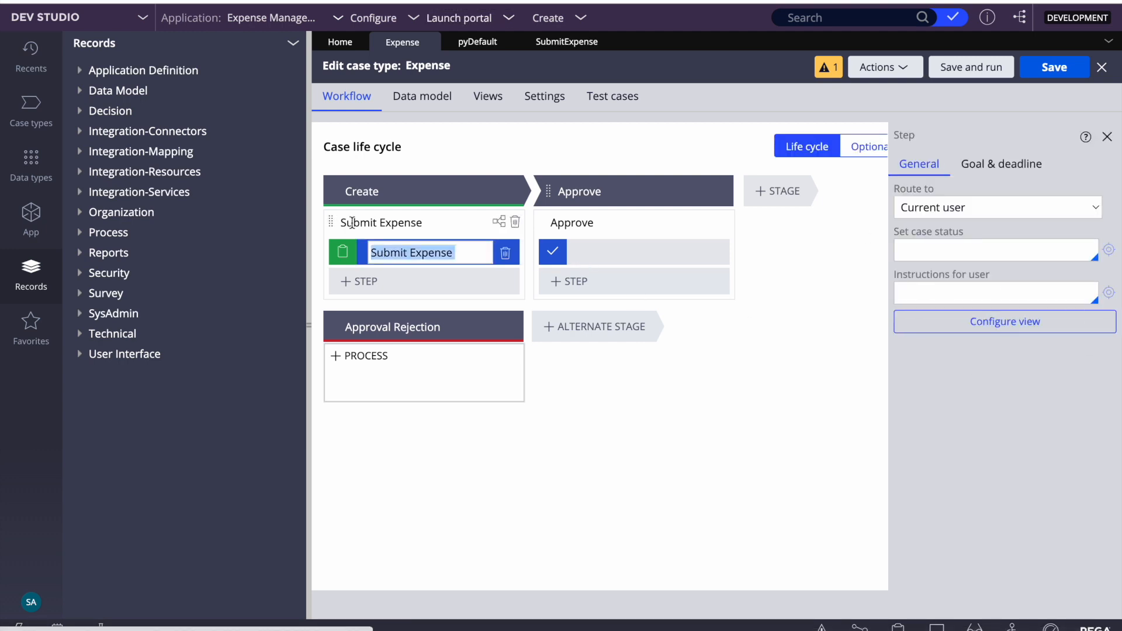
click(27, 164)
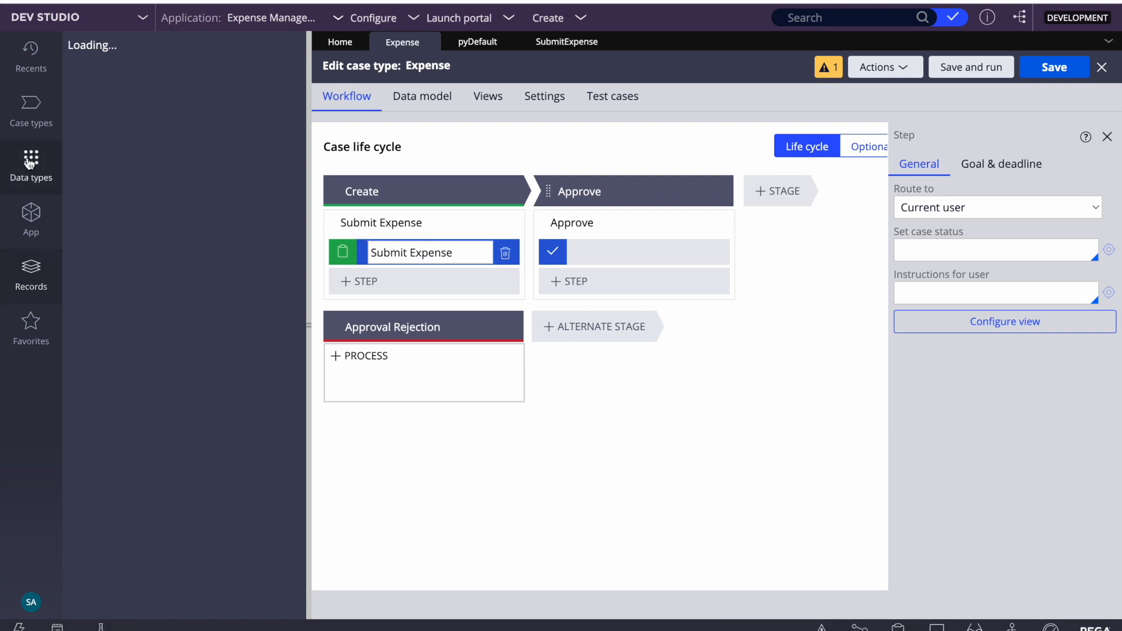
- Switch to Excel and examine how the Expense List title relates to the four column headers in row 7
key(F4)
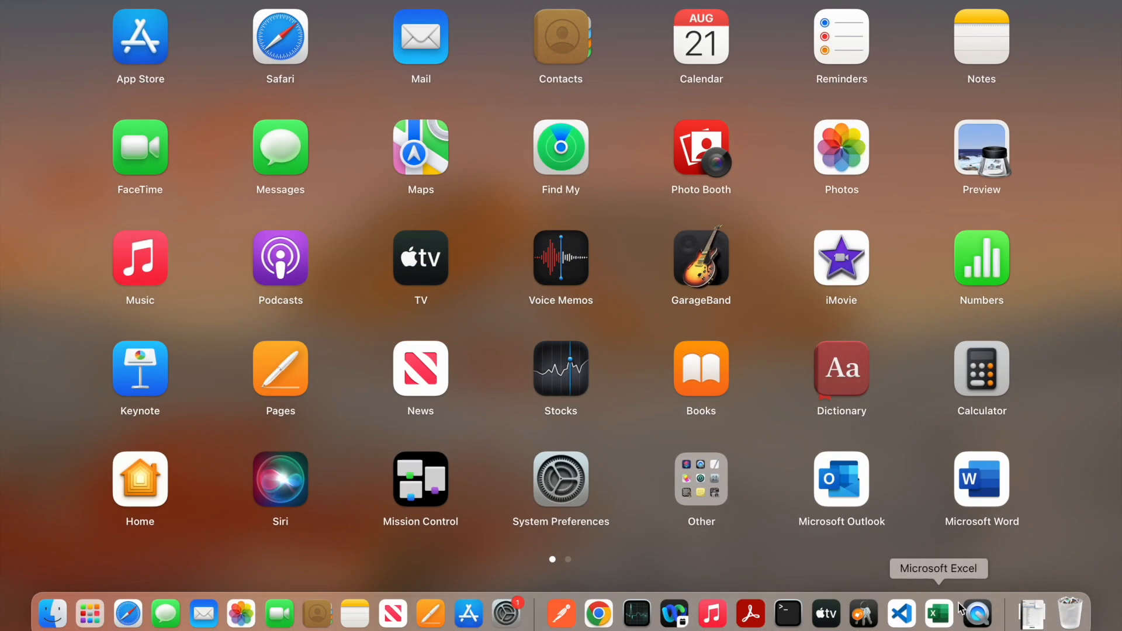
click(936, 618)
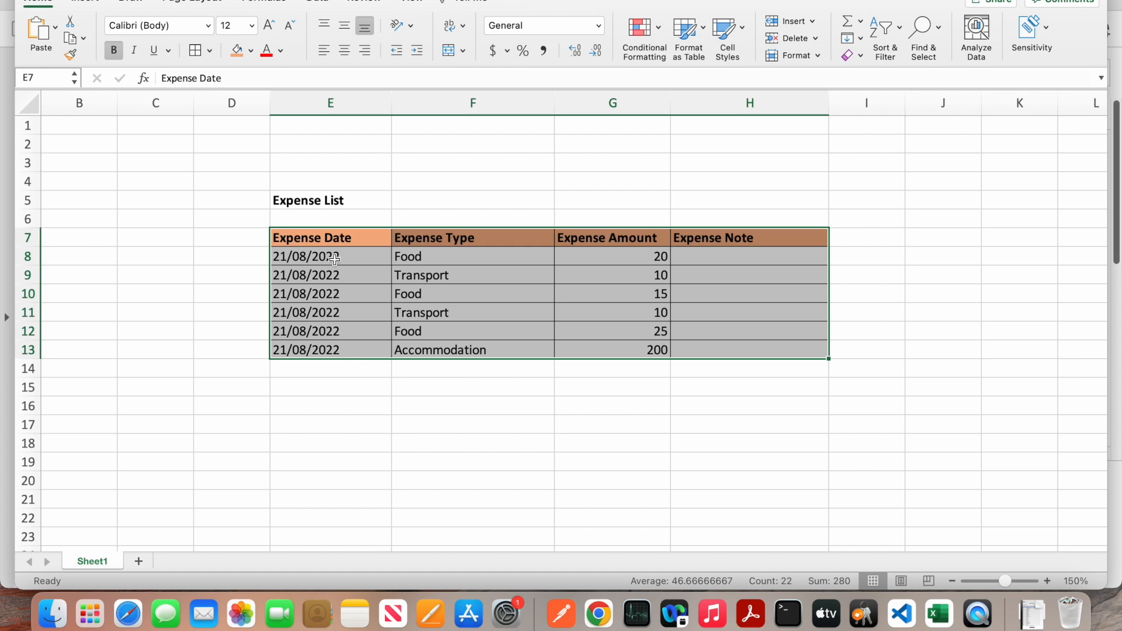
click(323, 243)
double_click(309, 200)
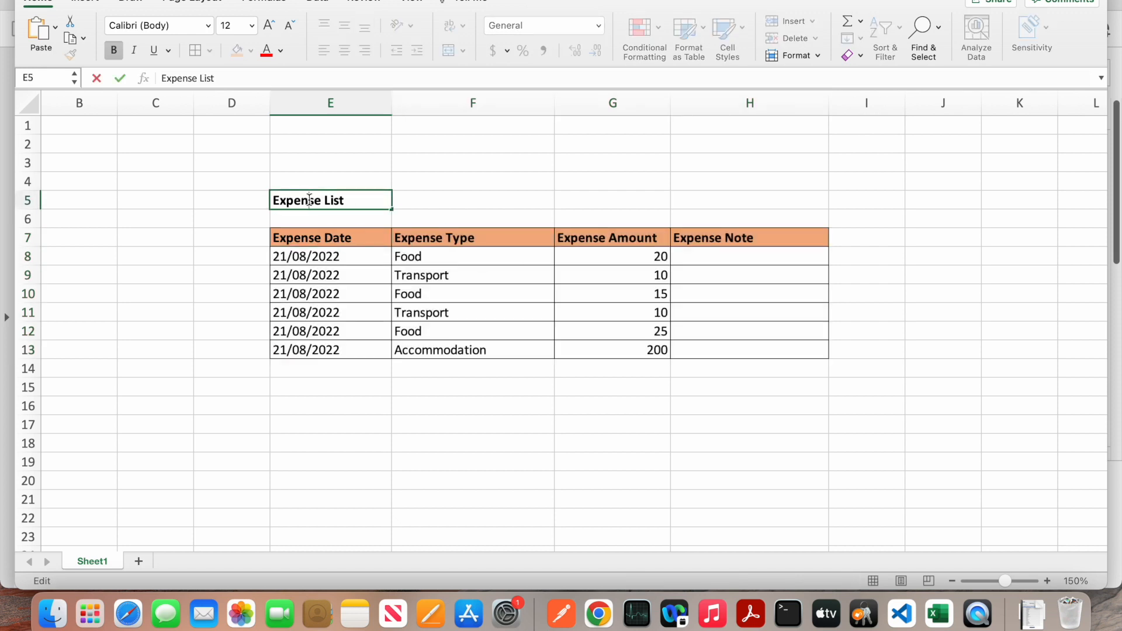
click(380, 408)
click(285, 199)
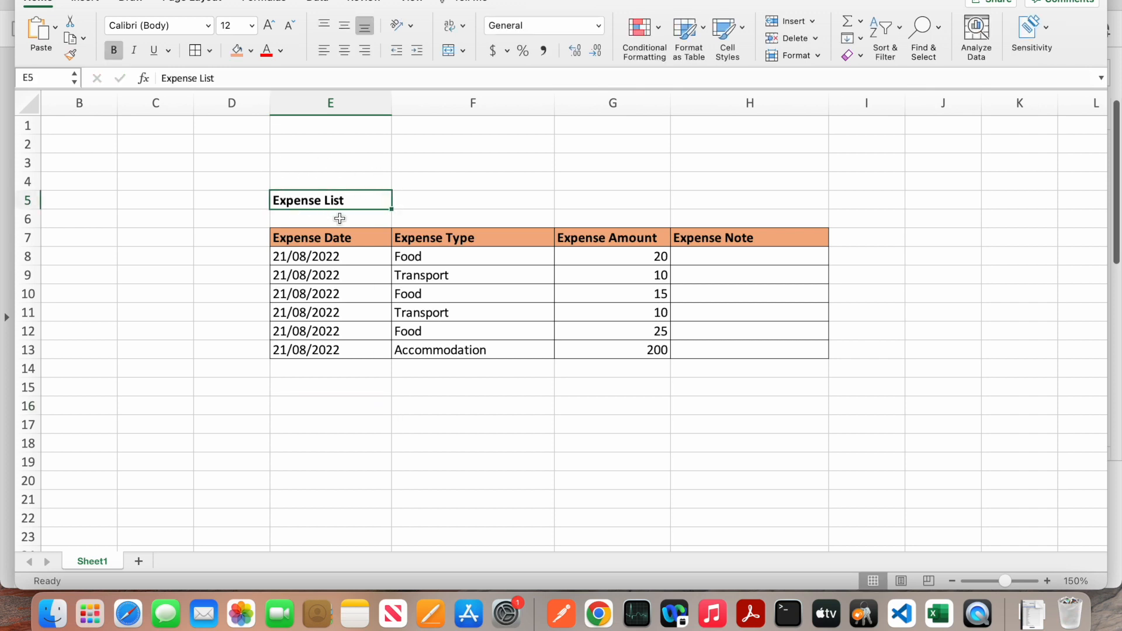
drag(301, 237, 763, 236)
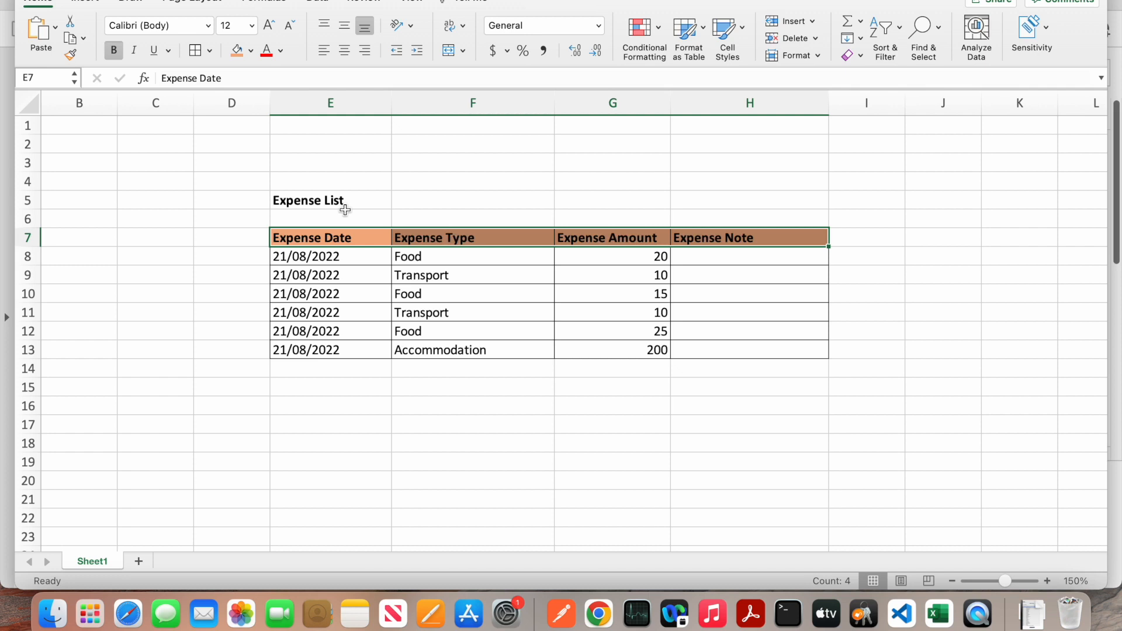
click(301, 201)
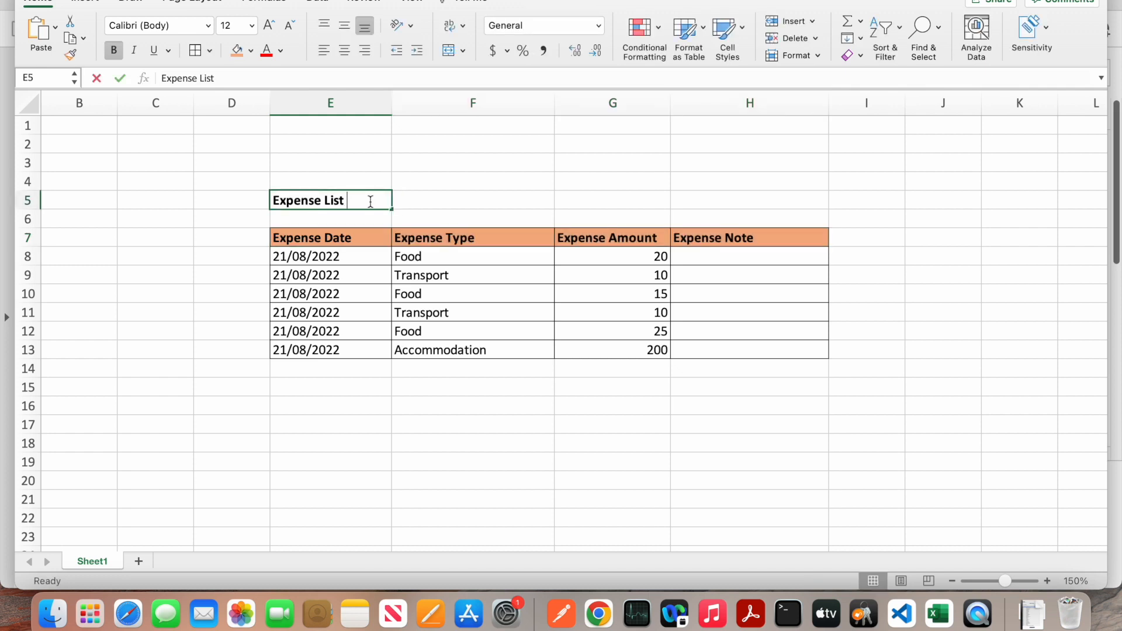
drag(291, 240, 798, 234)
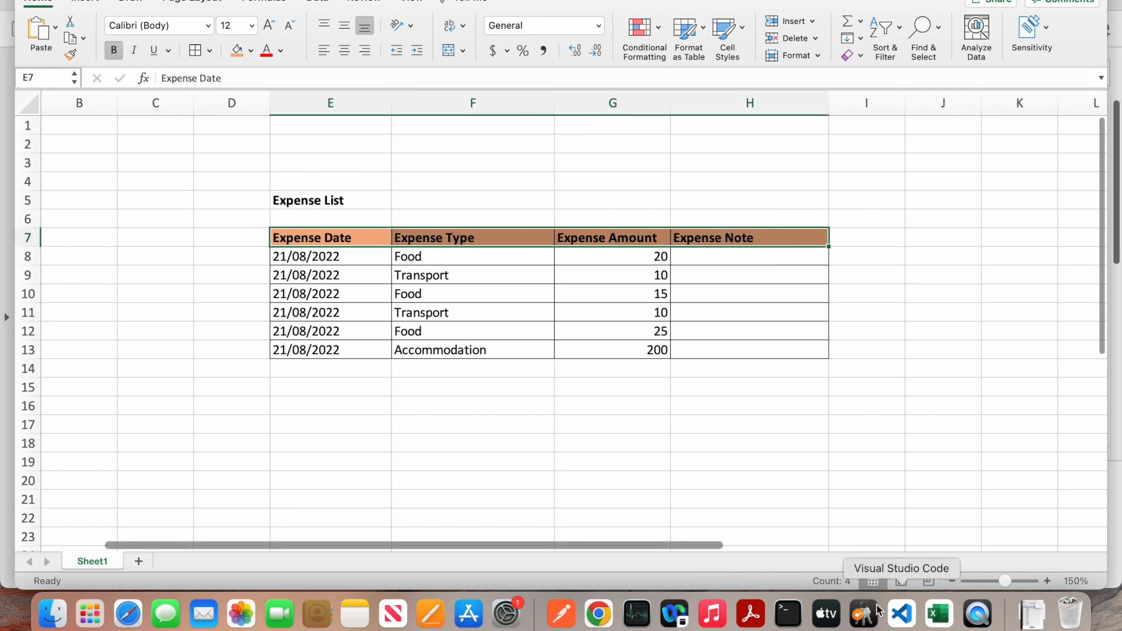
- Switch to Pega Dev Studio and close the open SubmitExpense and pyDefault rules
click(599, 614)
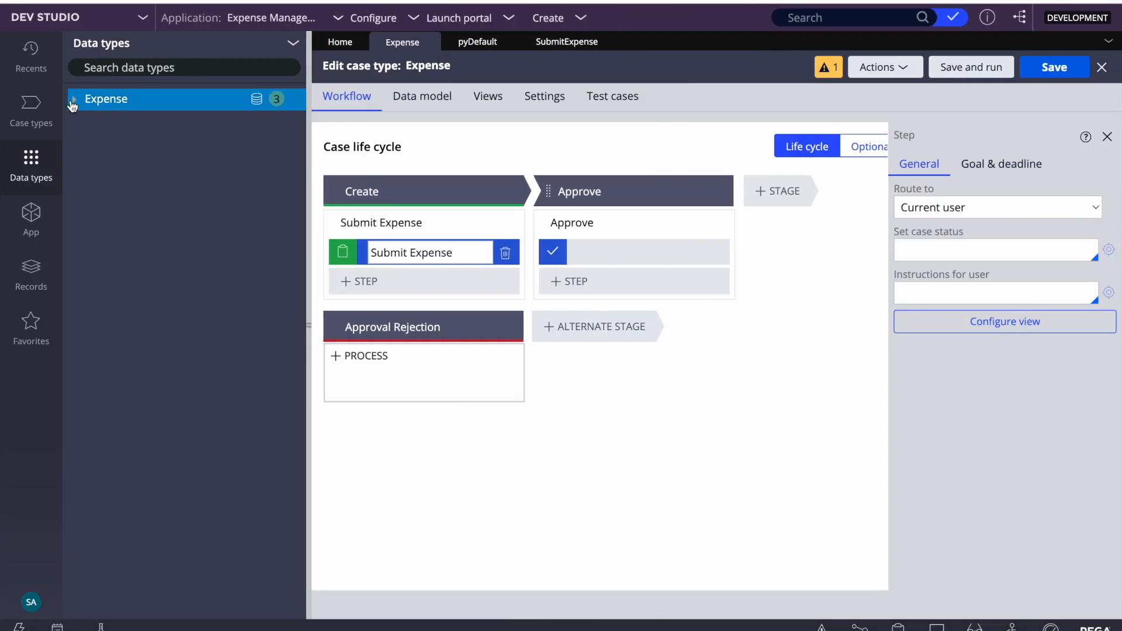
click(113, 104)
click(552, 42)
click(608, 43)
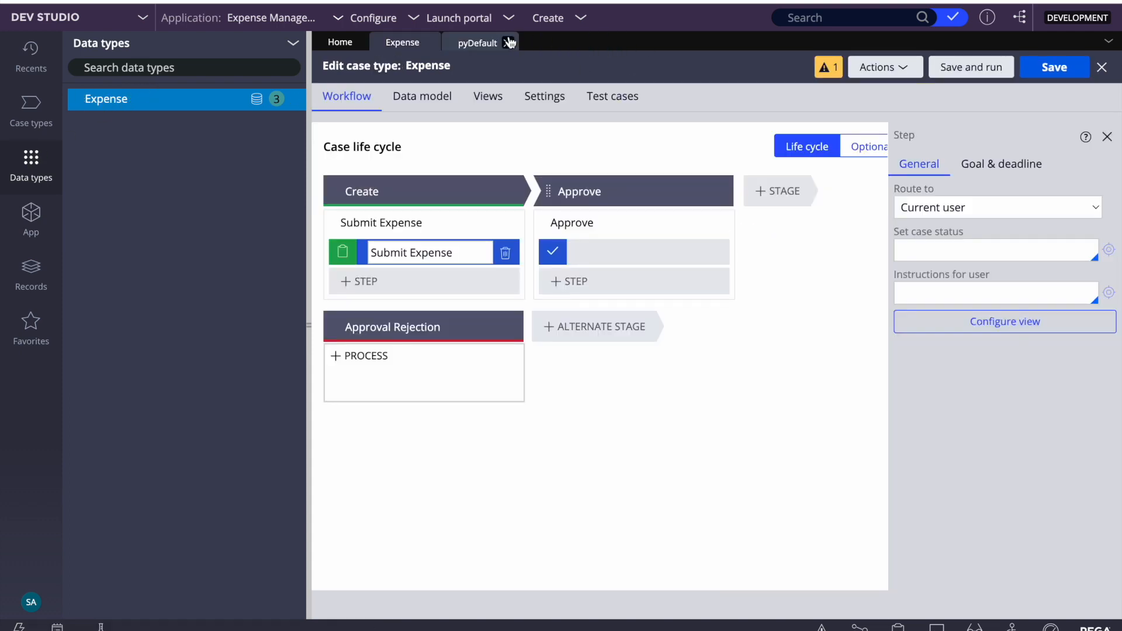
click(505, 42)
click(506, 42)
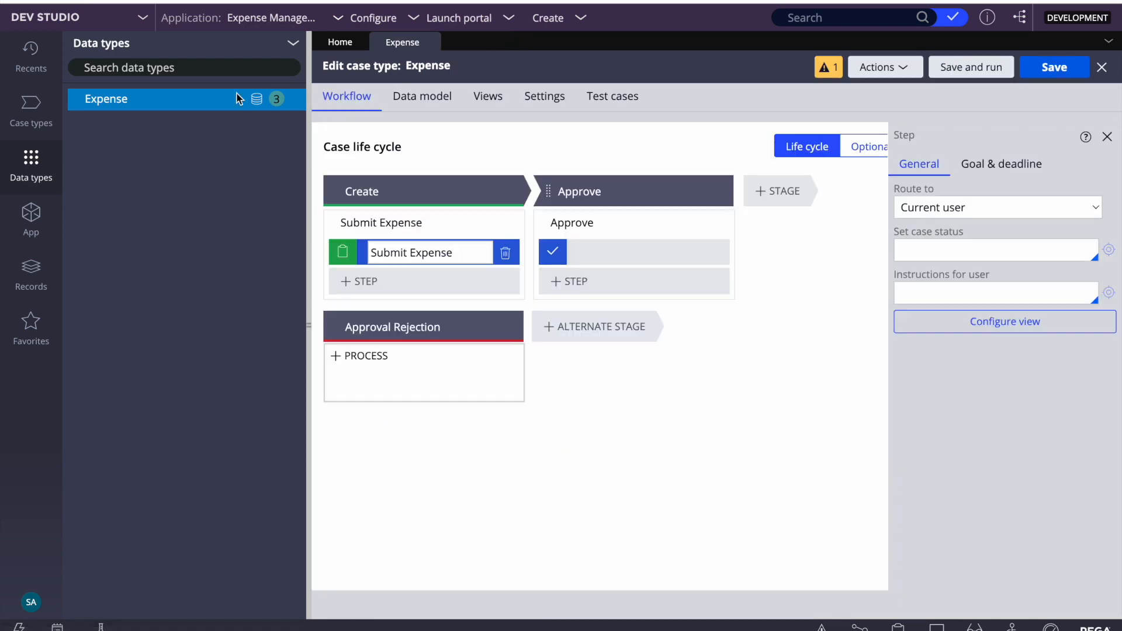
- Open the Expense data type to review its data model fields, and bring up the application's class explorer
click(118, 102)
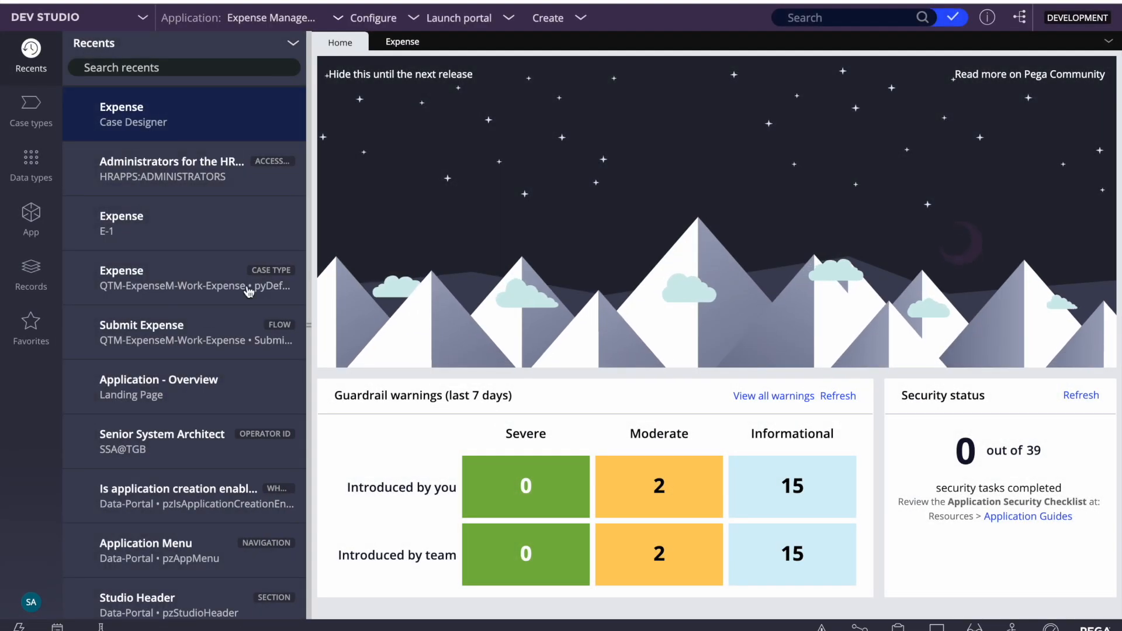
click(41, 168)
click(104, 104)
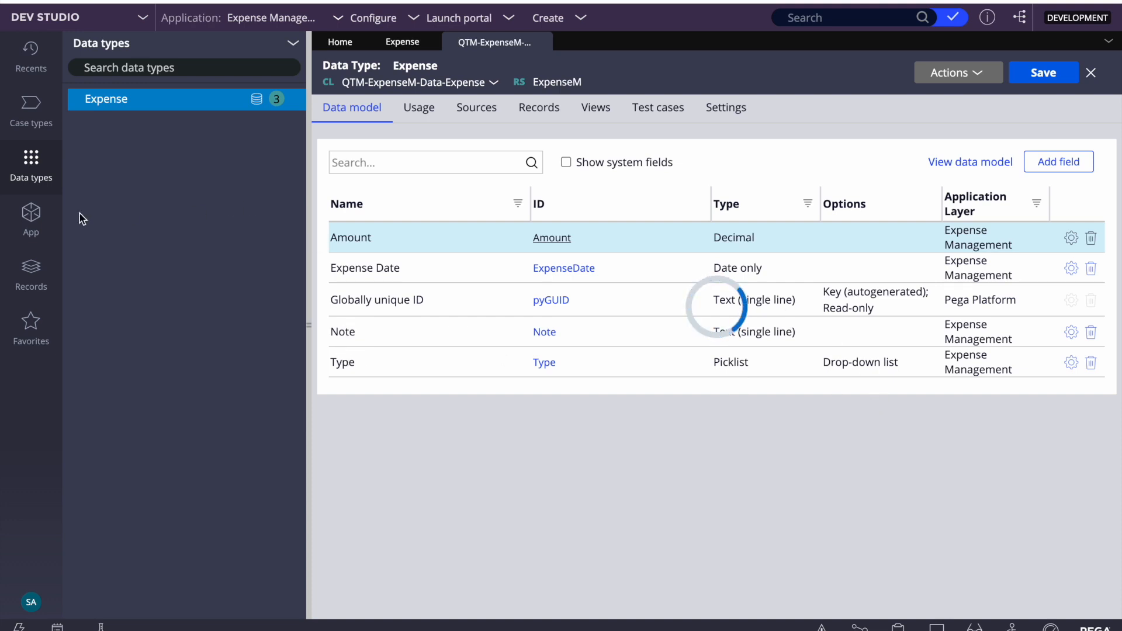
click(26, 223)
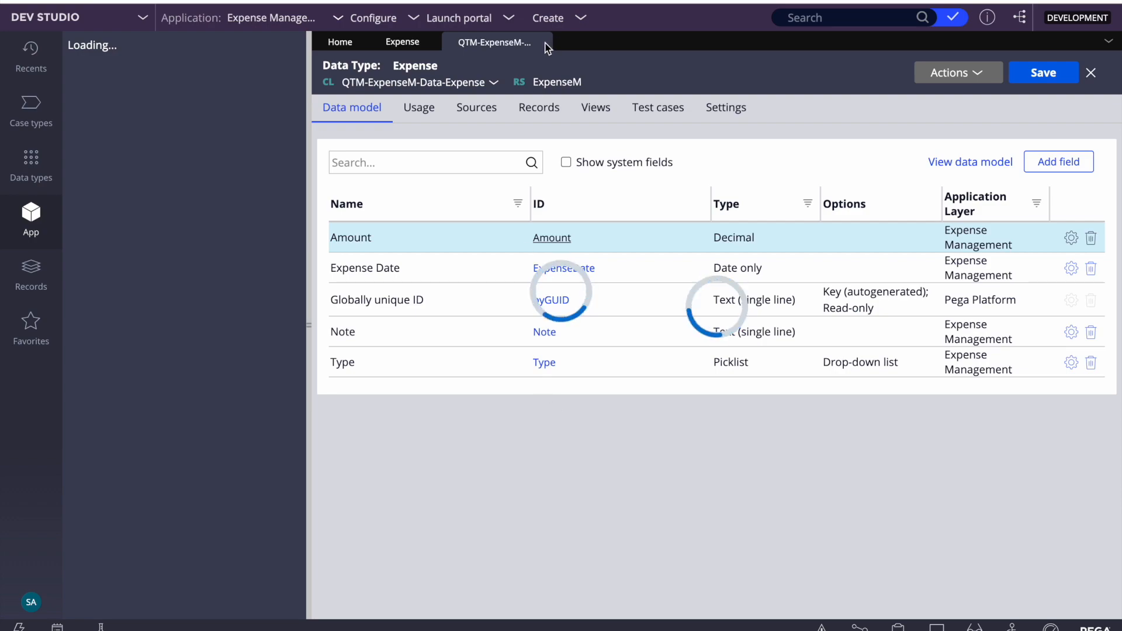
- Check the expense table in Excel, and close the Expense data type back in Pega Dev Studio
key(F4)
key(F4)
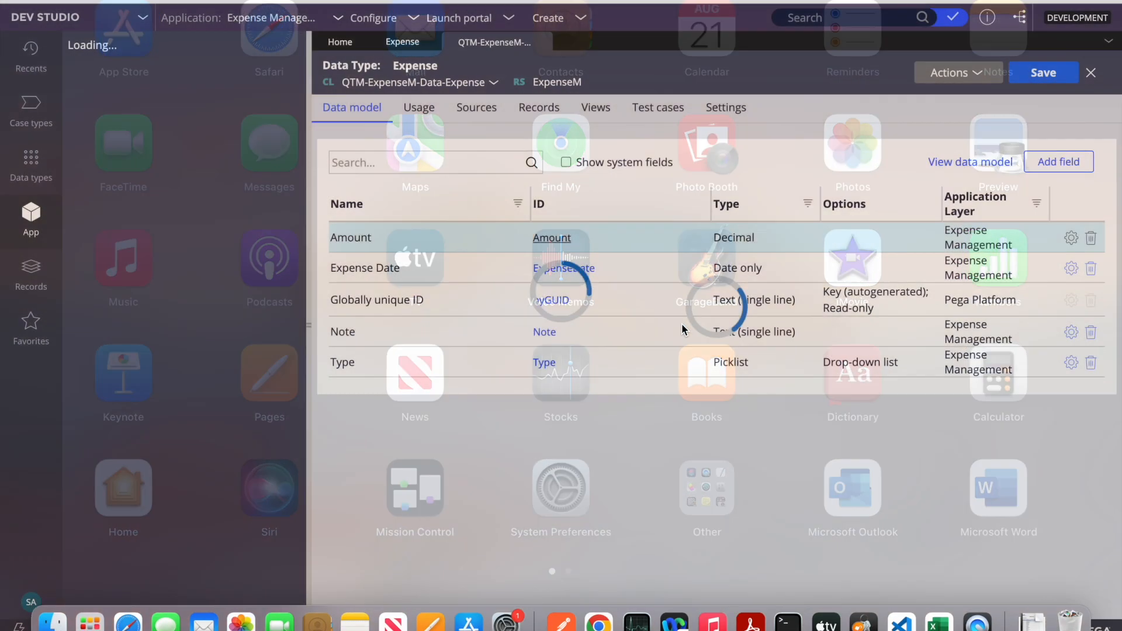
key(F4)
click(951, 616)
click(571, 181)
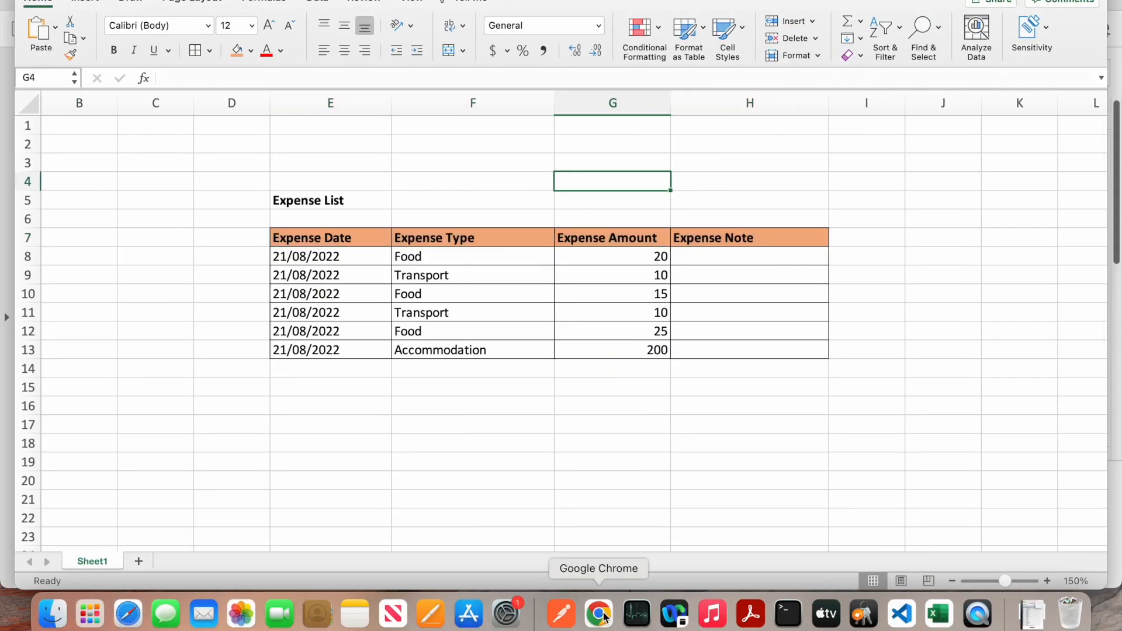
click(604, 617)
click(539, 42)
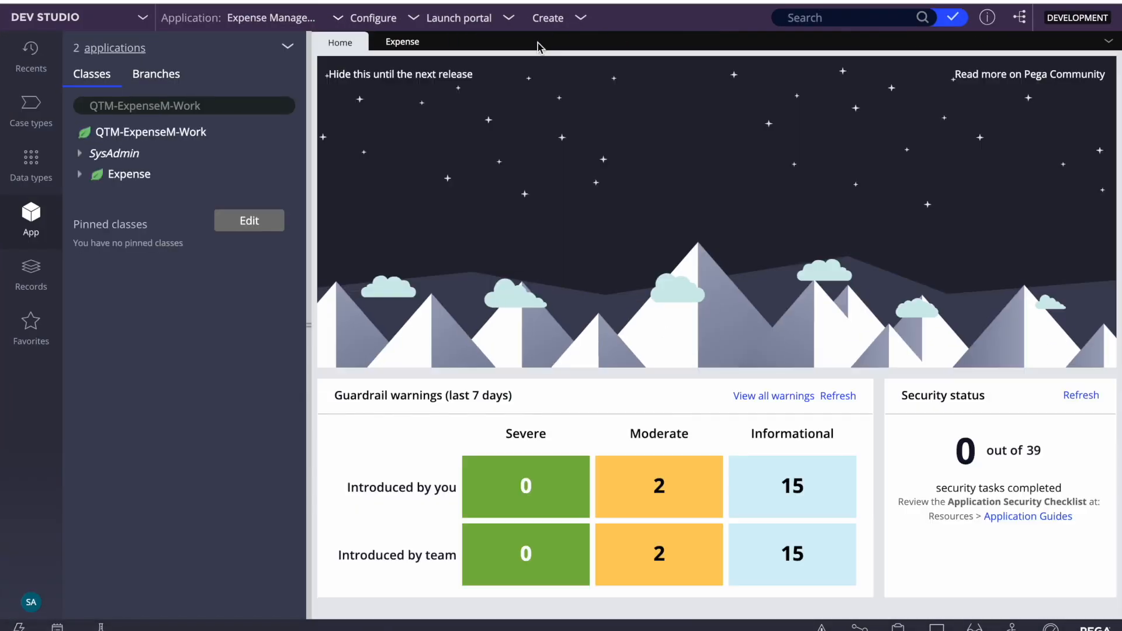
- Show the QTM-ExpenseM-Data class in the explorer and expand the Expense class's data model to list its properties
double_click(187, 106)
text(data)
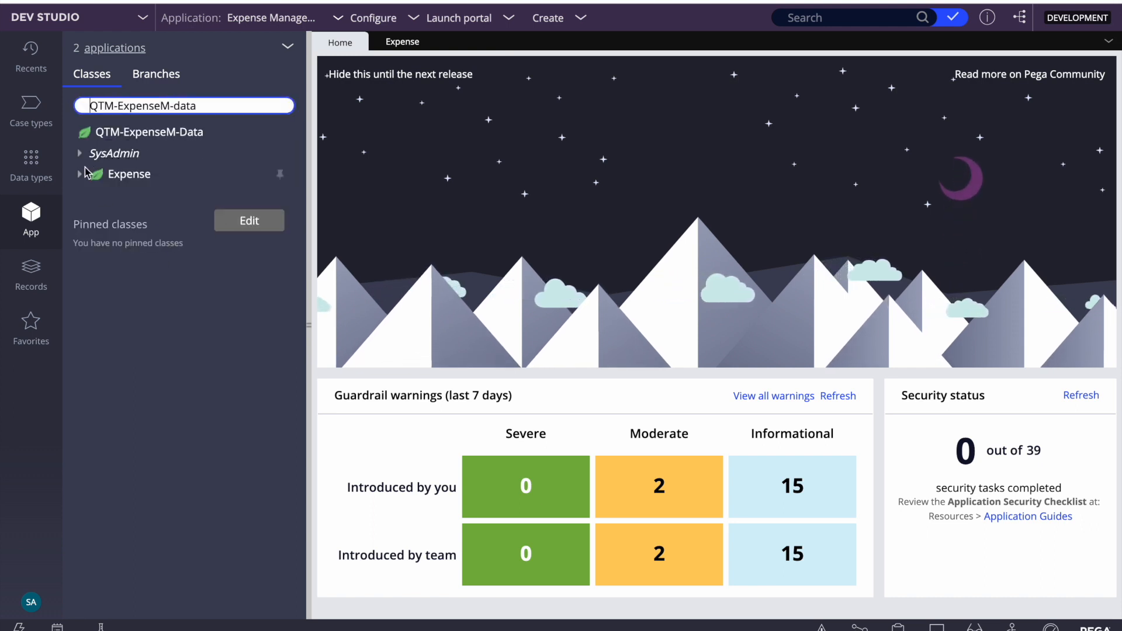
click(78, 174)
click(78, 174)
click(79, 174)
click(96, 197)
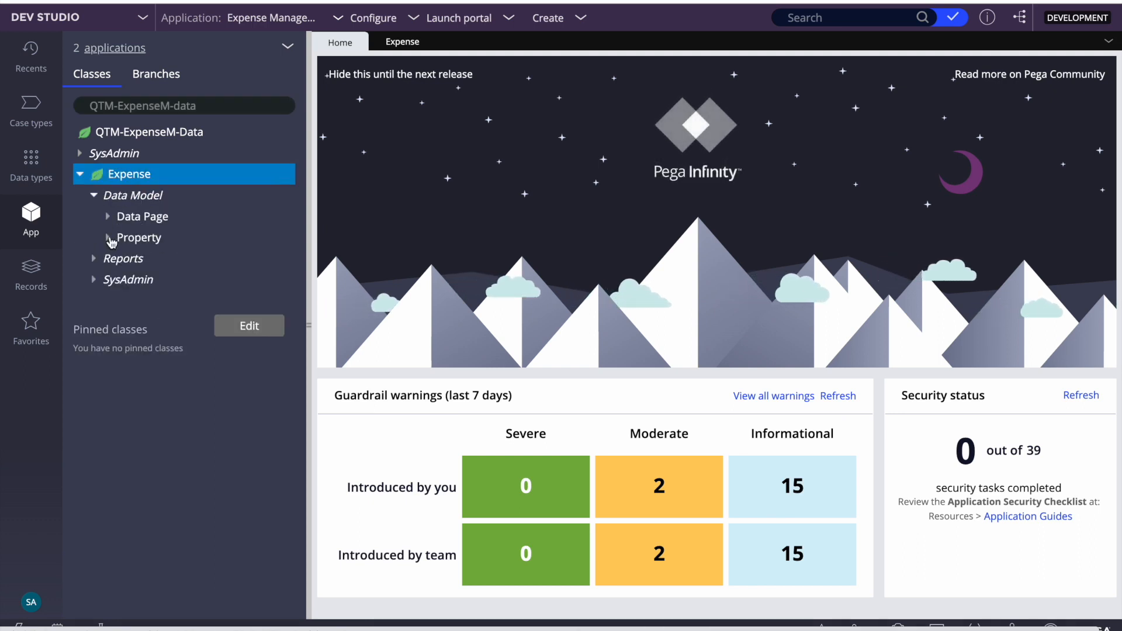
click(108, 239)
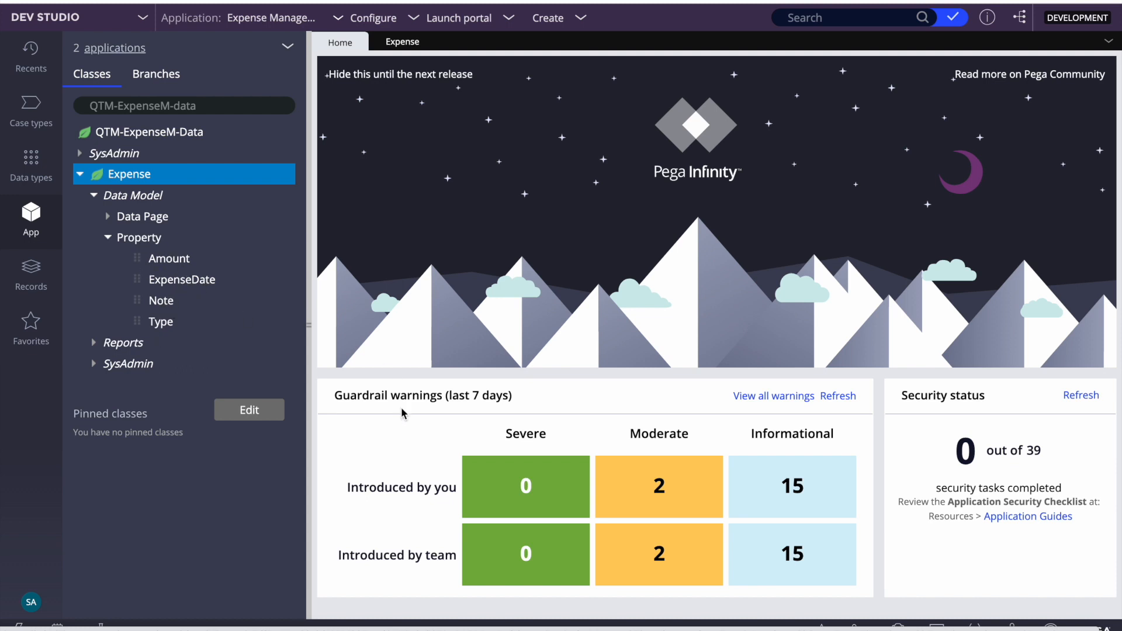
- Set the class shown in the explorer to QTM-ExpenseM-work
click(252, 105)
double_click(184, 106)
text(work)
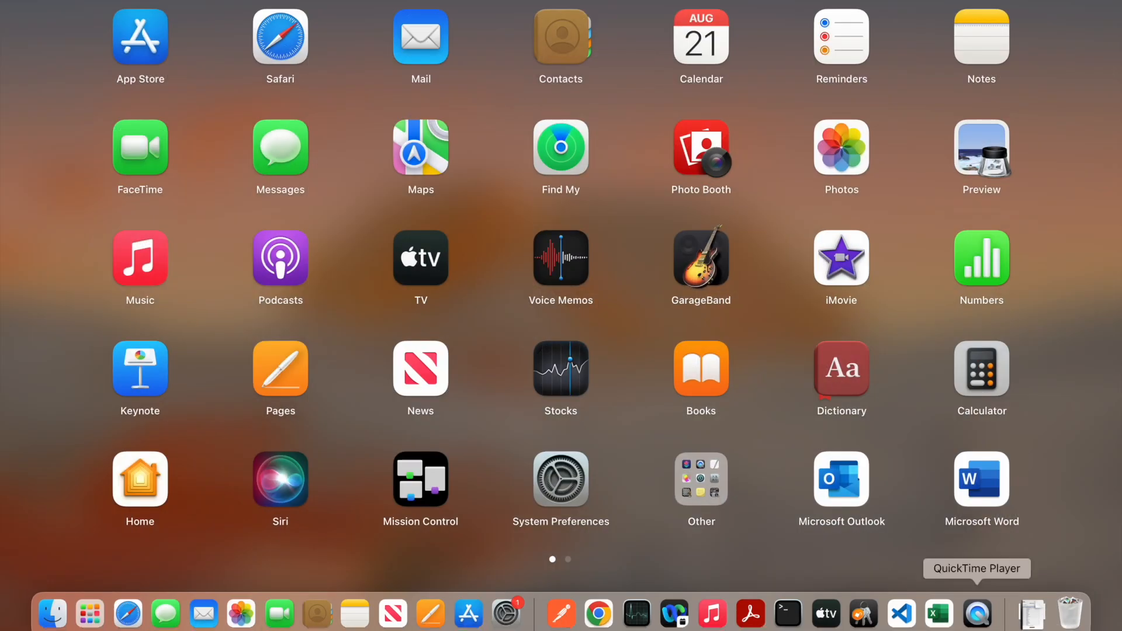
- Switch to Excel and review the table's header cells E7:H7 and the Expense List title above them
click(939, 614)
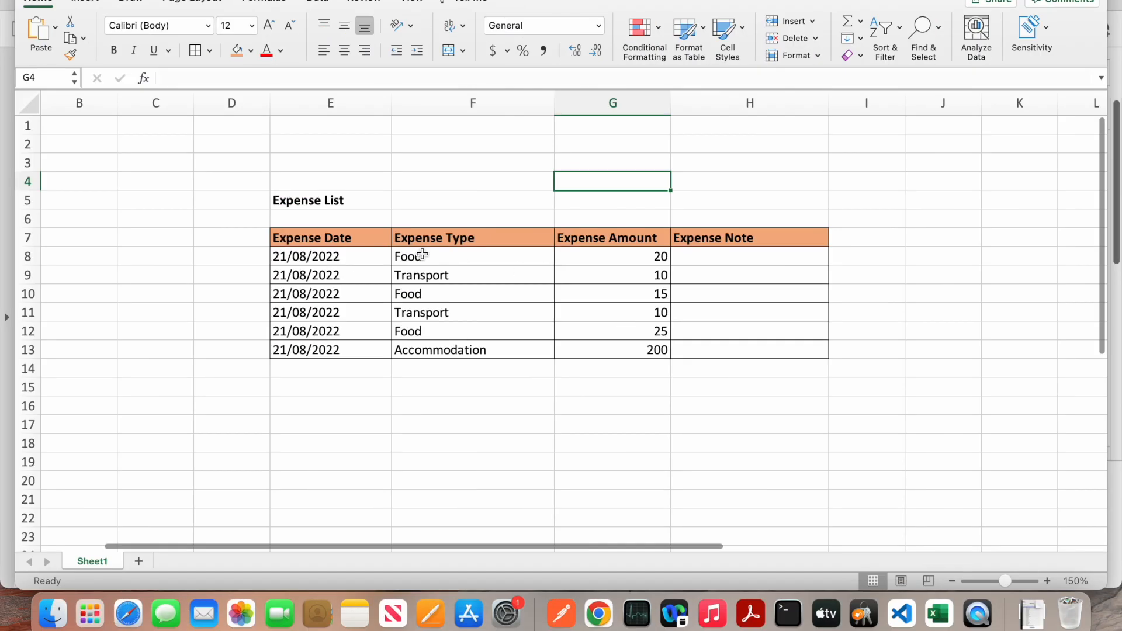
drag(313, 232, 776, 235)
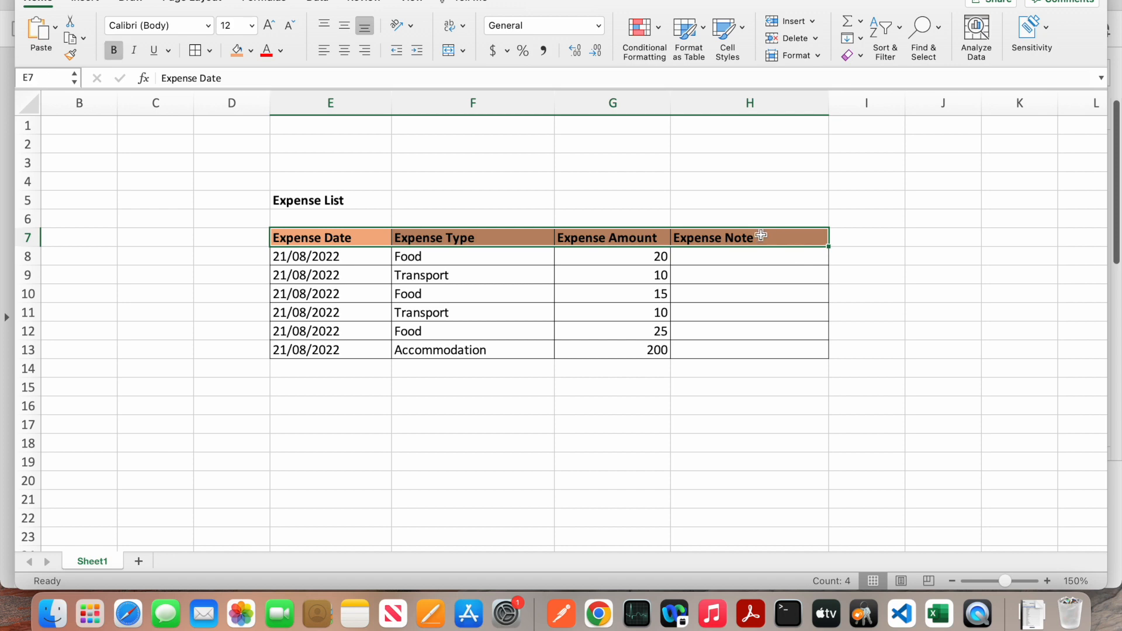
double_click(314, 200)
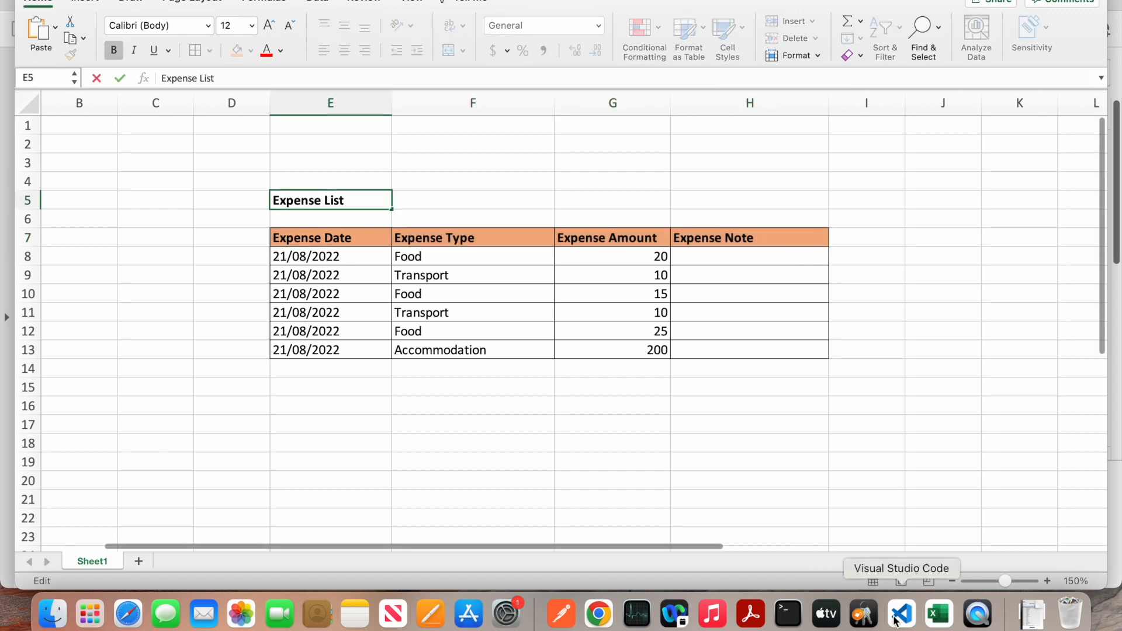
- Switch to Pega Dev Studio and create a property labelled Expense List on the Expense case class
click(598, 612)
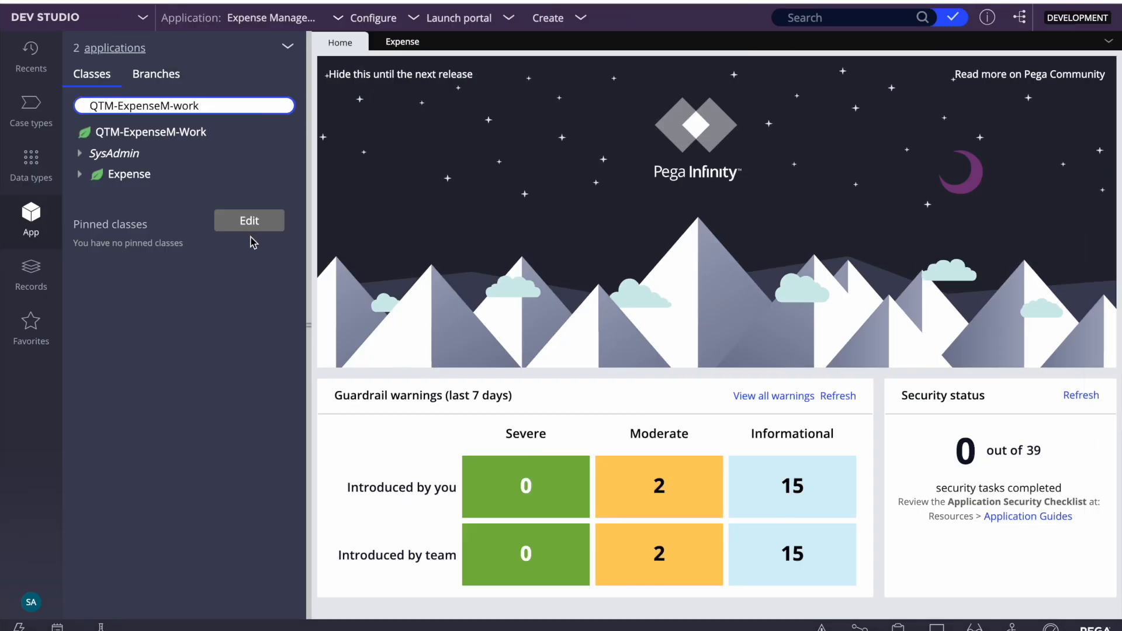
click(129, 176)
right_click(129, 177)
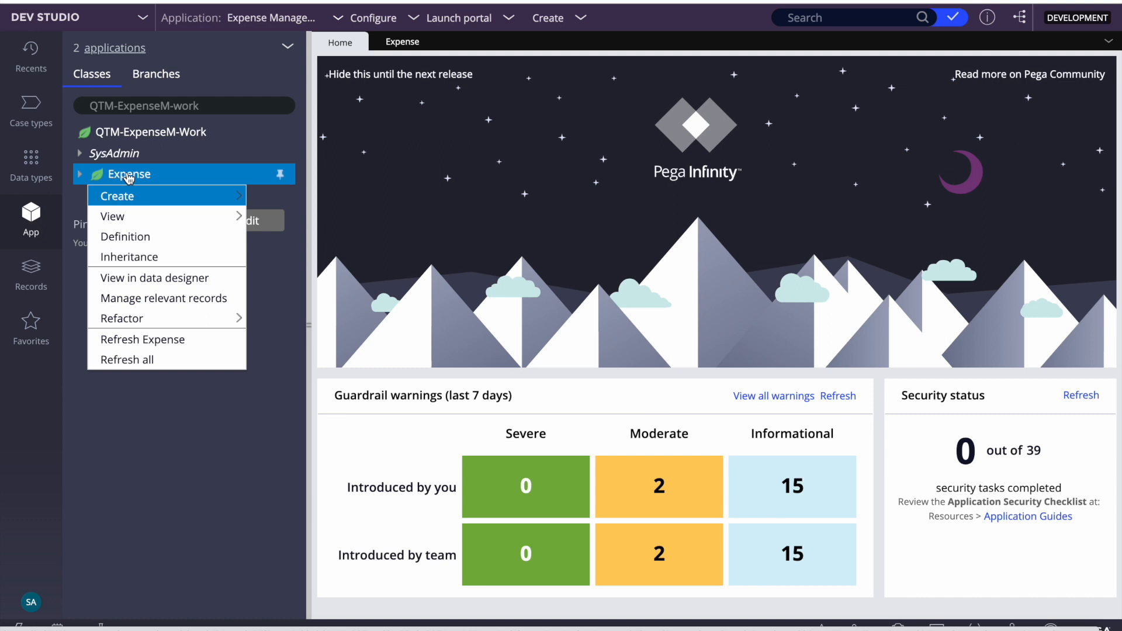
mouse_move(137, 197)
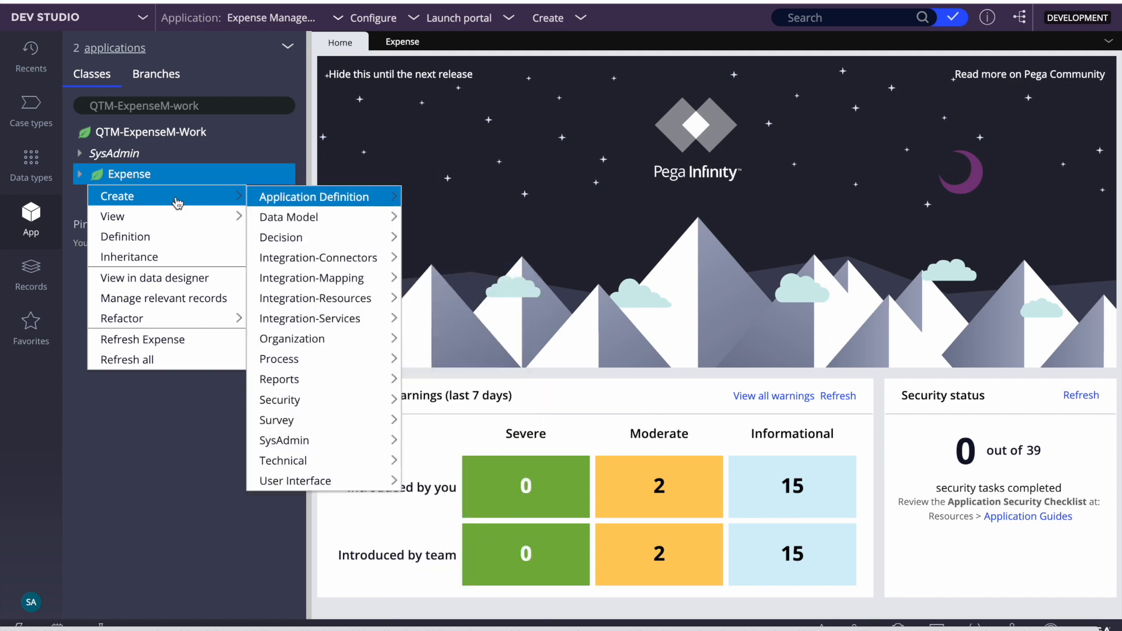
mouse_move(305, 196)
mouse_move(336, 218)
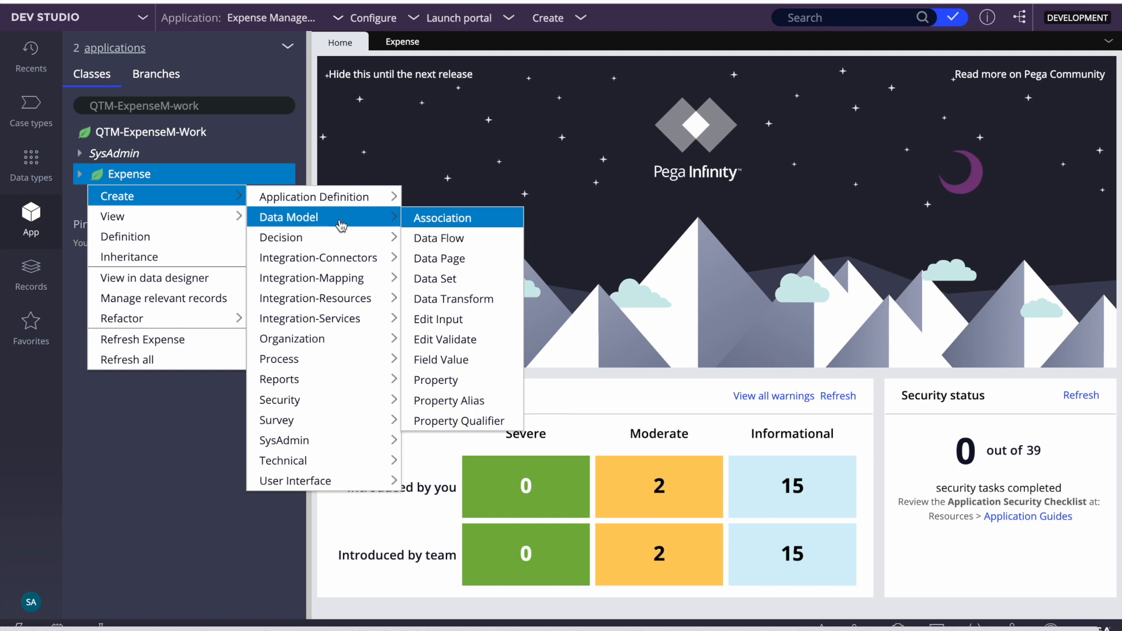
click(429, 380)
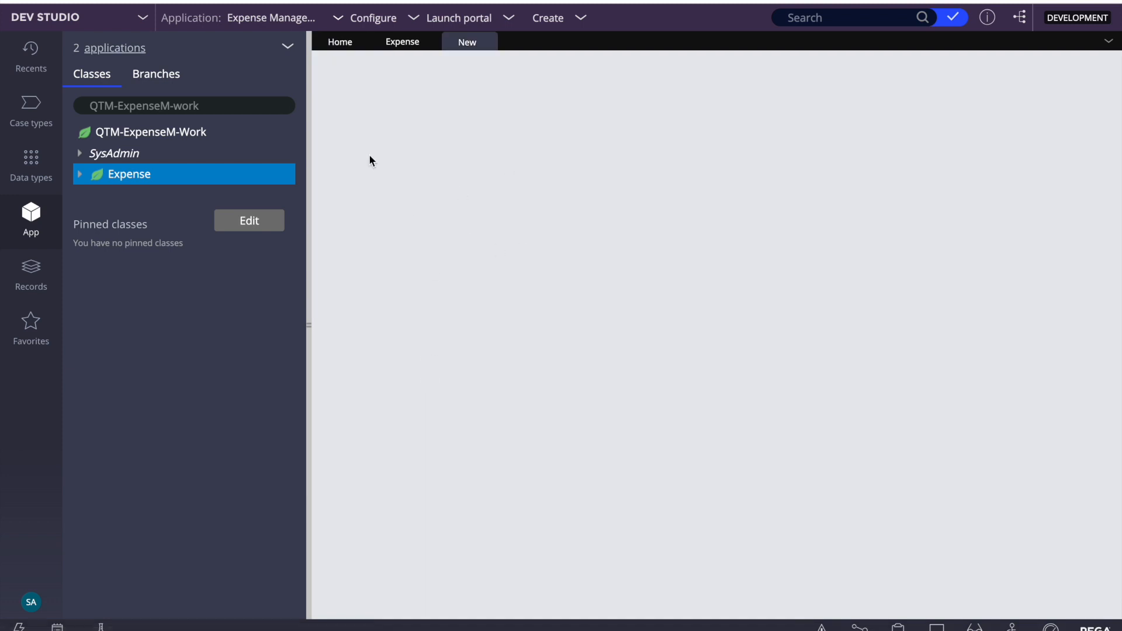
text(Expense List)
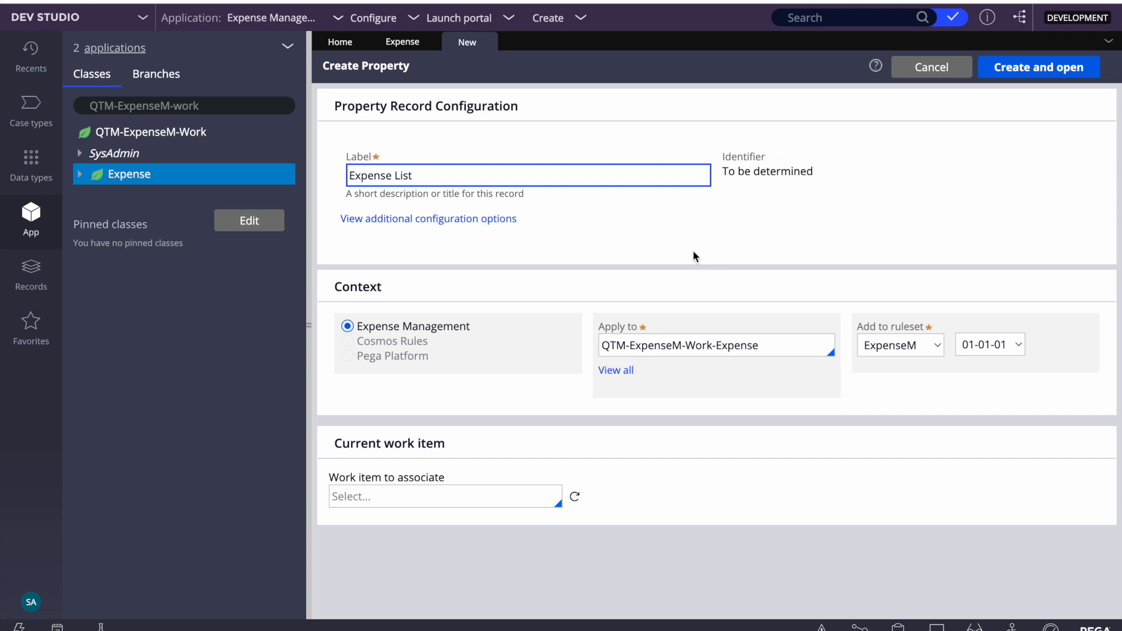
click(697, 251)
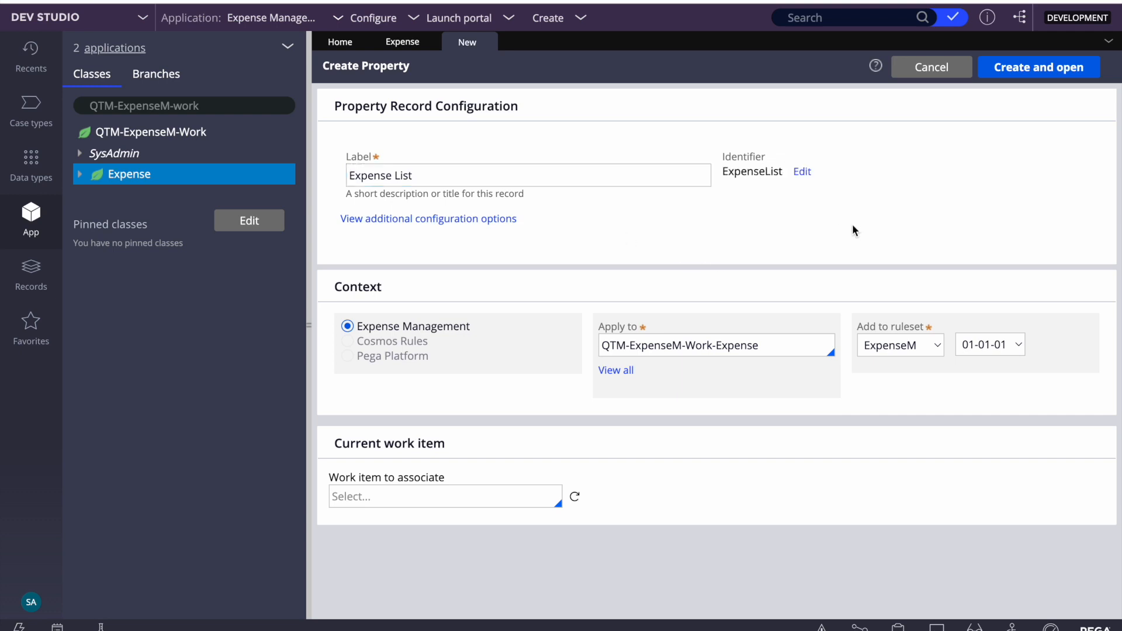
click(1040, 74)
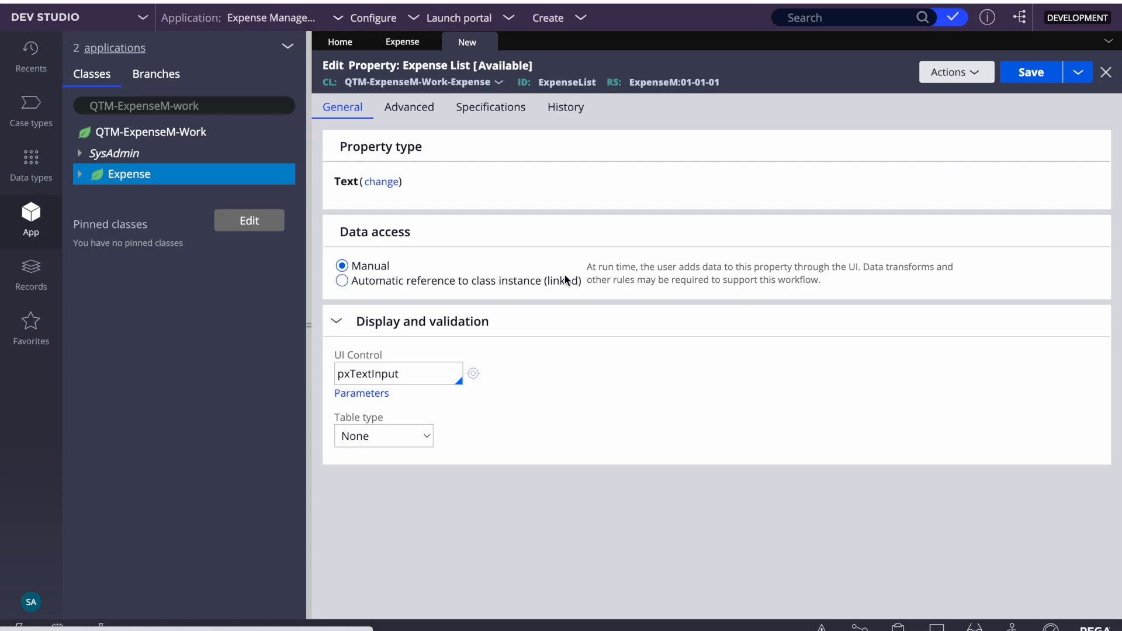
- Switch to Excel and highlight the expense rows E8:H13 to review the records the list has to hold
key(F4)
click(940, 613)
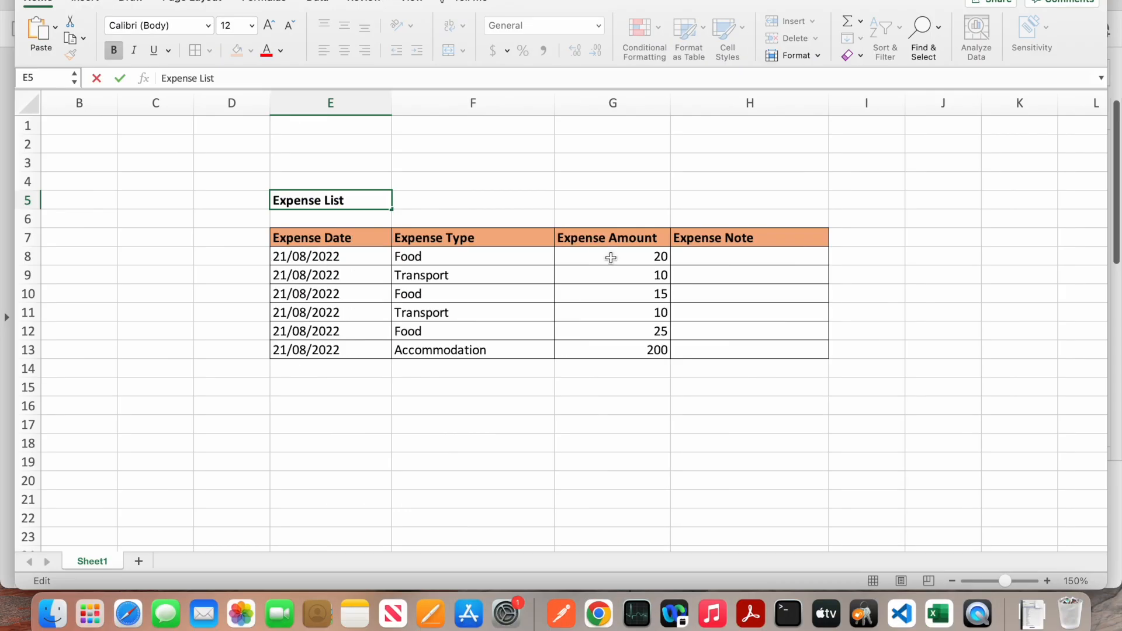
drag(298, 258, 770, 352)
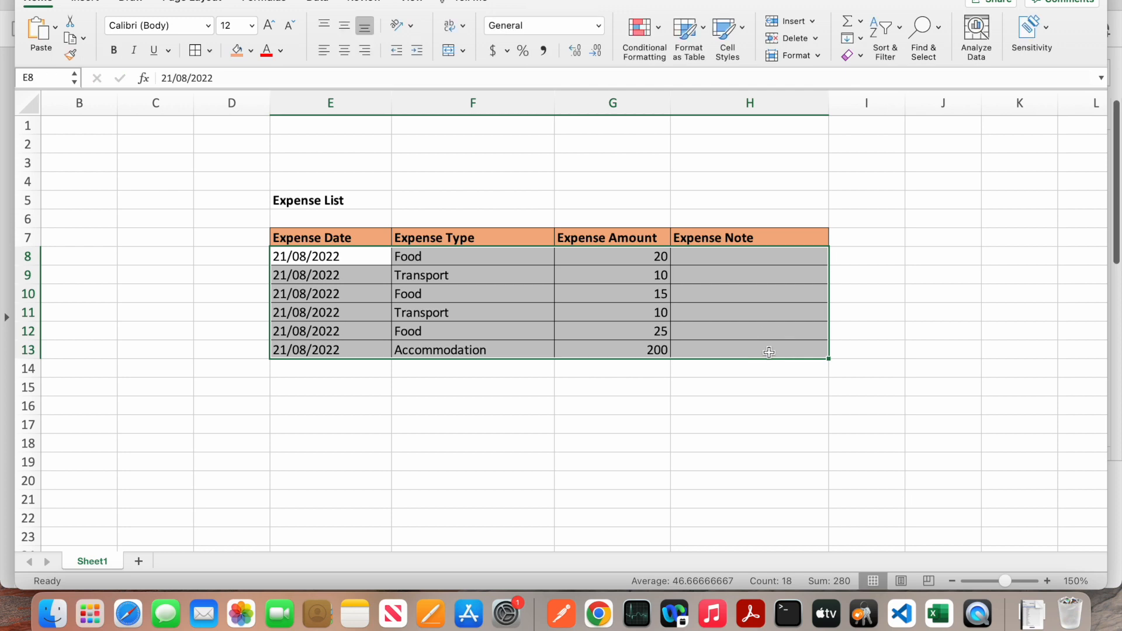
- Return to Pega Dev Studio and change the Expense List property's type to Page List
click(598, 613)
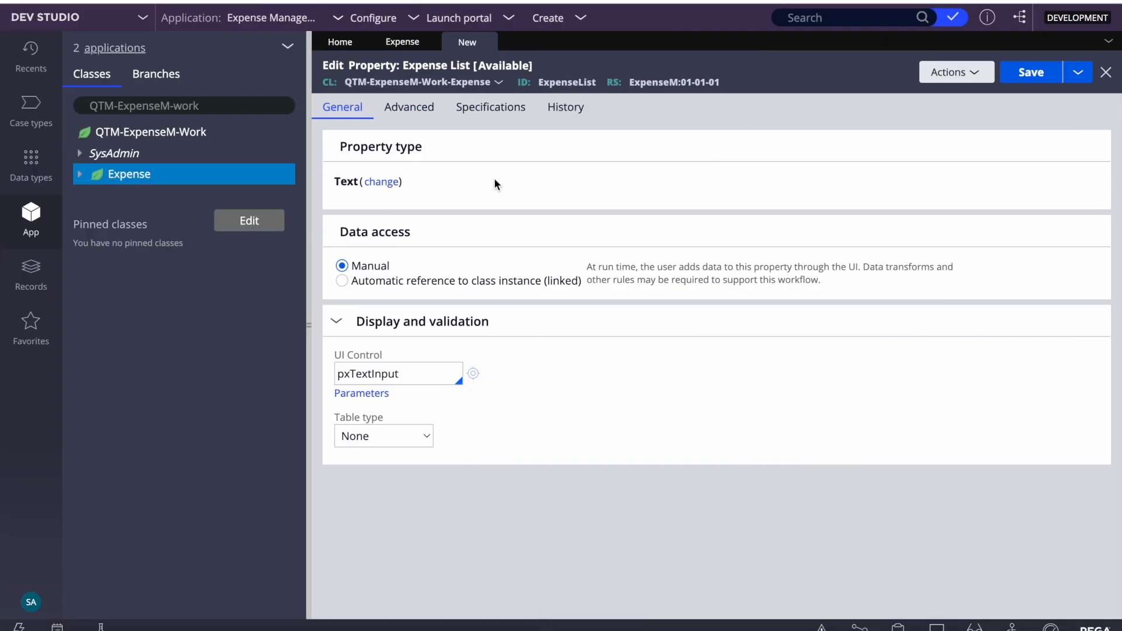
click(383, 181)
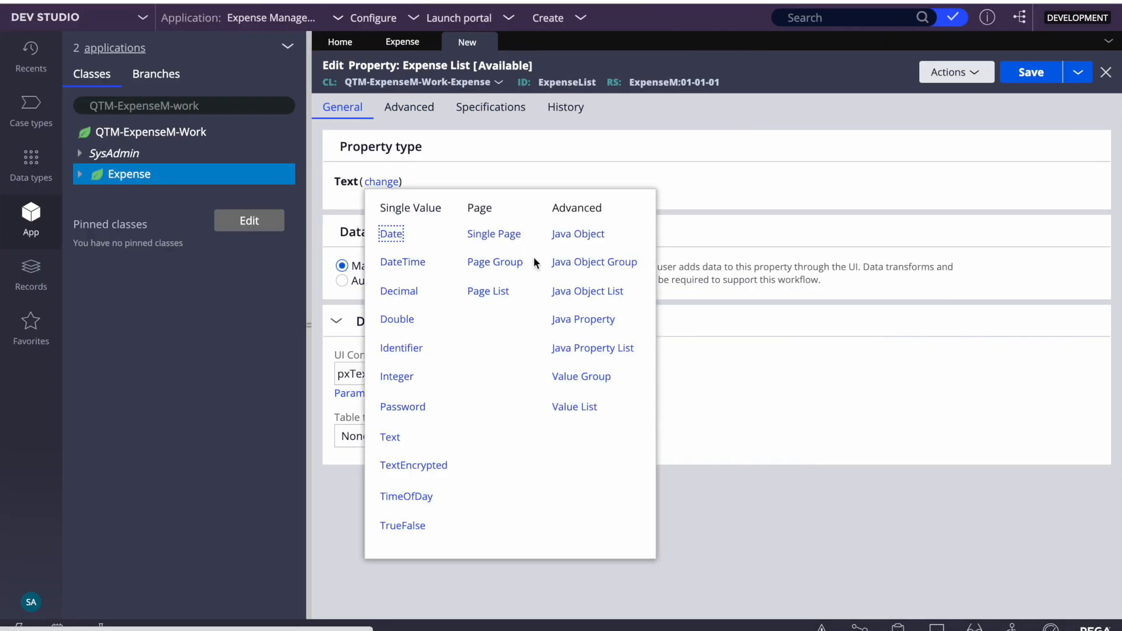
click(485, 291)
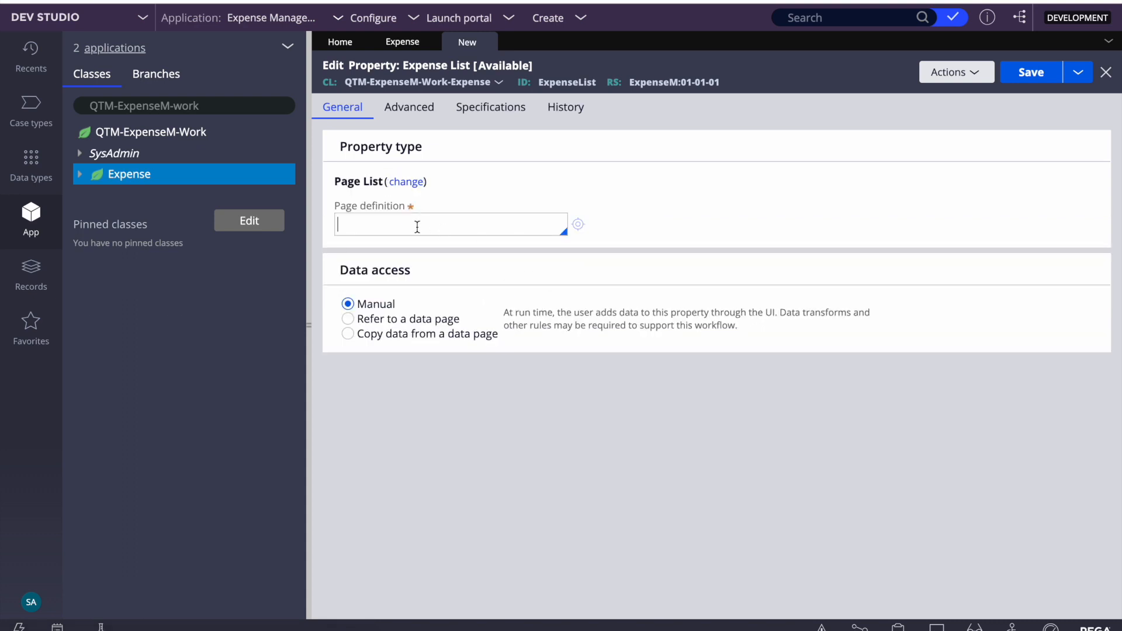
- Set the Expense List page definition to QTM-ExpenseM-data-Expense, using the data class name from the explorer, and save the property
click(193, 105)
double_click(193, 106)
text(data)
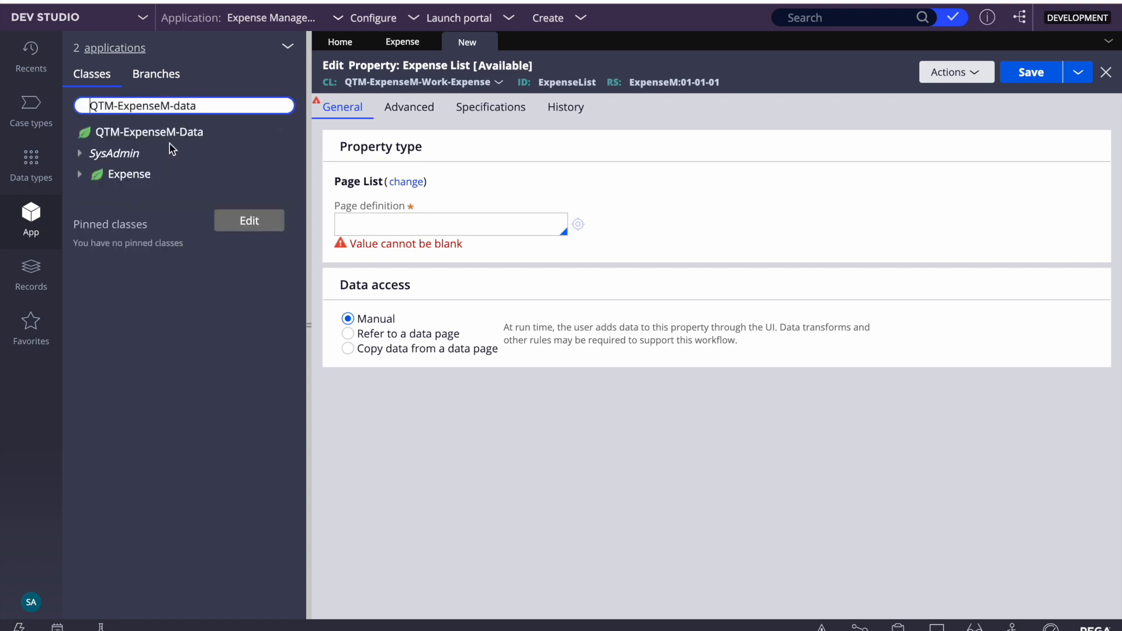
triple_click(220, 105)
key(ctrl+c)
click(410, 233)
key(ctrl+v)
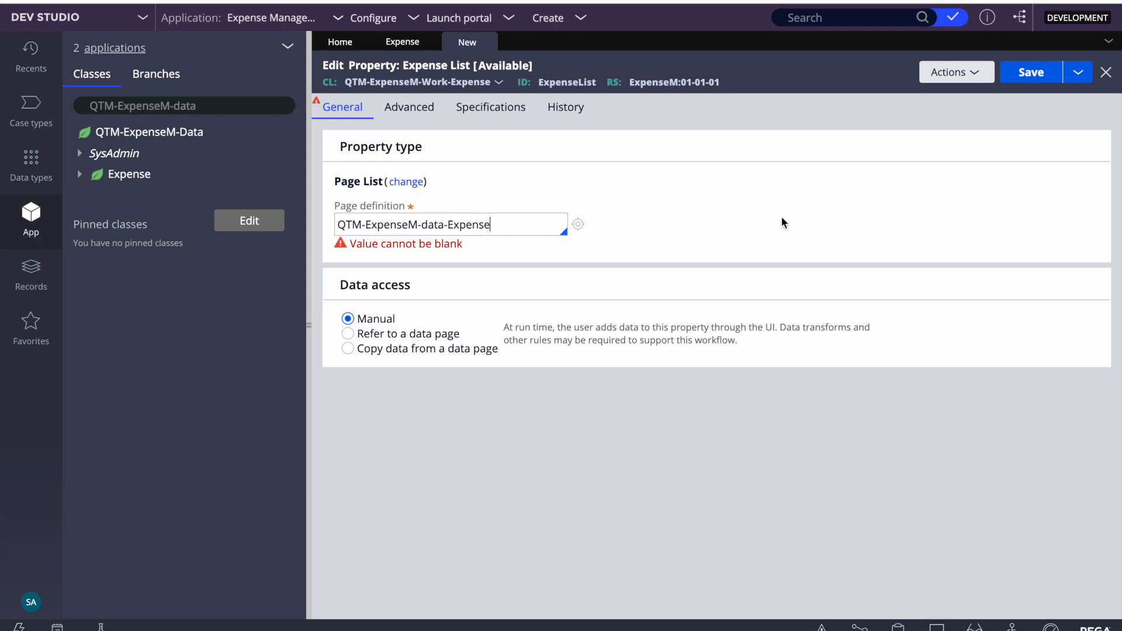
click(1011, 76)
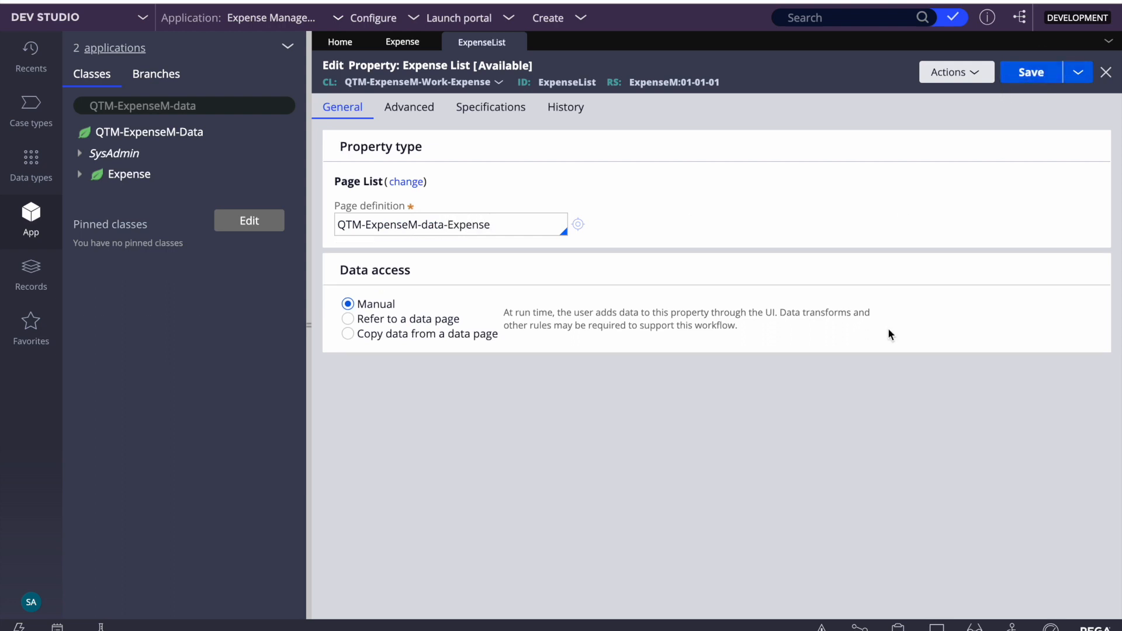
- Set the explorer's class to QTM-ExpenseM-work and delete the Expense List property from the Expense class with the comment bbb
double_click(218, 105)
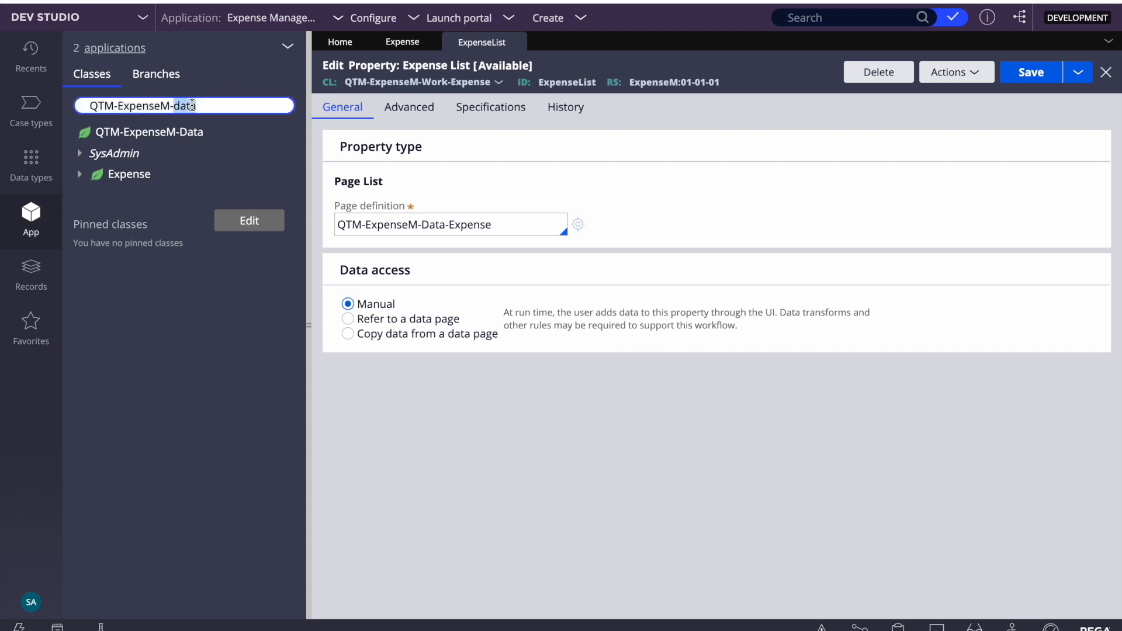
text(work)
click(202, 148)
click(890, 83)
text(bbb)
key(Return)
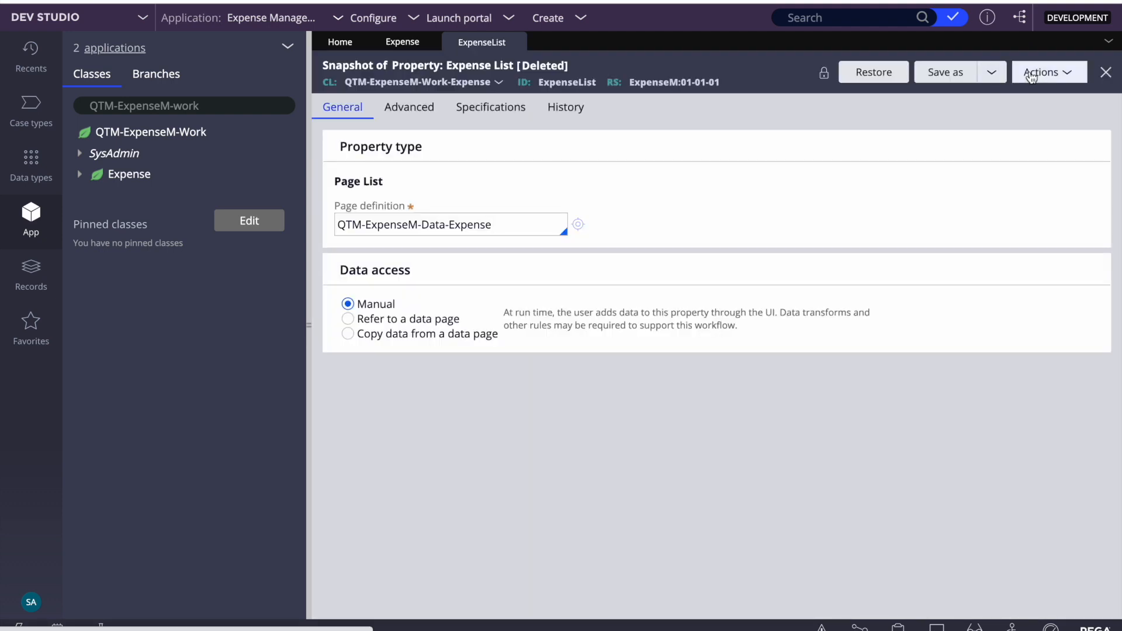
- Save the deleted Expense List property as a copy applied to QTM-ExpenseM-Work, and close the new record
click(945, 72)
click(731, 330)
double_click(730, 330)
key(BackSpace)
key(BackSpace)
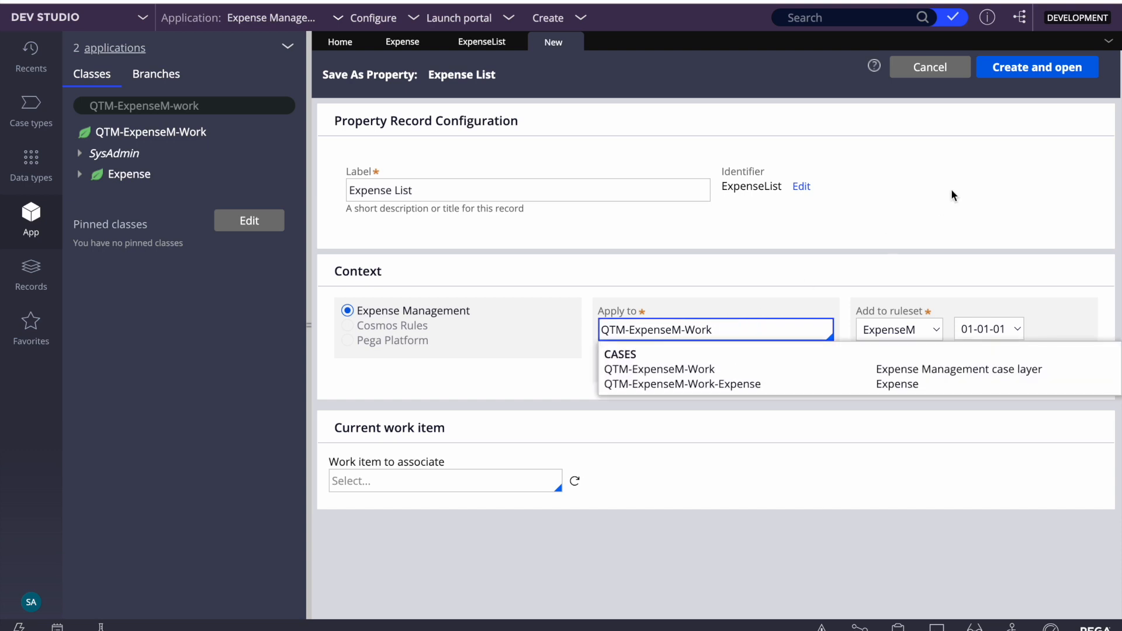
click(950, 188)
click(1006, 69)
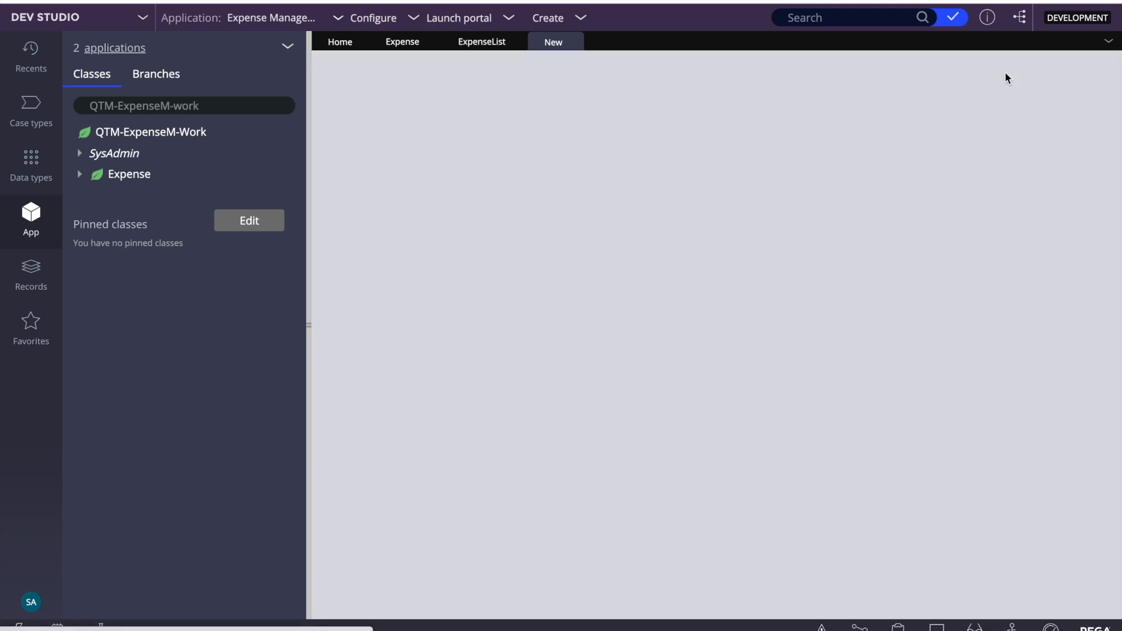
click(1006, 73)
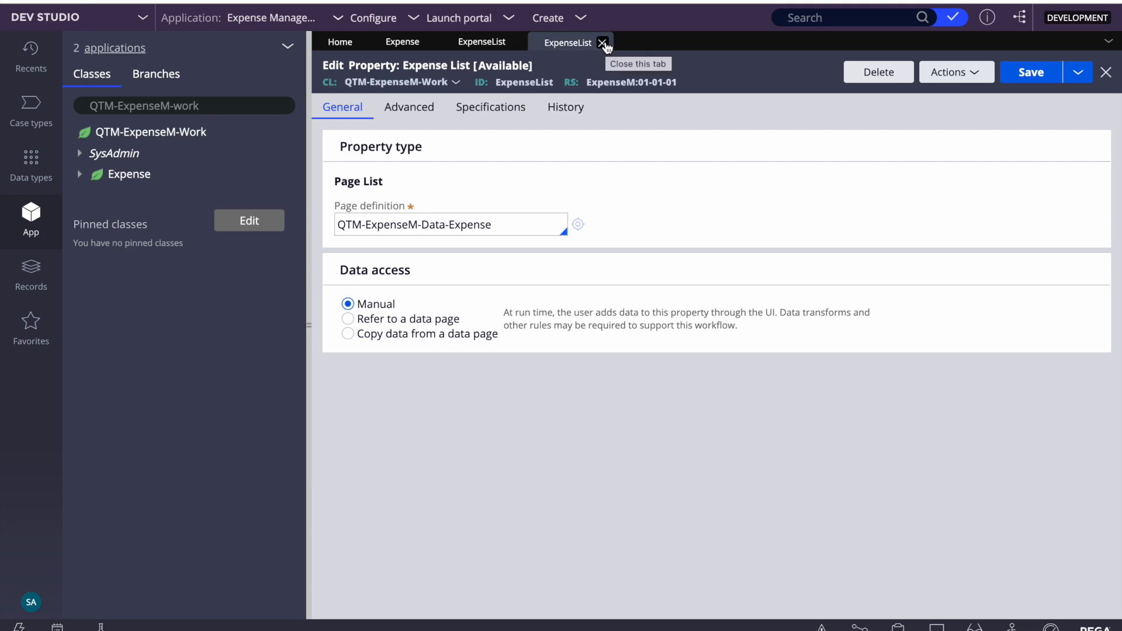
click(602, 42)
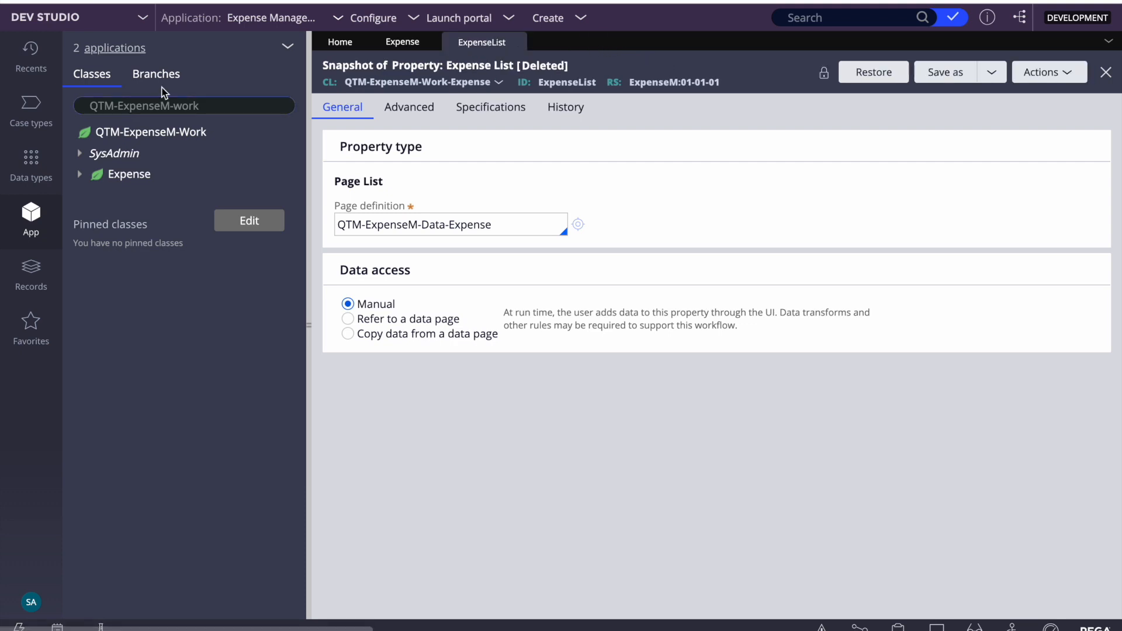
- Refresh the QTM-ExpenseM-Work class in the explorer and expand its data model down to the ExpenseList property's fields
click(208, 106)
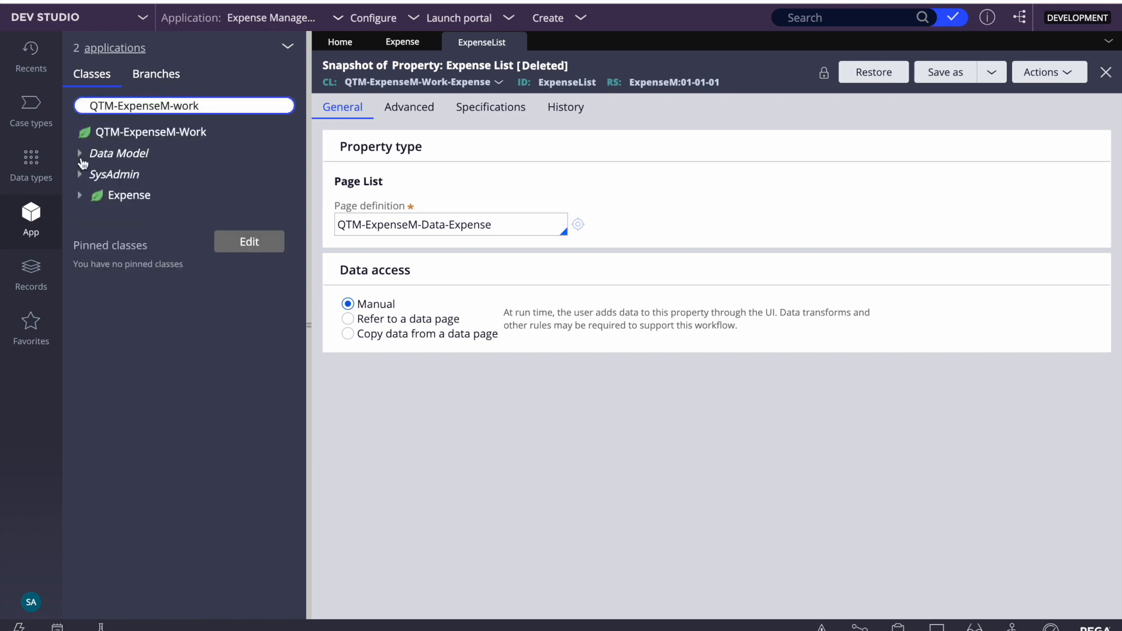
click(82, 153)
click(95, 175)
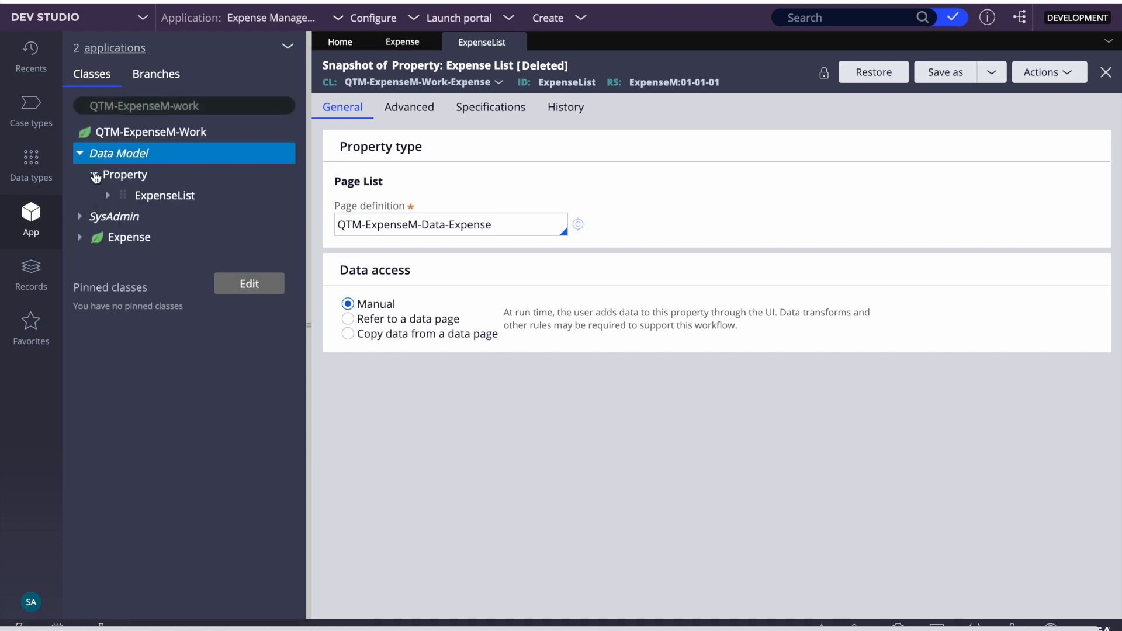
click(108, 196)
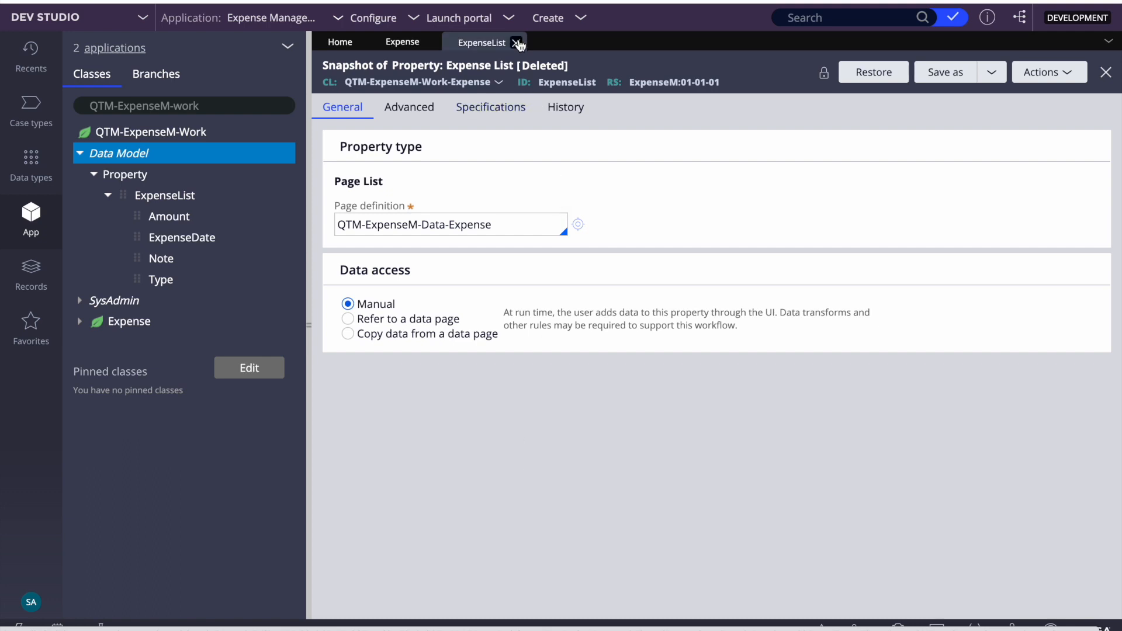
- Close the deleted property's snapshot and show the Expense case type's workflow
click(516, 43)
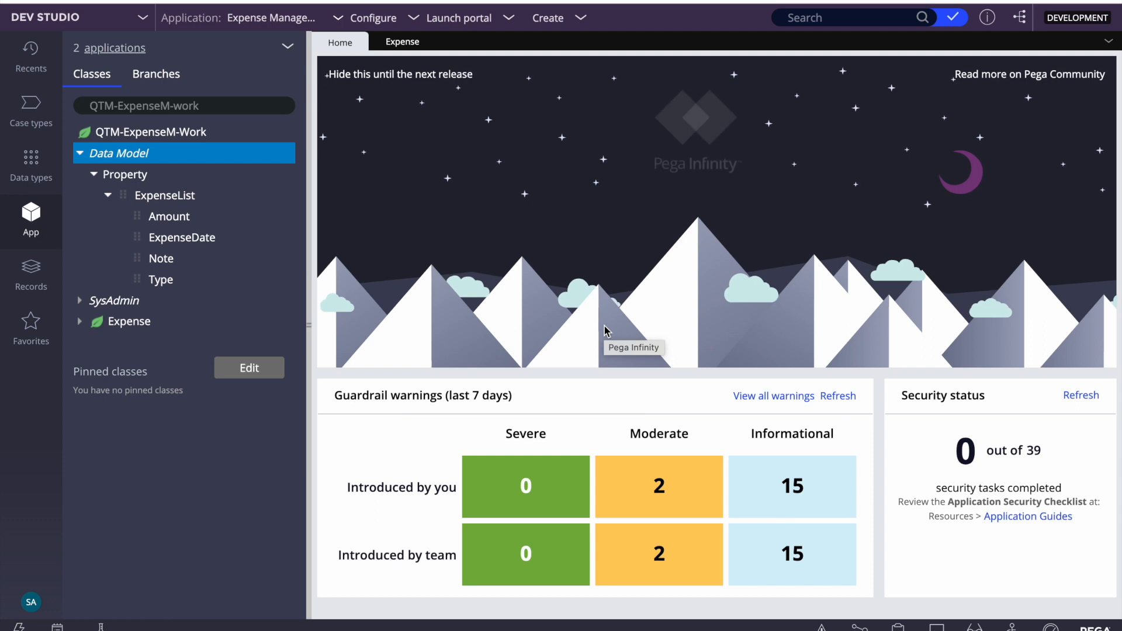
click(402, 42)
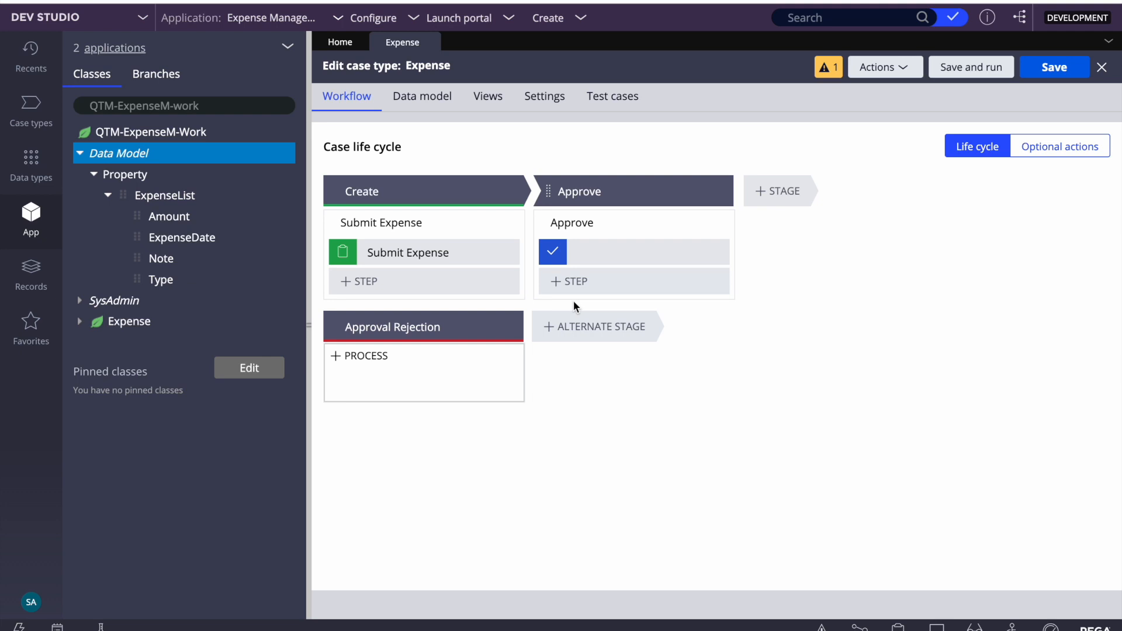
click(407, 252)
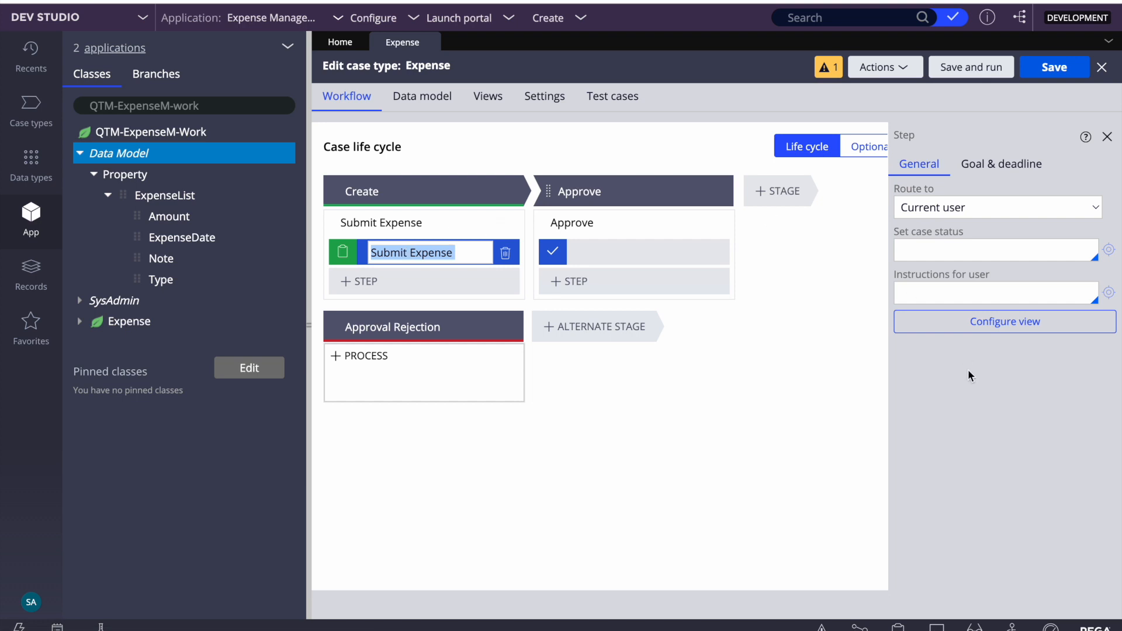
click(952, 323)
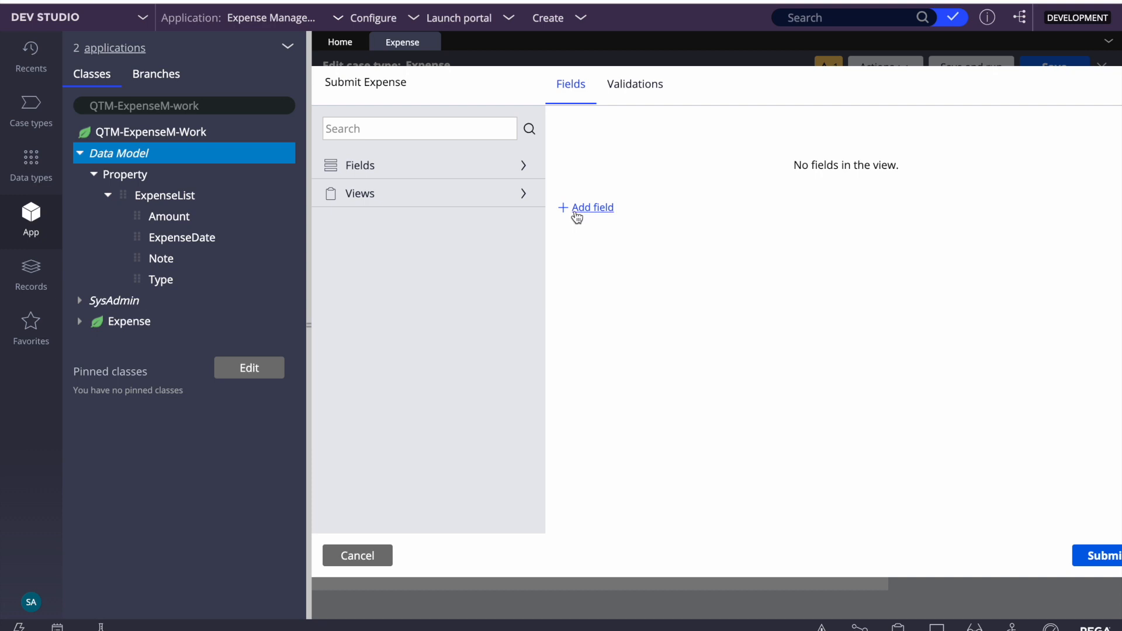
click(576, 209)
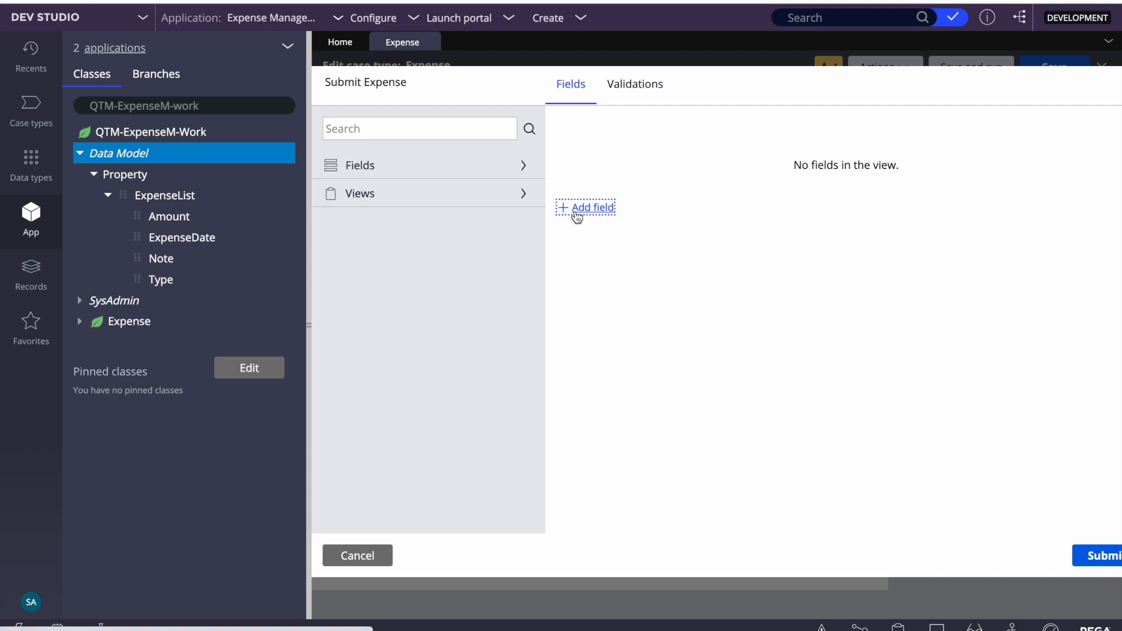
click(355, 556)
click(354, 556)
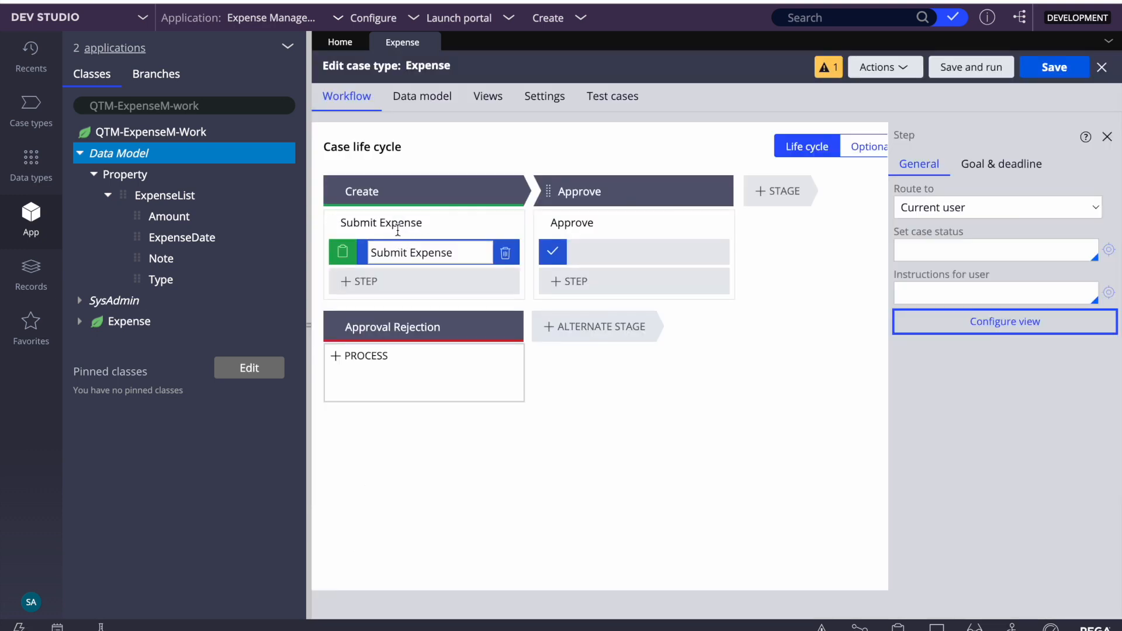
- Open the Submit Expense process's flow and start a record for the SubmitExpense flow action of its Submit Expense connector
click(395, 224)
click(919, 241)
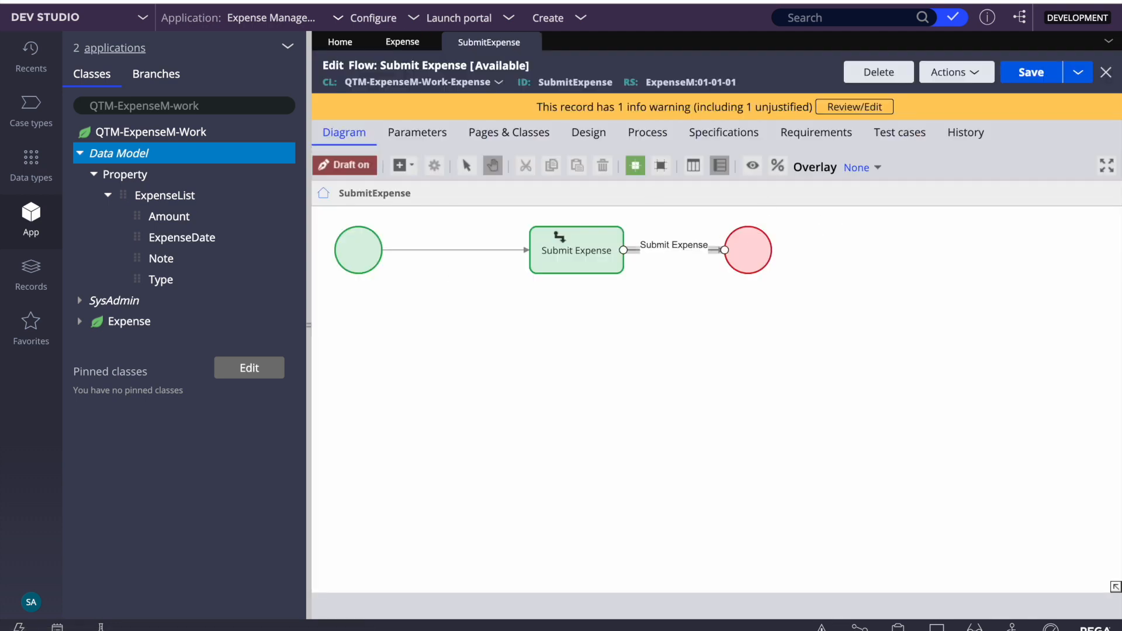
double_click(664, 248)
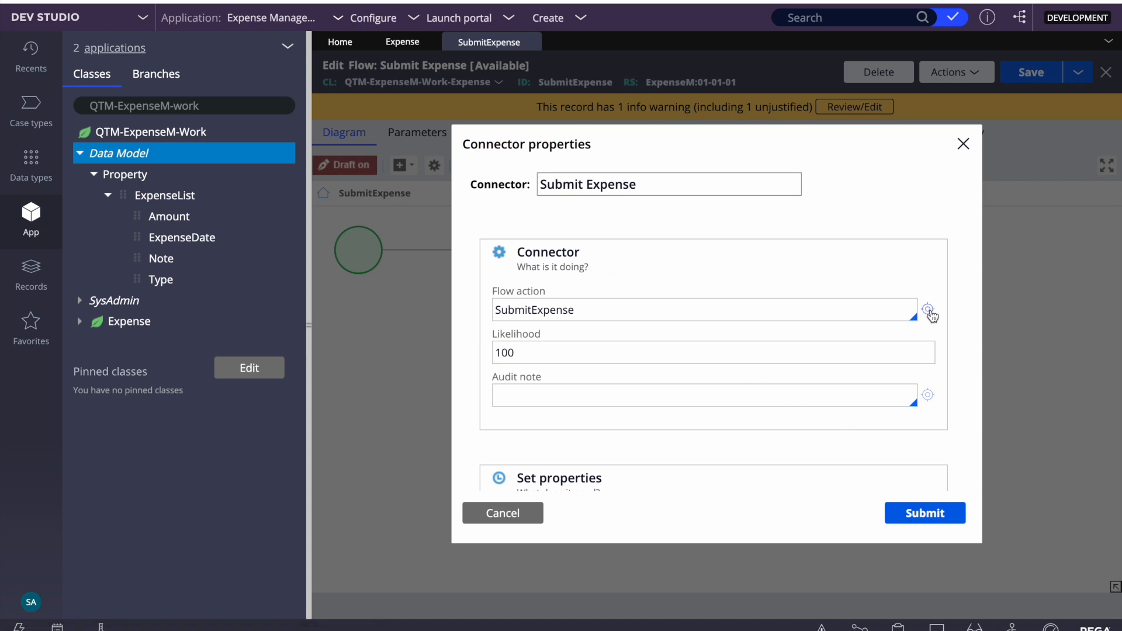
click(928, 310)
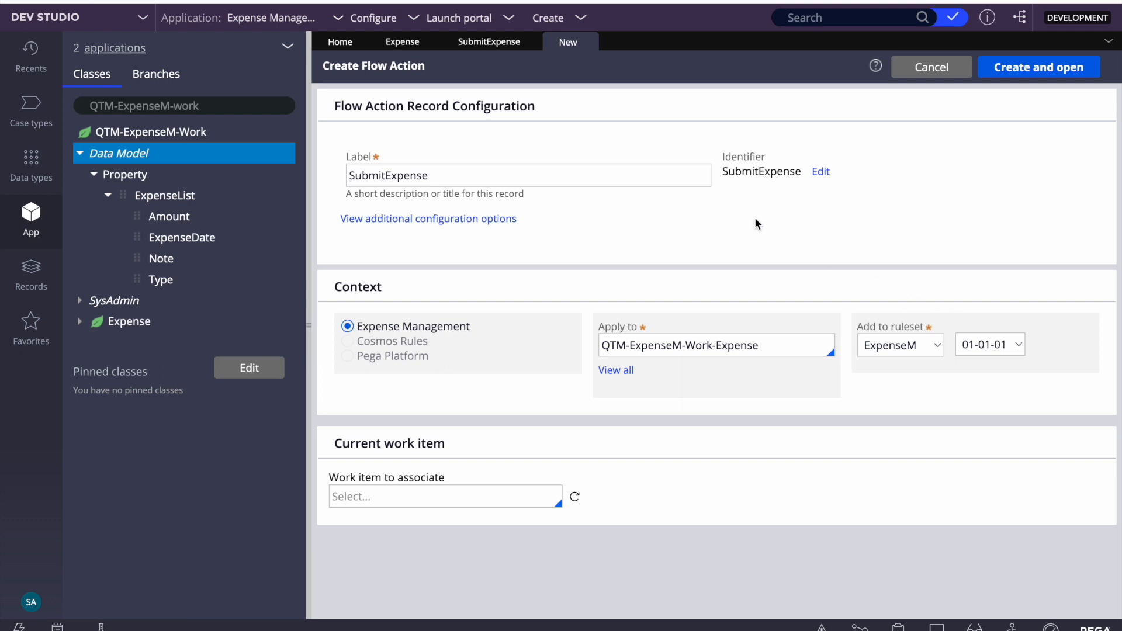
- Label the new flow action Submit Expense and create it in the QTM-ExpenseM-Work-Expense class
click(464, 44)
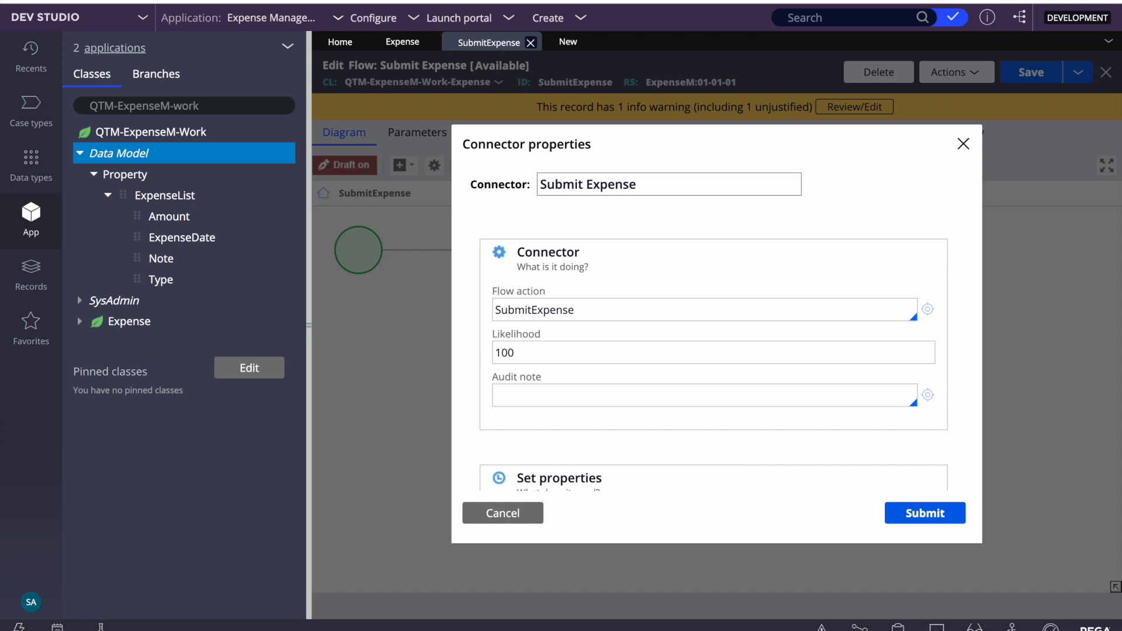
click(395, 45)
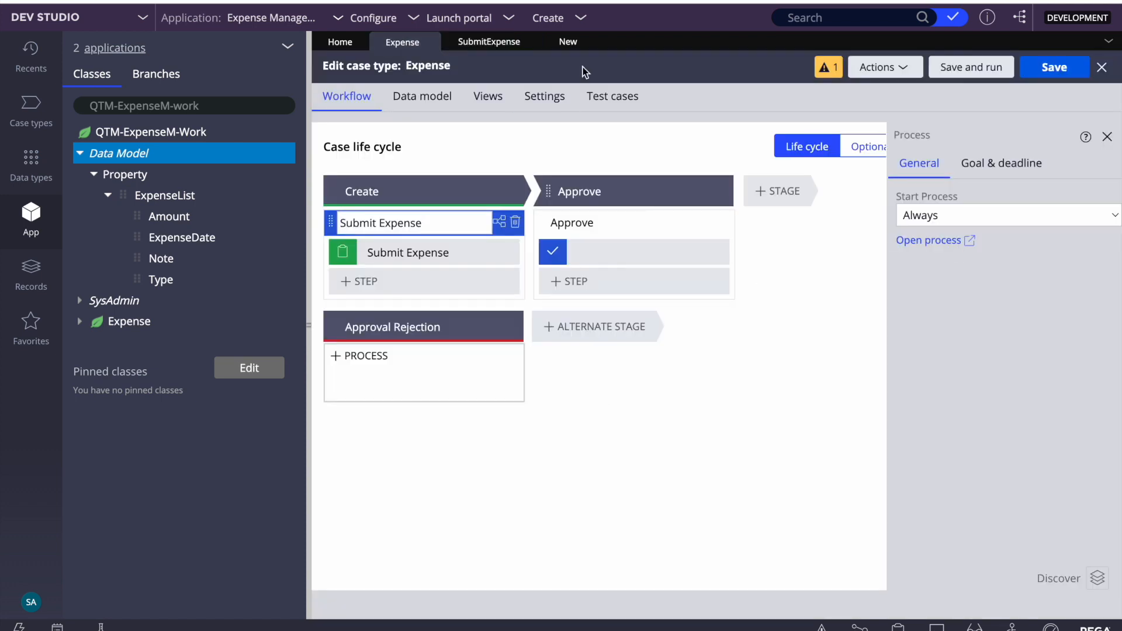
click(564, 45)
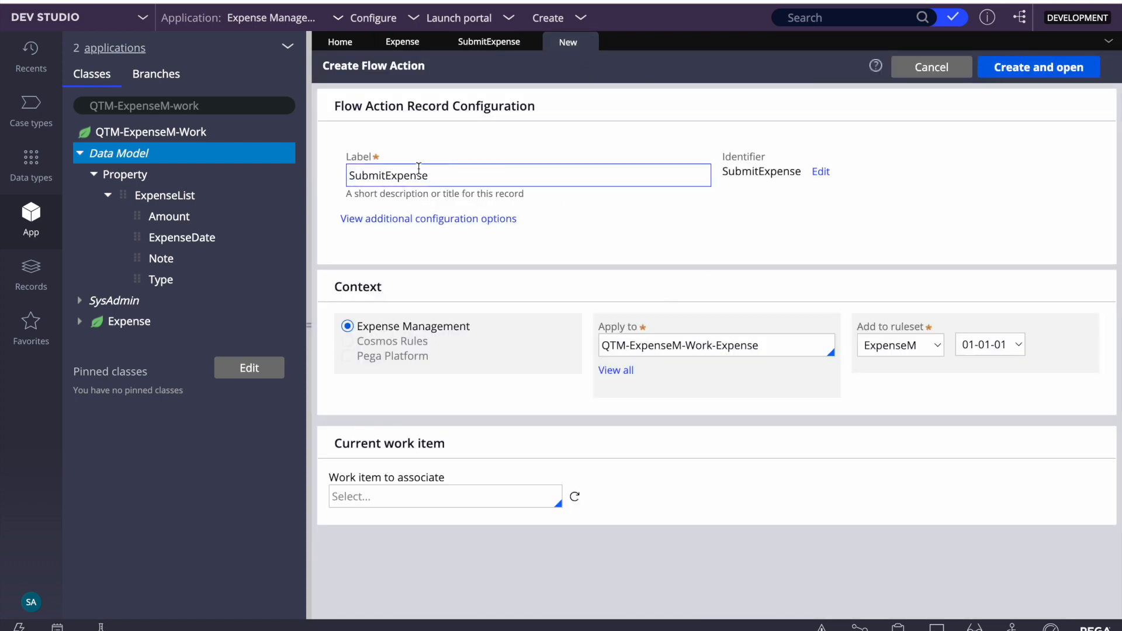
click(388, 176)
click(774, 252)
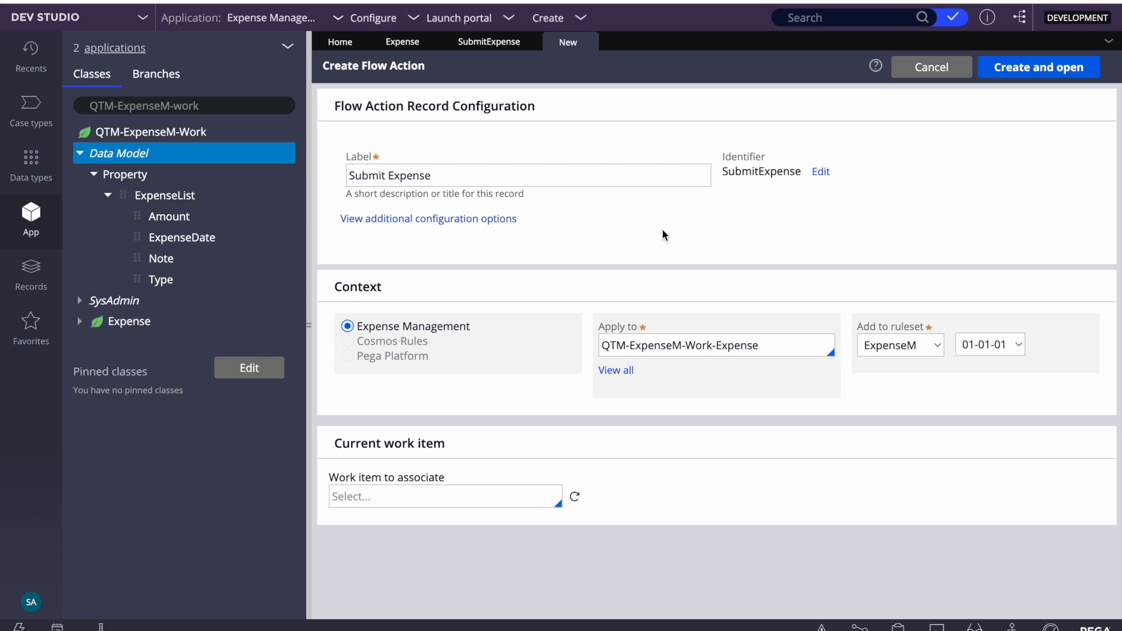
click(1045, 69)
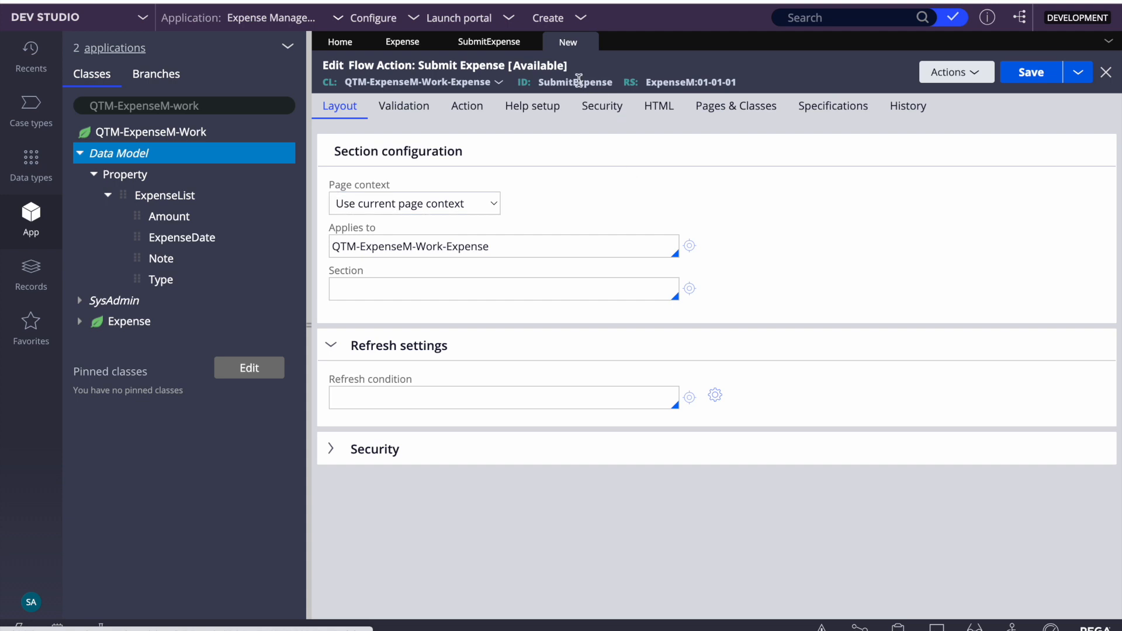
- Set the flow action's section to SubmitExpense, and create and save that section in QTM-ExpenseM-Work-Expense
double_click(579, 80)
click(358, 294)
key(ctrl+v)
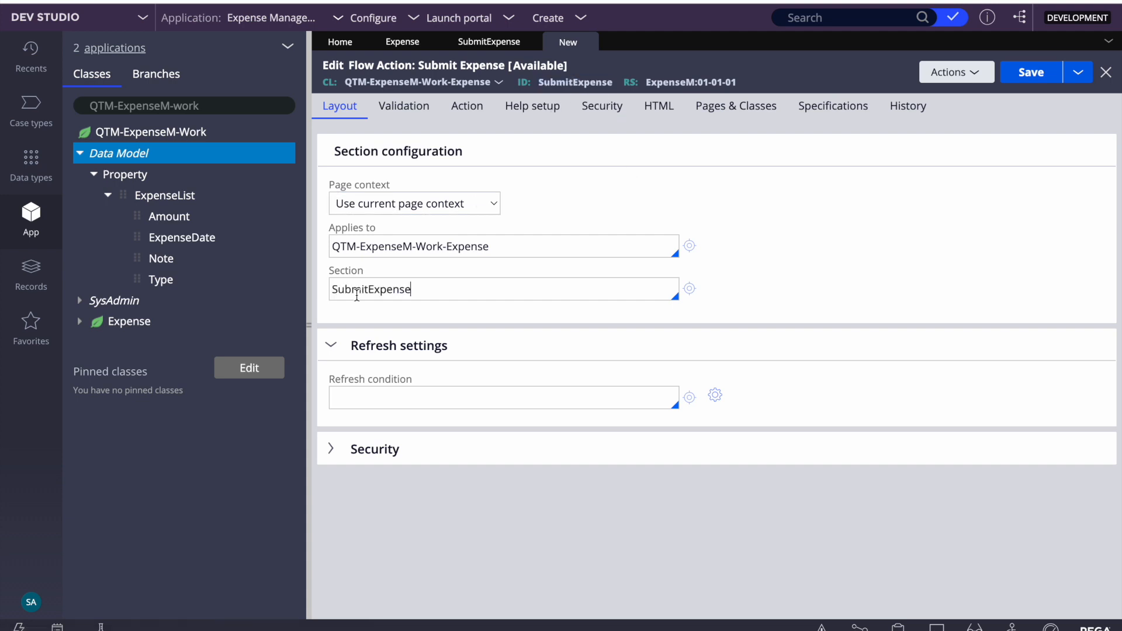
click(689, 289)
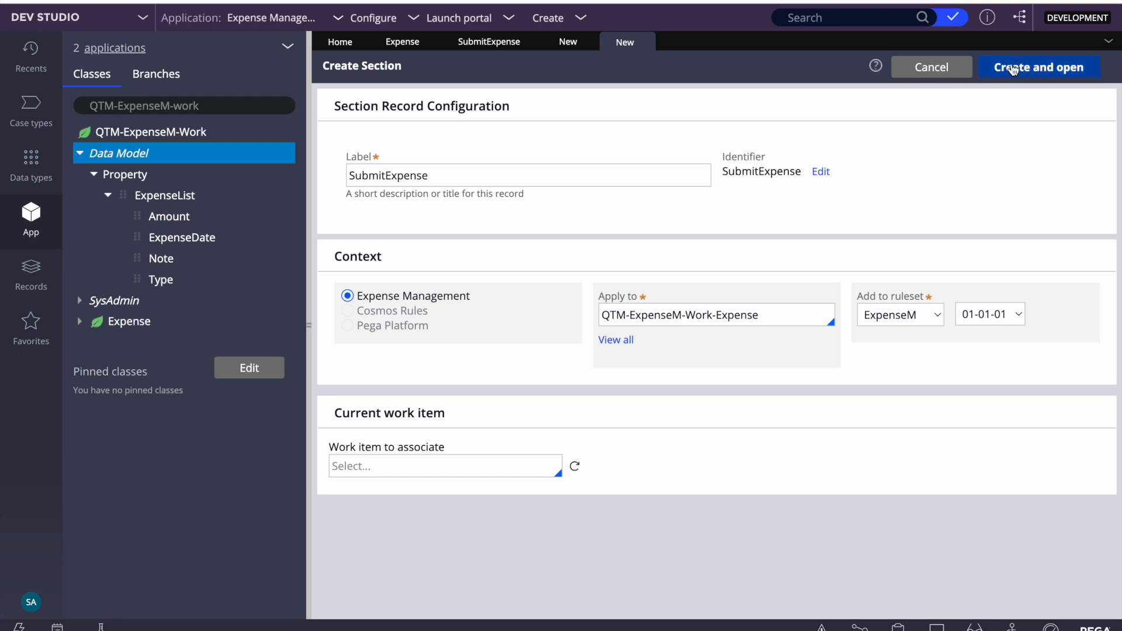
click(1013, 69)
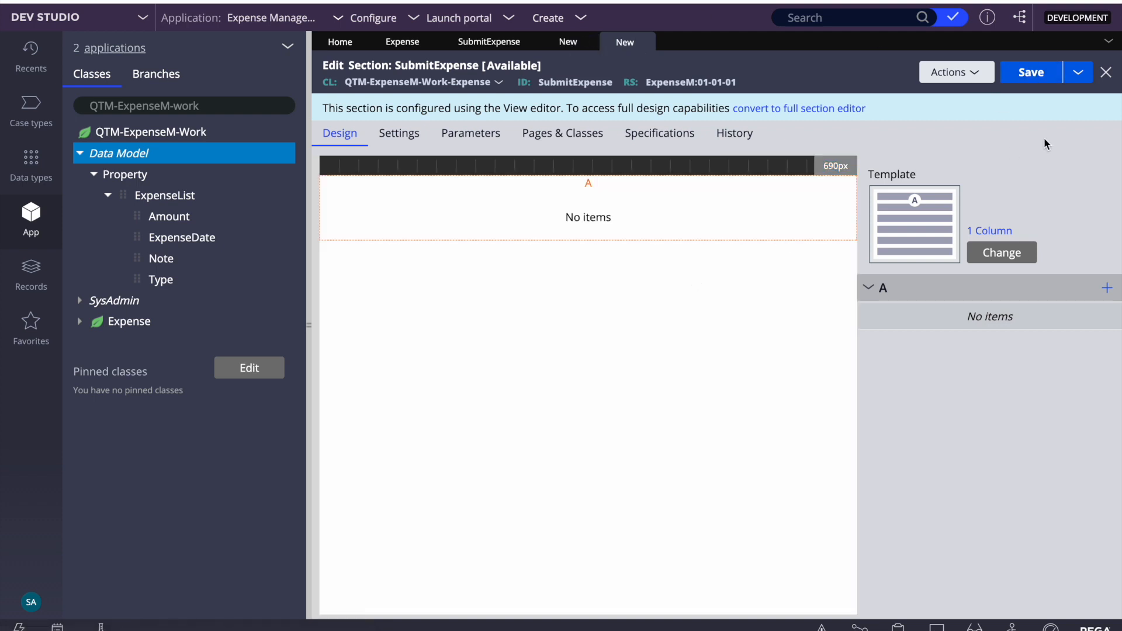
click(1032, 73)
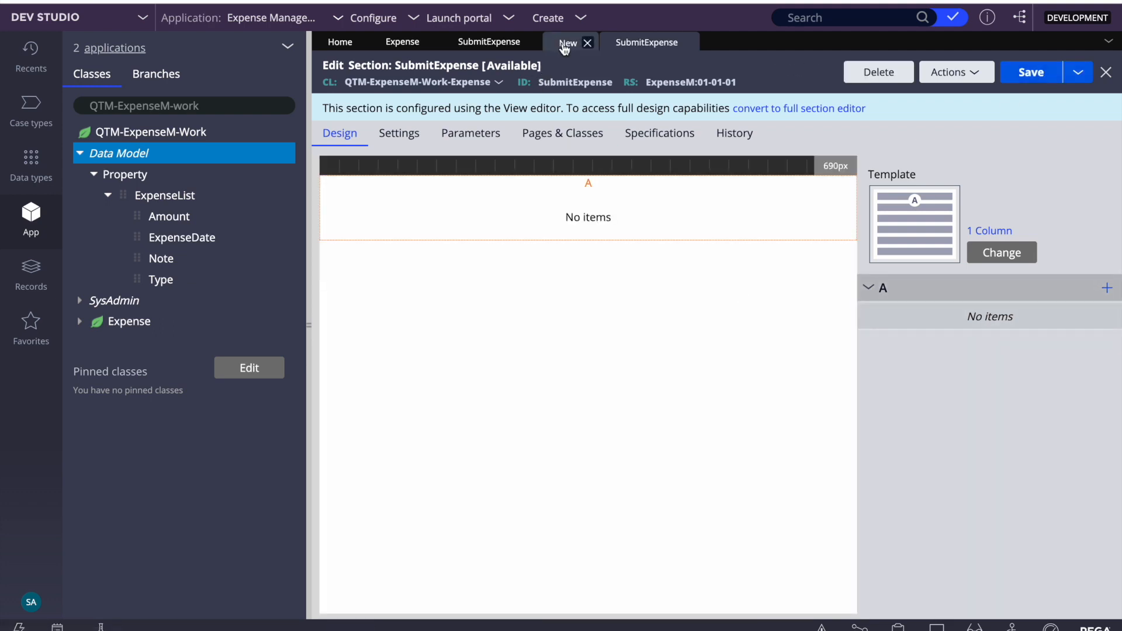
- Save the Submit Expense flow action, submit the flow's connector properties and save the flow
click(564, 47)
click(1021, 82)
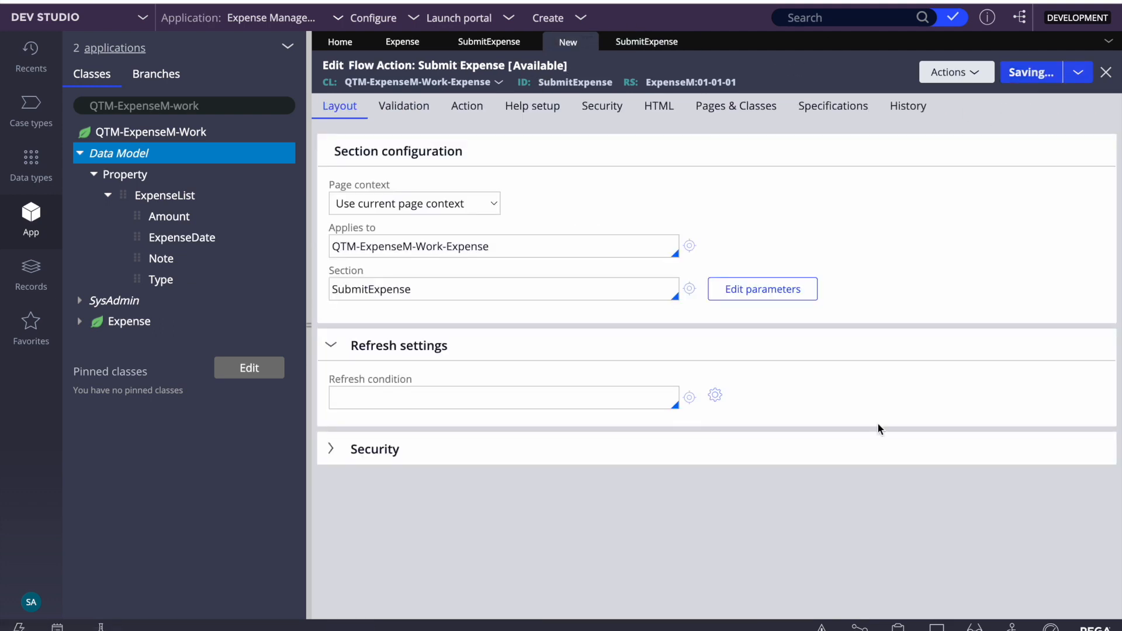
click(485, 47)
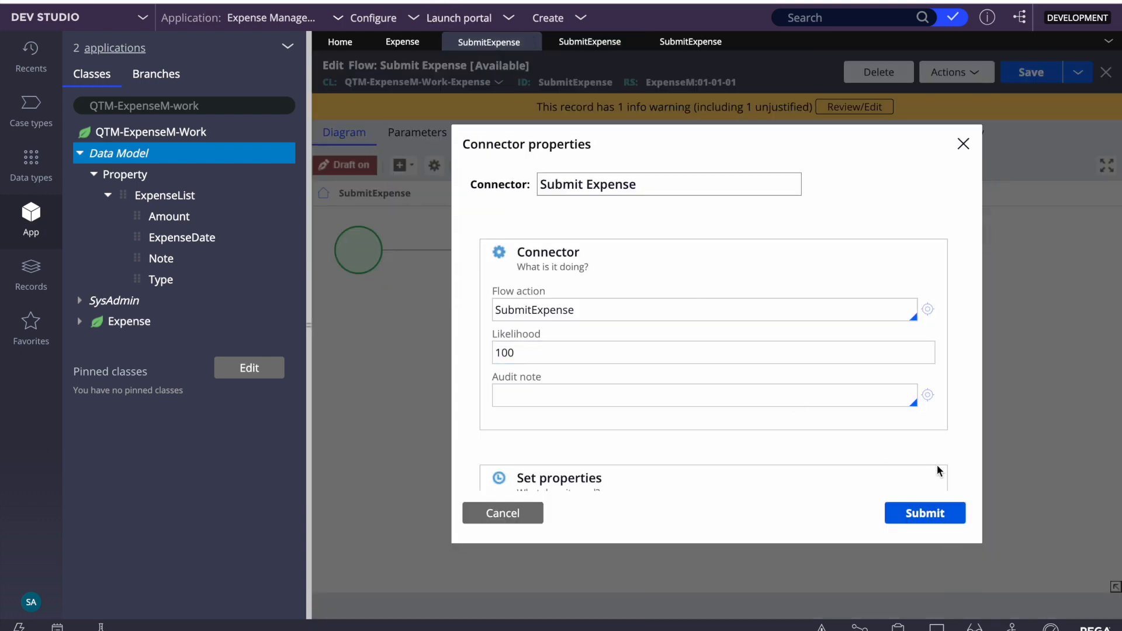
click(912, 517)
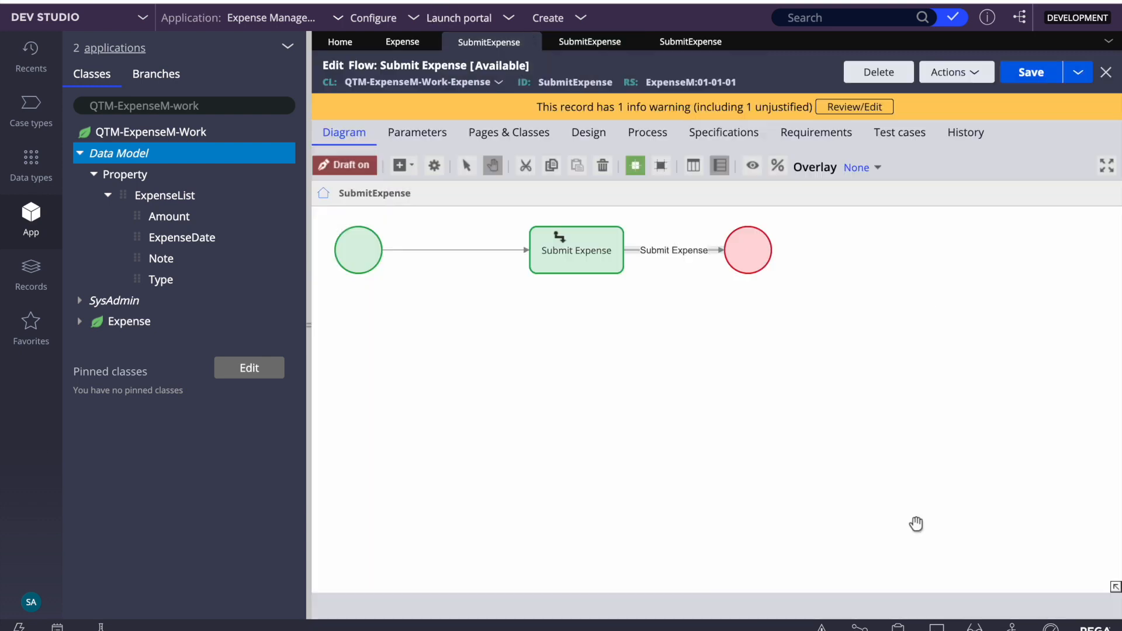
click(1026, 74)
- Create a new Expense case, collapse the explorer pane and show the case
click(563, 19)
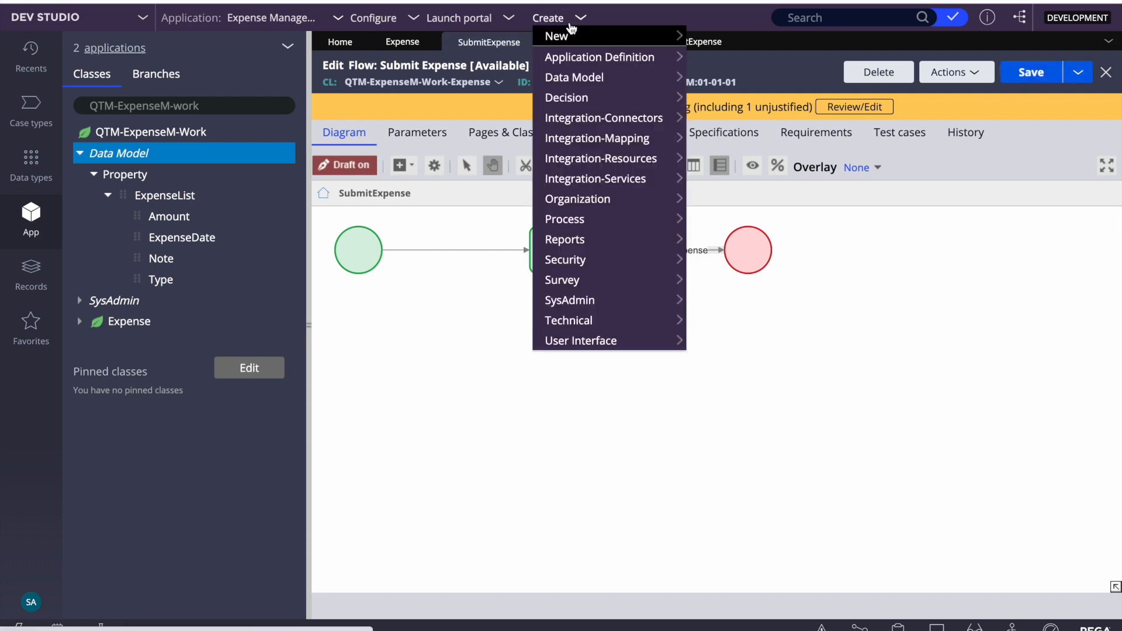
mouse_move(676, 37)
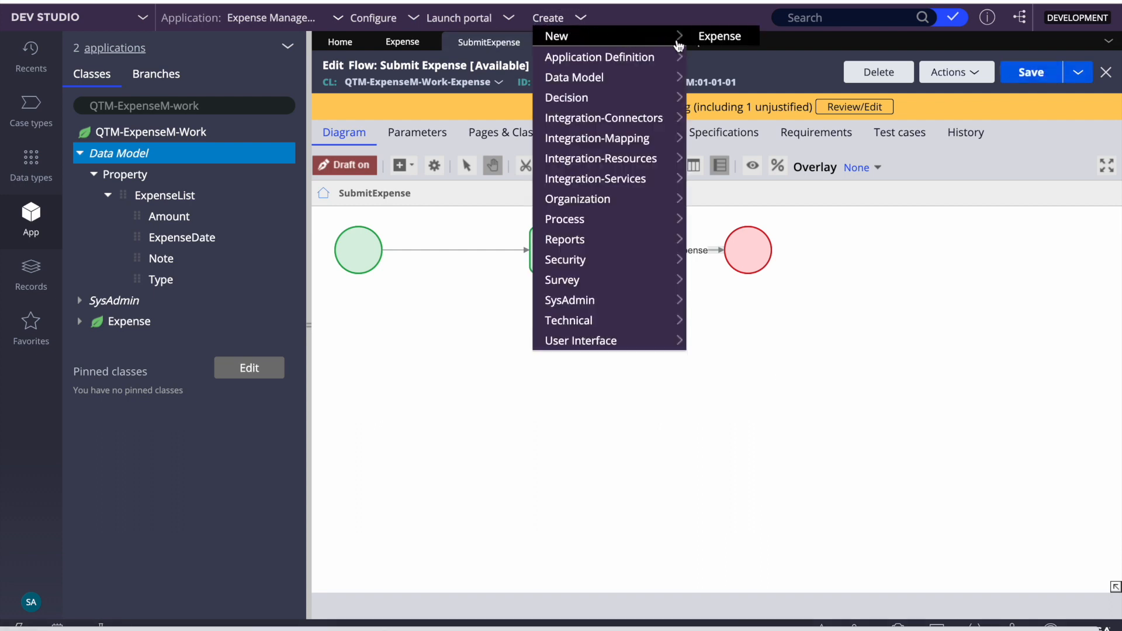
click(722, 38)
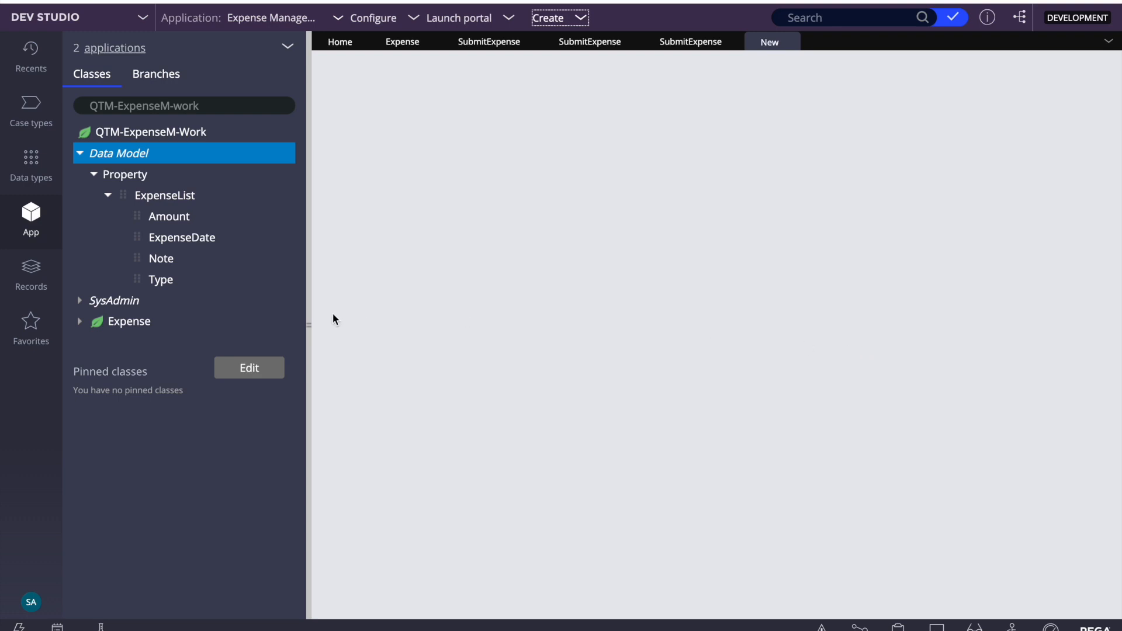
click(313, 313)
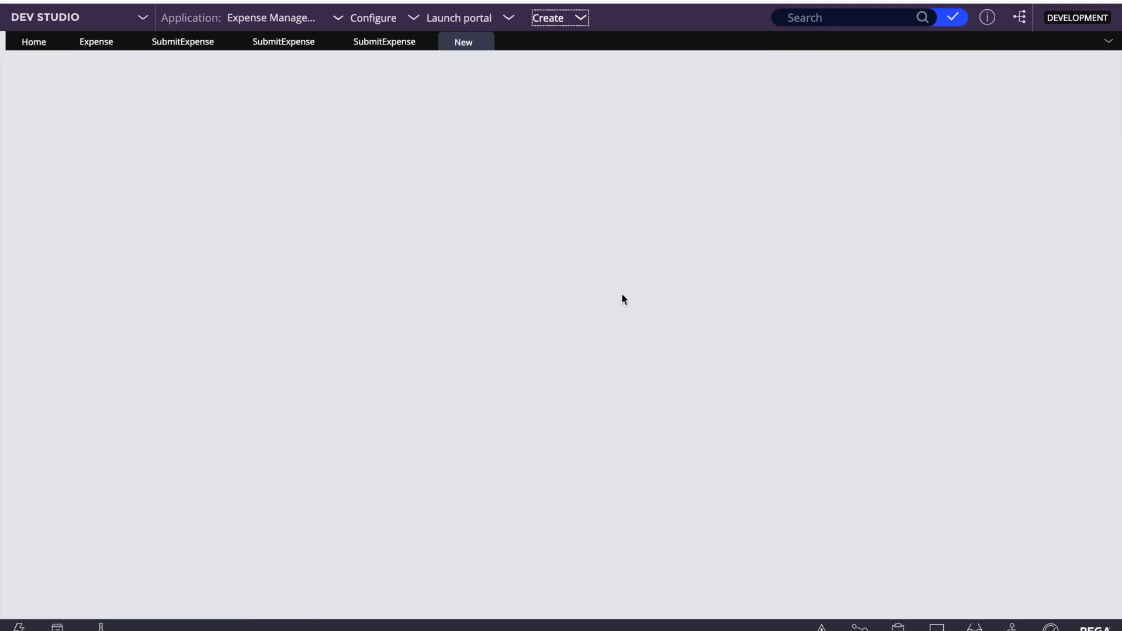
click(374, 42)
click(459, 43)
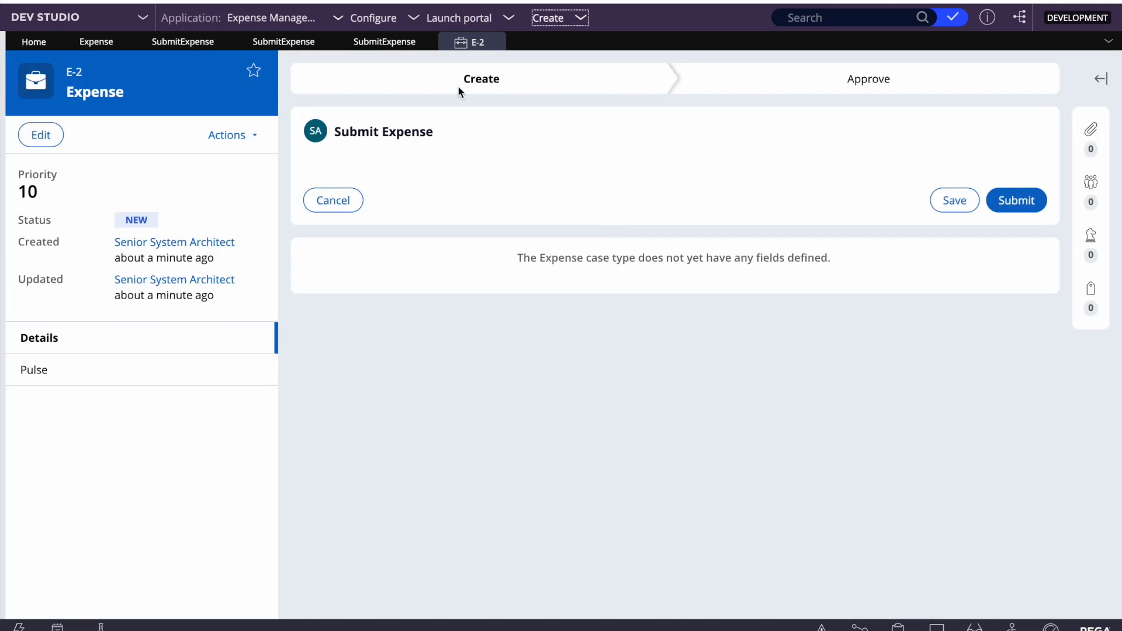
- Check the elements available for region A of the SubmitExpense section, and convert the section to the full section editor
click(384, 42)
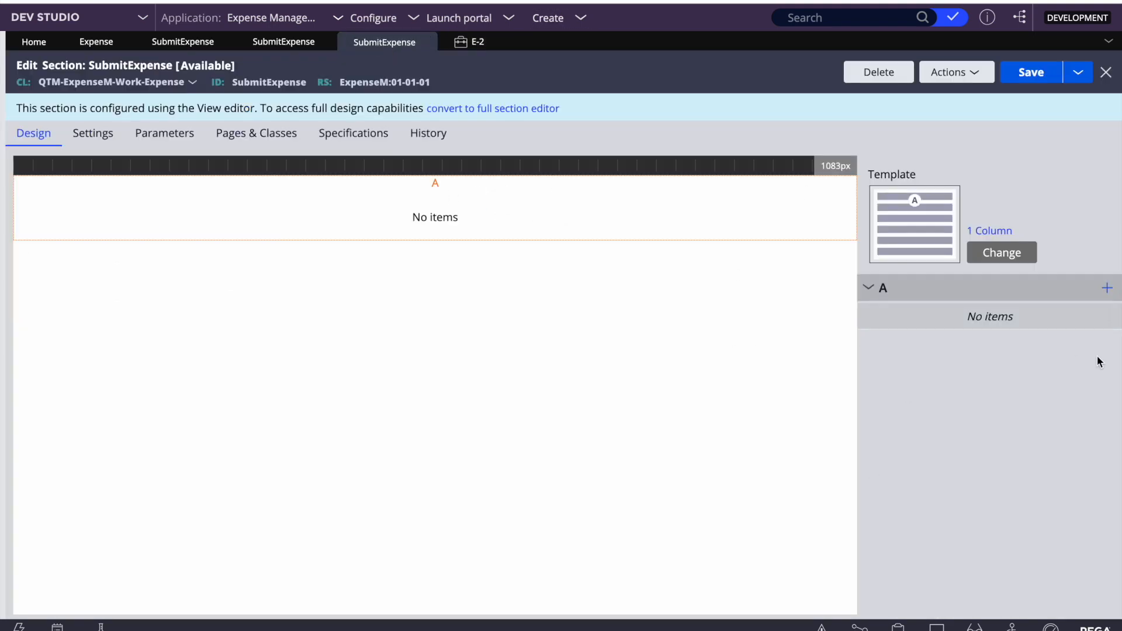
click(1108, 289)
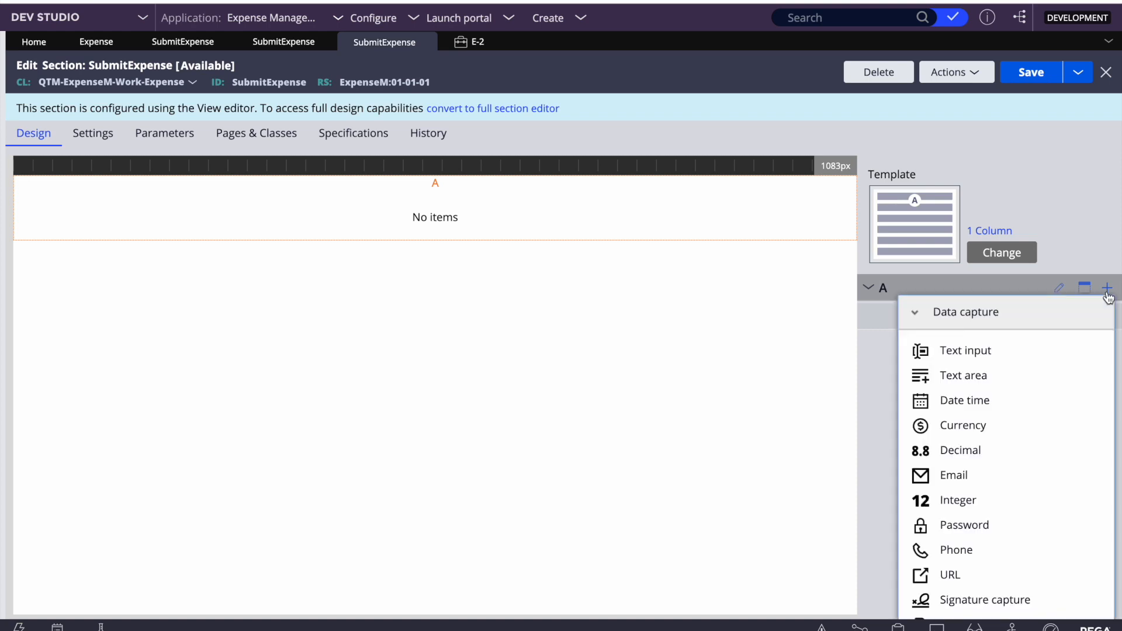
scroll(1010, 496, down, 3)
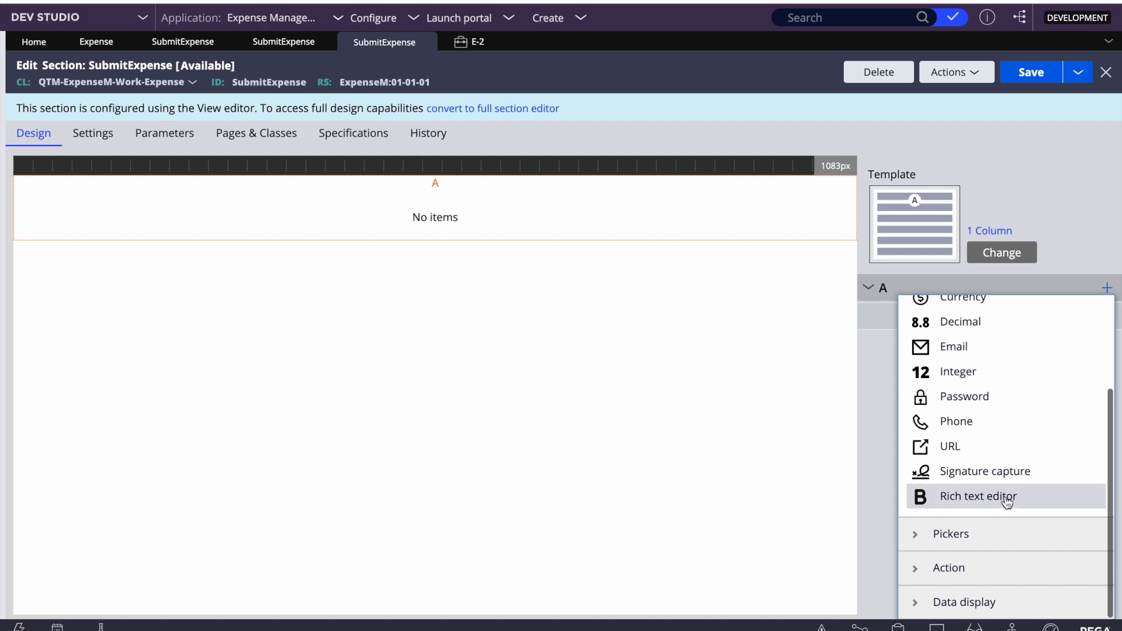
click(929, 603)
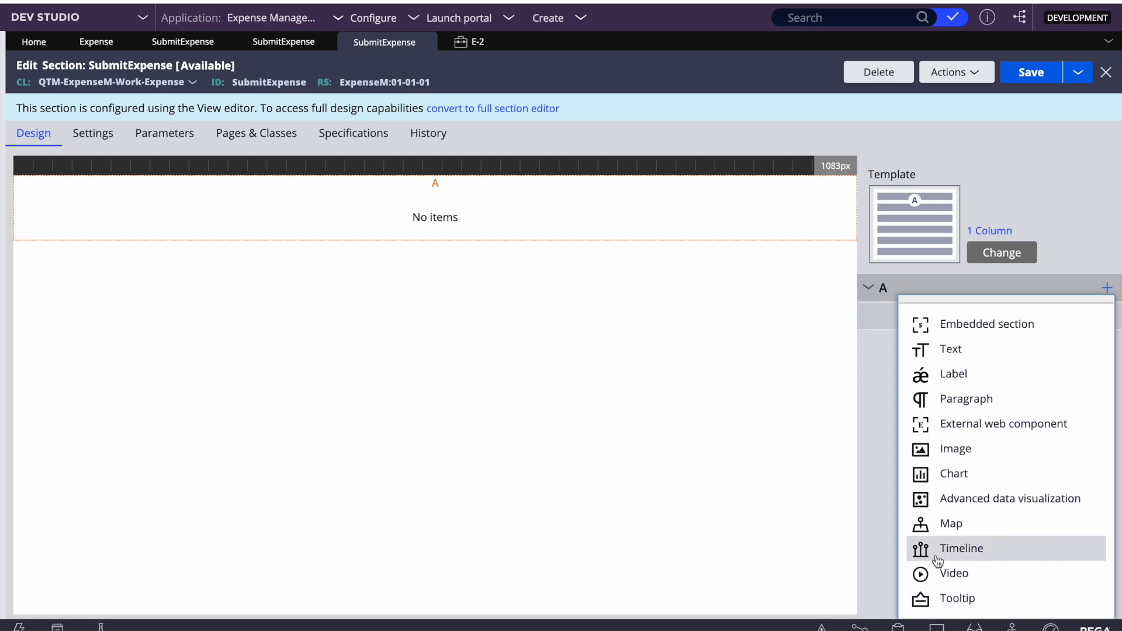
scroll(989, 348, up, 3)
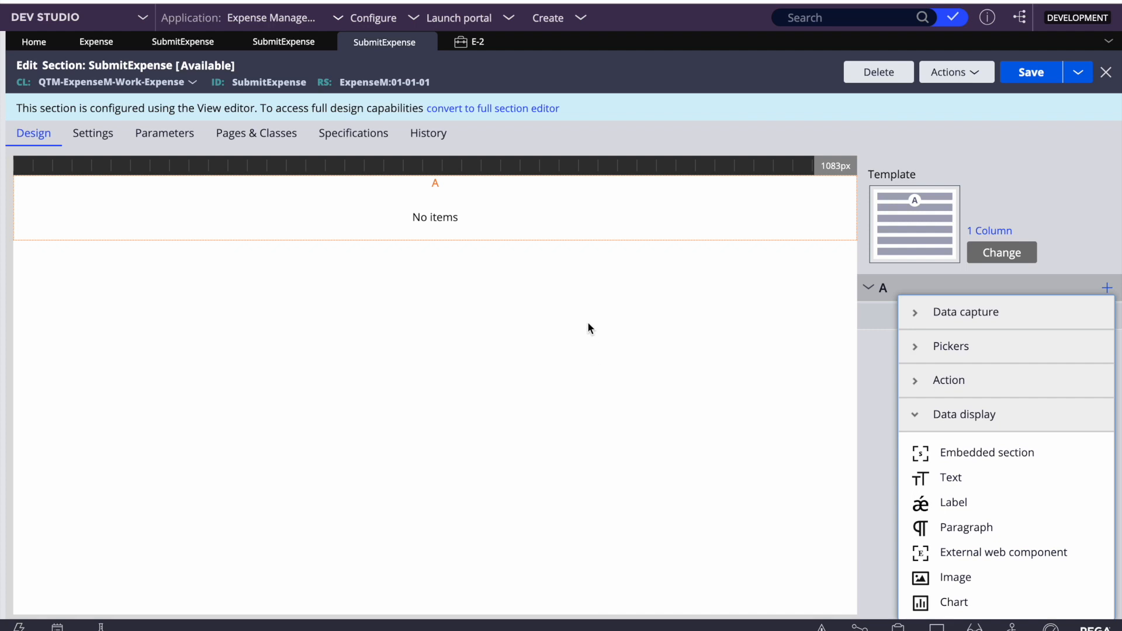
scroll(959, 535, down, 2)
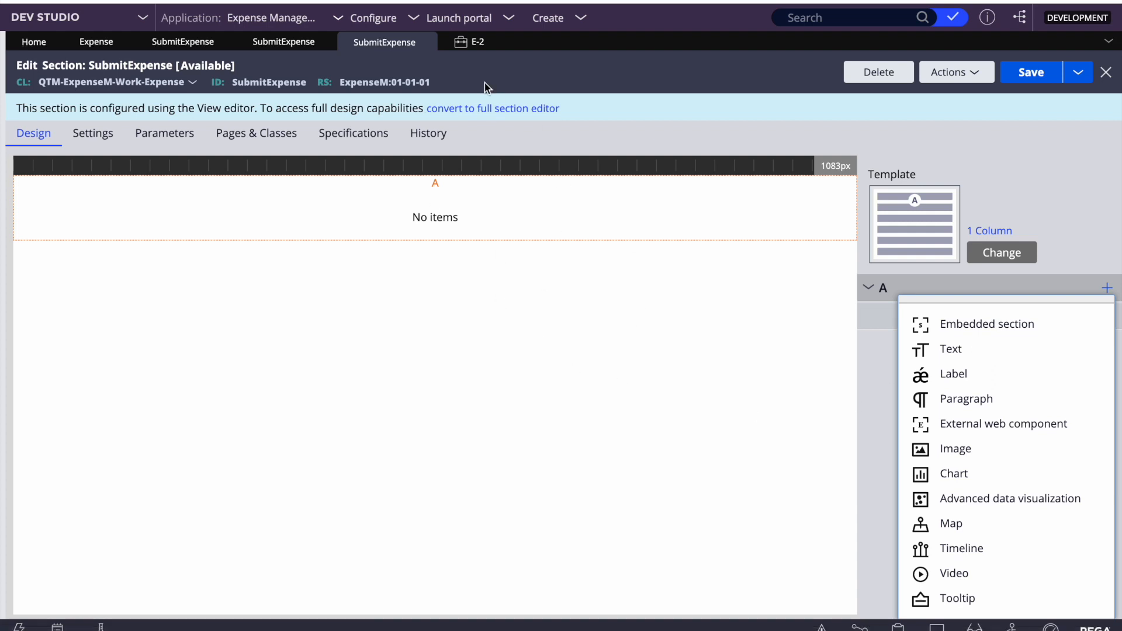
click(476, 109)
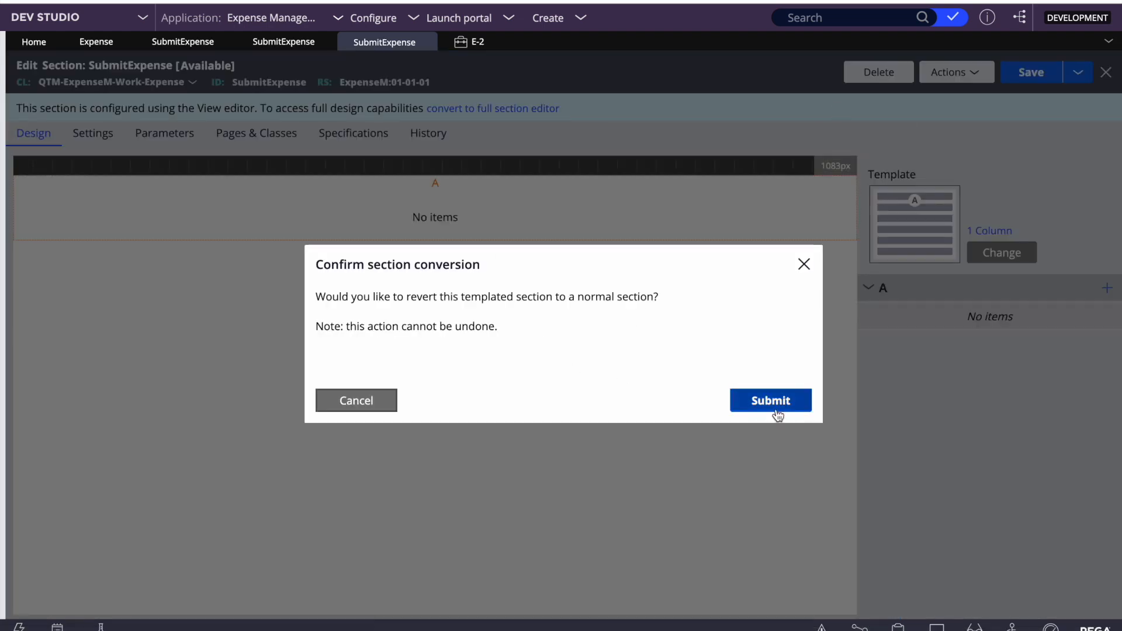
click(756, 400)
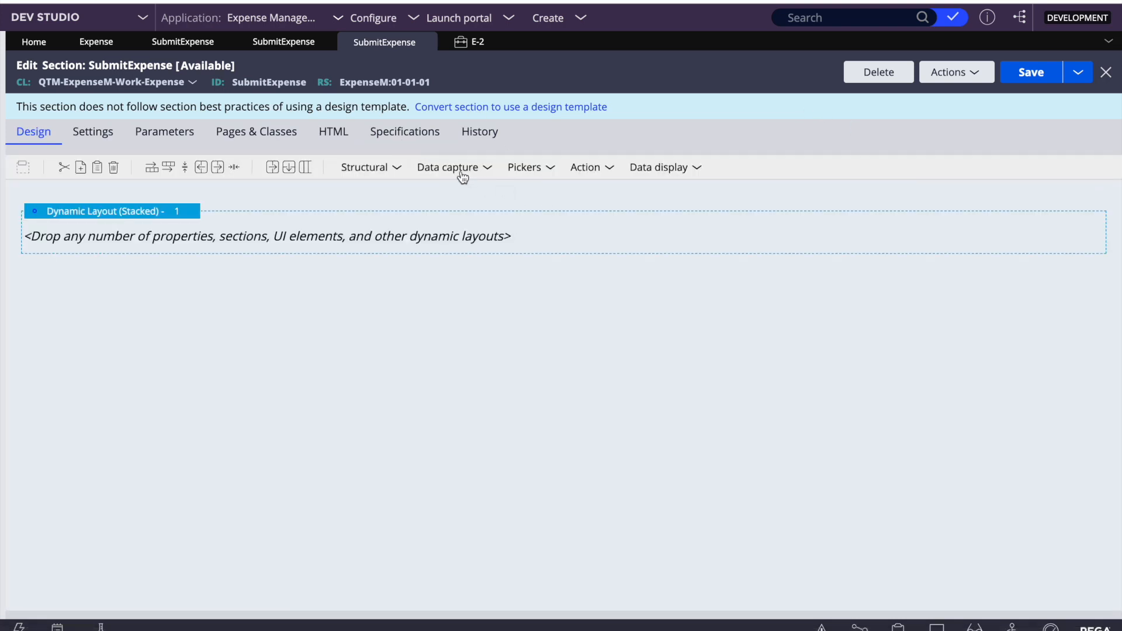
- Try adding a repeating dynamic layout below the stacked dynamic layout, view its properties and delete it
click(405, 170)
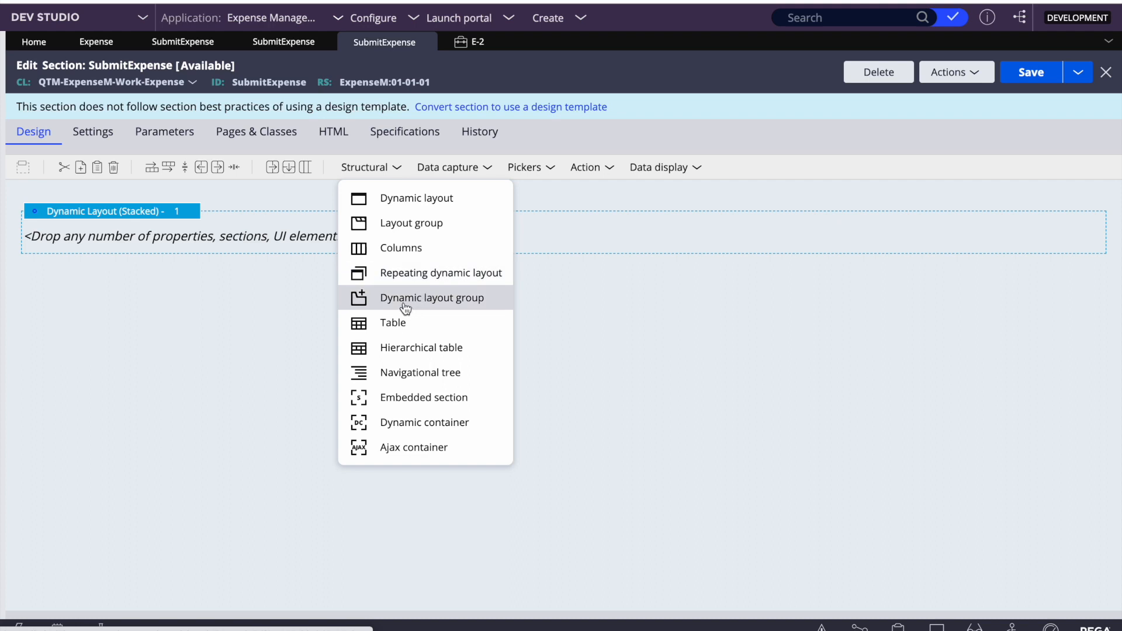
click(420, 280)
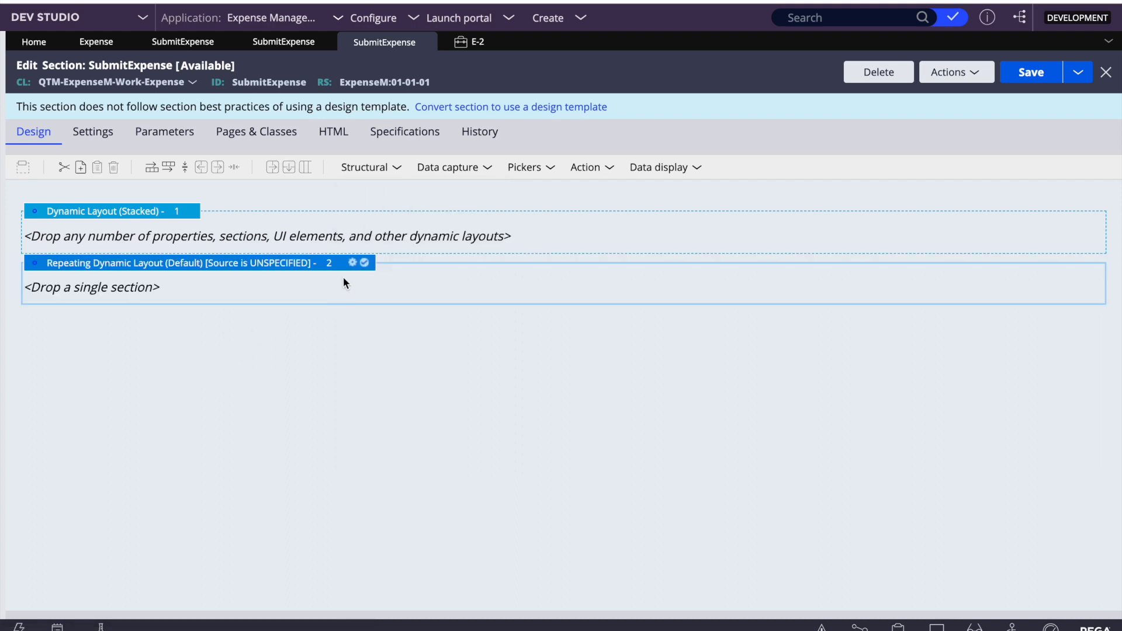
double_click(237, 297)
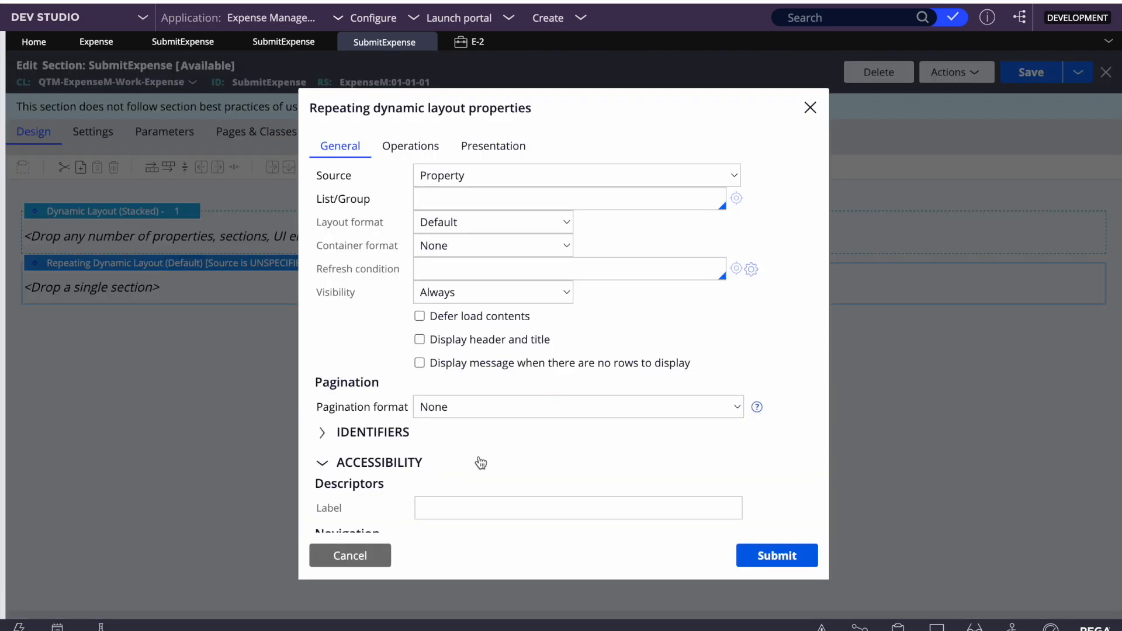
click(346, 558)
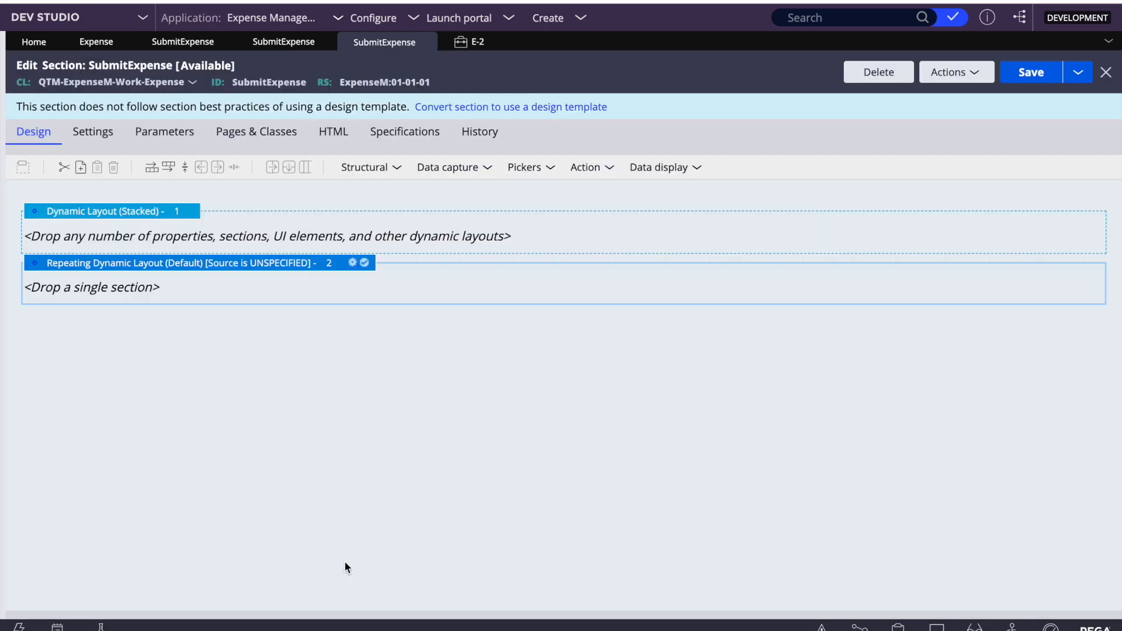
right_click(91, 256)
click(105, 350)
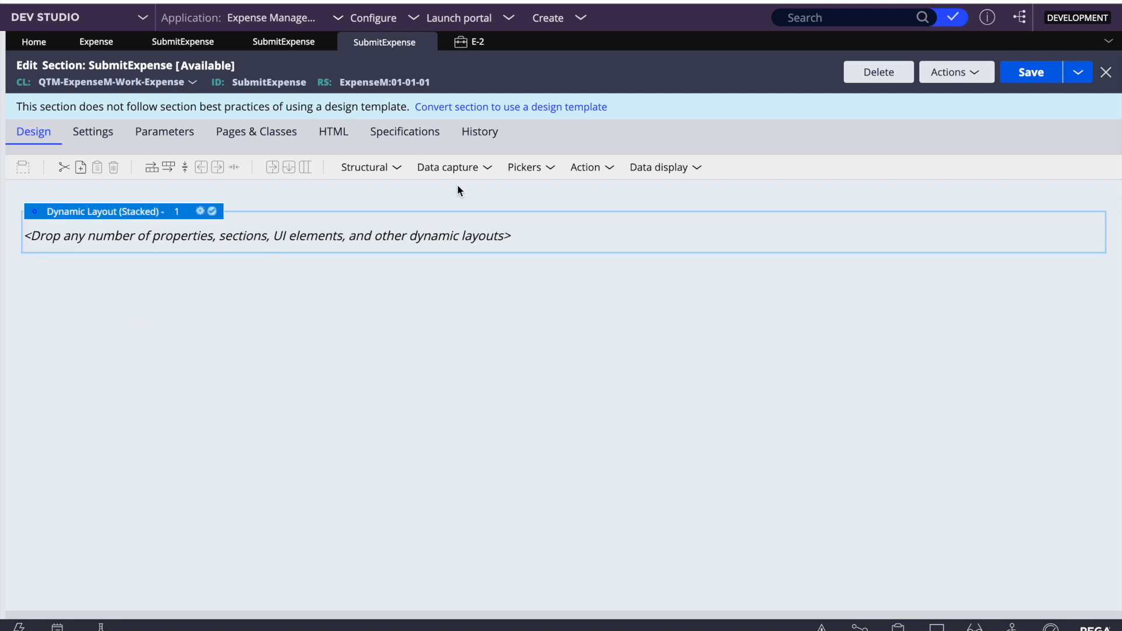
- Add a table to the SubmitExpense section and delete the stacked dynamic layout above it
click(396, 168)
click(445, 319)
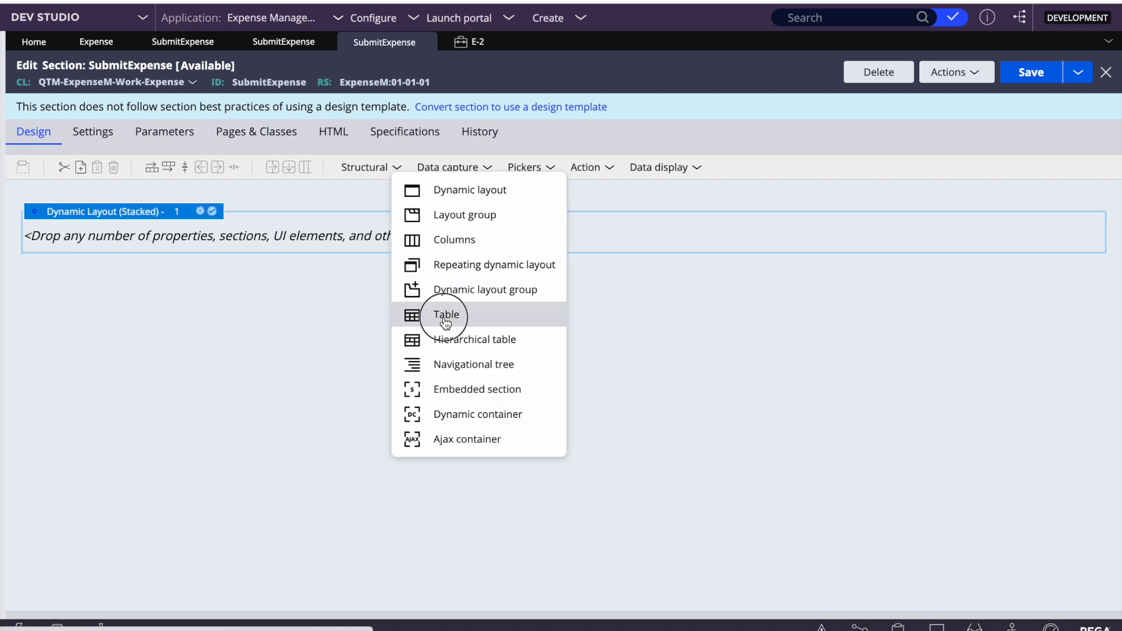
right_click(92, 212)
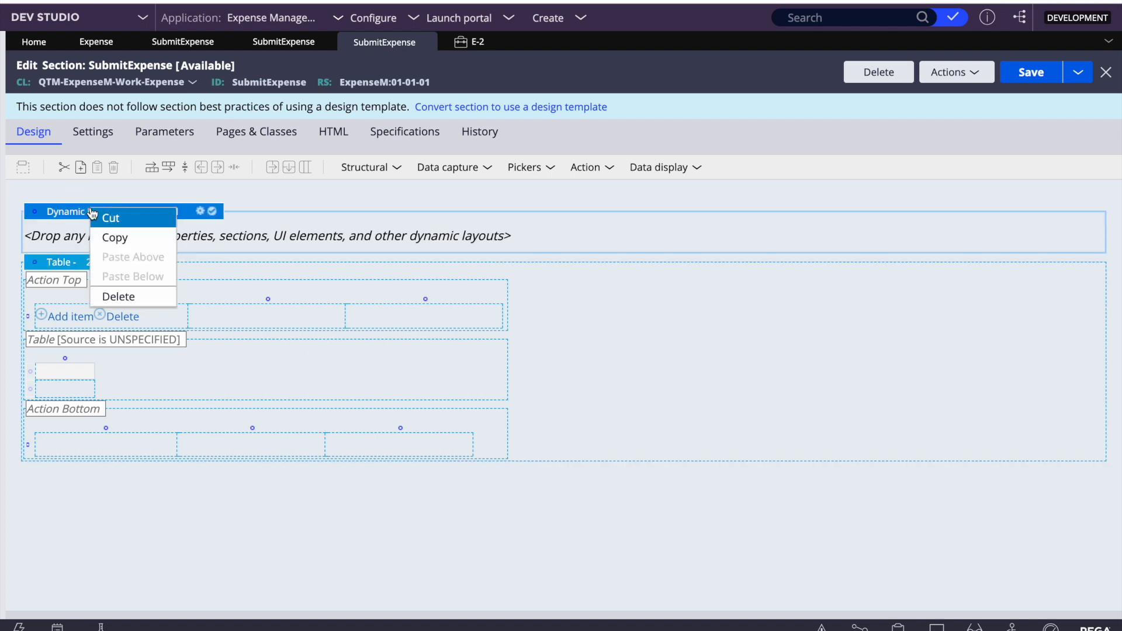
click(111, 300)
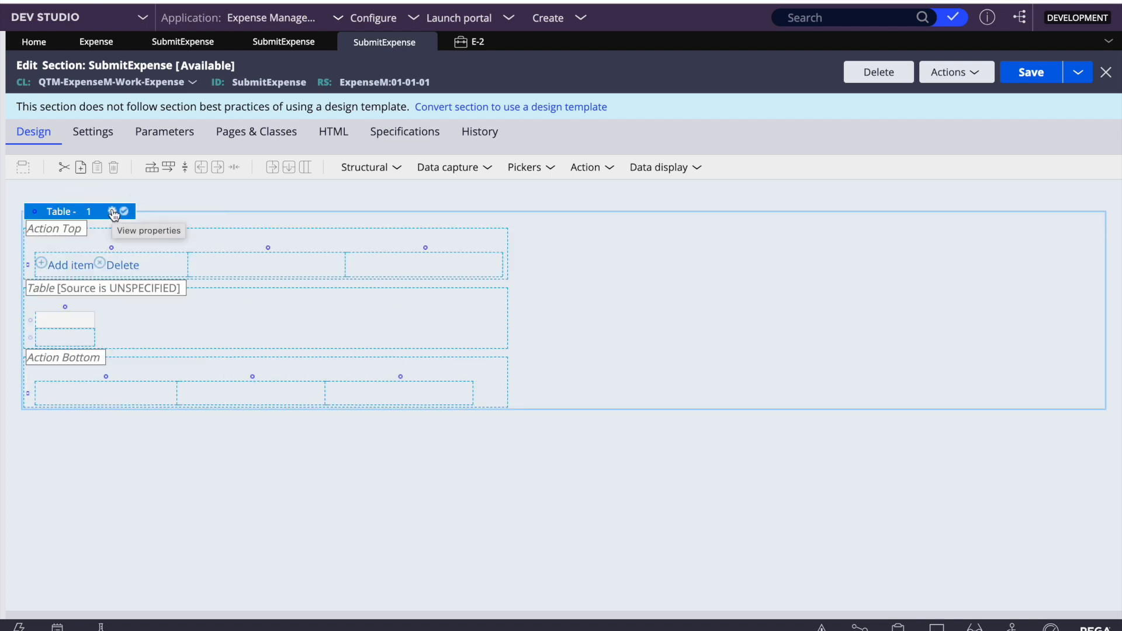
- Switch to Excel and examine the sample Expense List table with its columns and rows
key(F4)
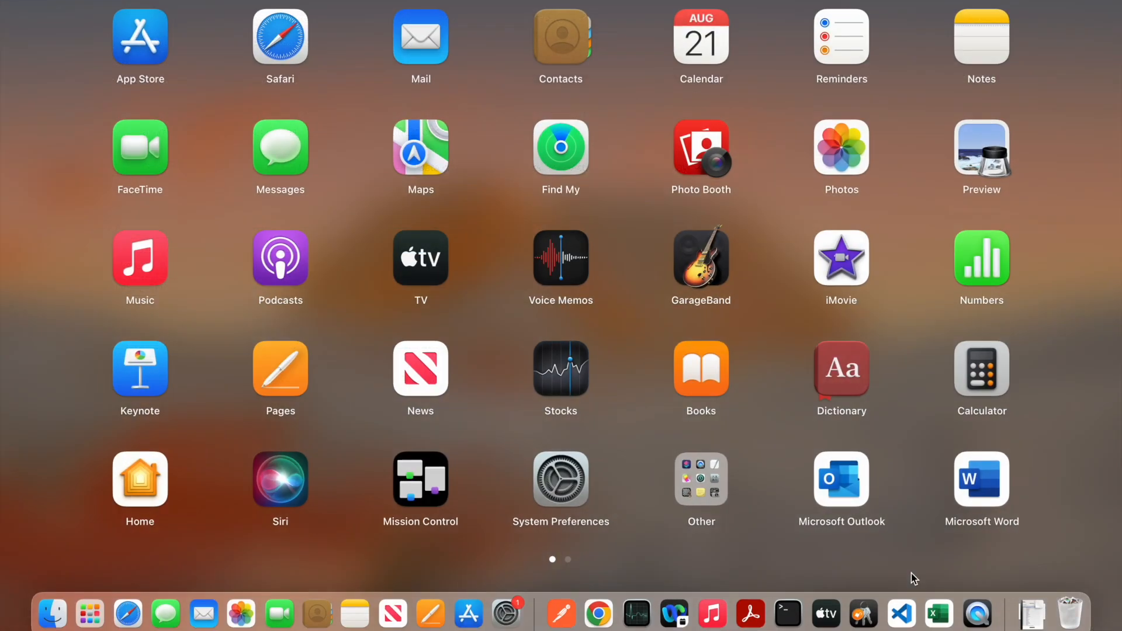
click(939, 614)
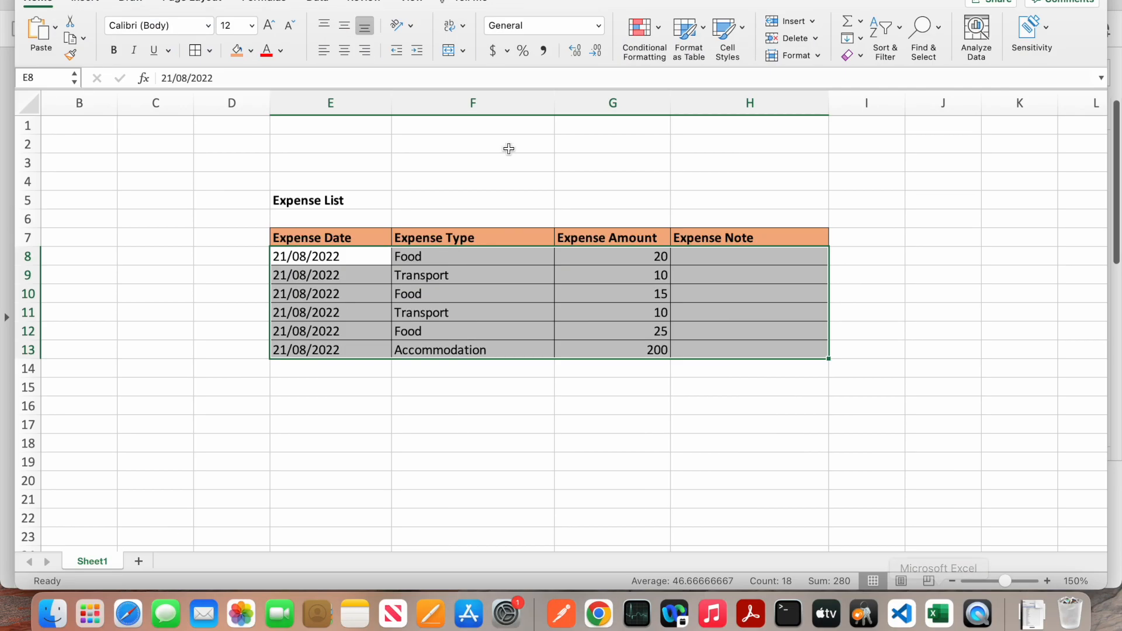
click(395, 225)
drag(276, 231, 827, 356)
click(315, 203)
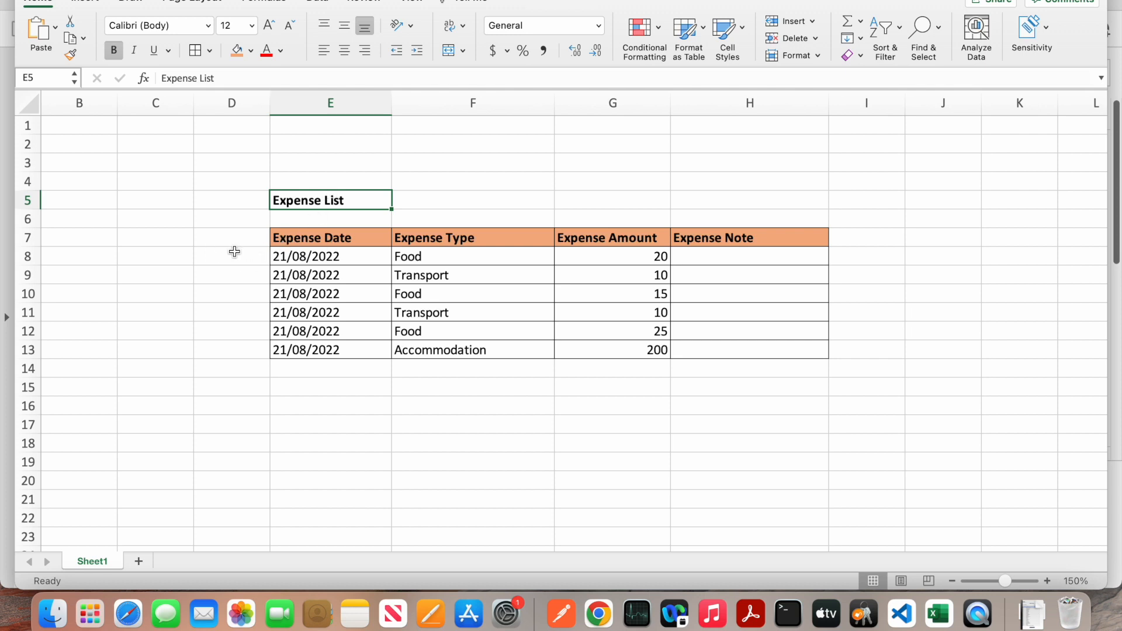
click(214, 256)
double_click(214, 256)
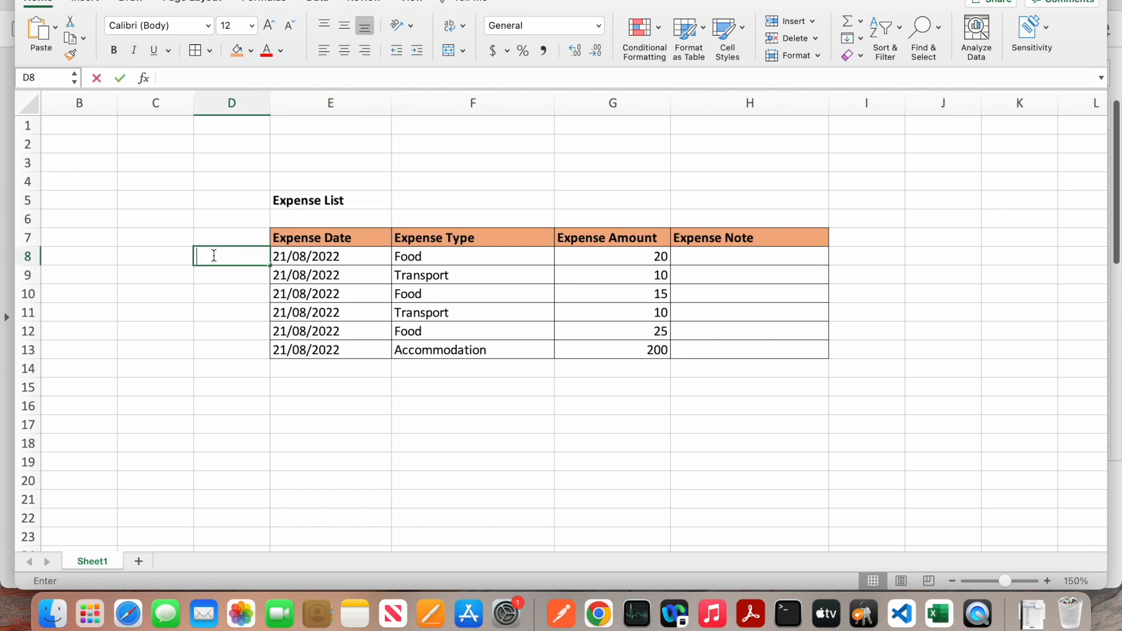
text(1)
key(BackSpace)
key(BackSpace)
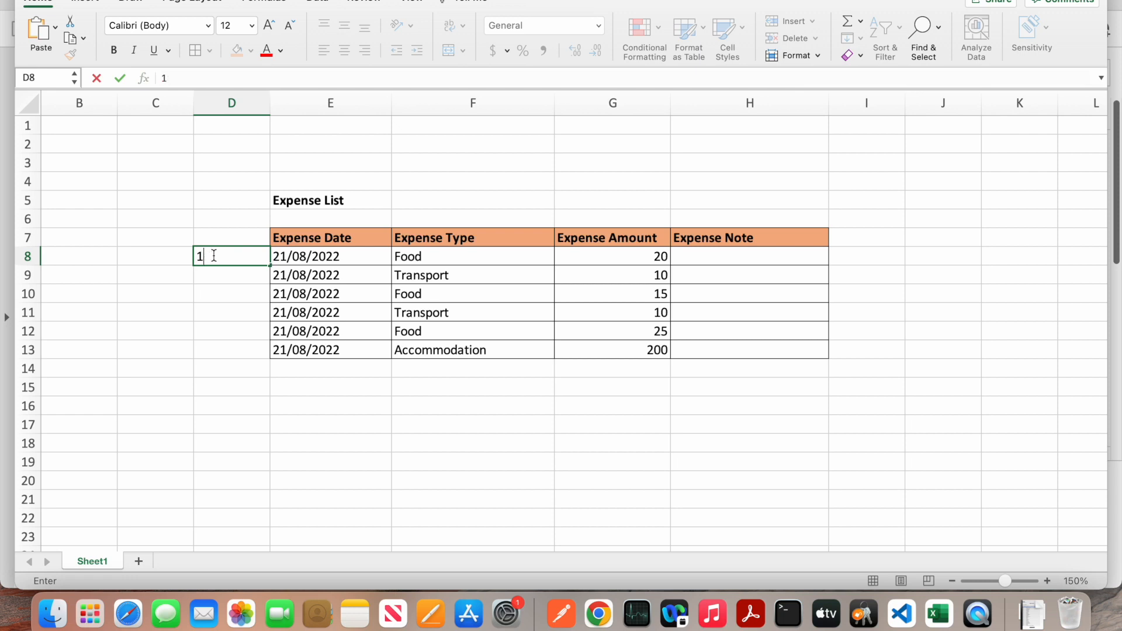
key(Left)
text(*)
key(BackSpace)
double_click(251, 256)
key(Return)
click(238, 260)
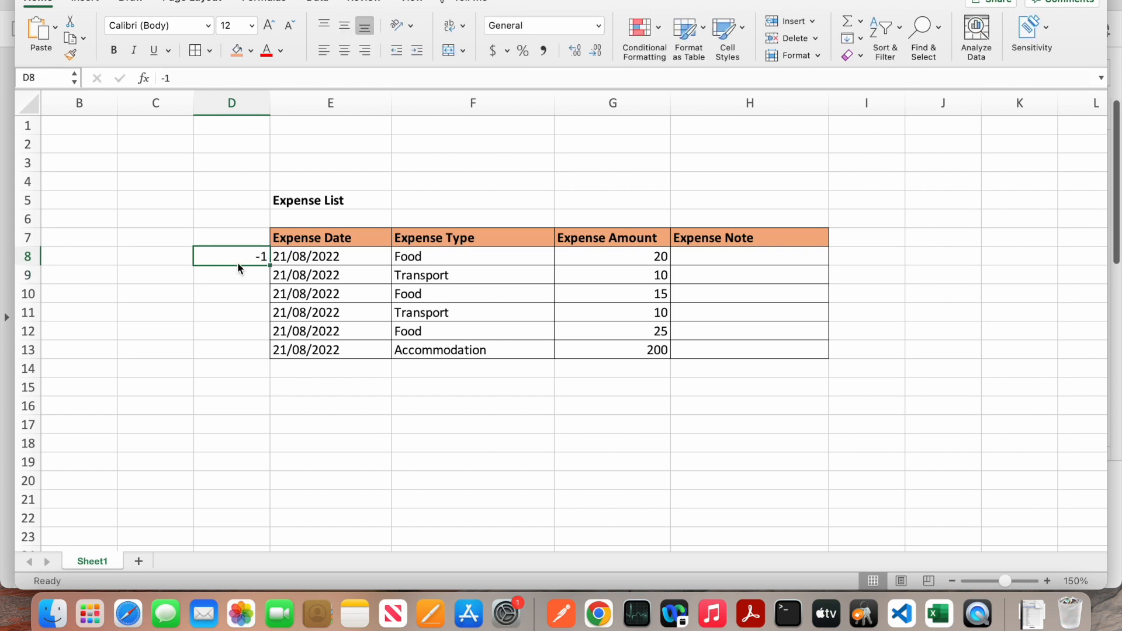
- Number the first three expense rows 1, 2 and 3 in cells D8 to D10
double_click(249, 255)
key(BackSpace)
key(BackSpace)
text(1)
click(240, 273)
text(2)
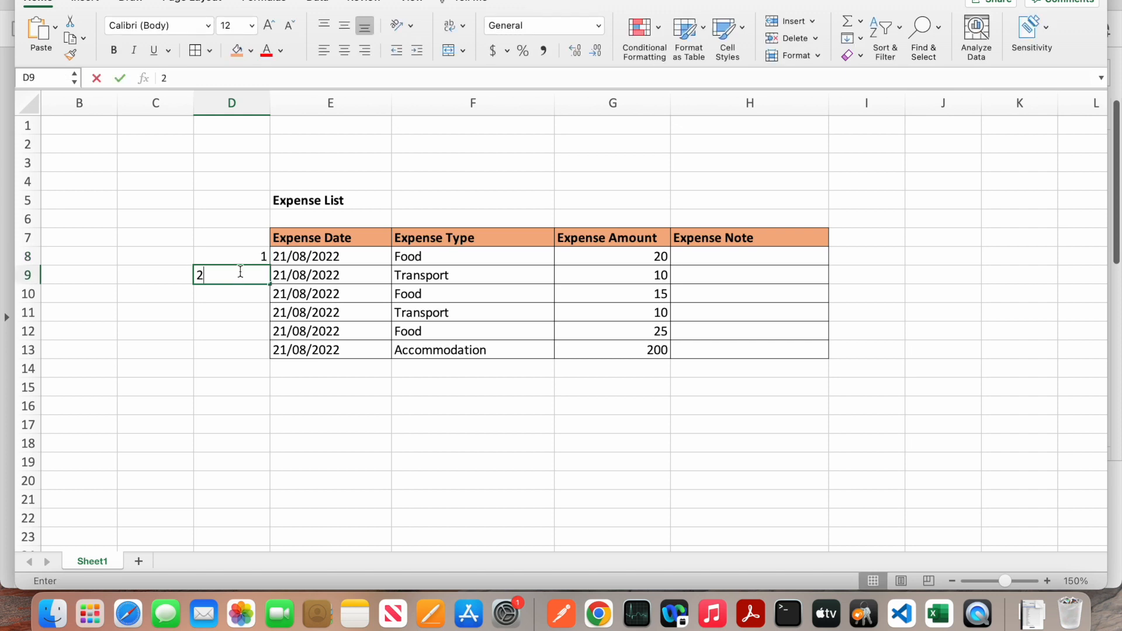
click(231, 296)
text(3)
- Number the remaining expense rows 4, 5 and 6 in cells D11 to D13
click(229, 319)
click(229, 325)
text(4)
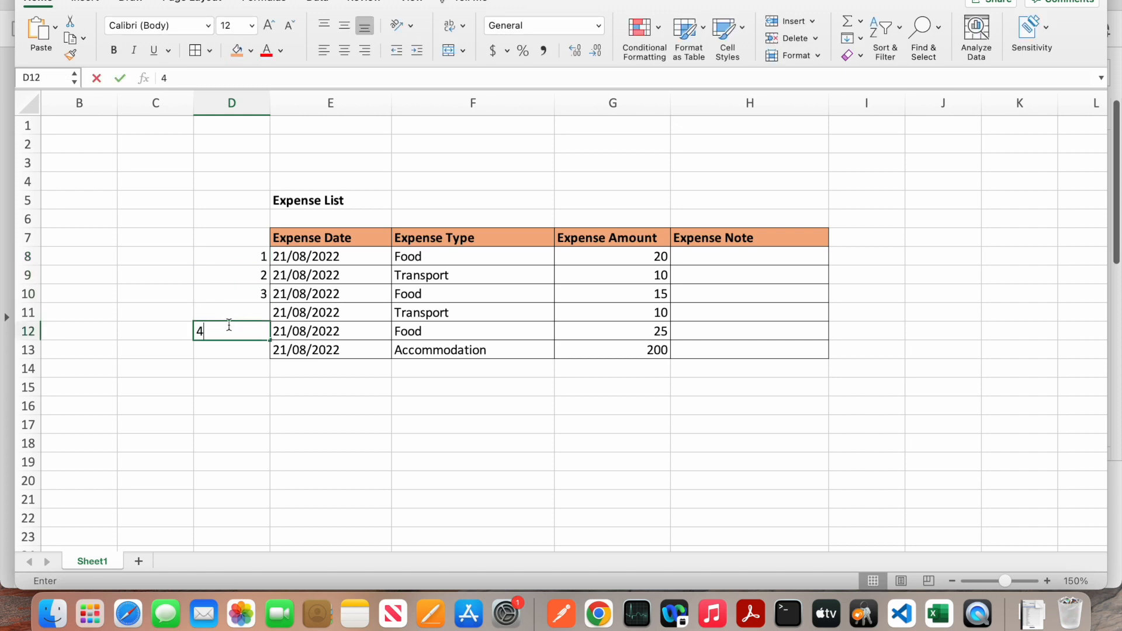
key(BackSpace)
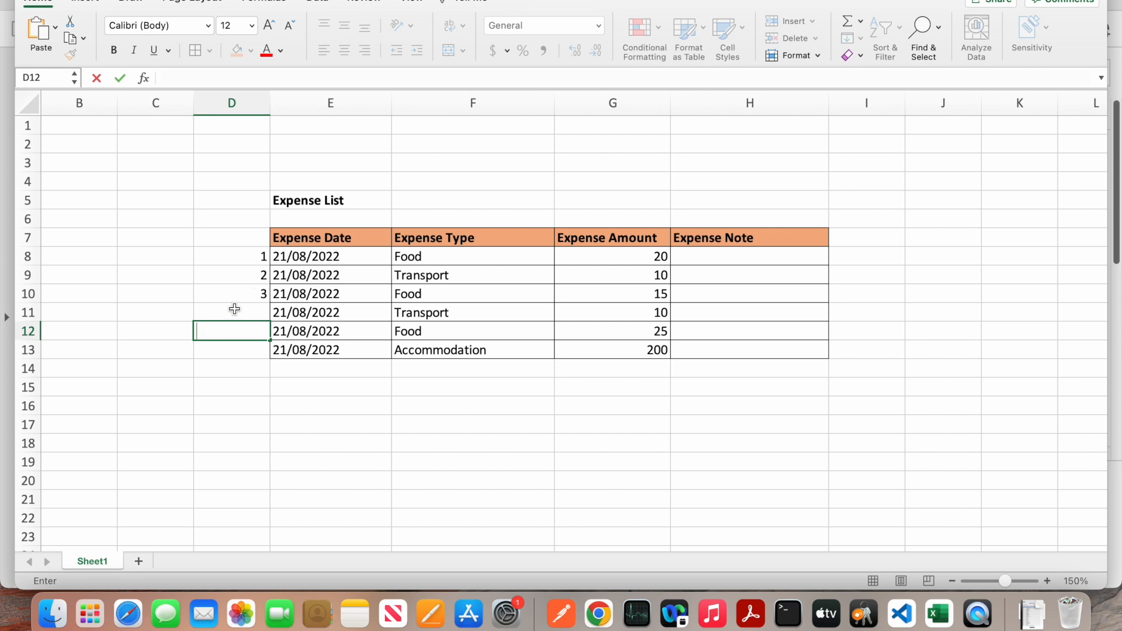
click(235, 310)
text(4)
click(242, 330)
text(5)
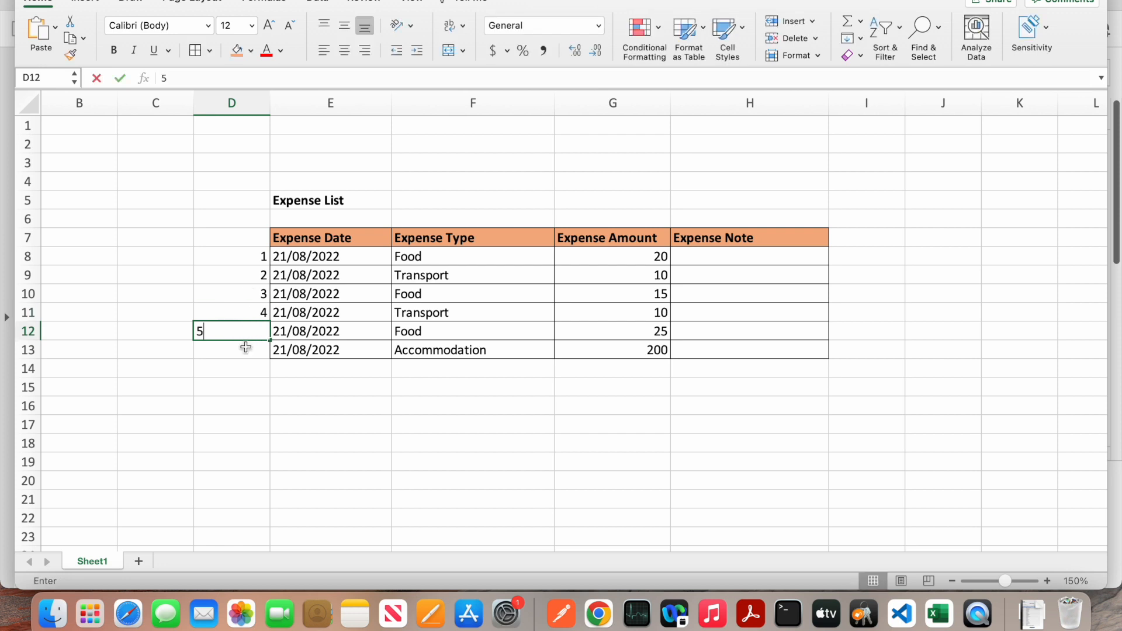
click(240, 352)
text(6)
click(394, 429)
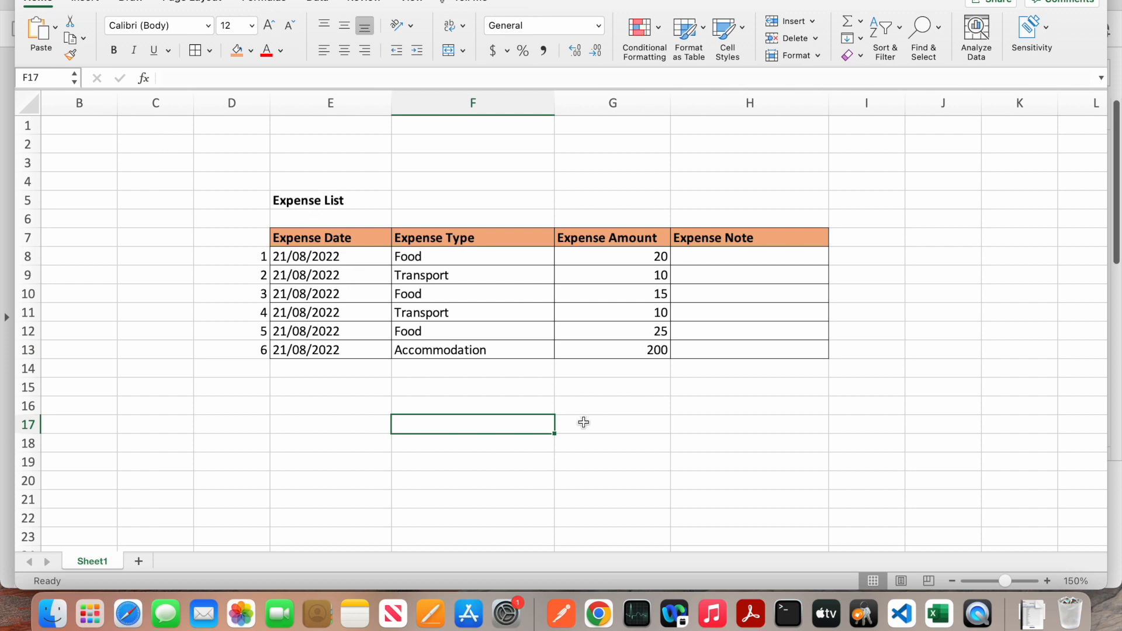
- Switch back to Pega in Chrome and set the table's data source to Property with .ExpenseList as its list
click(315, 194)
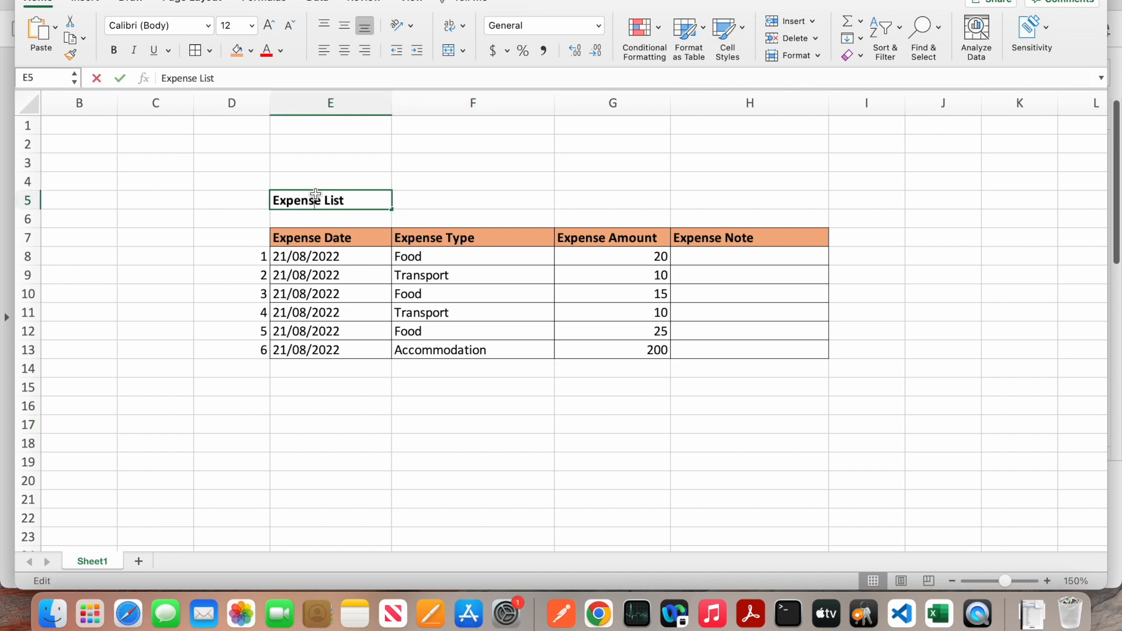
click(597, 611)
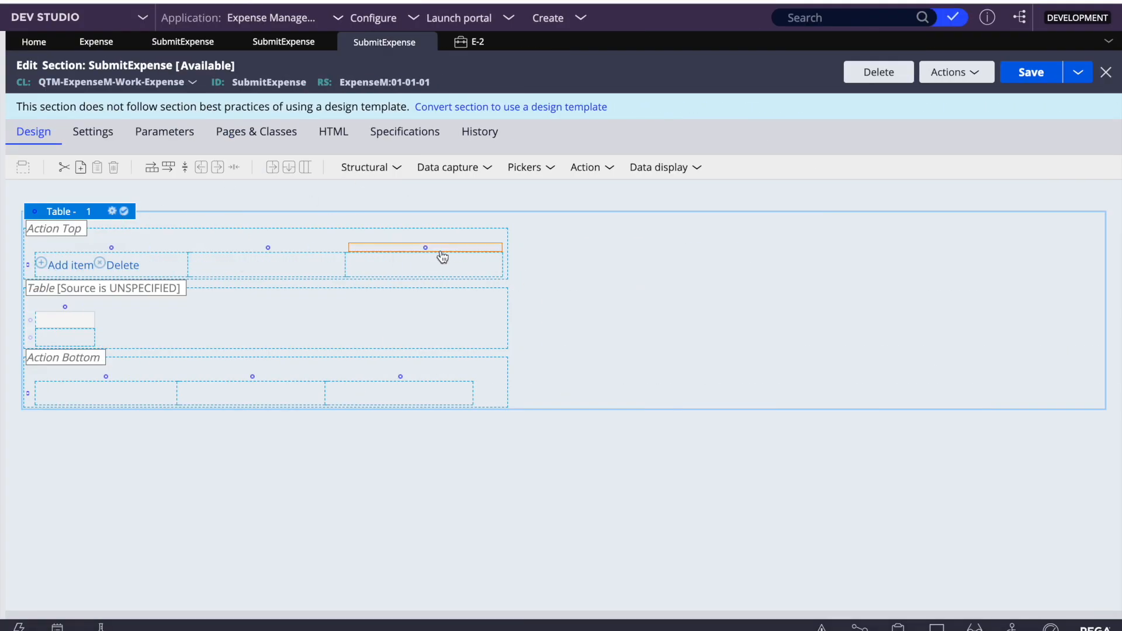
click(112, 211)
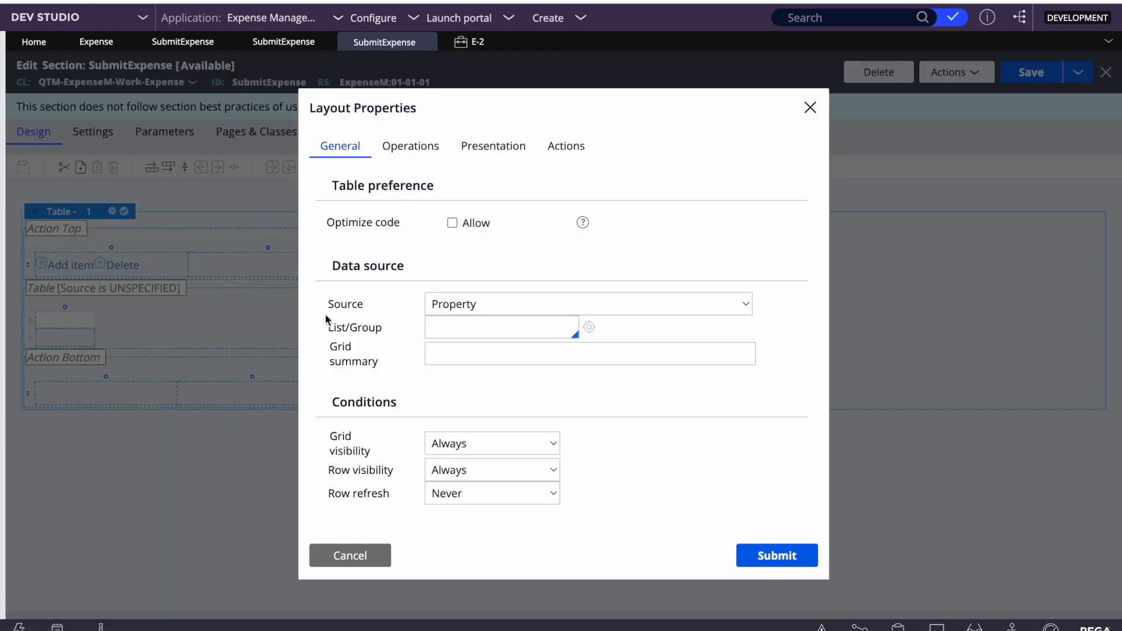
click(475, 303)
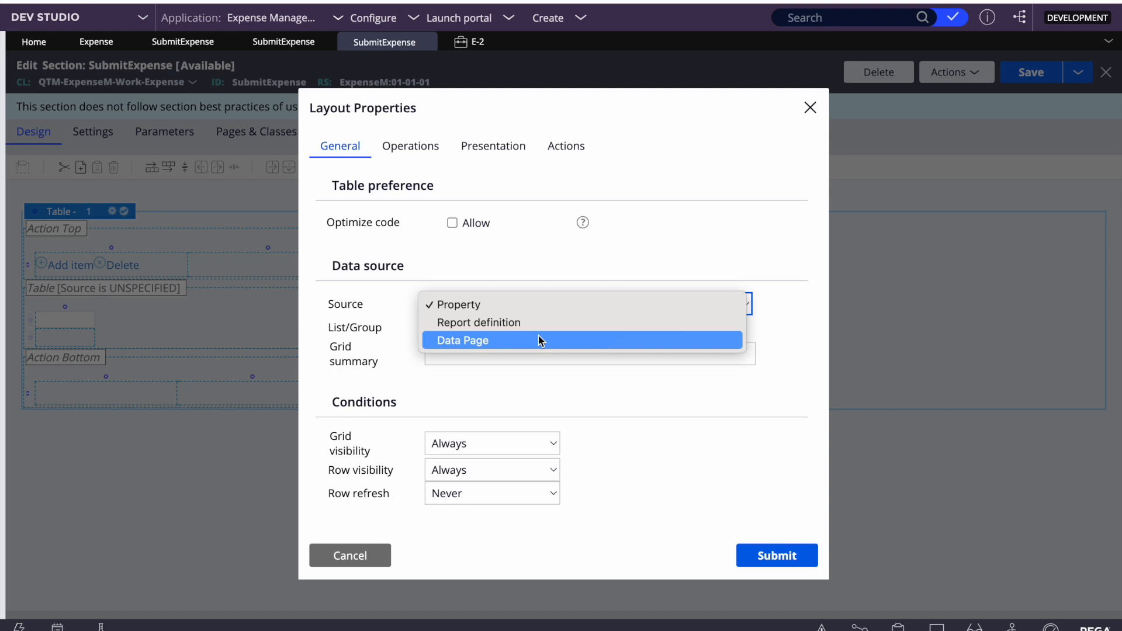
click(472, 304)
click(437, 325)
text(.)
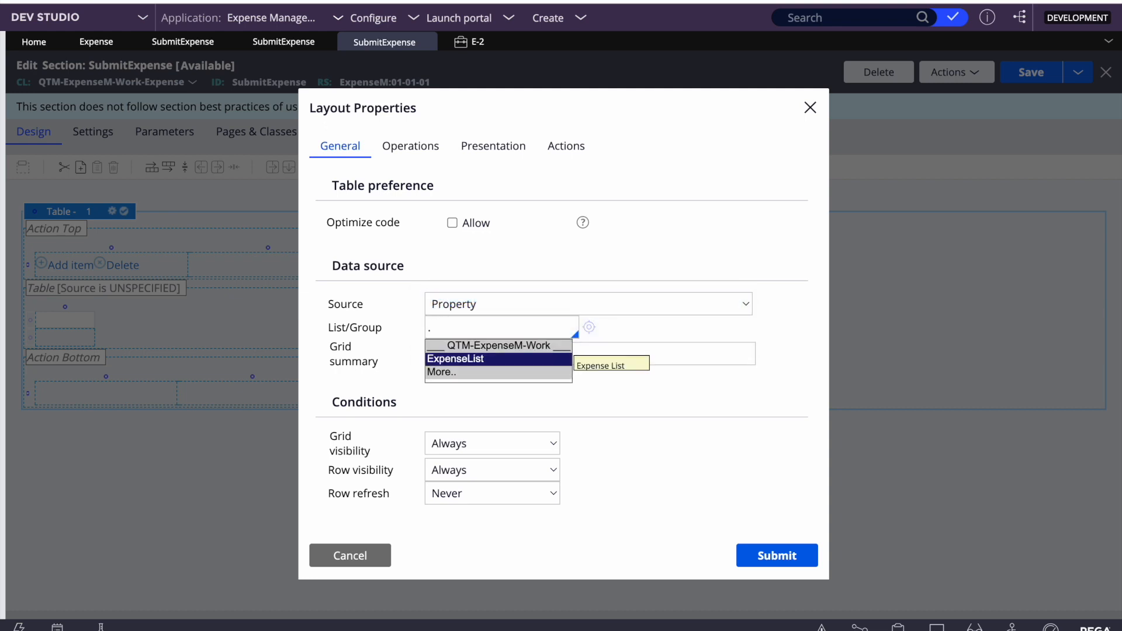
key(Return)
- Set the table's pagination format to Page 1 of X with a page size of 10 rows
scroll(593, 386, down, 8)
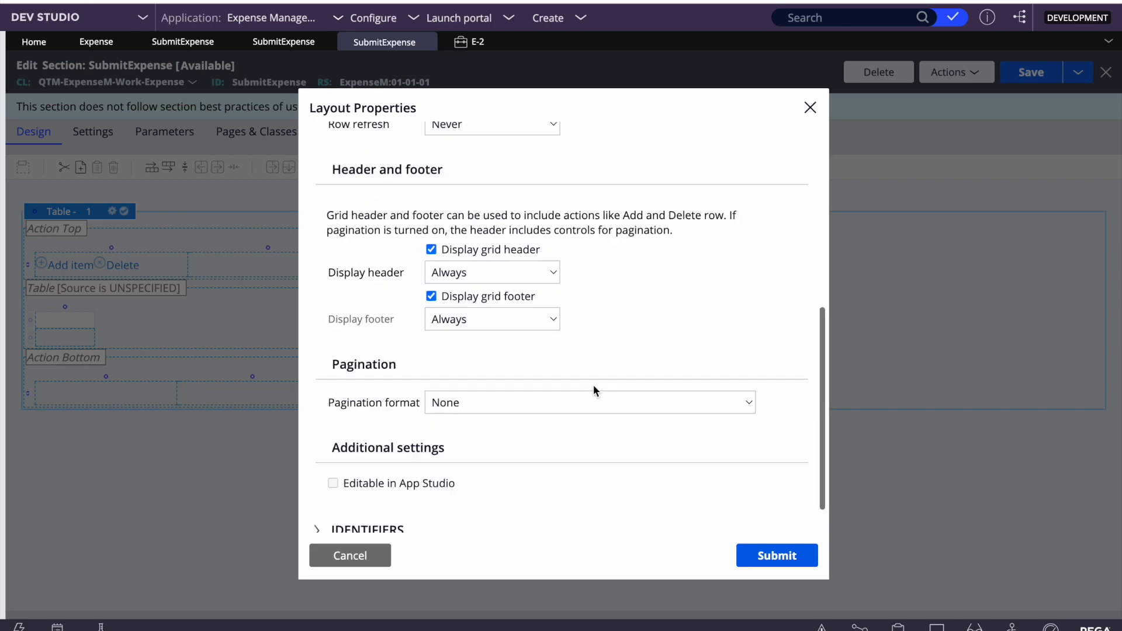
scroll(594, 391, up, 8)
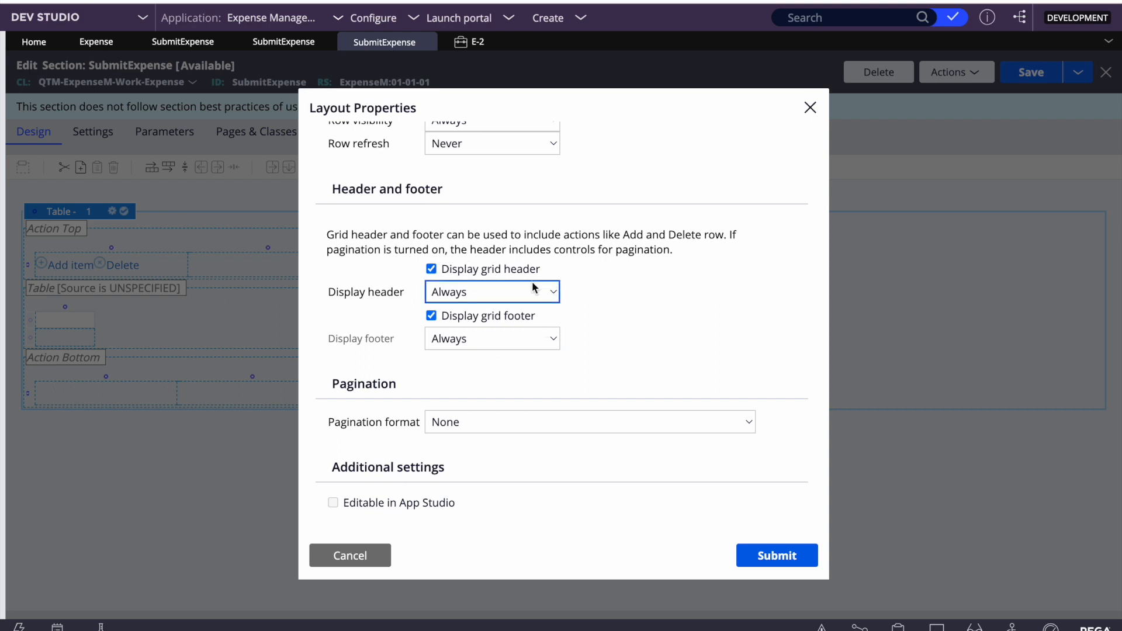
scroll(529, 319, down, 2)
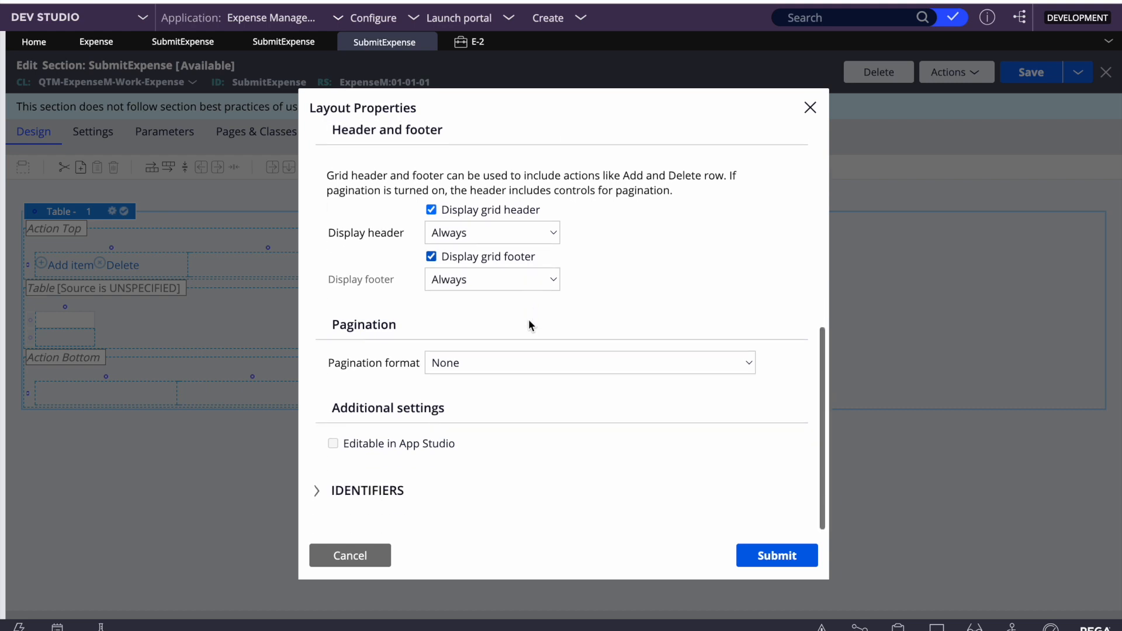
click(448, 364)
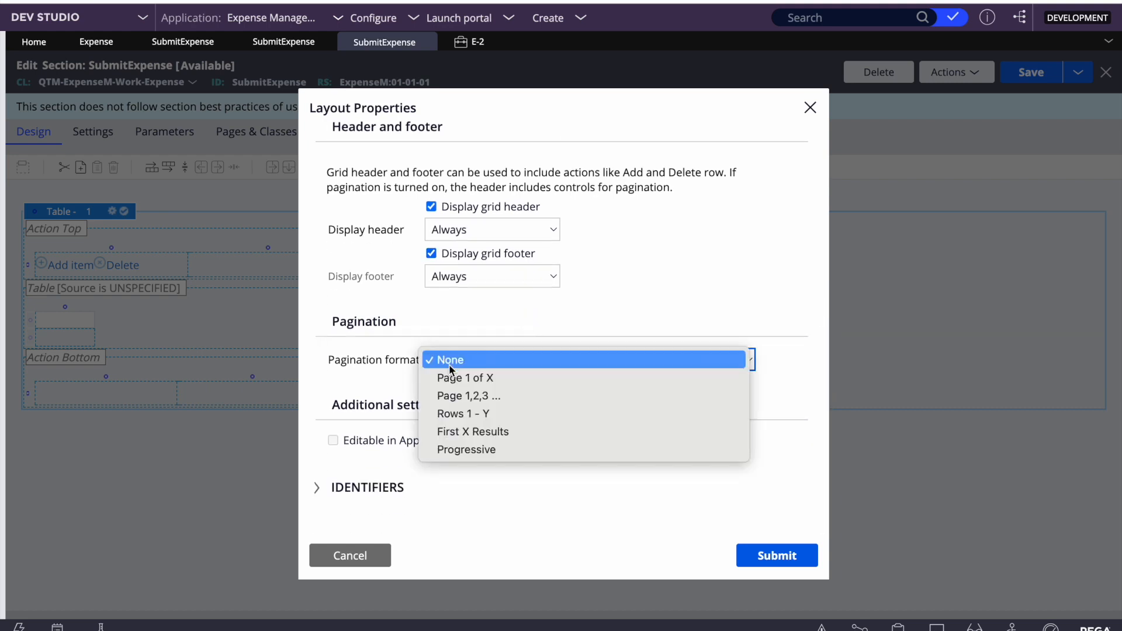
click(556, 316)
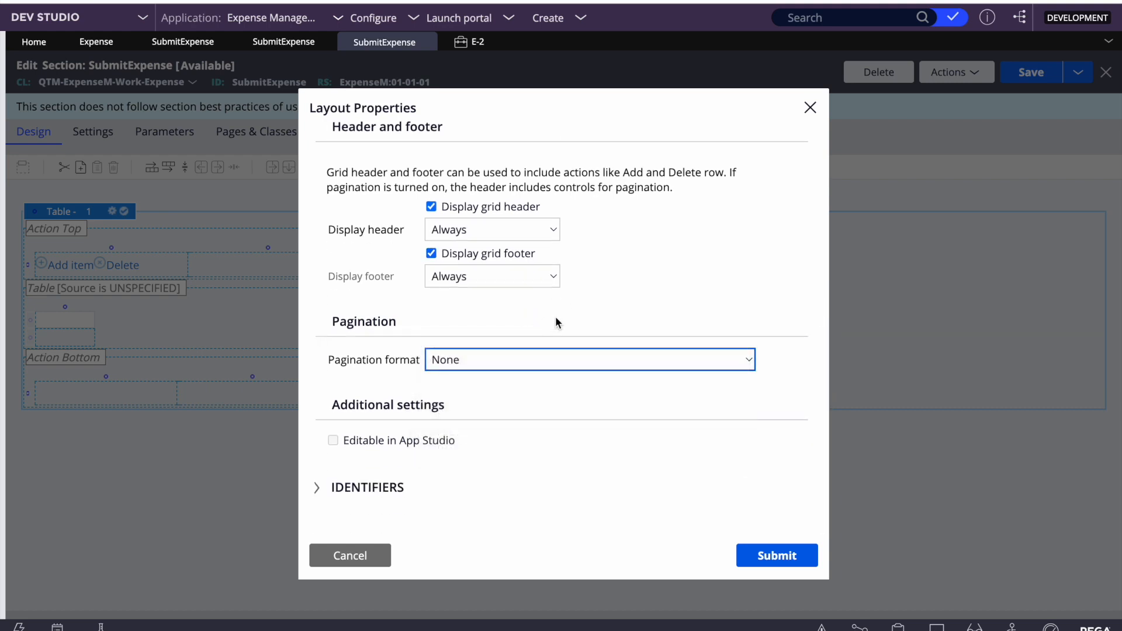
click(465, 367)
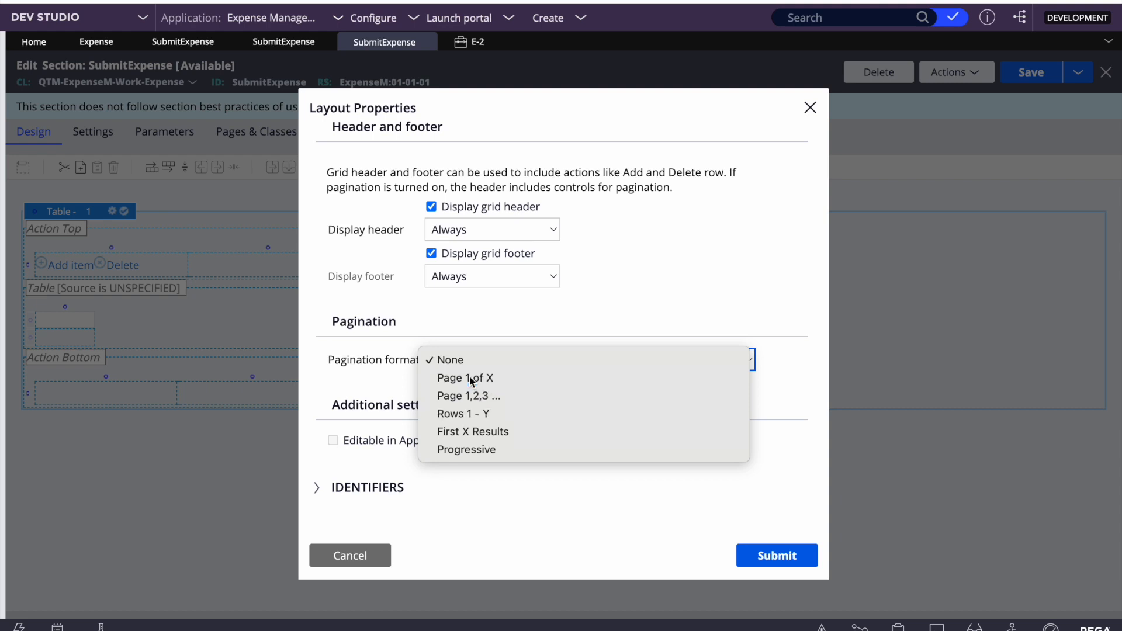
click(470, 378)
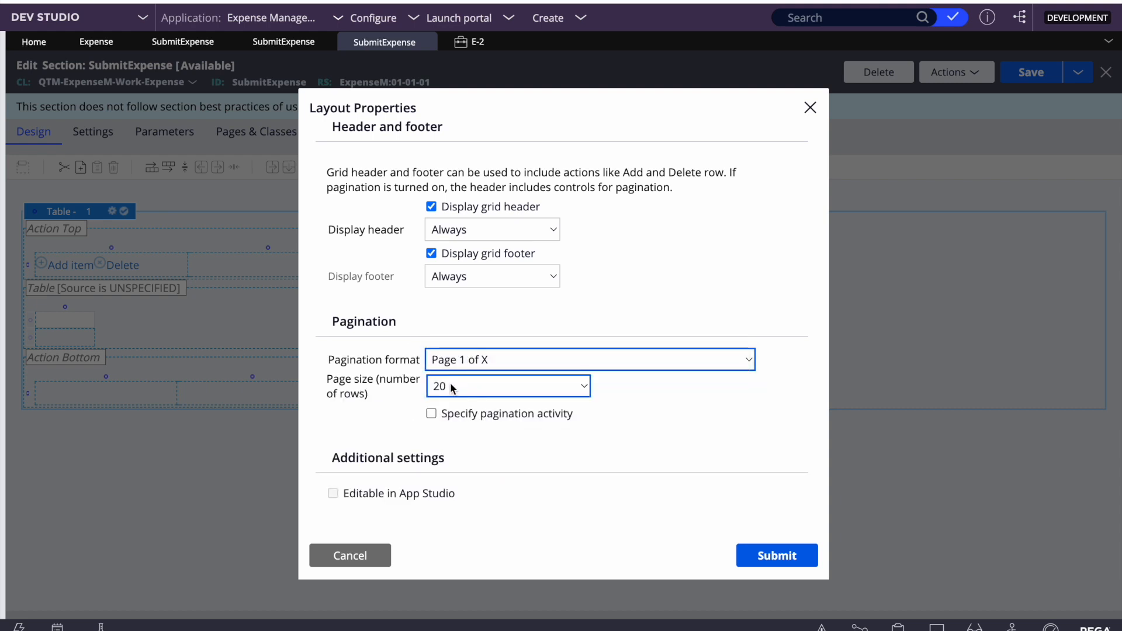
click(452, 387)
click(448, 368)
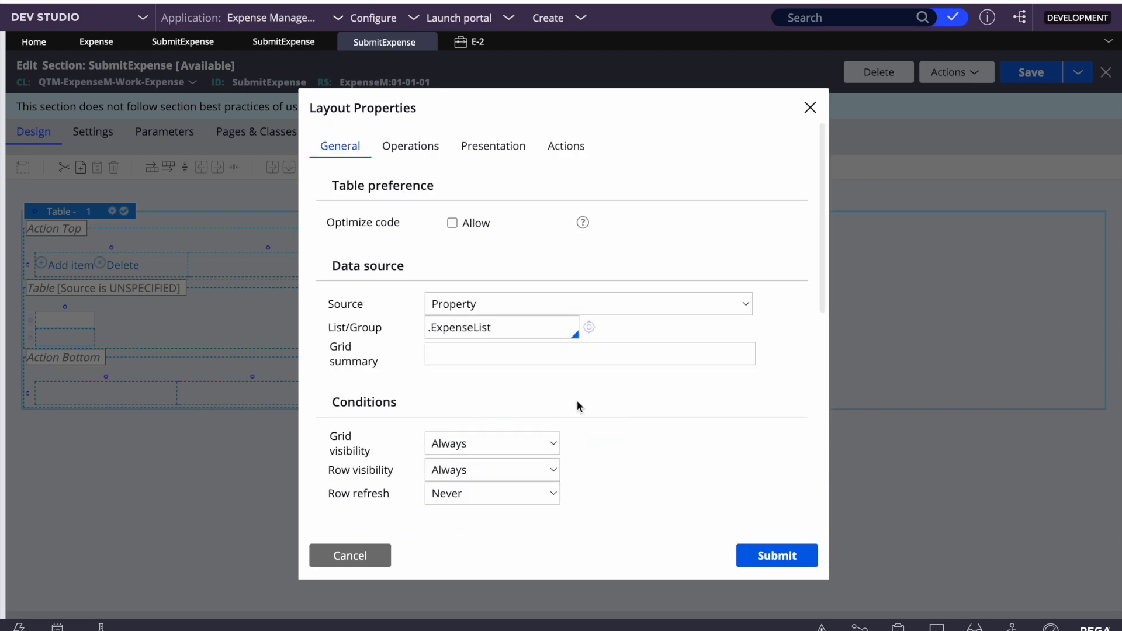
- Try turning off the table's grid header display, and turn it back on
scroll(577, 401, down, 5)
scroll(493, 465, down, 3)
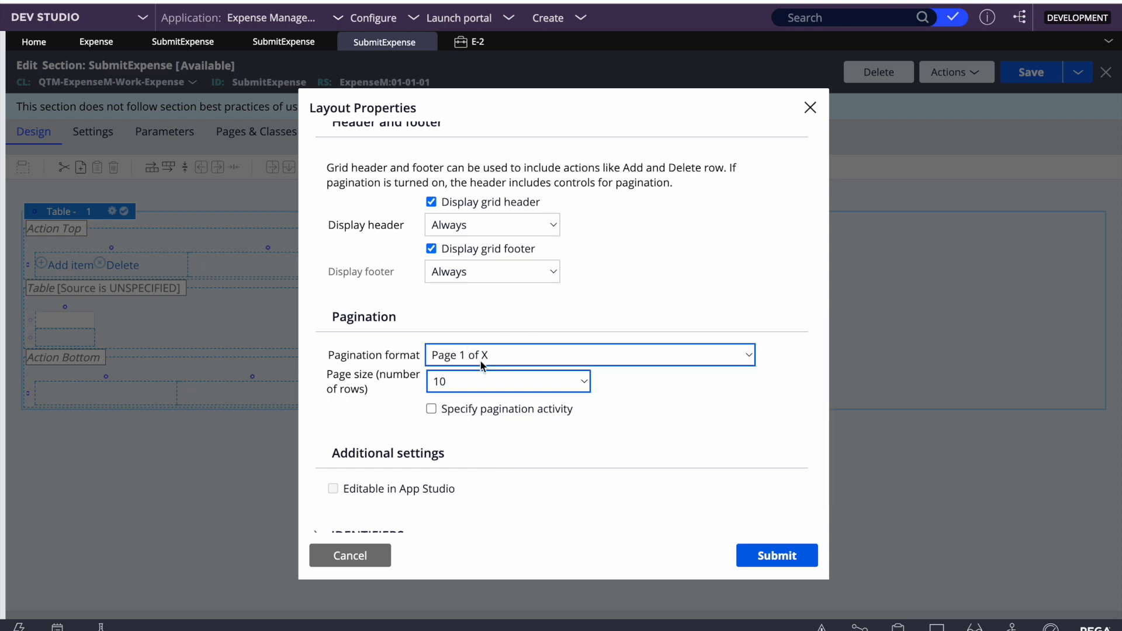
click(431, 202)
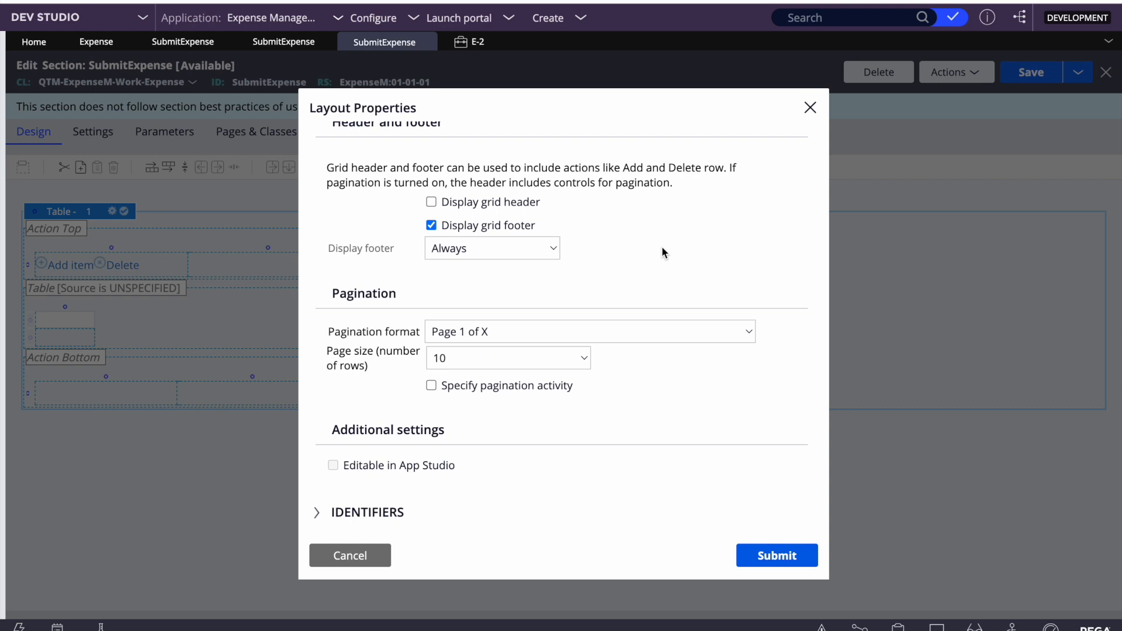
click(434, 202)
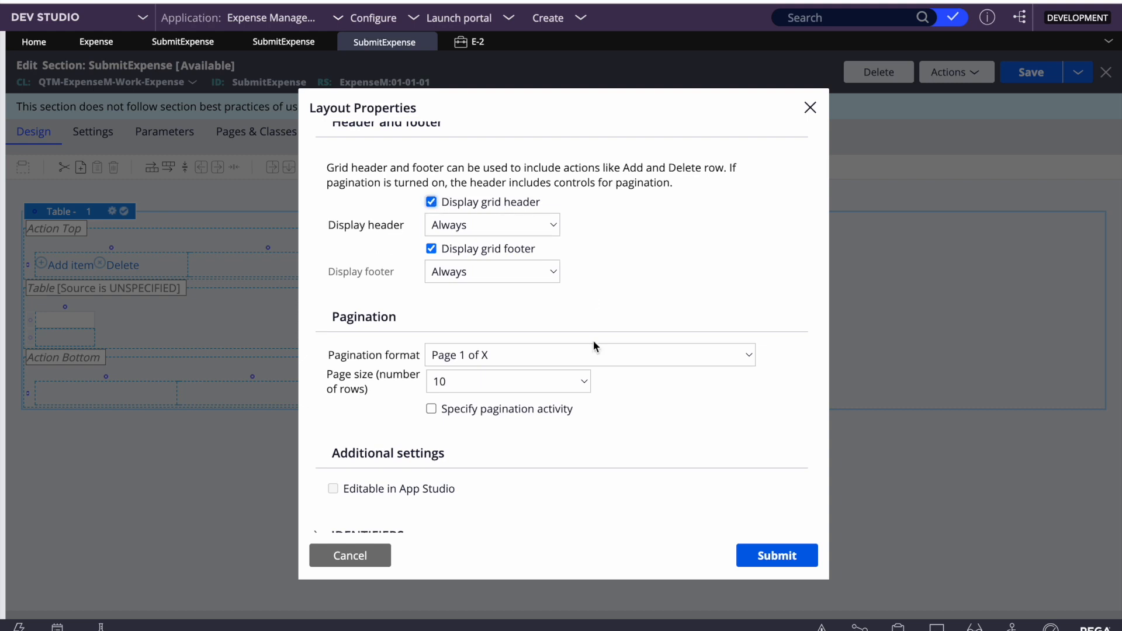
- Submit the table's layout properties and save the SubmitExpense section
scroll(594, 343, up, 10)
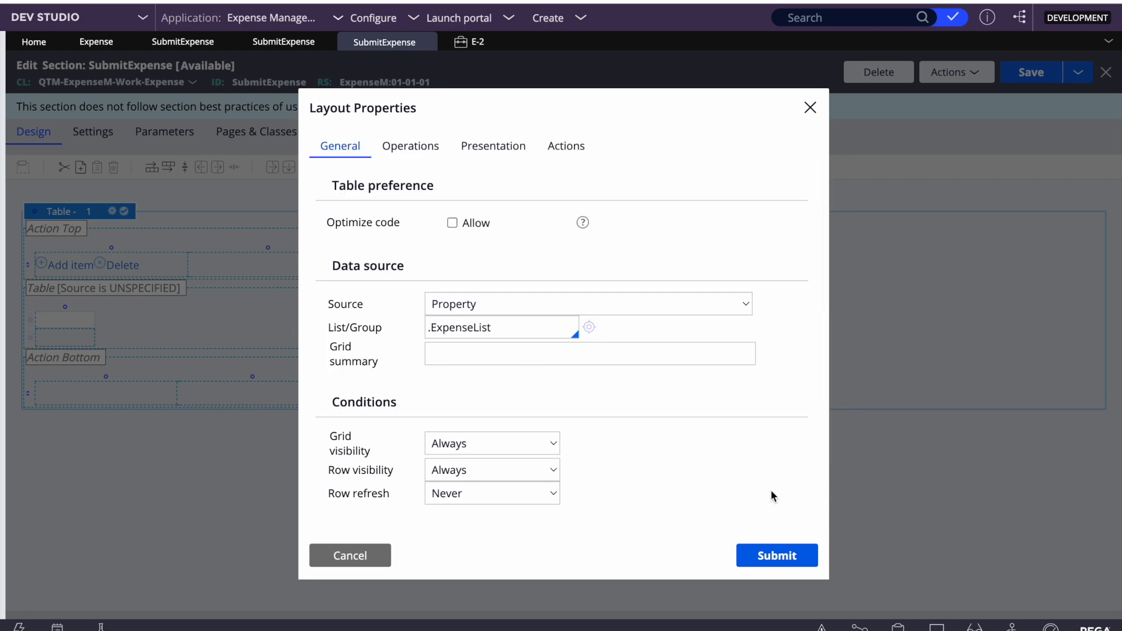
click(741, 558)
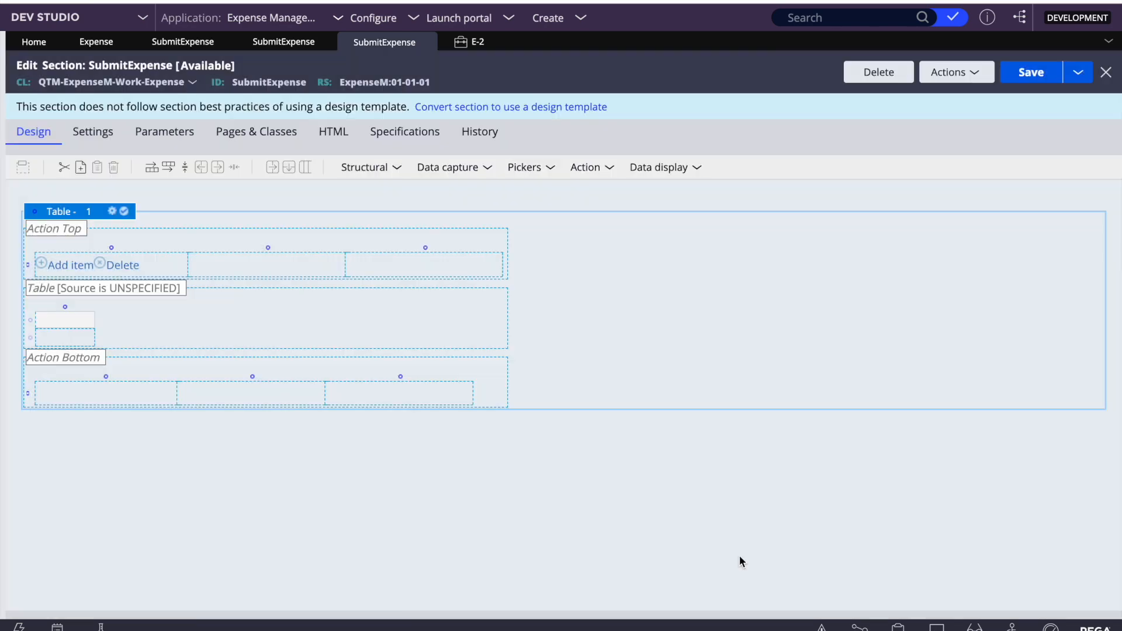
click(1033, 76)
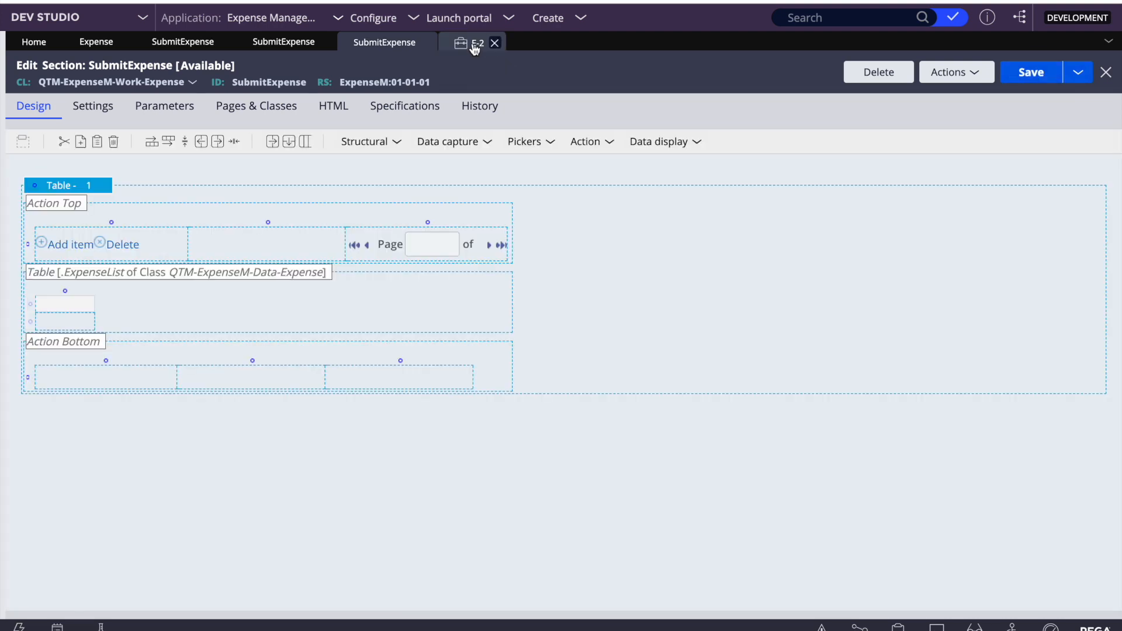
- Return to the open E-2 expense case and cancel out of it, saving and closing the case
click(473, 44)
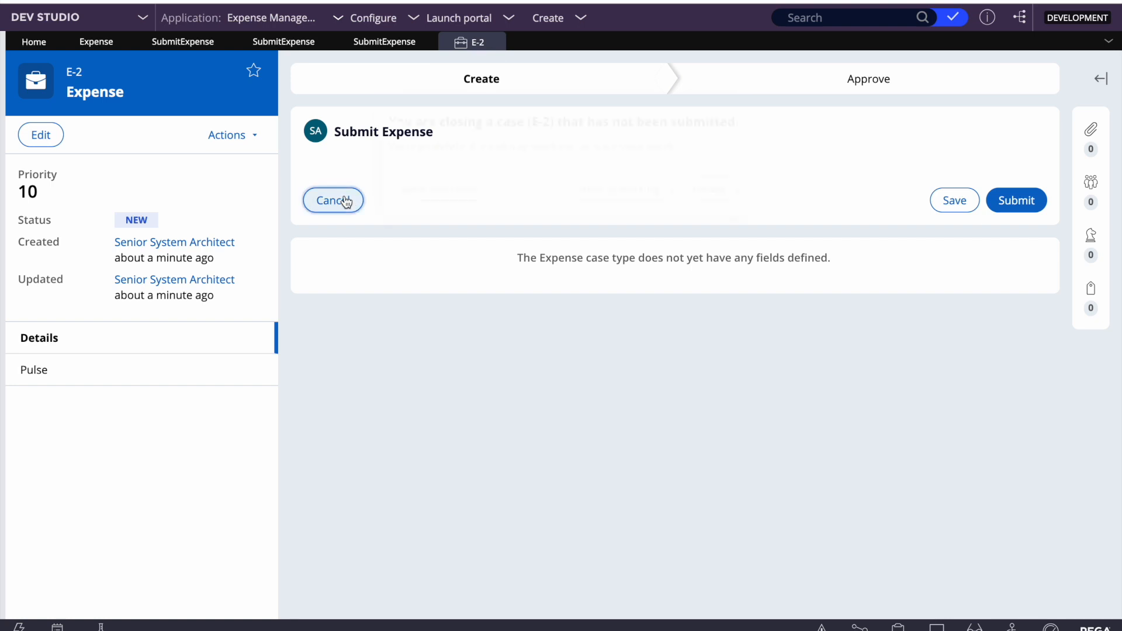
click(337, 200)
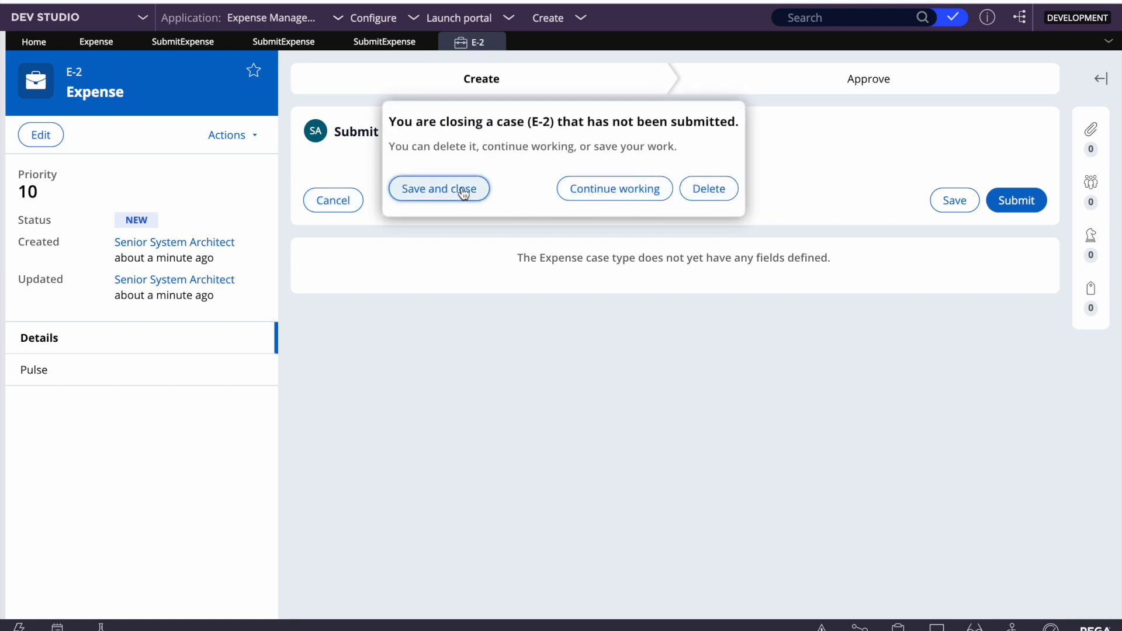
click(463, 190)
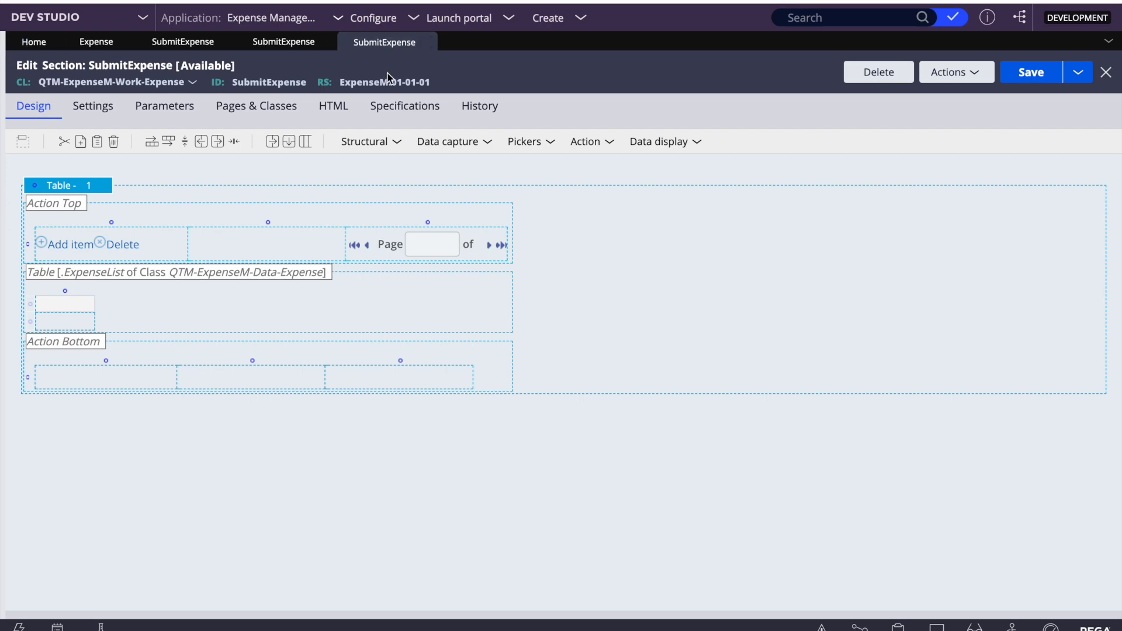
- Launch the Expense Management user portal and open the Submit Expense task of case E-2 from the worklist
click(487, 23)
click(471, 40)
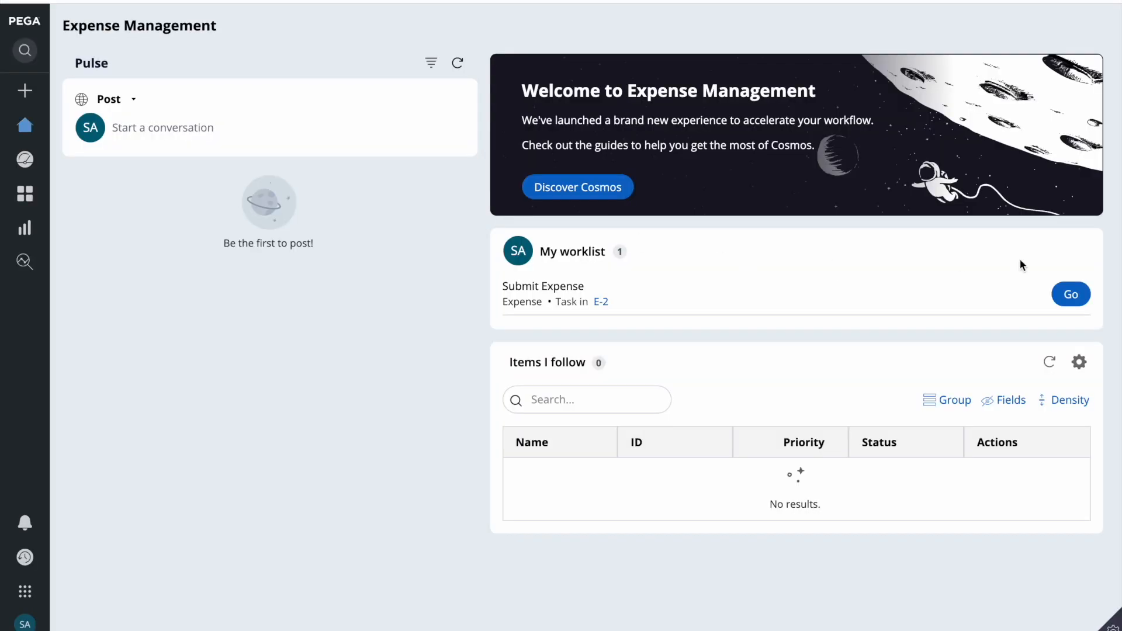
click(1070, 295)
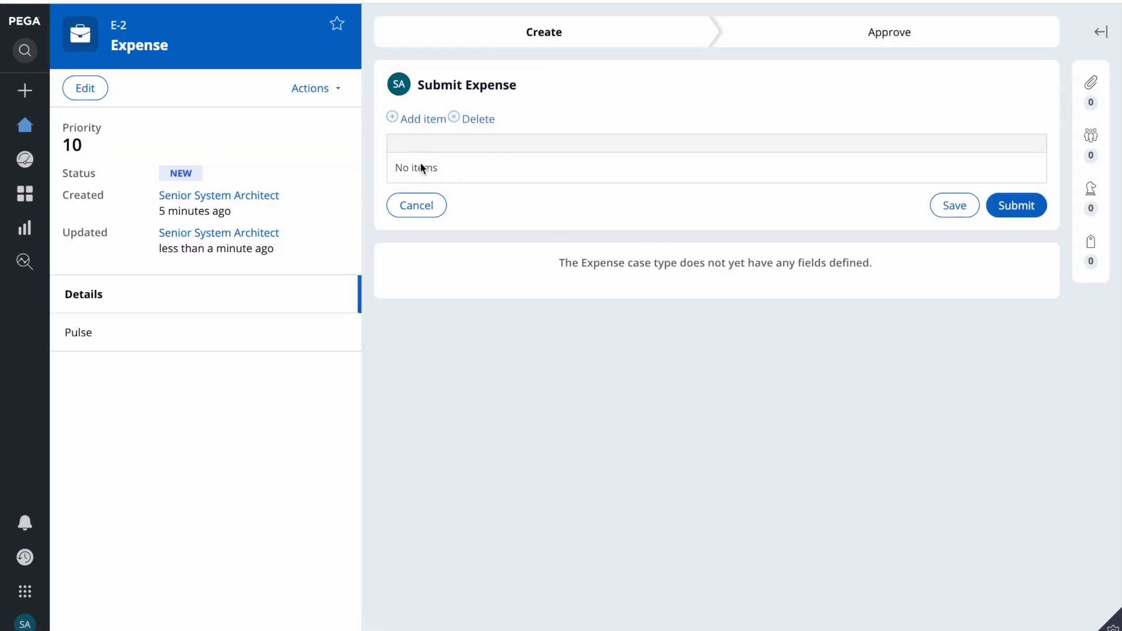
- Test the Add item and Delete actions of the expense table in case E-2
click(427, 119)
double_click(420, 120)
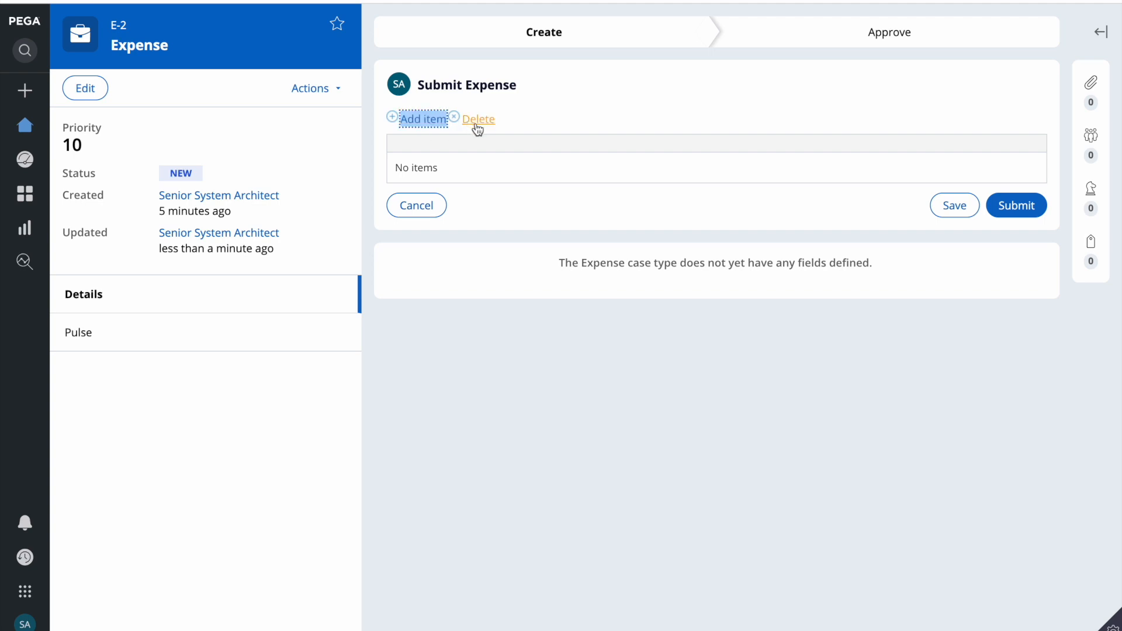
double_click(410, 121)
click(393, 118)
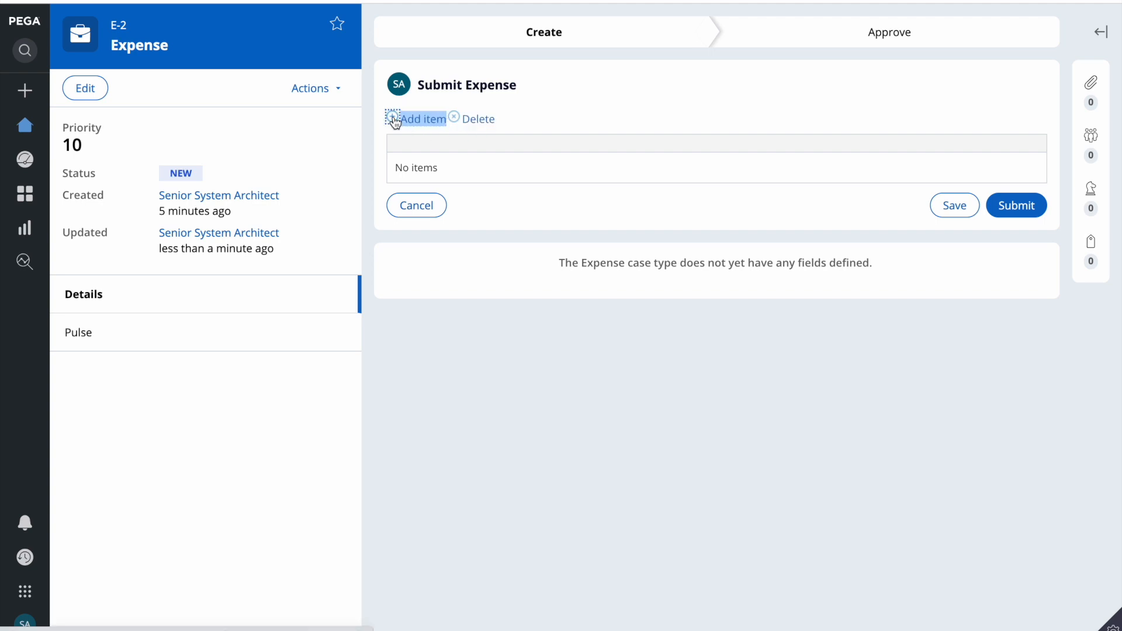
click(430, 121)
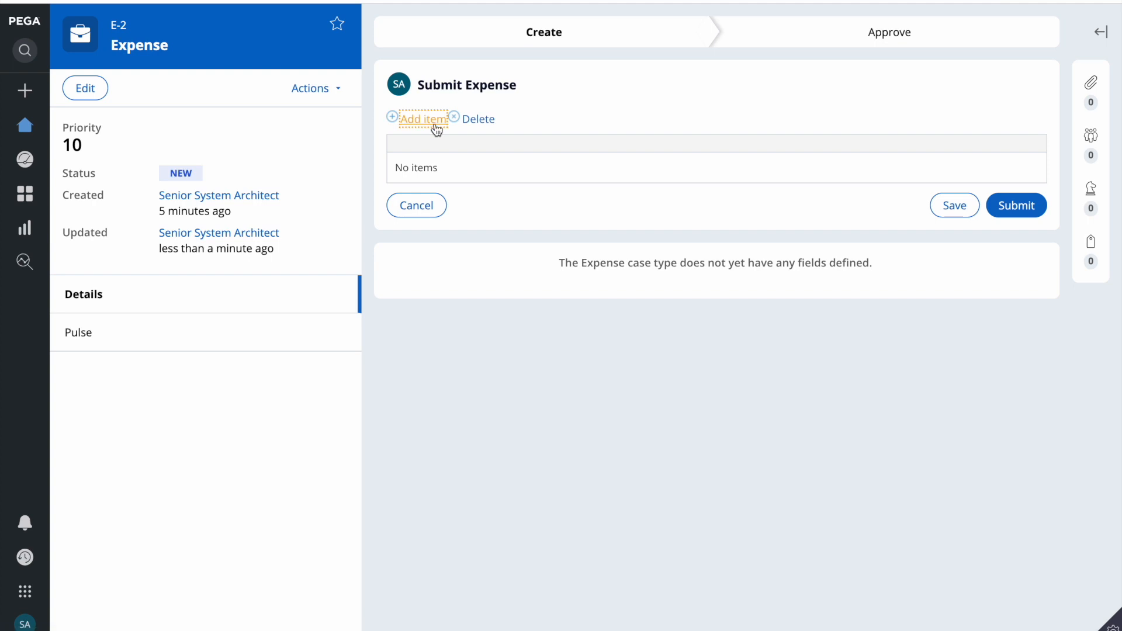
double_click(432, 120)
click(474, 119)
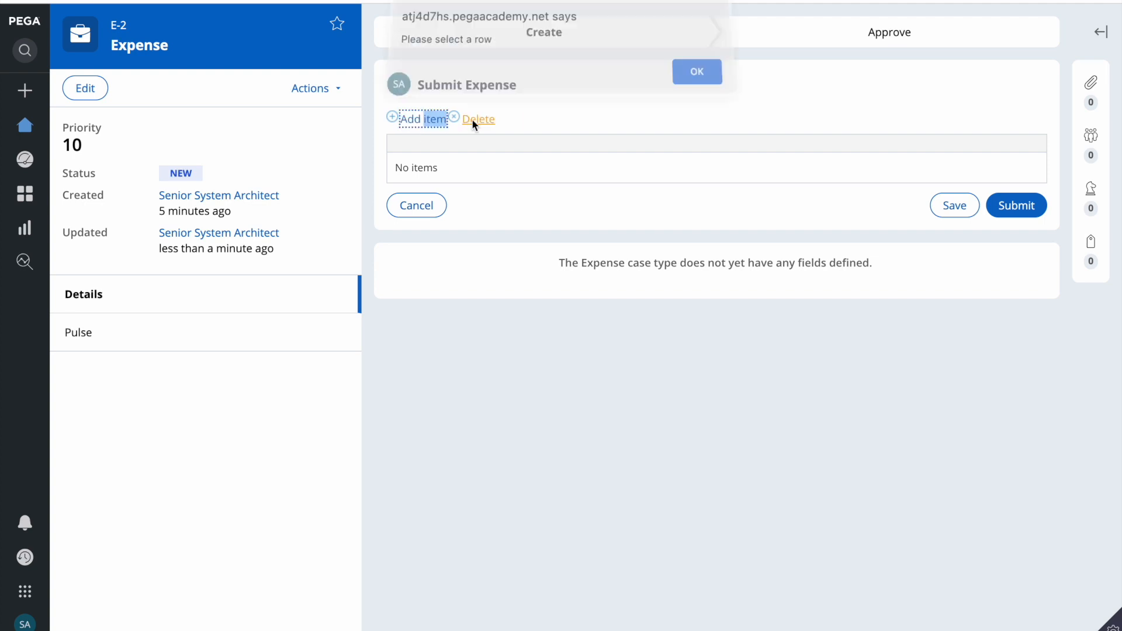
click(699, 79)
click(448, 164)
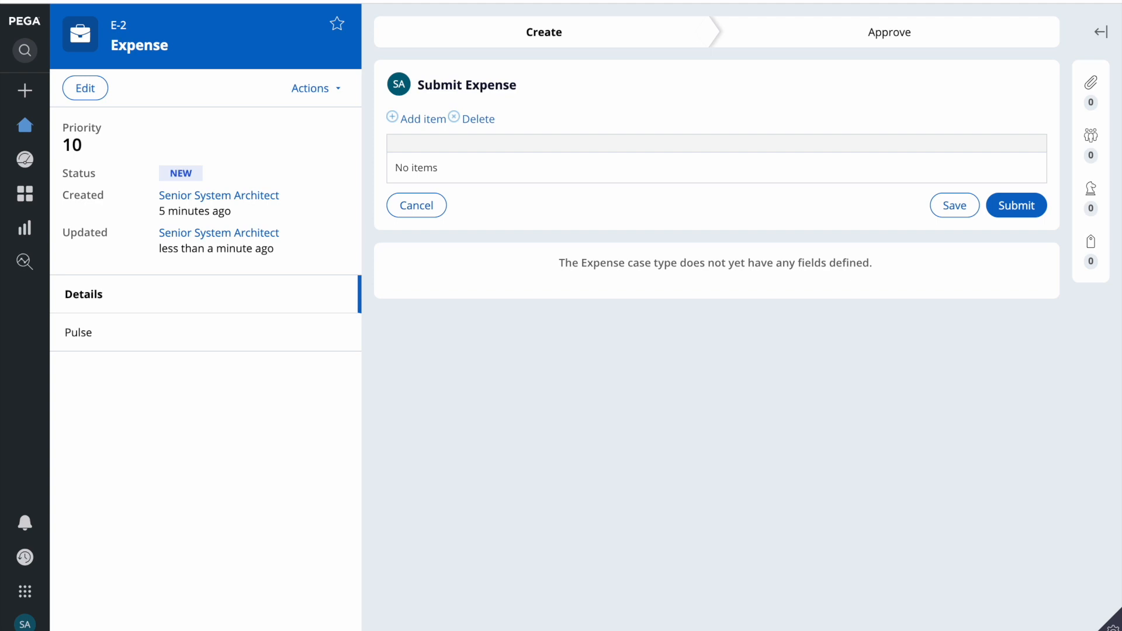
click(470, 121)
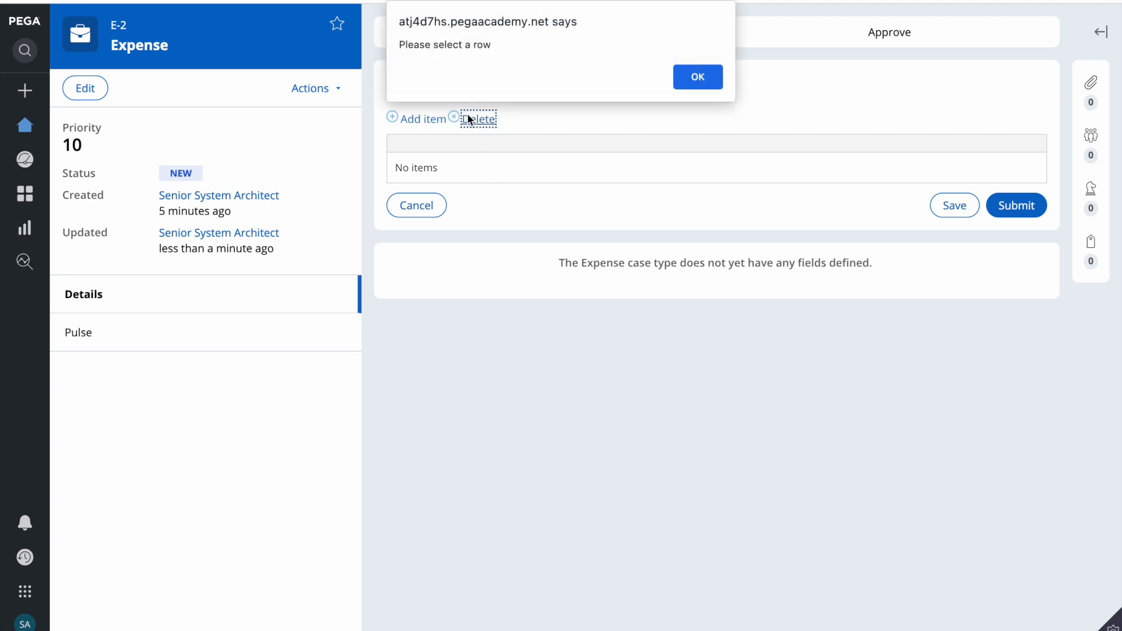
click(719, 81)
click(419, 121)
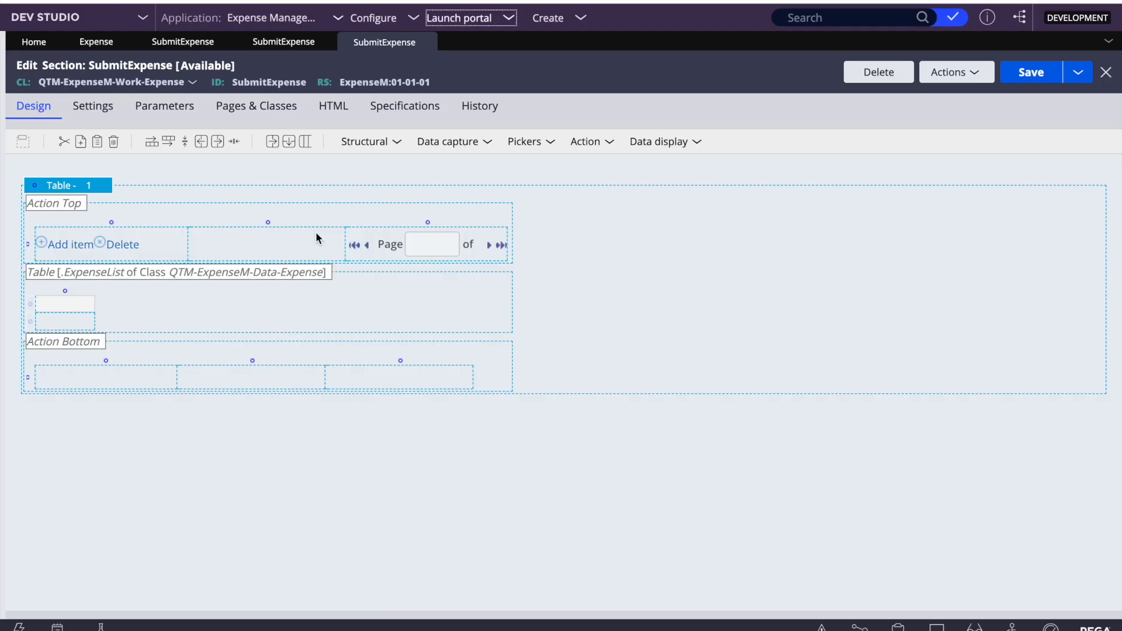
- Back in the SubmitExpense section, set the table's row editing to Inline, submit the layout properties and save the section
click(109, 185)
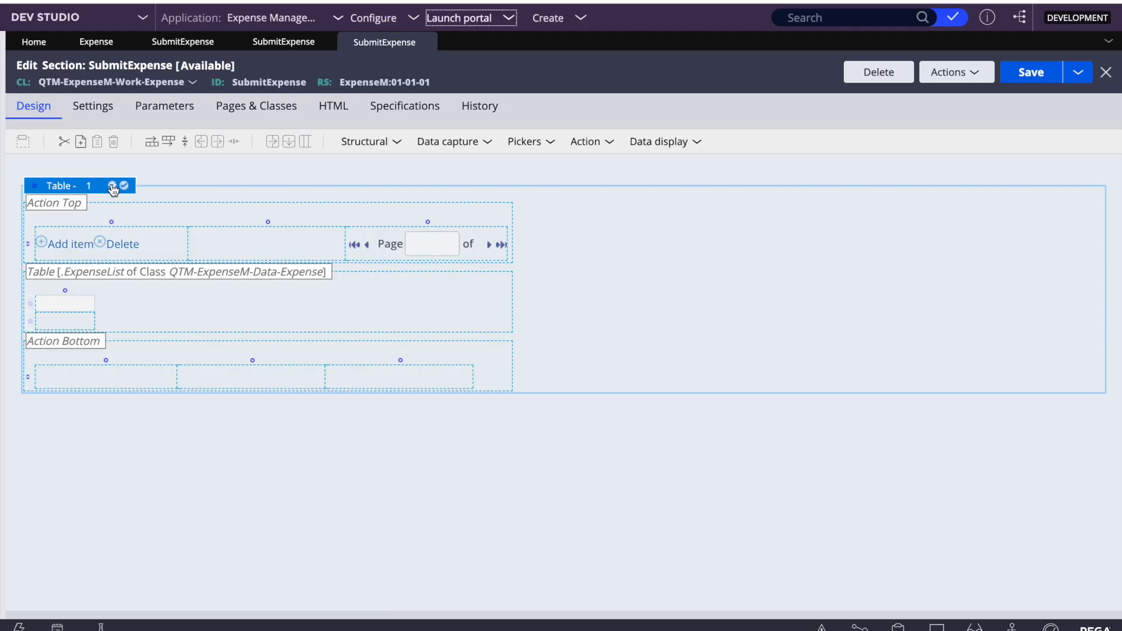
click(113, 186)
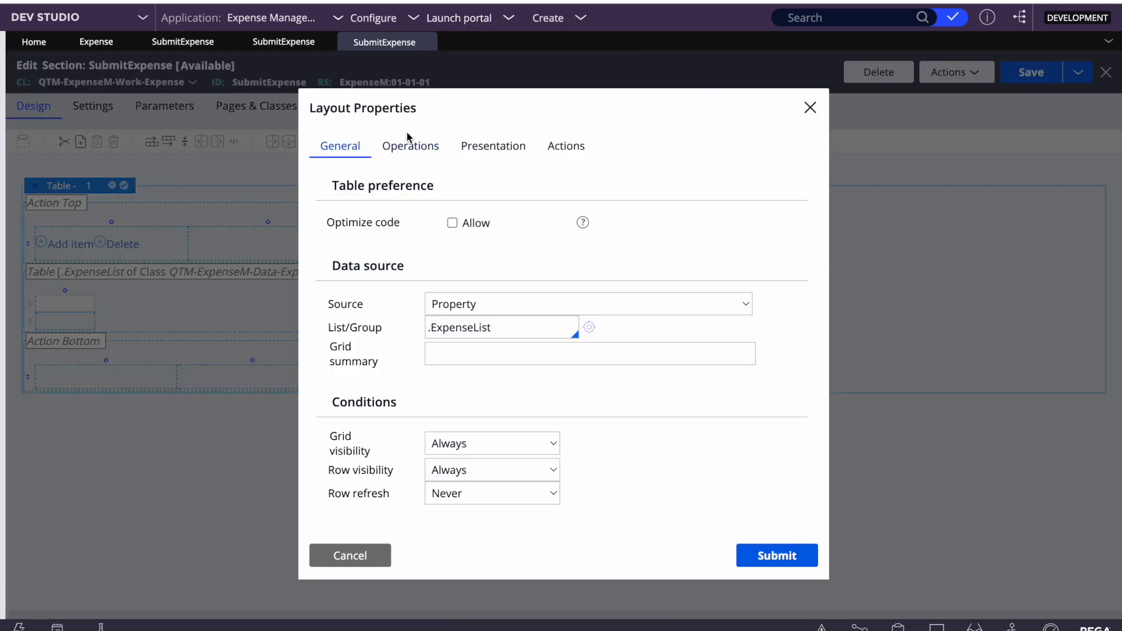
click(411, 147)
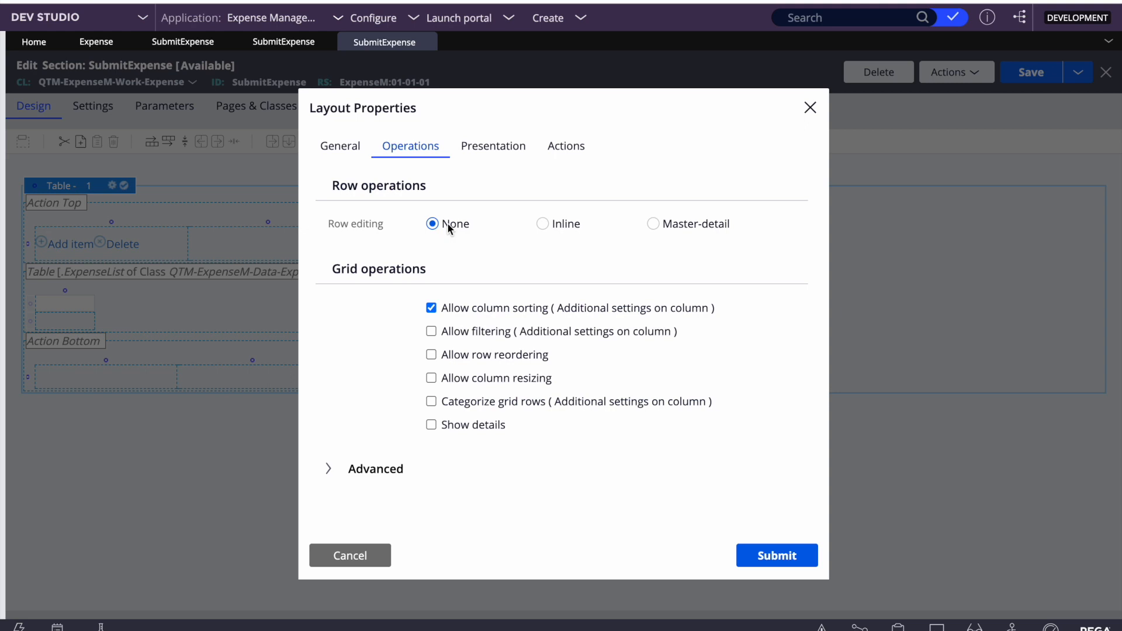
click(543, 224)
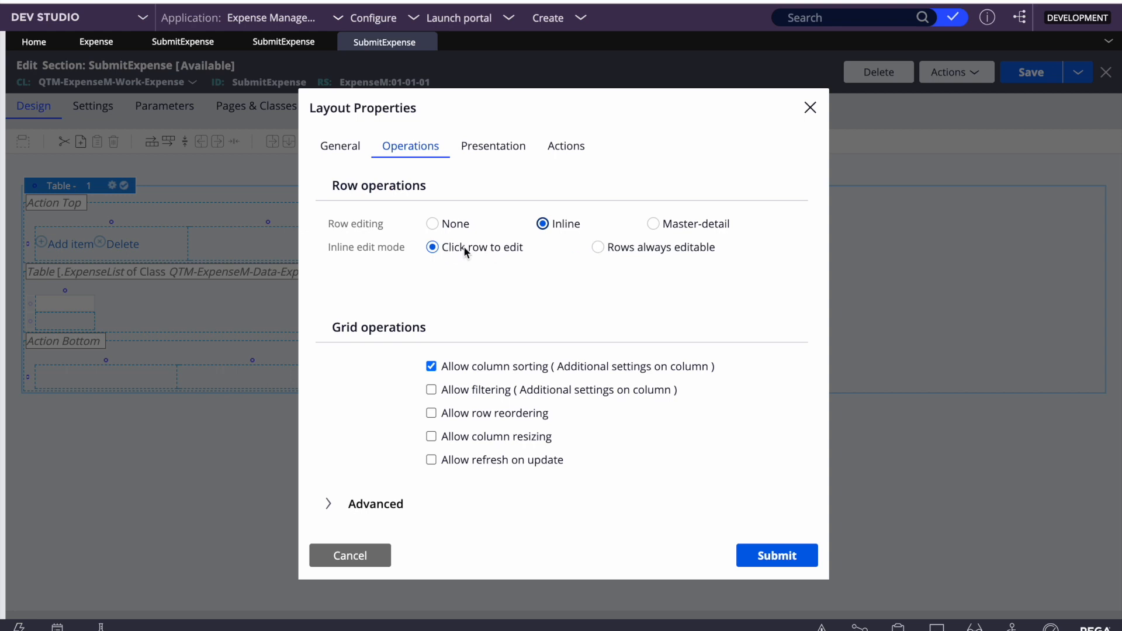
click(767, 555)
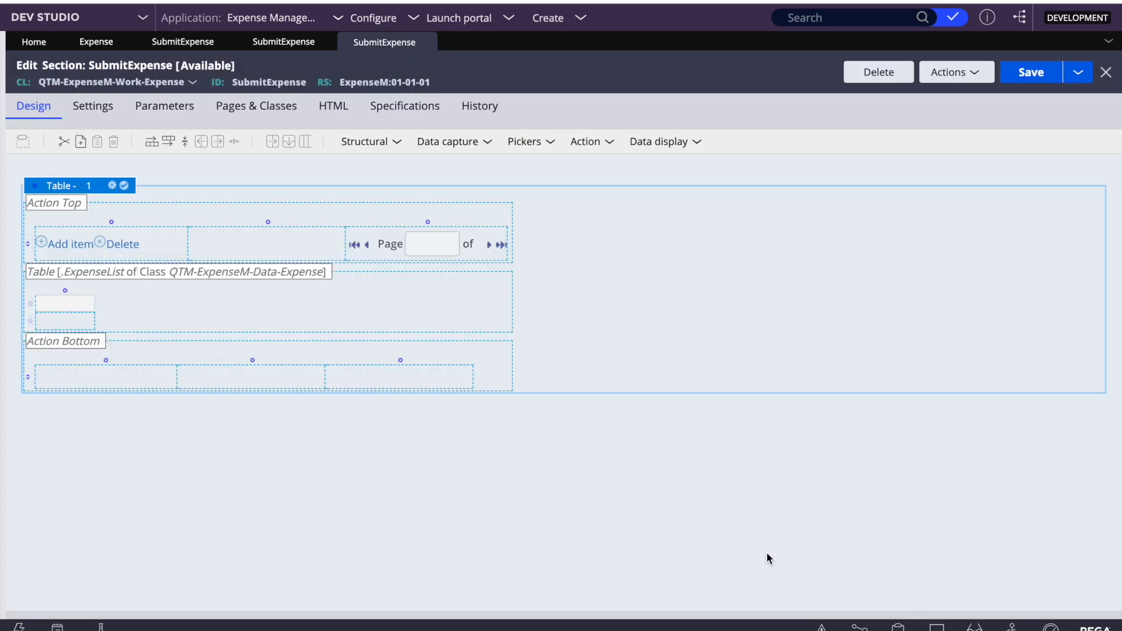
click(1049, 79)
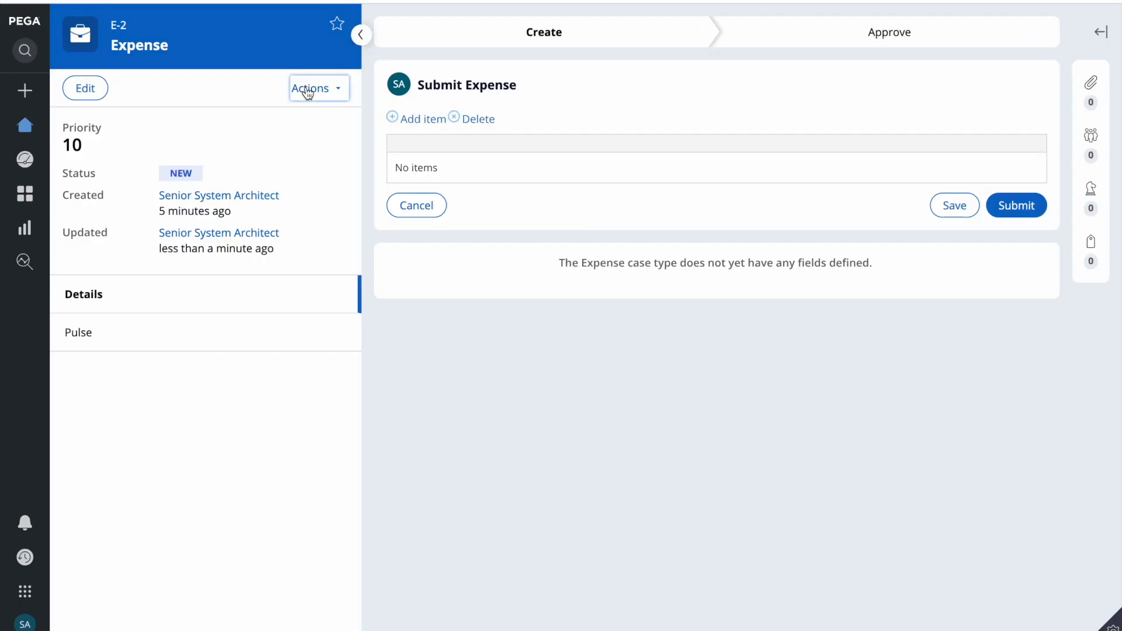
- Refresh case E-2 in the user portal to check the updated expense table
click(314, 94)
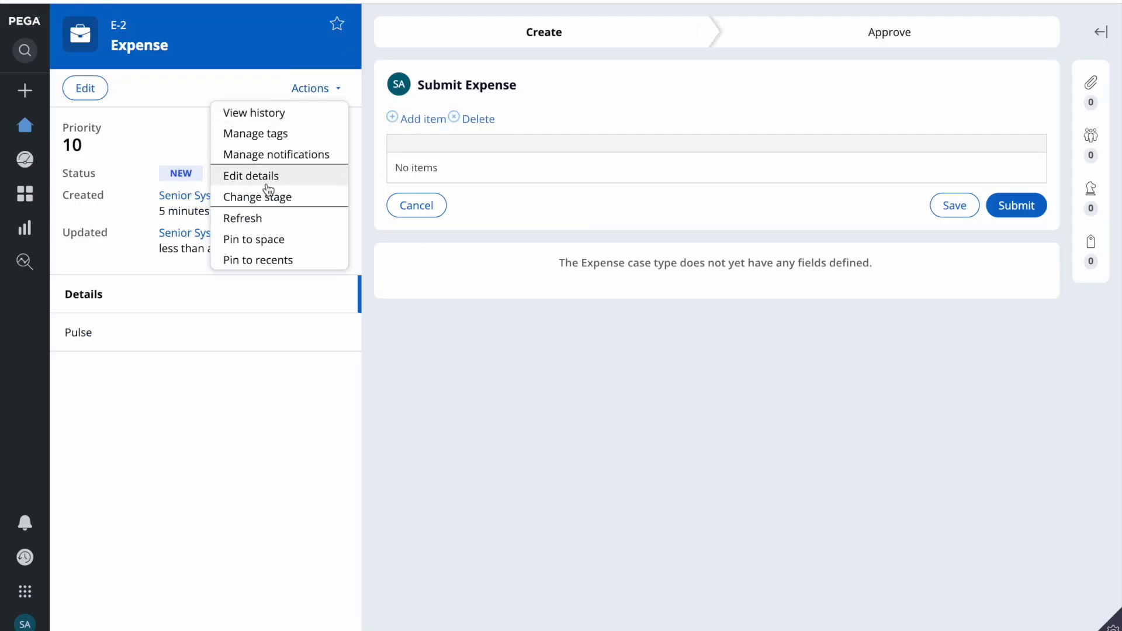
click(242, 220)
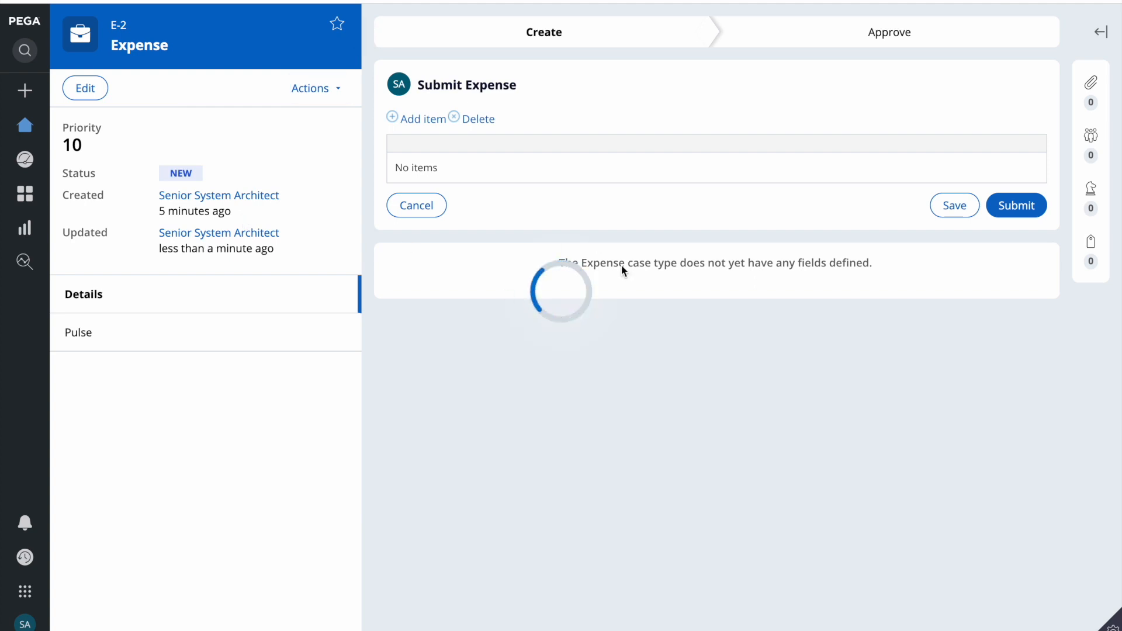
click(1017, 124)
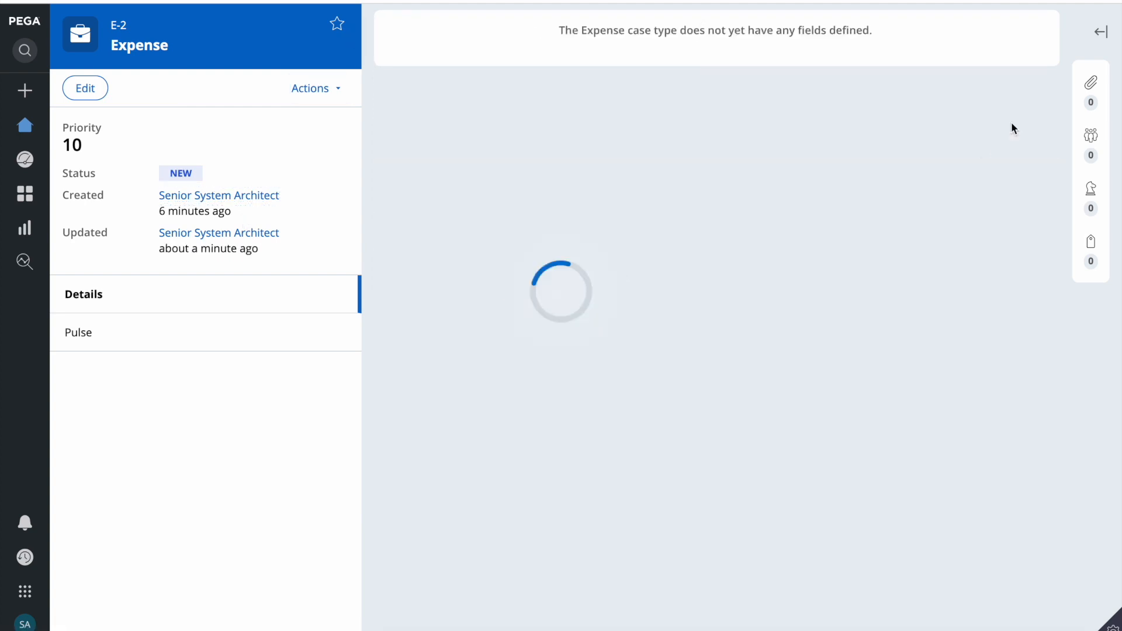
click(439, 105)
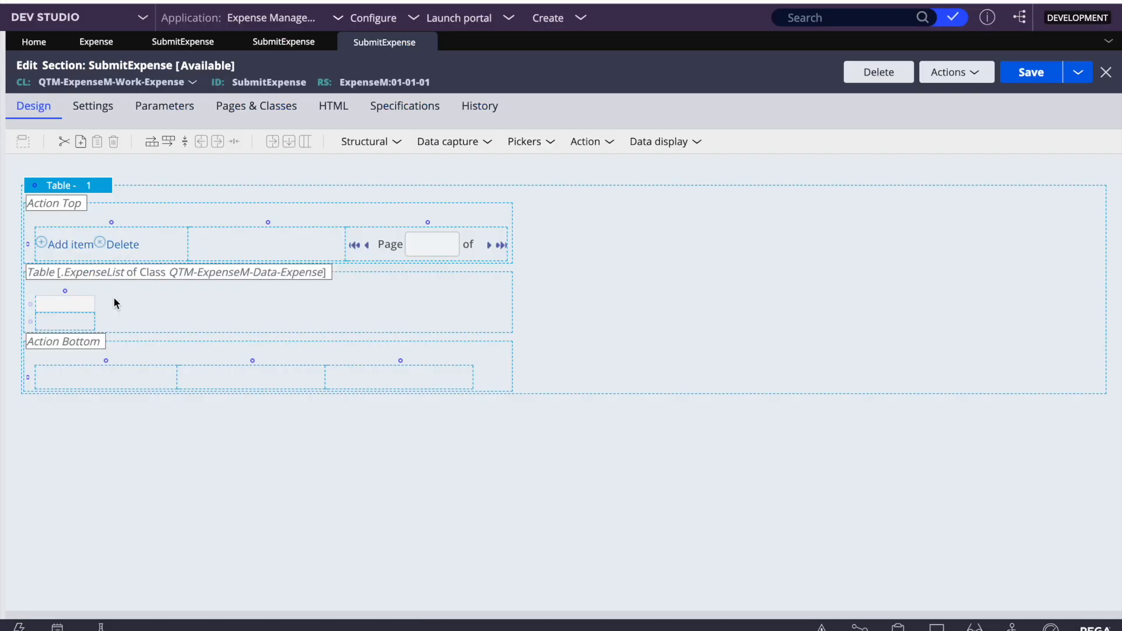
- Label the table's first header cell in the SubmitExpense section Expense Date, with .ExpenseDate as its Label for property
click(72, 300)
click(107, 307)
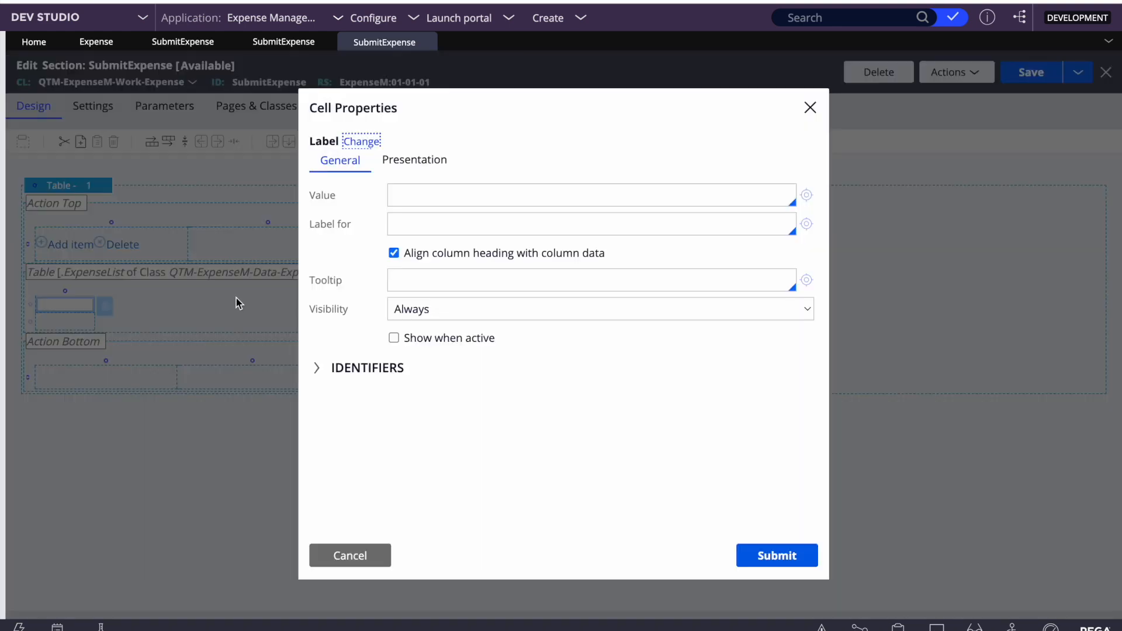
click(436, 189)
text(Expense Date)
click(397, 228)
text(.)
key(Down)
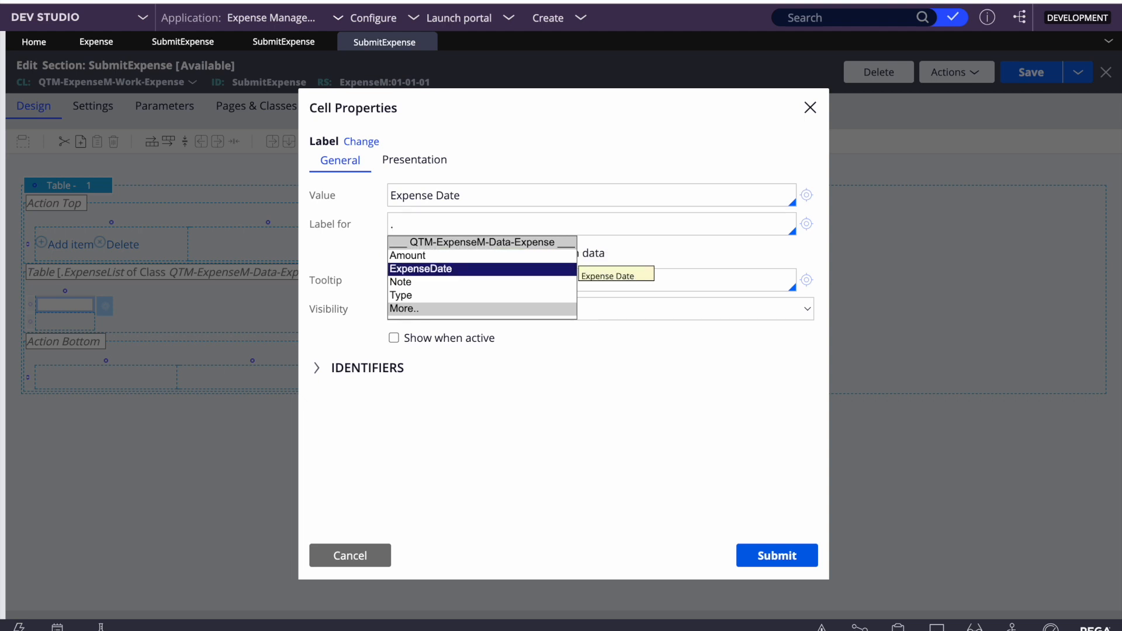
key(Return)
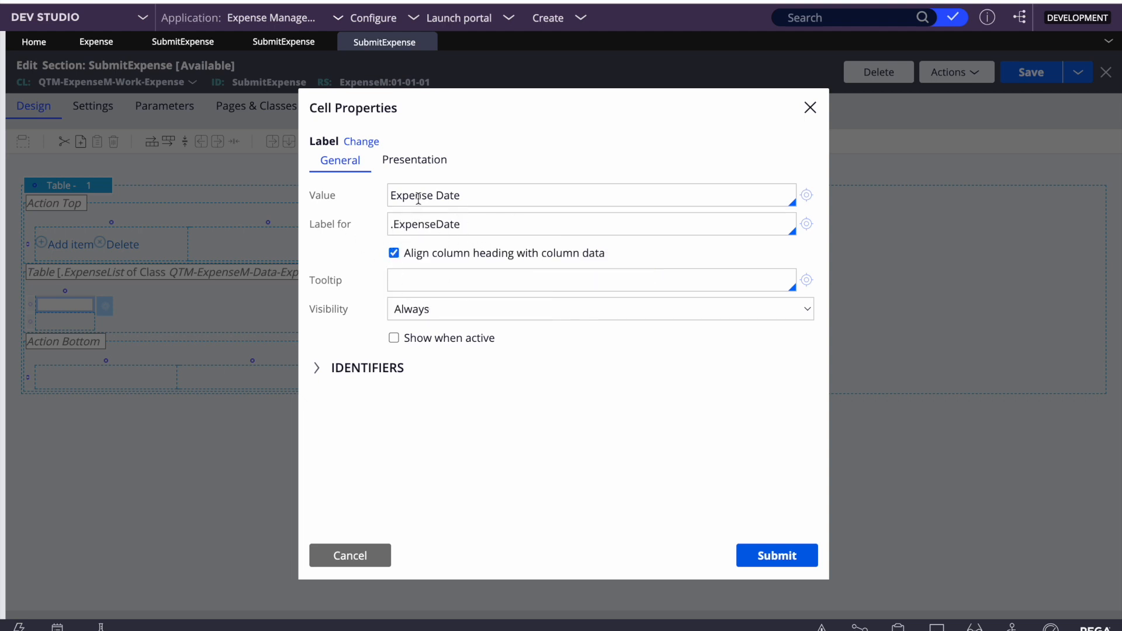
click(767, 557)
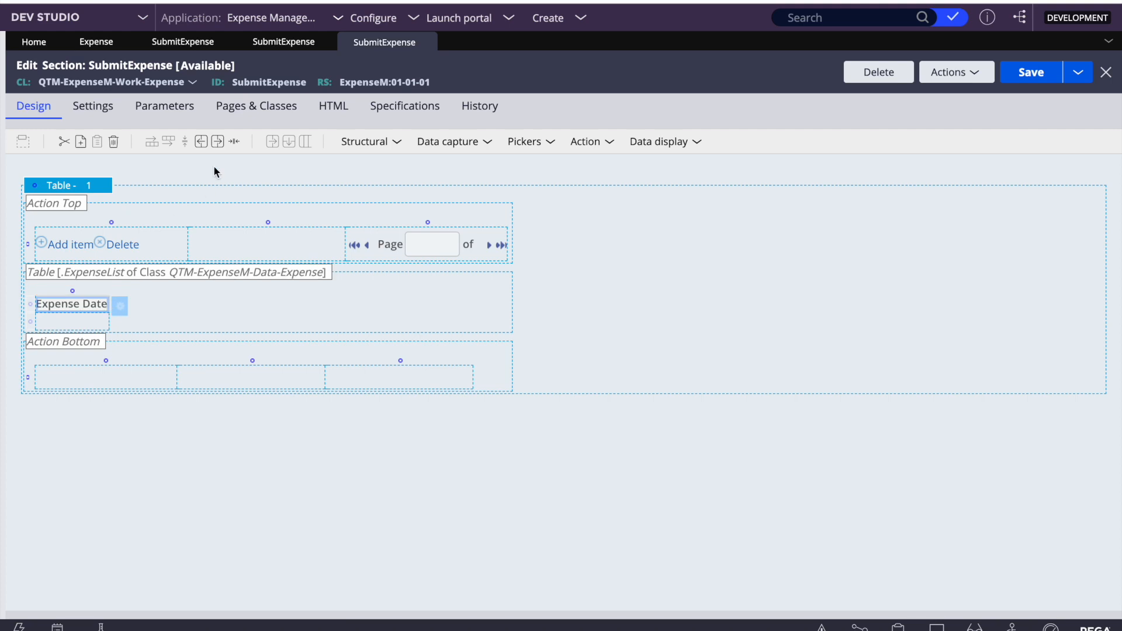
- Insert a second table column and label its header Expense Amount, with .Amount as its Label for property
click(221, 145)
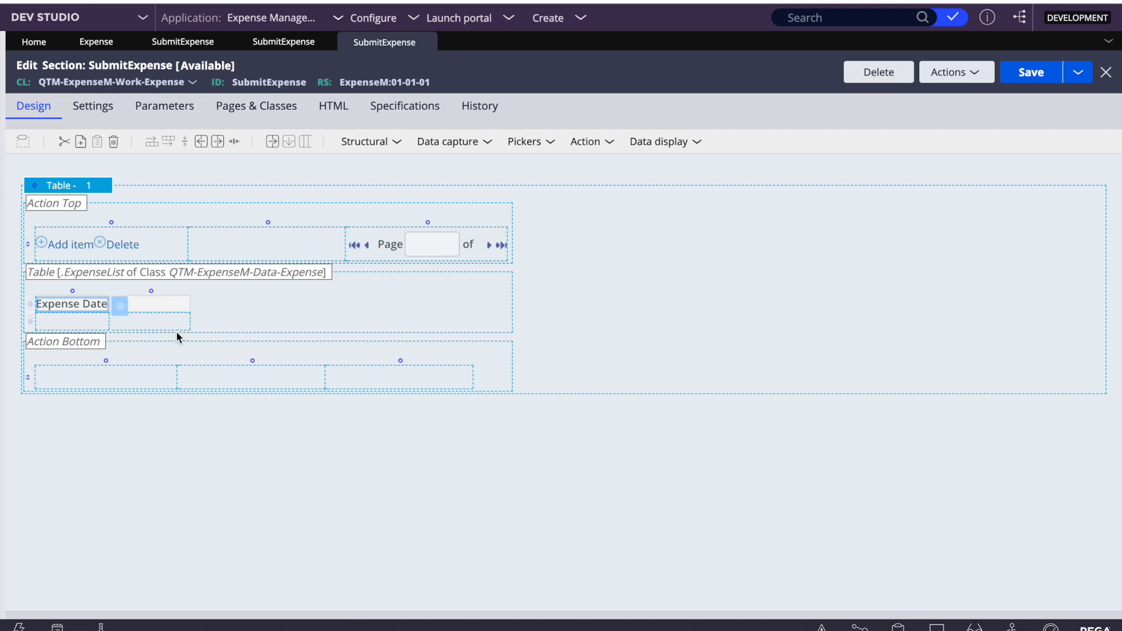
click(178, 303)
click(201, 306)
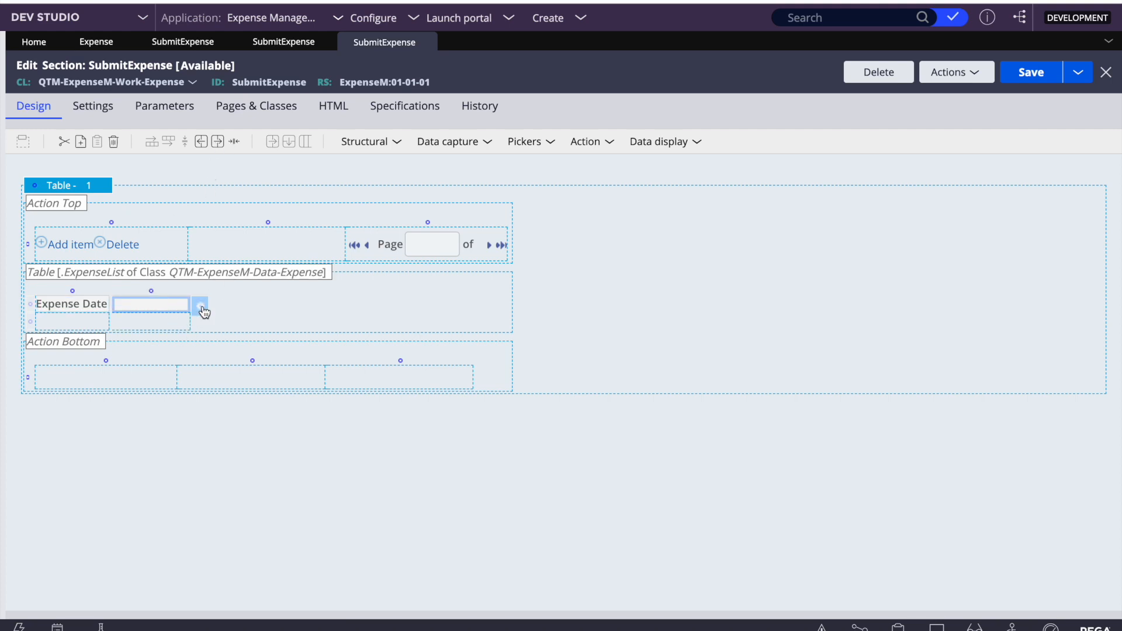
click(445, 224)
text(.)
key(Down)
key(Down)
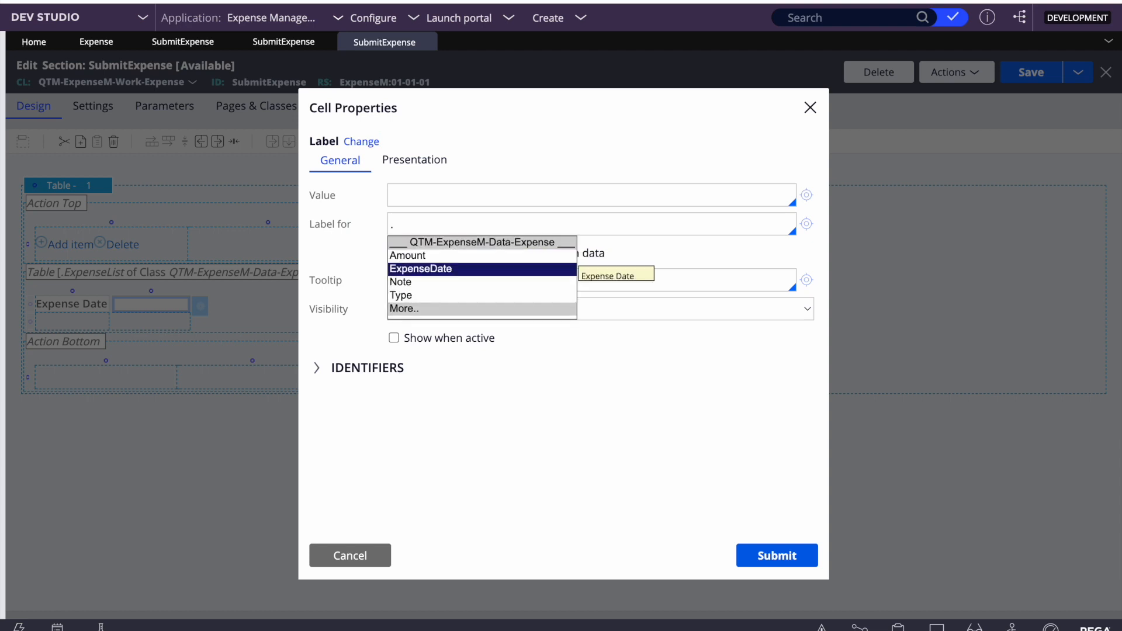
key(Up)
key(Return)
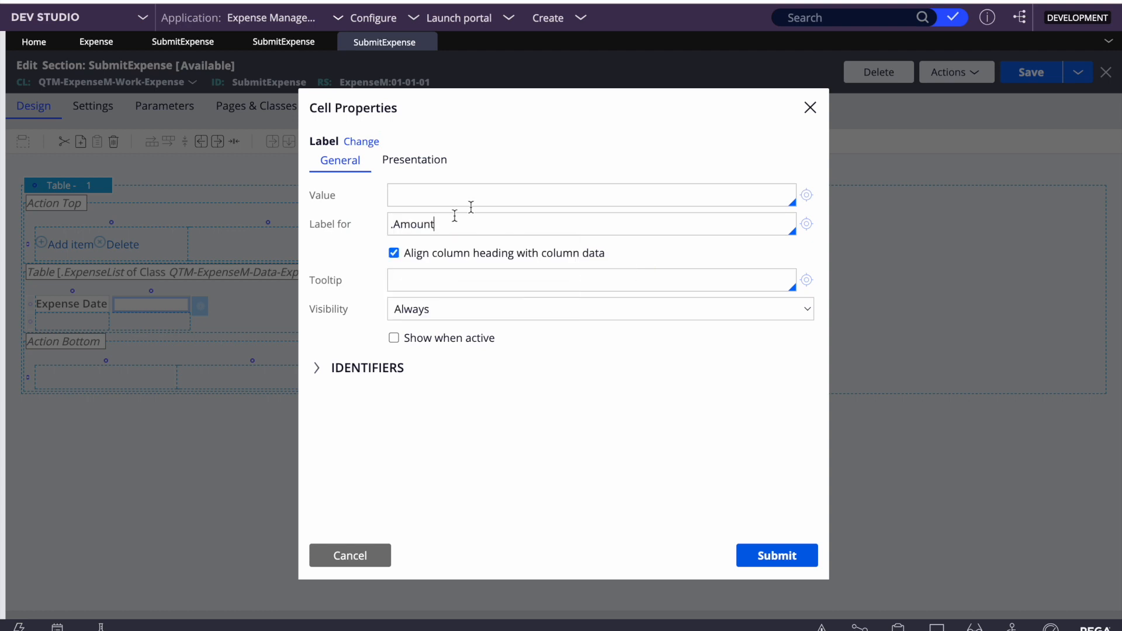
click(428, 193)
text(Expnese Amount)
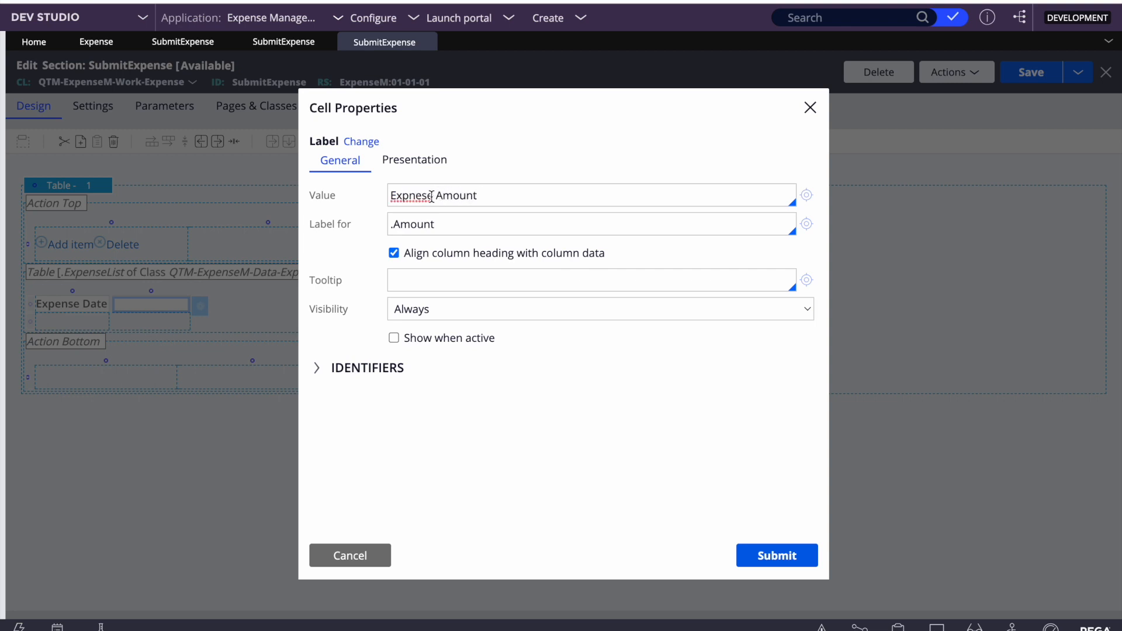
right_click(432, 196)
click(443, 206)
click(777, 555)
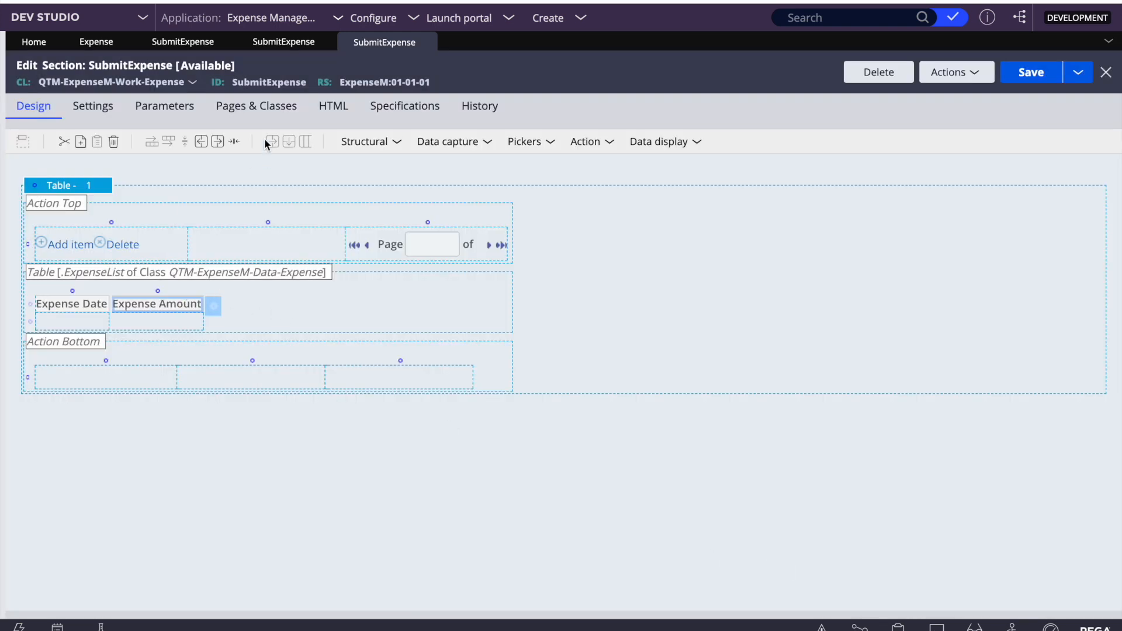
- Insert a third table column and set the data cell under Expense Amount to the .Amount property
click(217, 143)
click(276, 306)
click(178, 326)
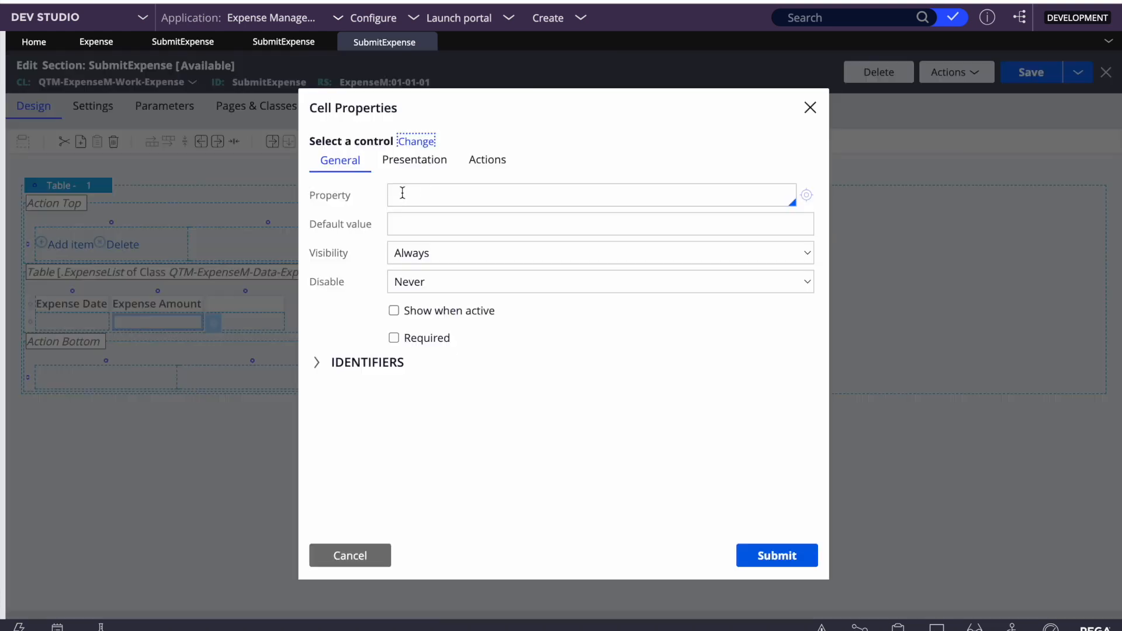
click(412, 198)
text(.)
key(Down)
key(Down)
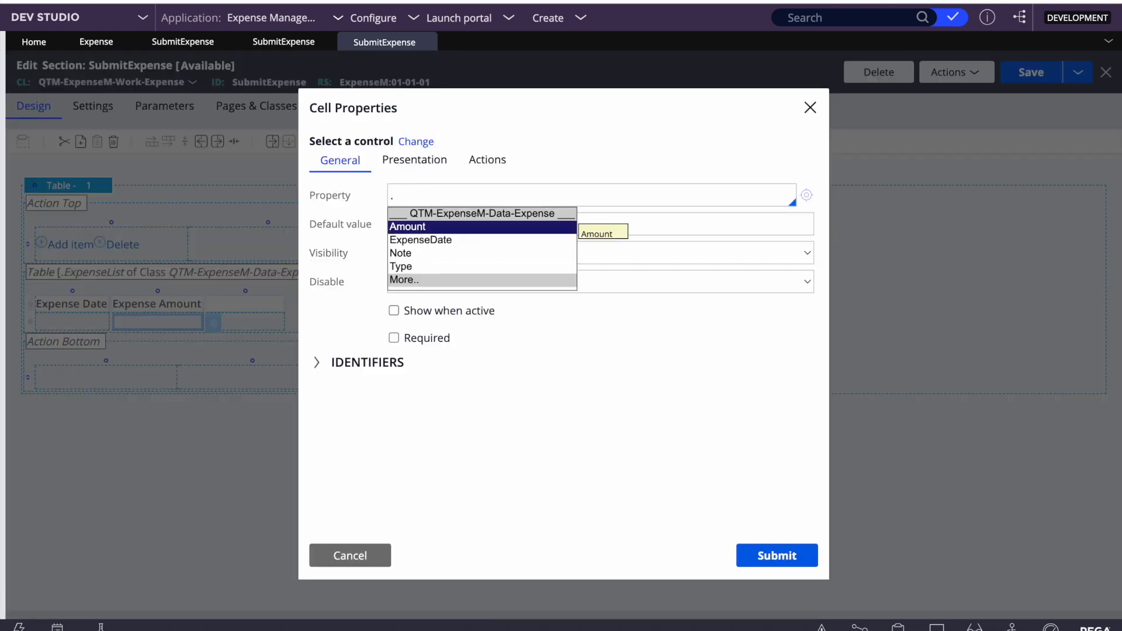
key(Up)
key(Return)
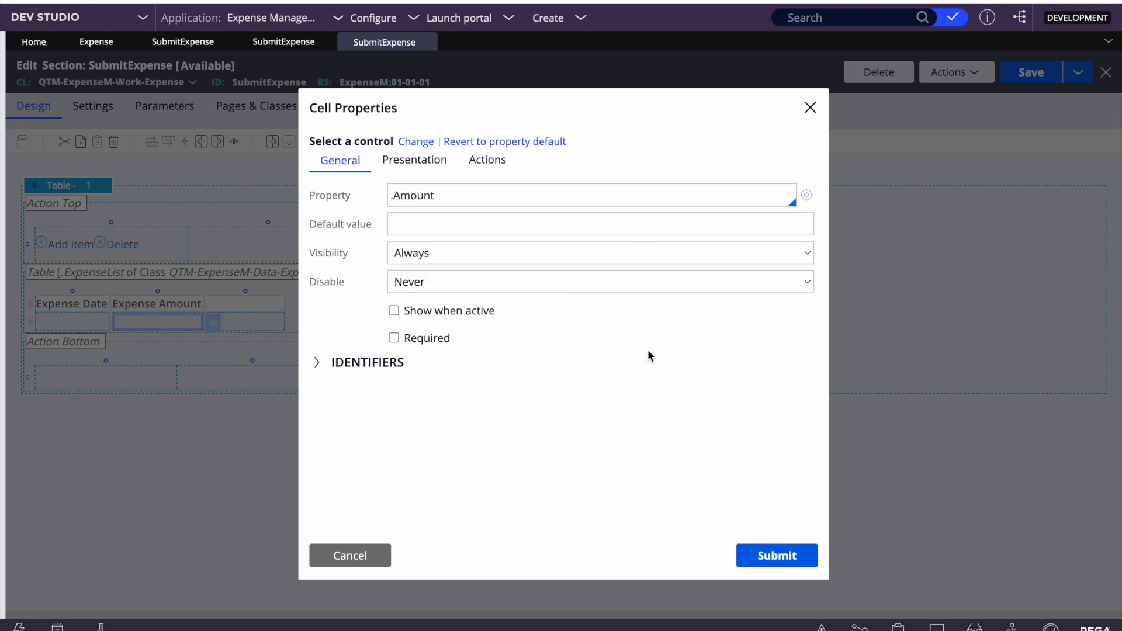
click(777, 555)
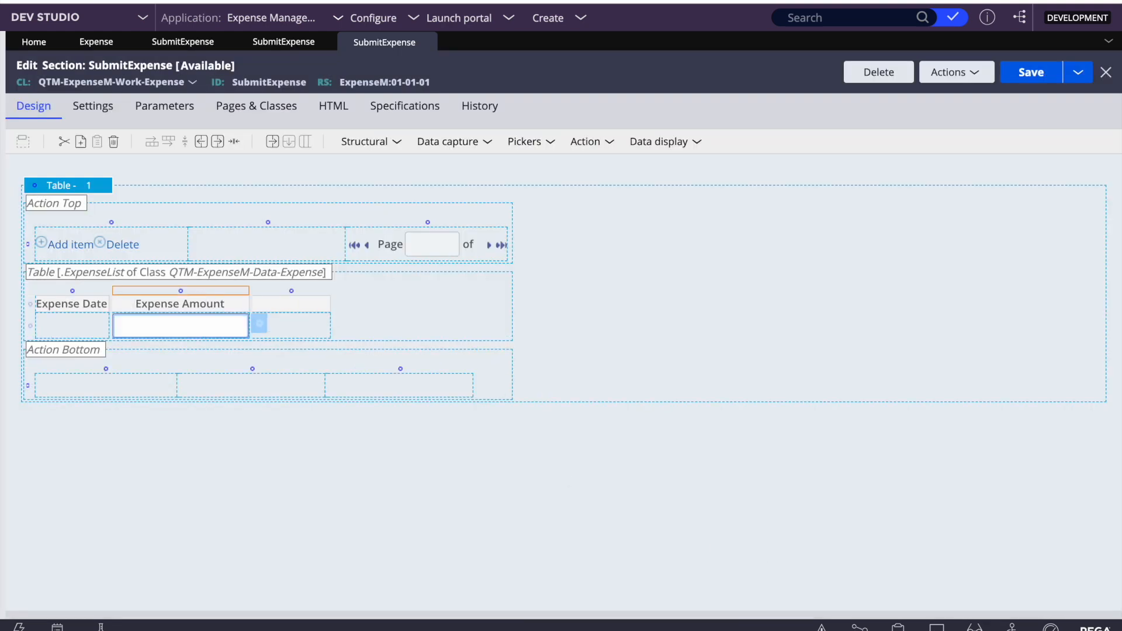
- Check the Label for property of the Expense Amount header cell and submit its properties
click(163, 304)
click(261, 305)
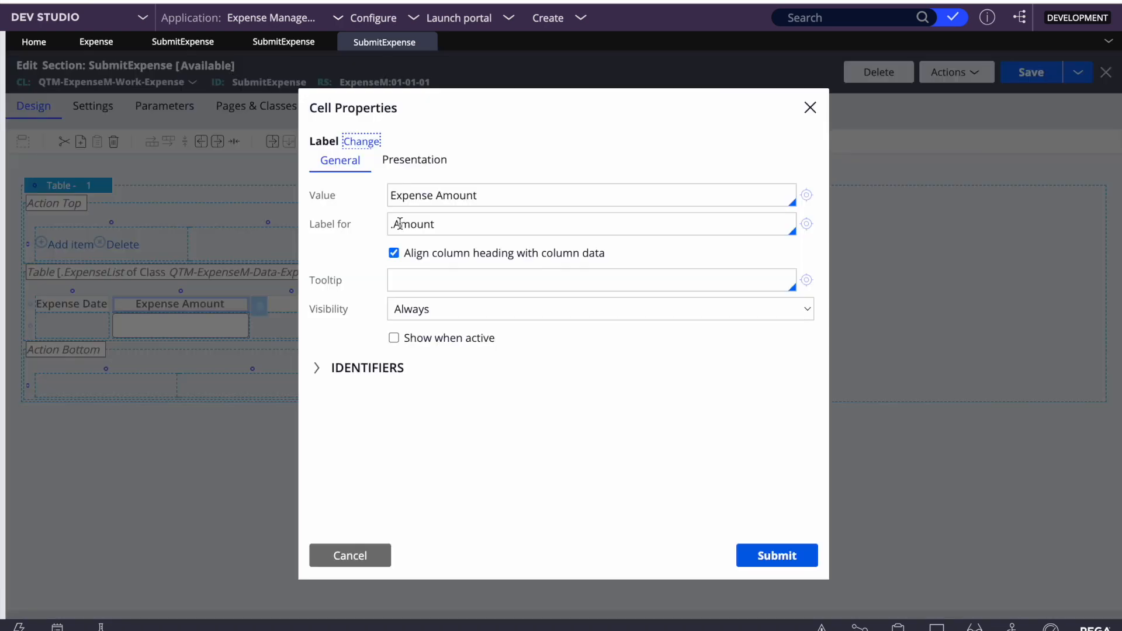
triple_click(421, 224)
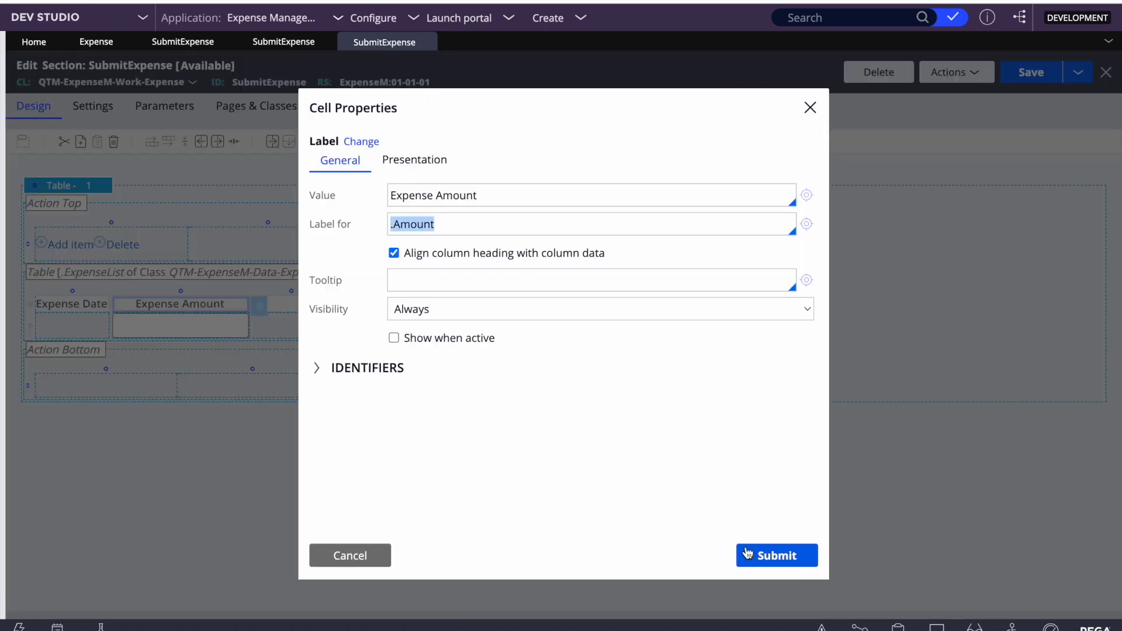
click(763, 554)
click(301, 304)
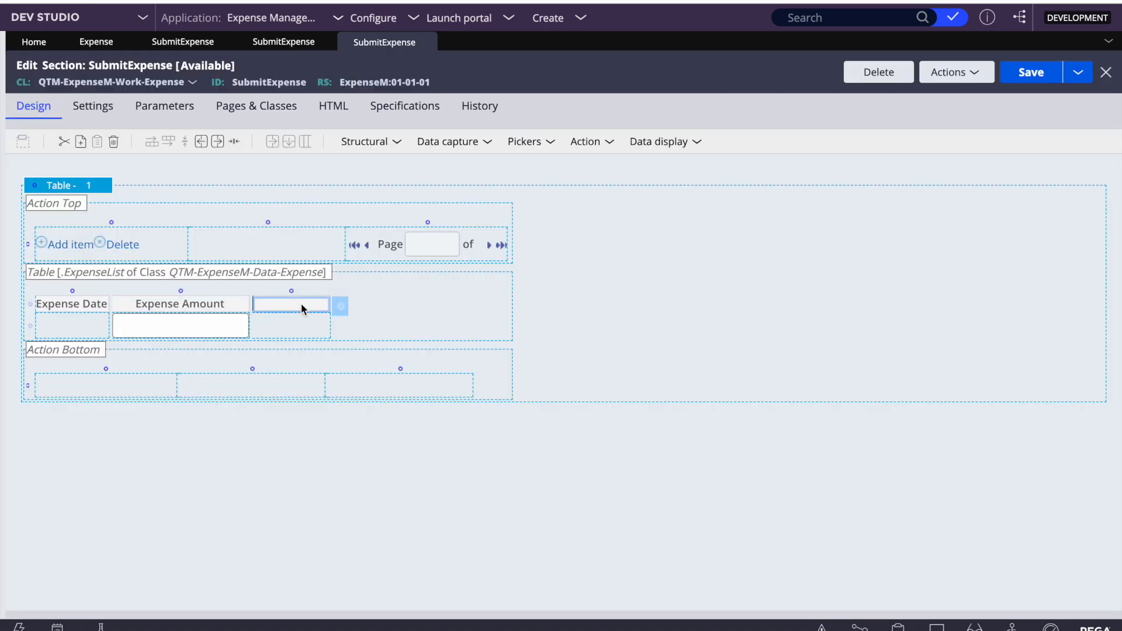
click(341, 306)
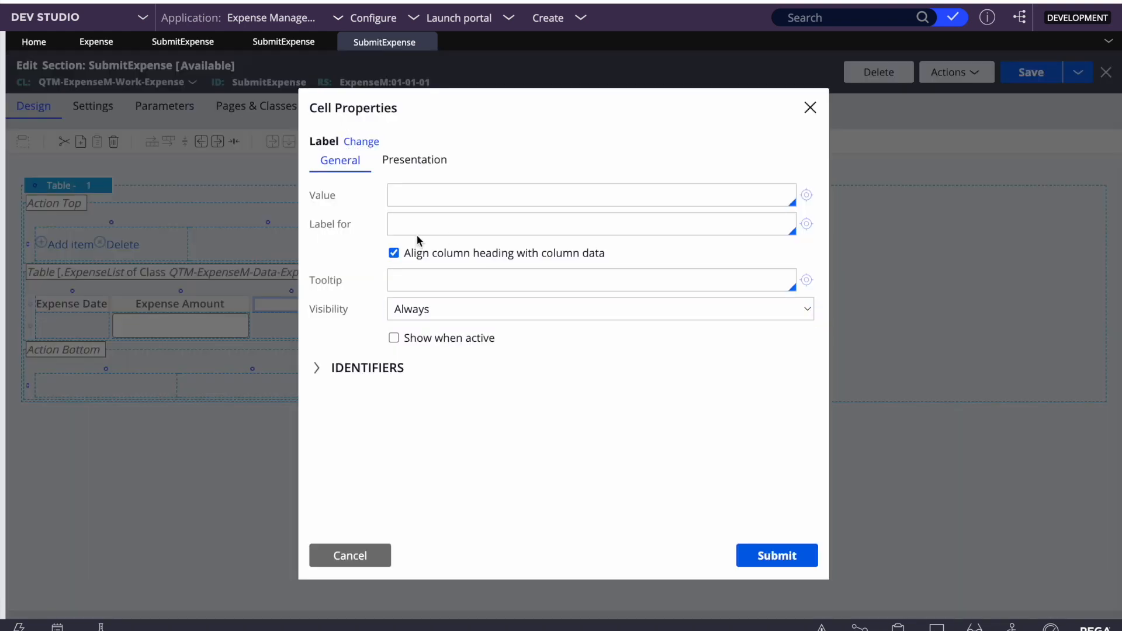
click(413, 223)
text(.)
key(Down)
key(Down)
key(Down)
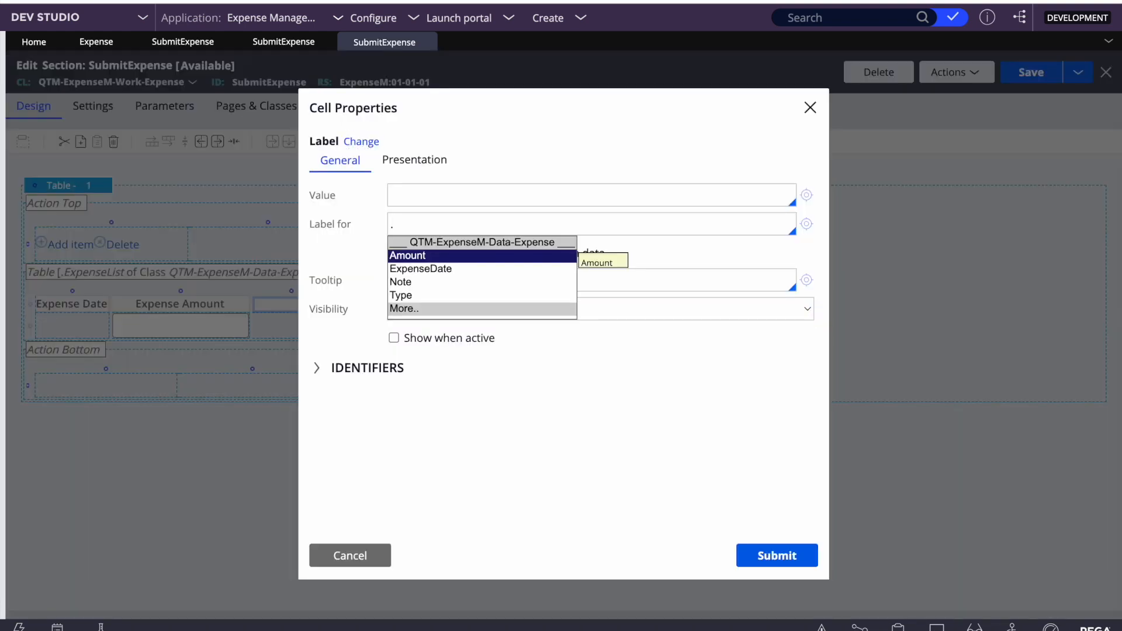
key(Down)
key(Return)
click(424, 204)
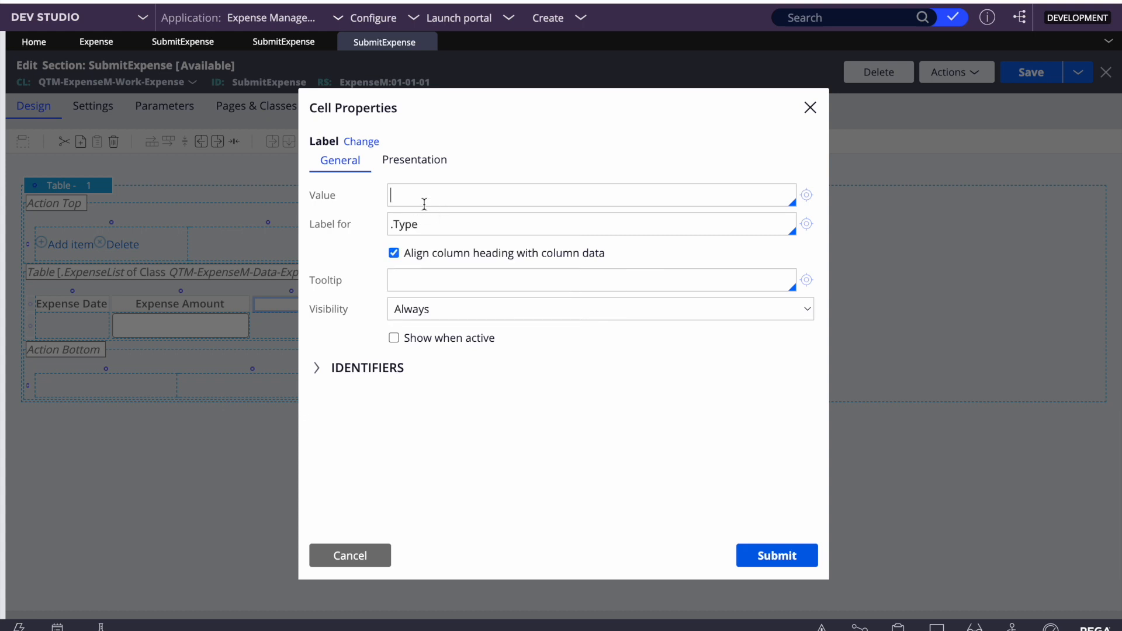
text(.)
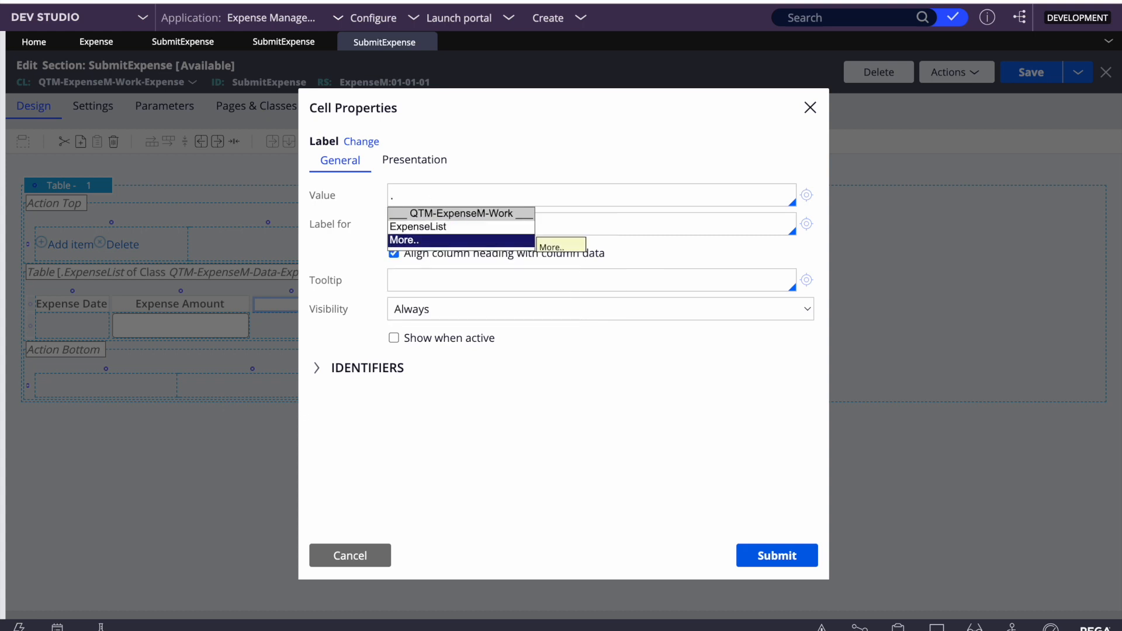
key(BackSpace)
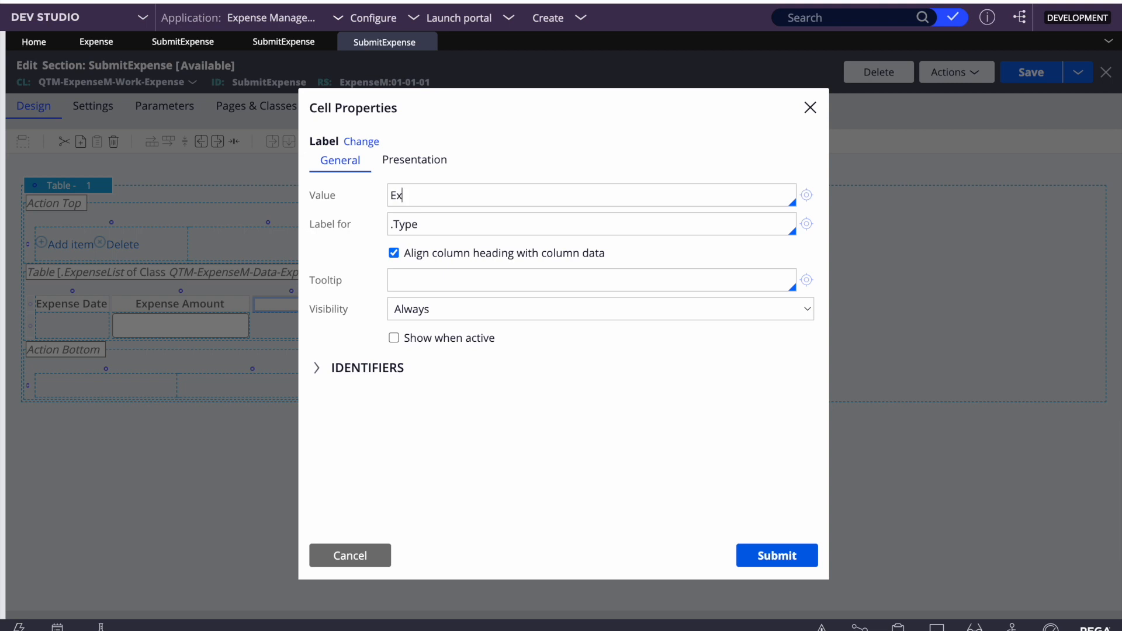
text(Expense Type)
click(363, 142)
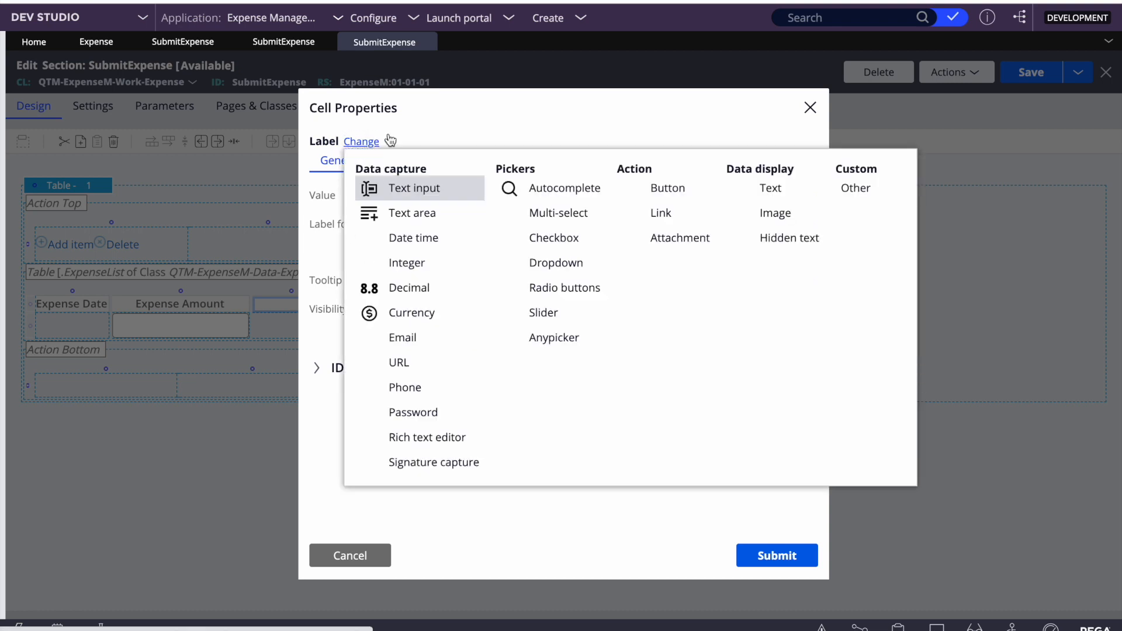
click(549, 265)
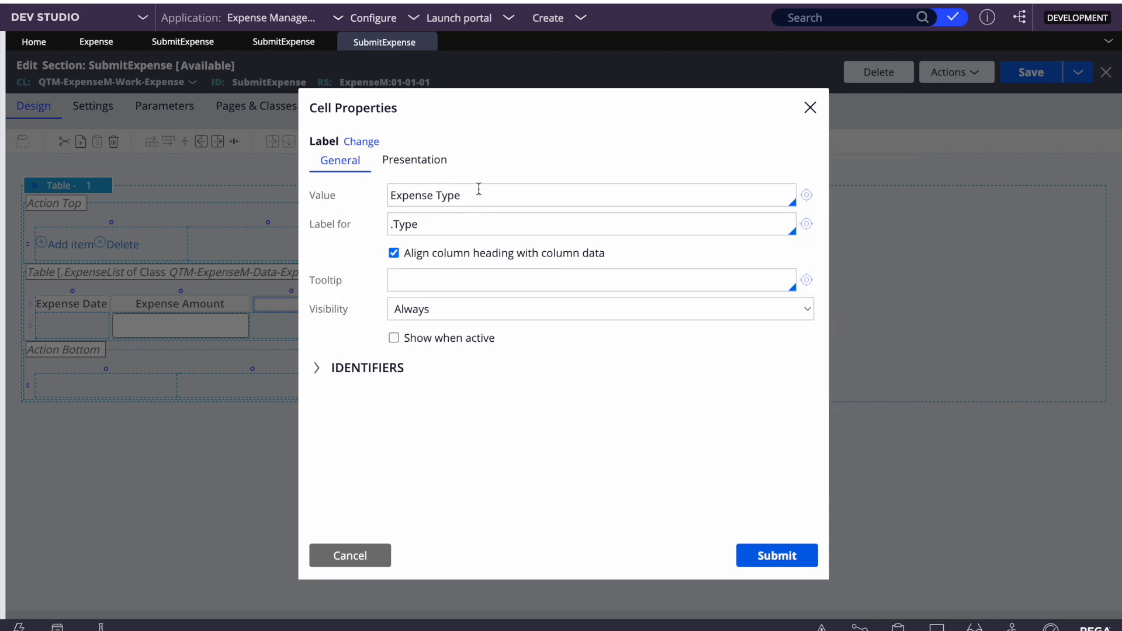
scroll(498, 354, down, 1)
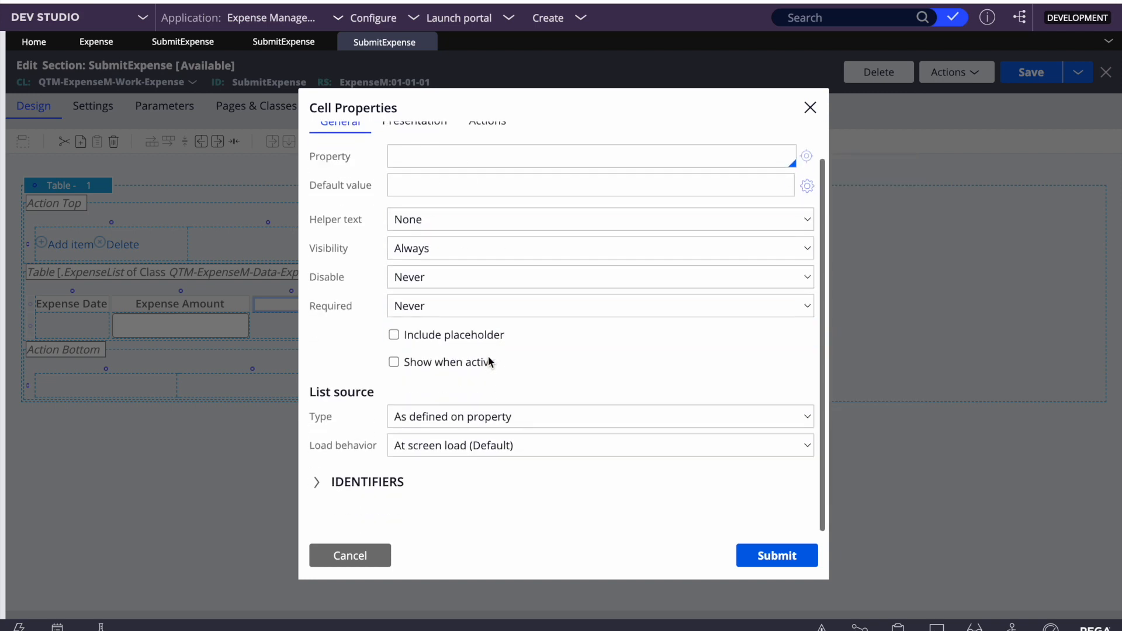
scroll(527, 413, up, 1)
click(411, 193)
text(.)
key(BackSpace)
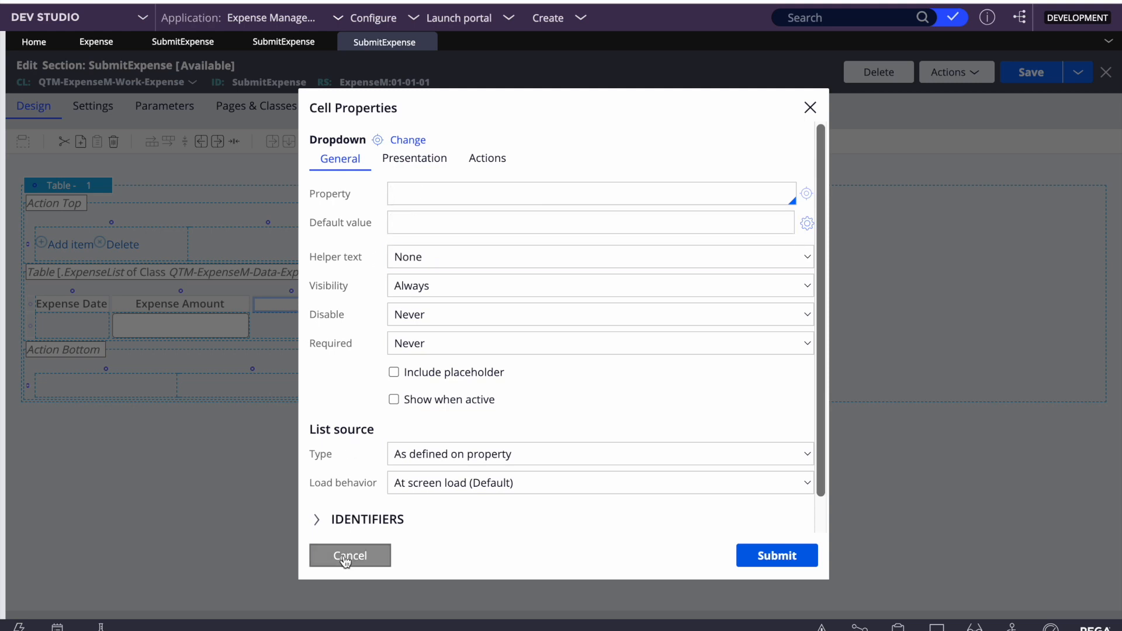
click(406, 140)
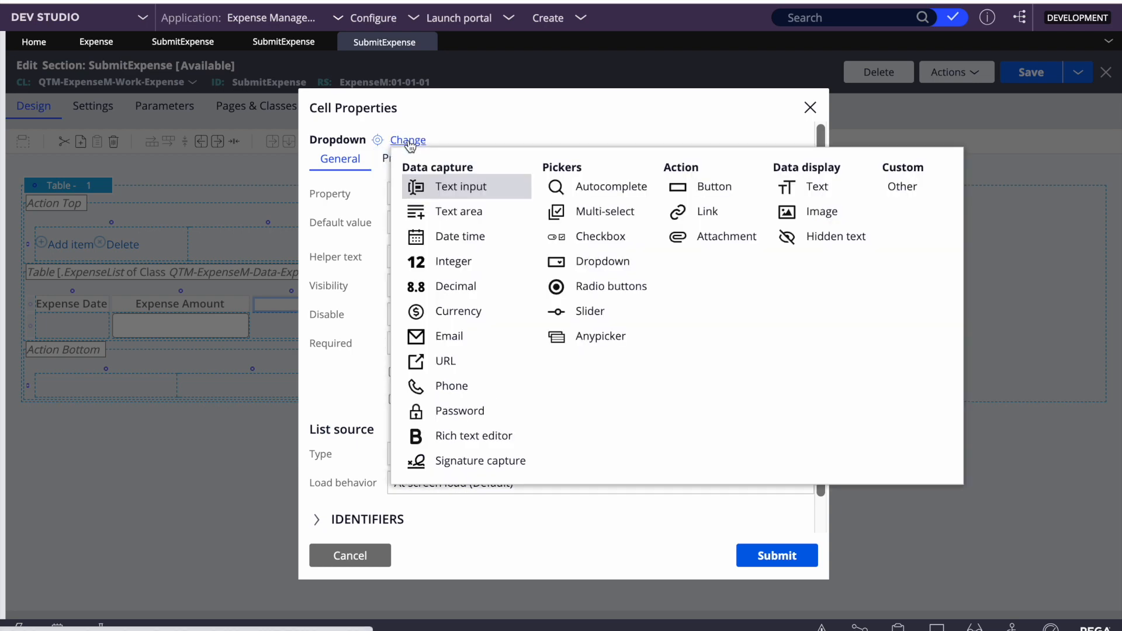
click(345, 553)
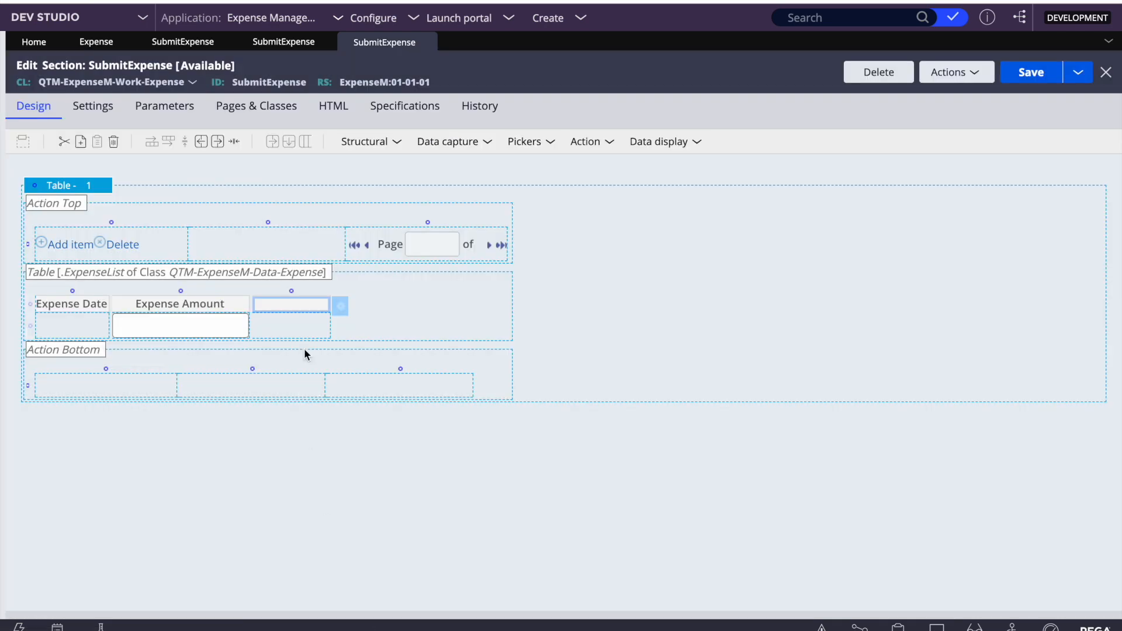
- Label the third column's header cell Expense Type, with .Type as its Label for property
click(339, 307)
click(408, 191)
text(Exe)
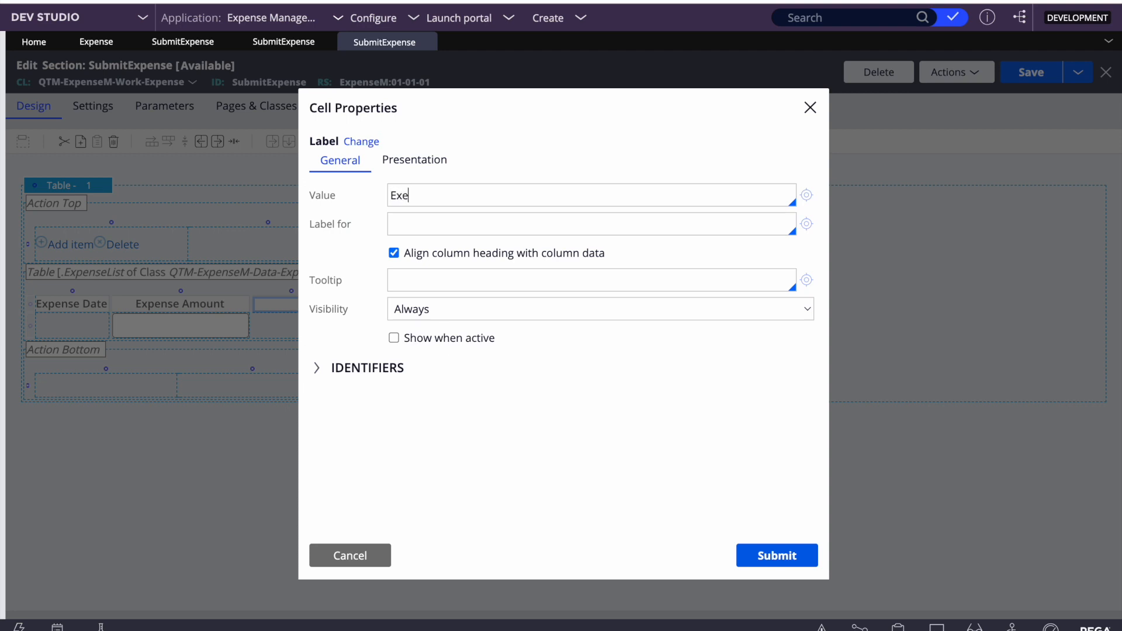
text(xpense Type)
click(430, 227)
text(.)
key(Down)
key(Down)
key(Down)
key(Down)
key(Return)
click(764, 556)
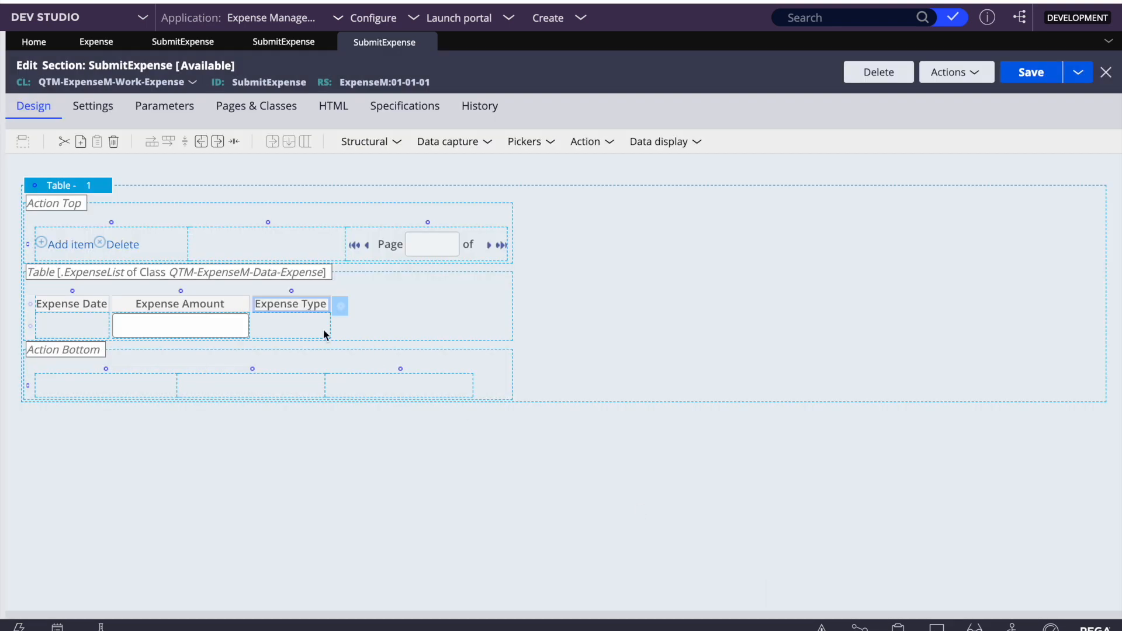
- Open the properties of the data cell under Expense Type, and consult the Expense List sheet in Excel before returning
click(298, 326)
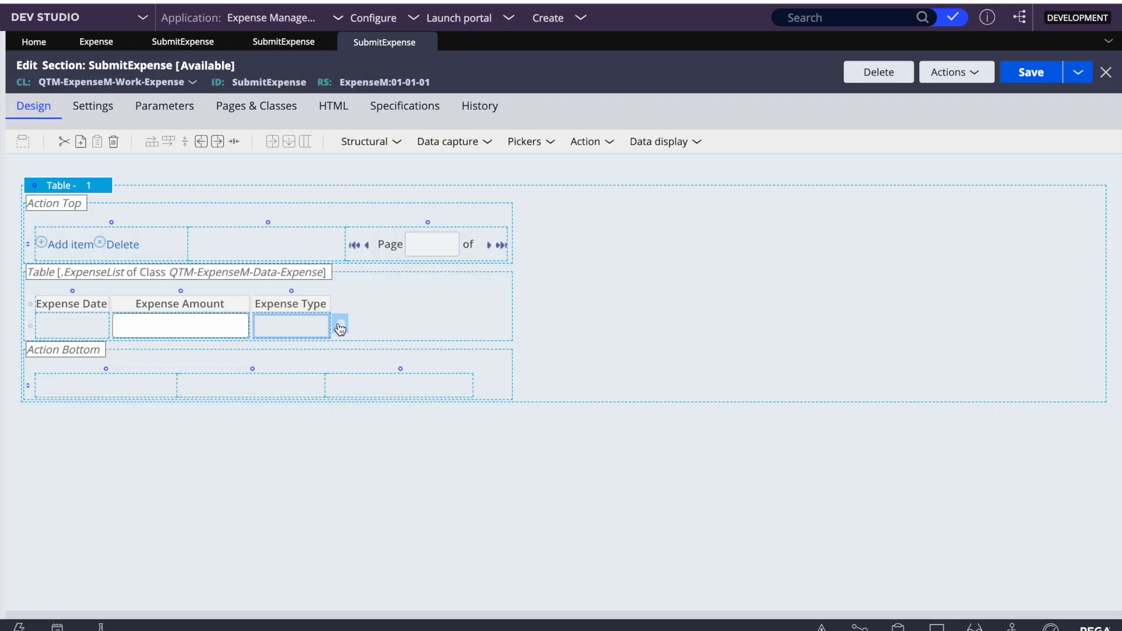
click(339, 326)
key(F4)
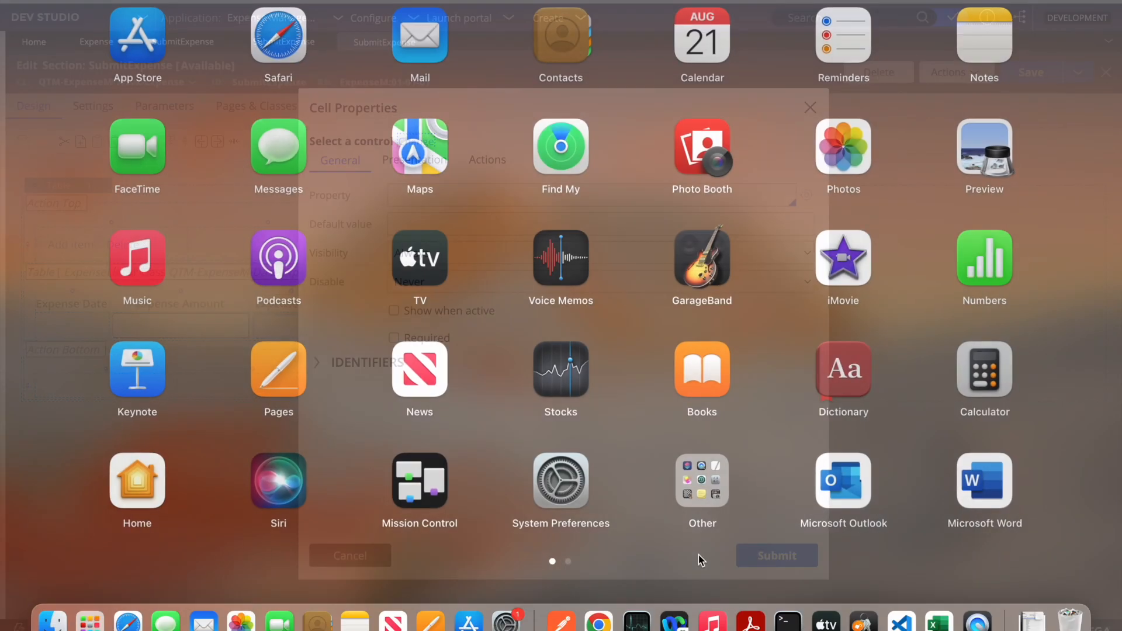
click(939, 615)
click(459, 251)
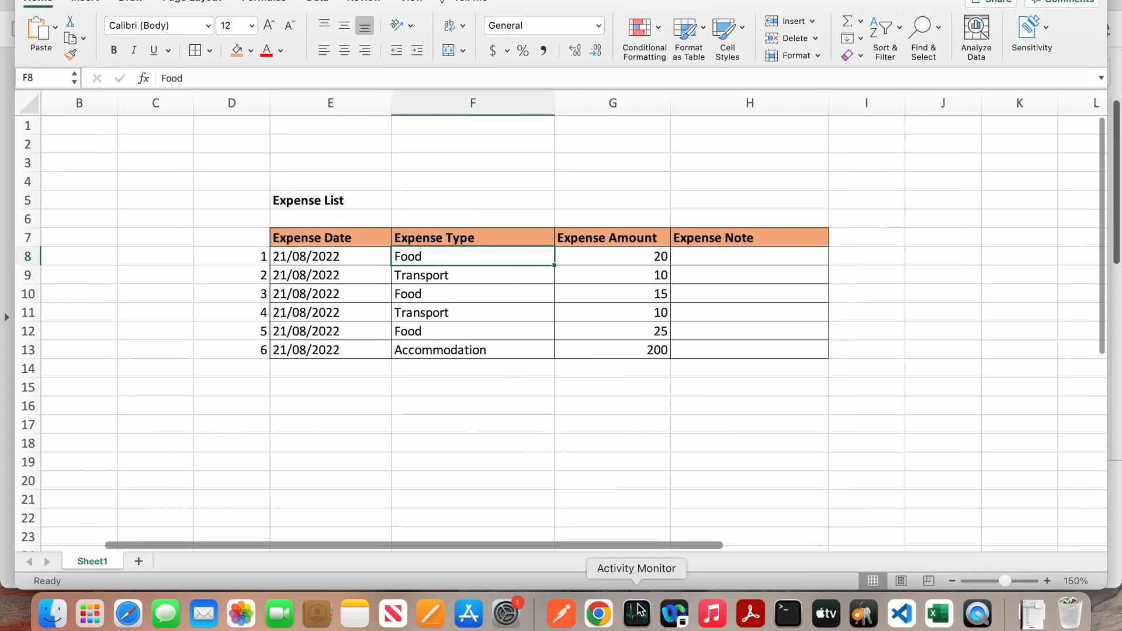
click(599, 614)
- Set the Expense Type data cell's property to .Type and change its control to Dropdown
click(409, 192)
text(.)
key(Down)
key(Down)
key(Down)
key(Down)
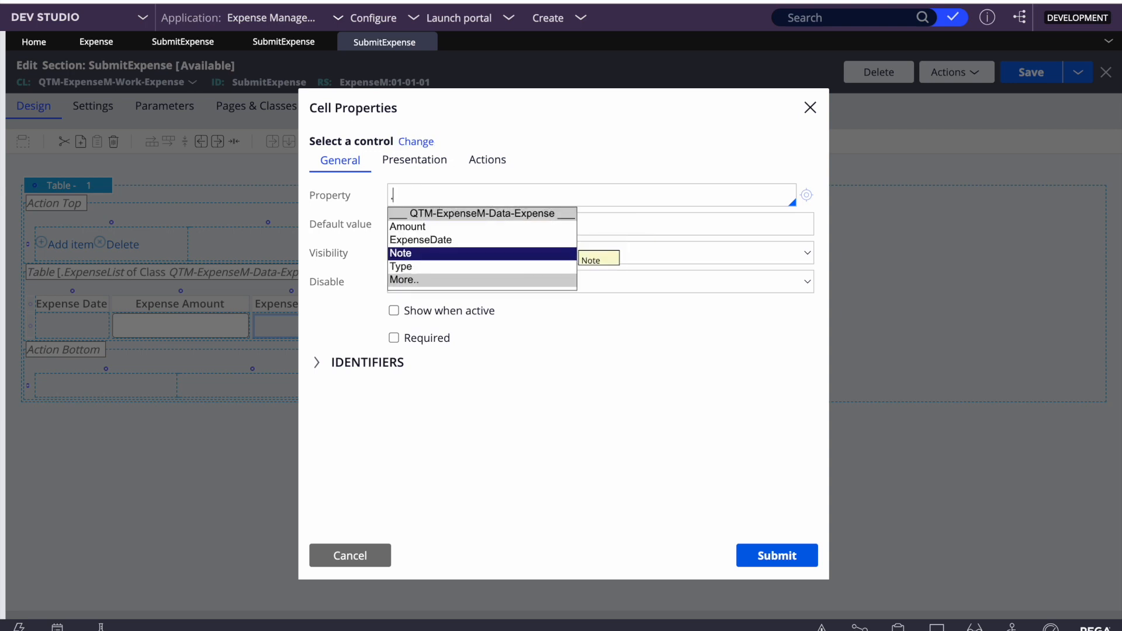
key(Return)
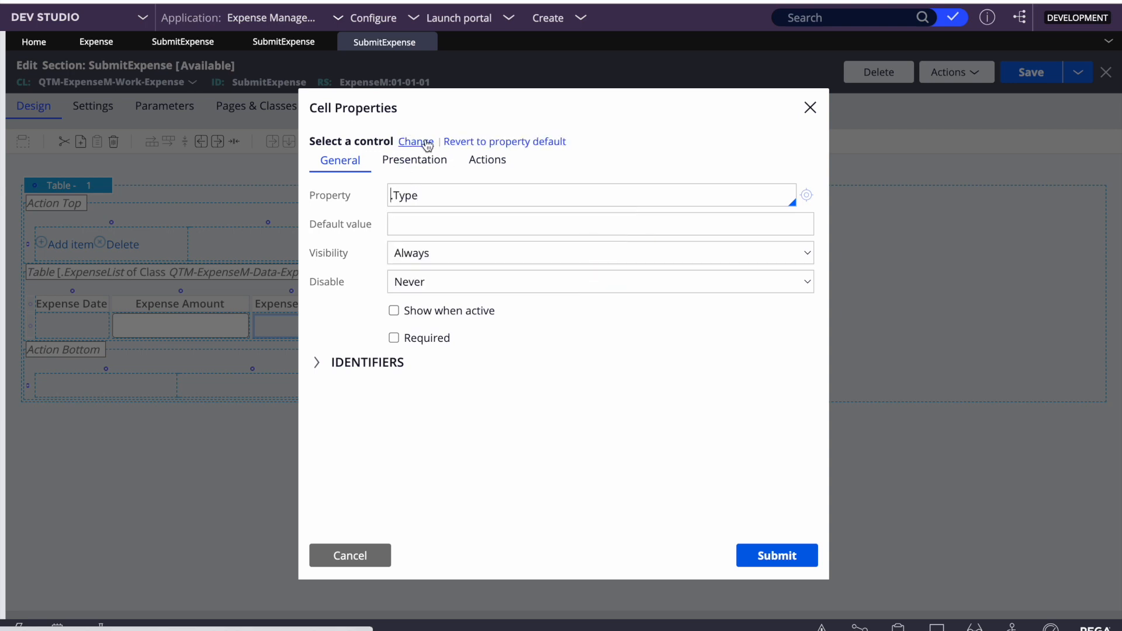
click(415, 142)
click(598, 262)
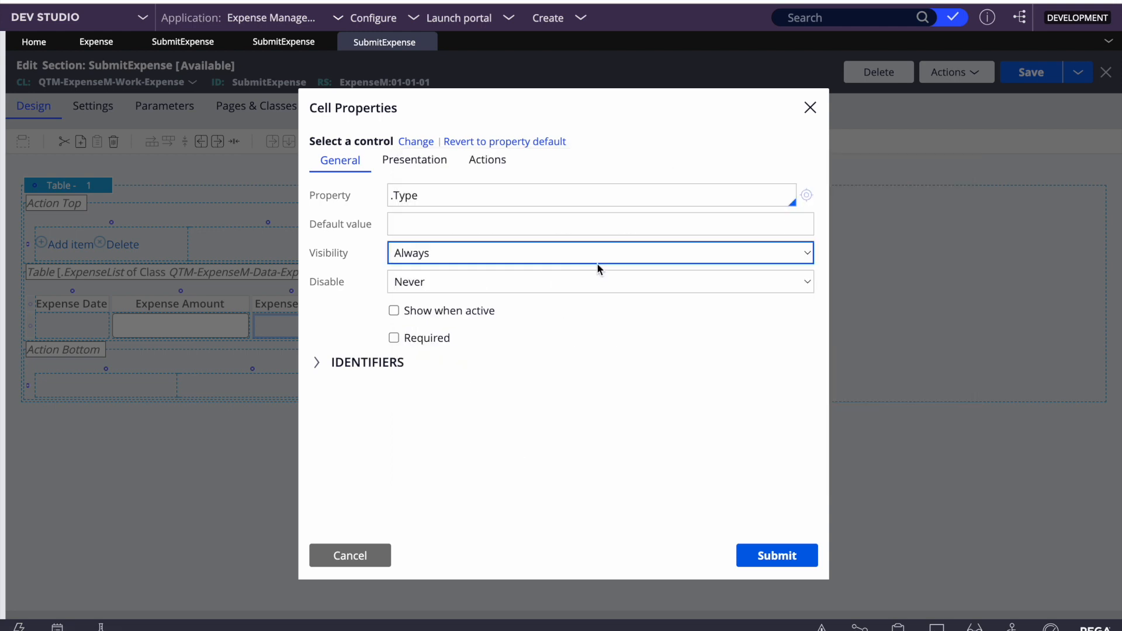
click(535, 479)
scroll(536, 477, down, 1)
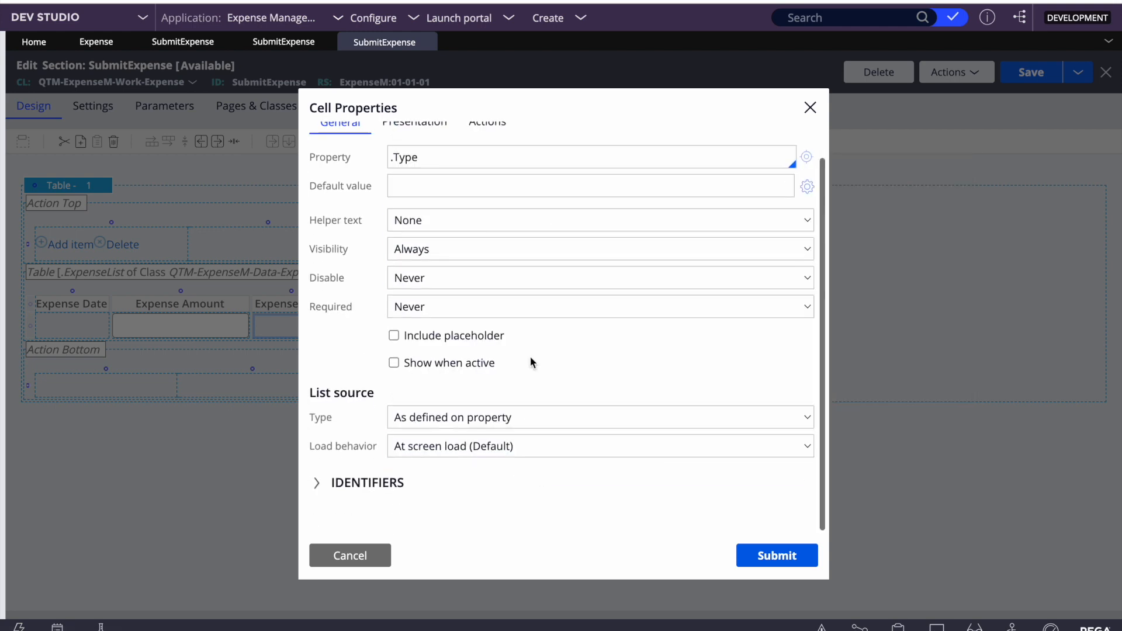
- Open the Type property rule from the cell properties, examine its UI control and prompt values, and return to the SubmitExpense section
scroll(531, 357, up, 1)
click(805, 194)
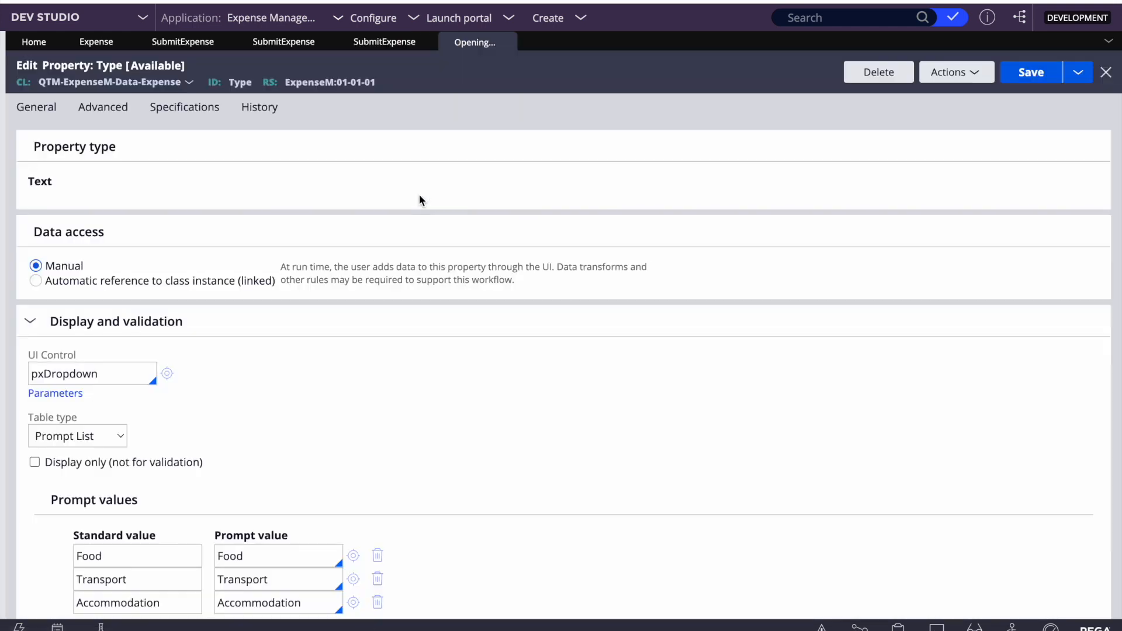
scroll(184, 374, down, 2)
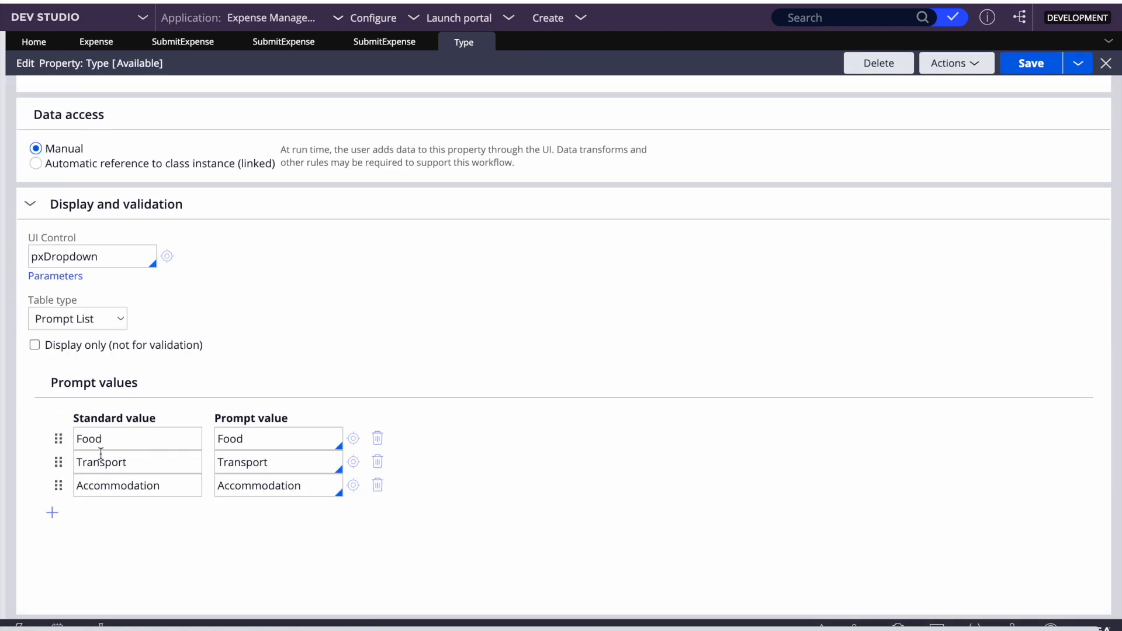
click(375, 45)
- Submit the Expense Type cell's dropdown properties and save the section
scroll(516, 392, down, 1)
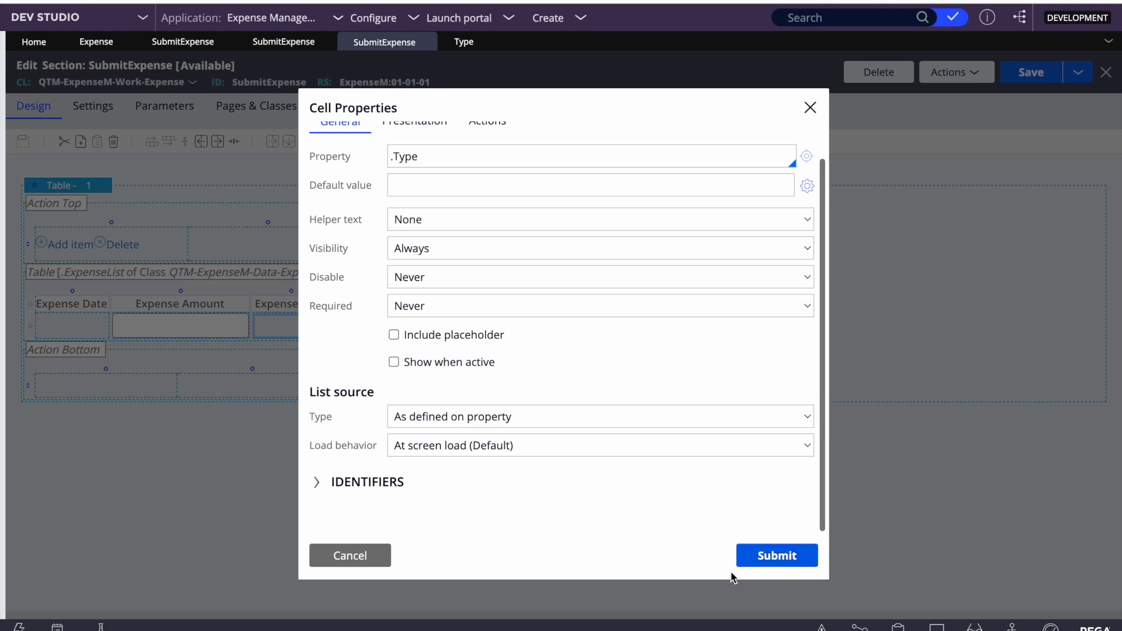
click(766, 565)
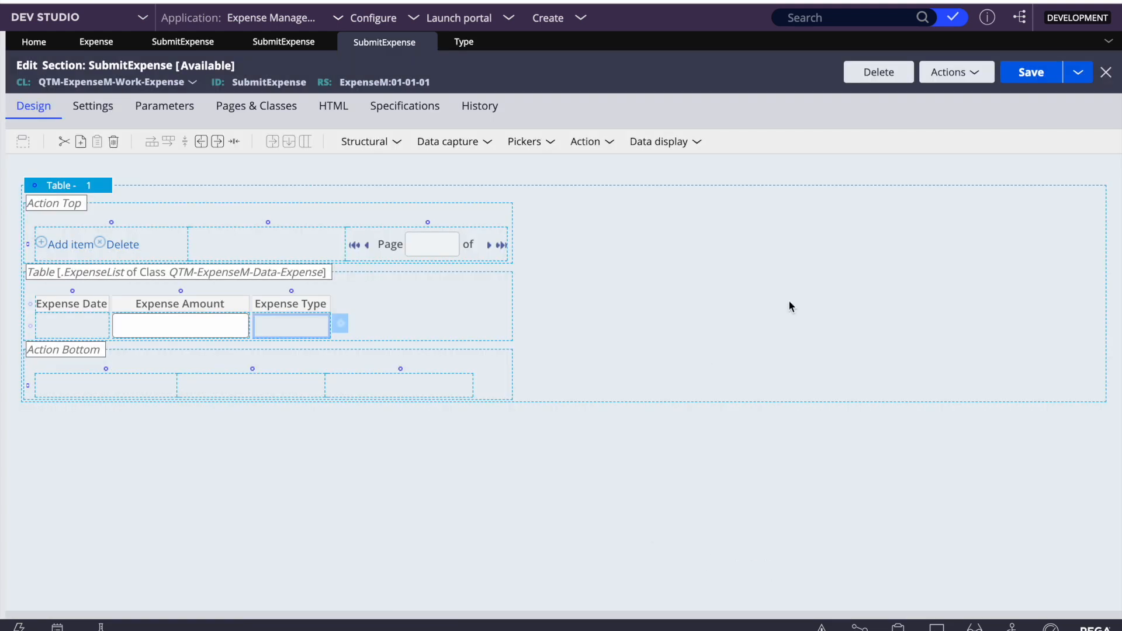
click(1034, 73)
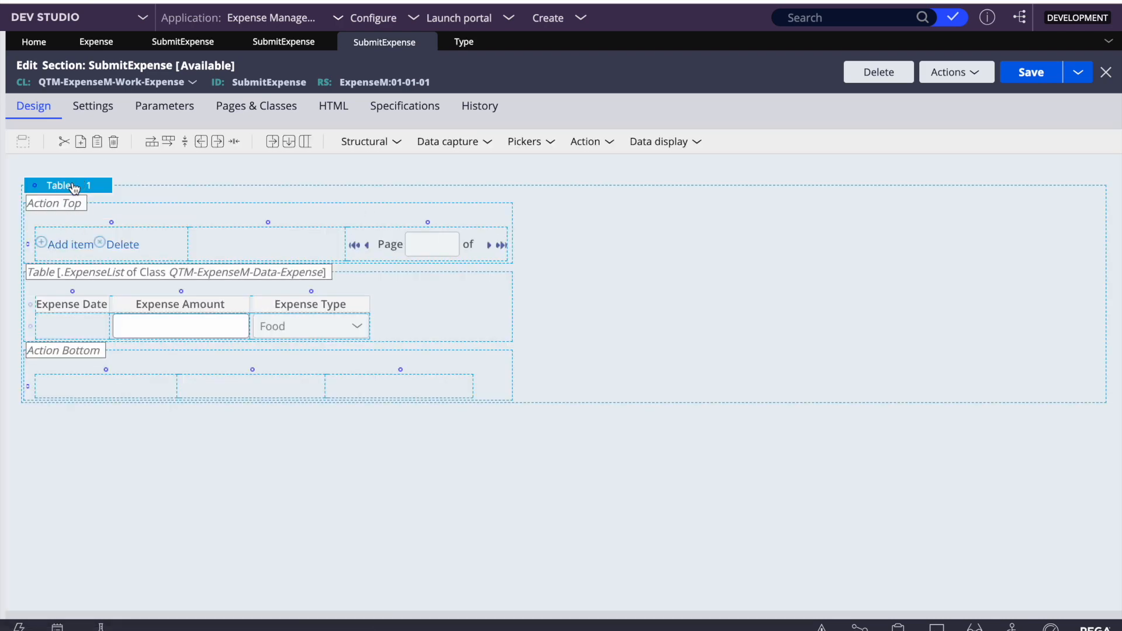
- Set the table's row editing to None in its layout properties and submit them
click(76, 186)
click(114, 186)
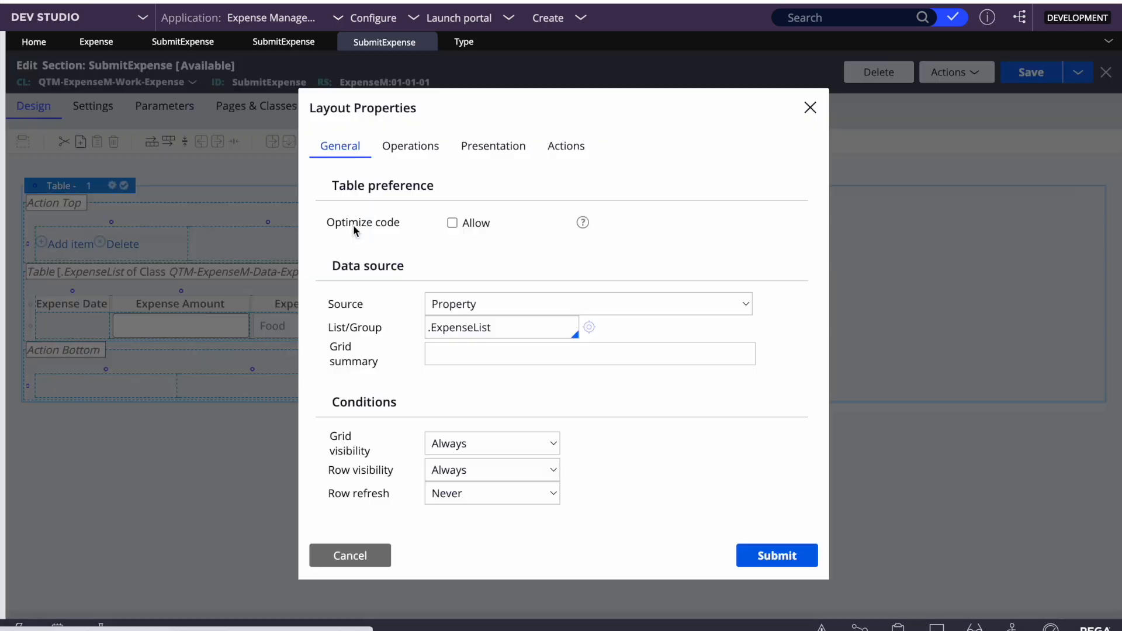
click(424, 150)
click(436, 226)
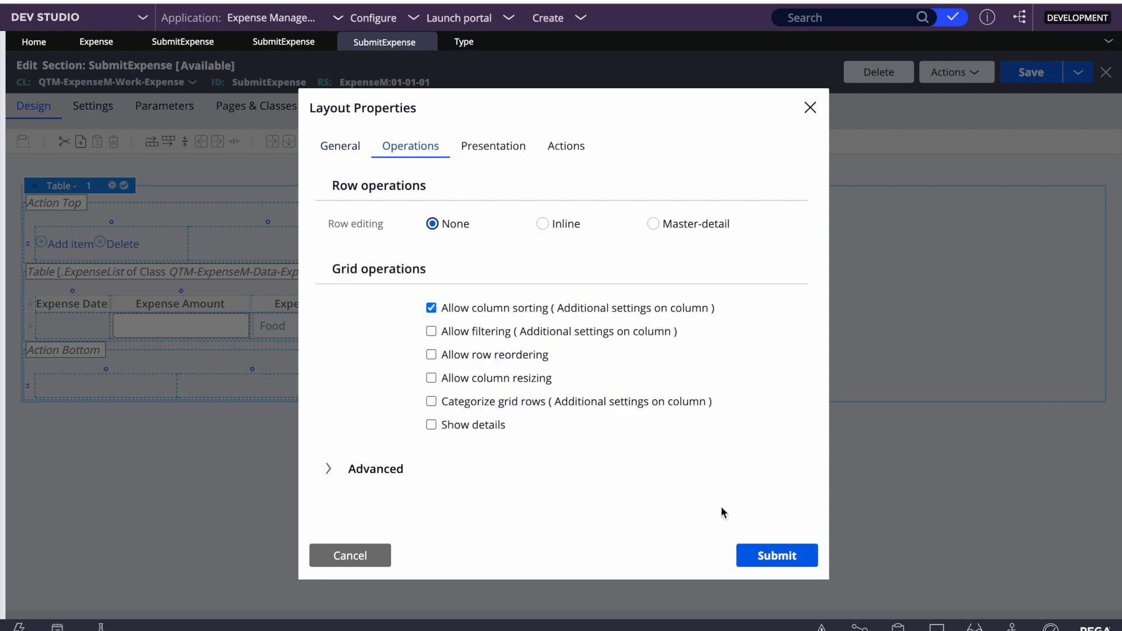
click(790, 563)
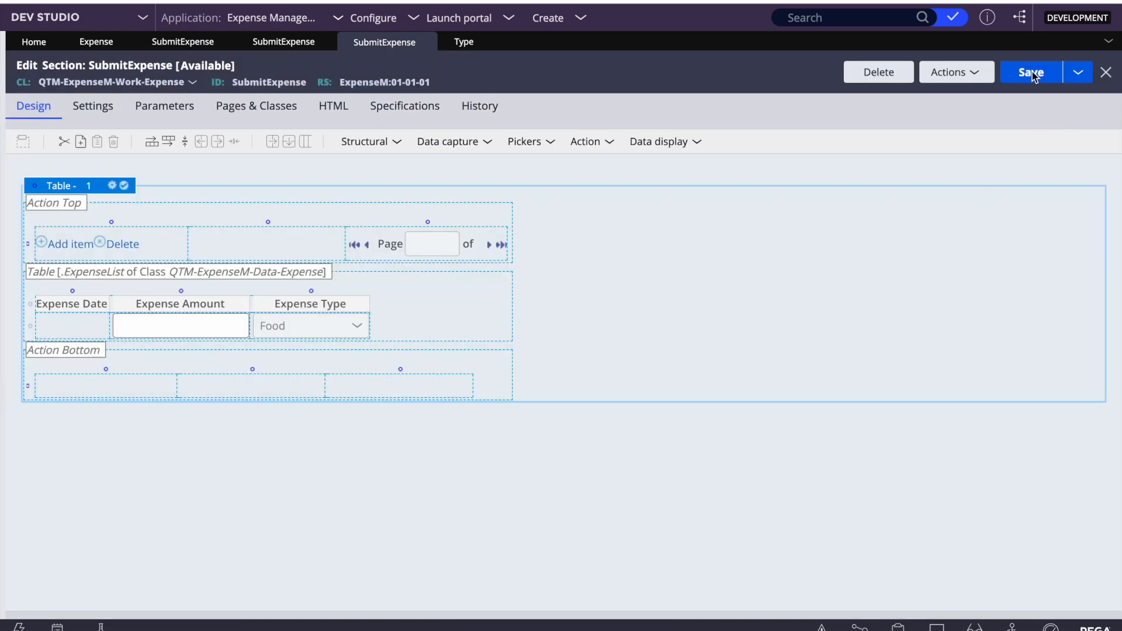
- Save the section and test adding an expense item in the reloaded Submit Expense assignment of case E-2
click(1034, 75)
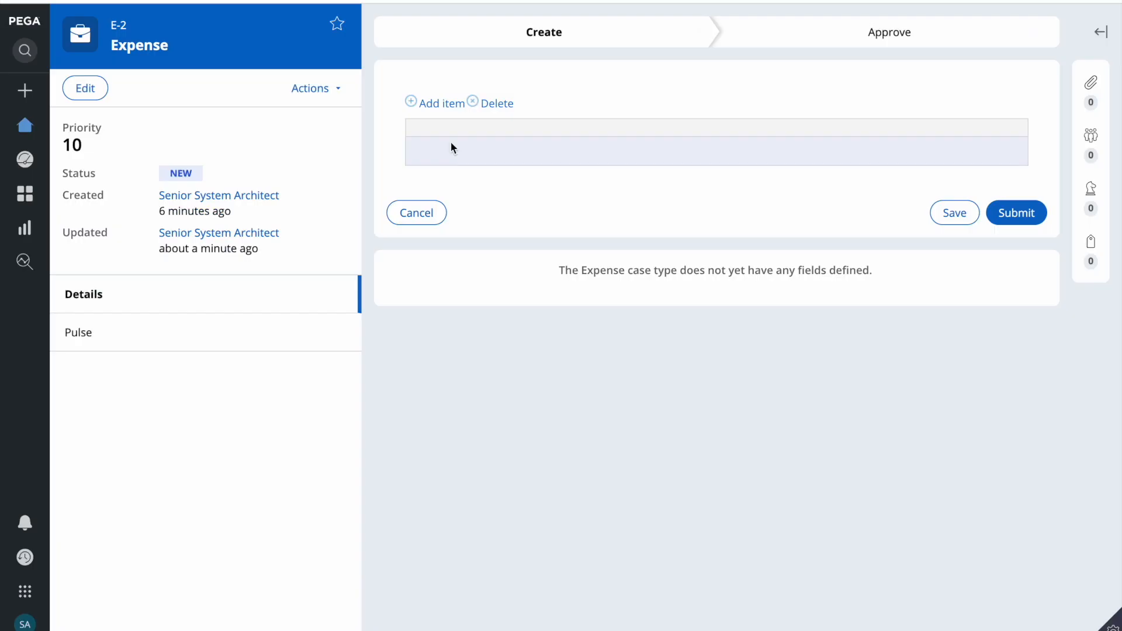
click(313, 88)
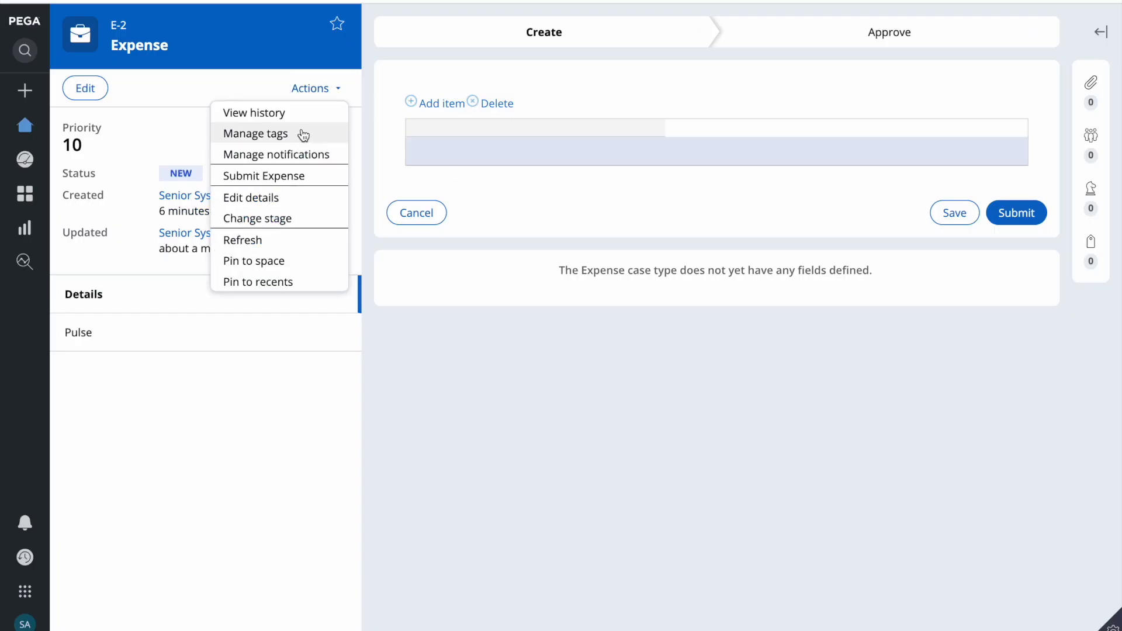
click(242, 240)
click(762, 360)
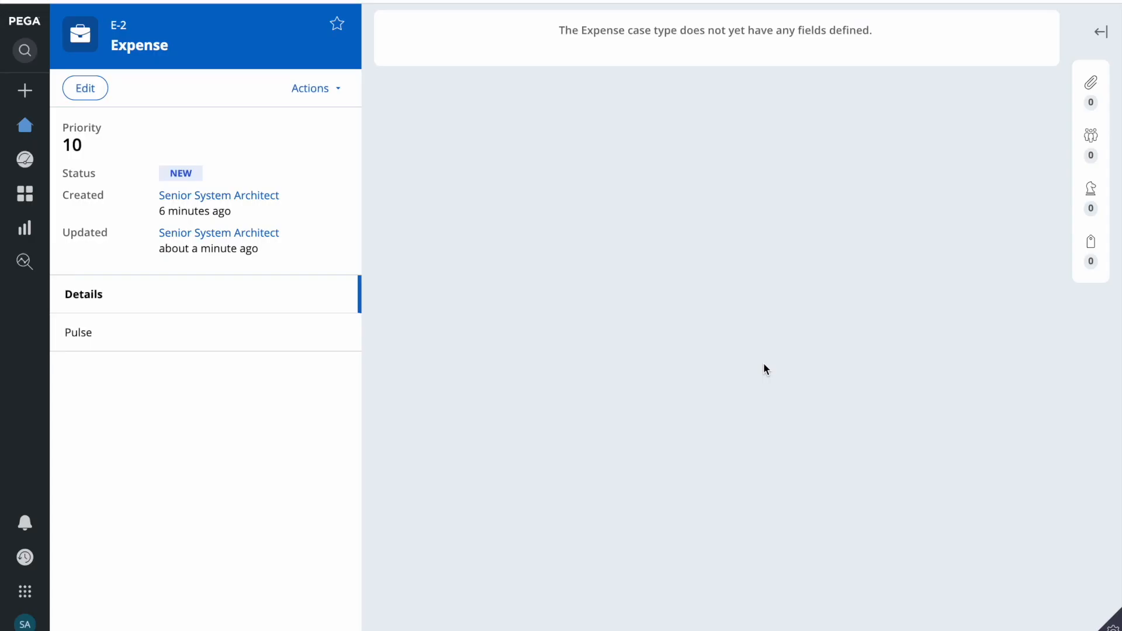
click(1022, 119)
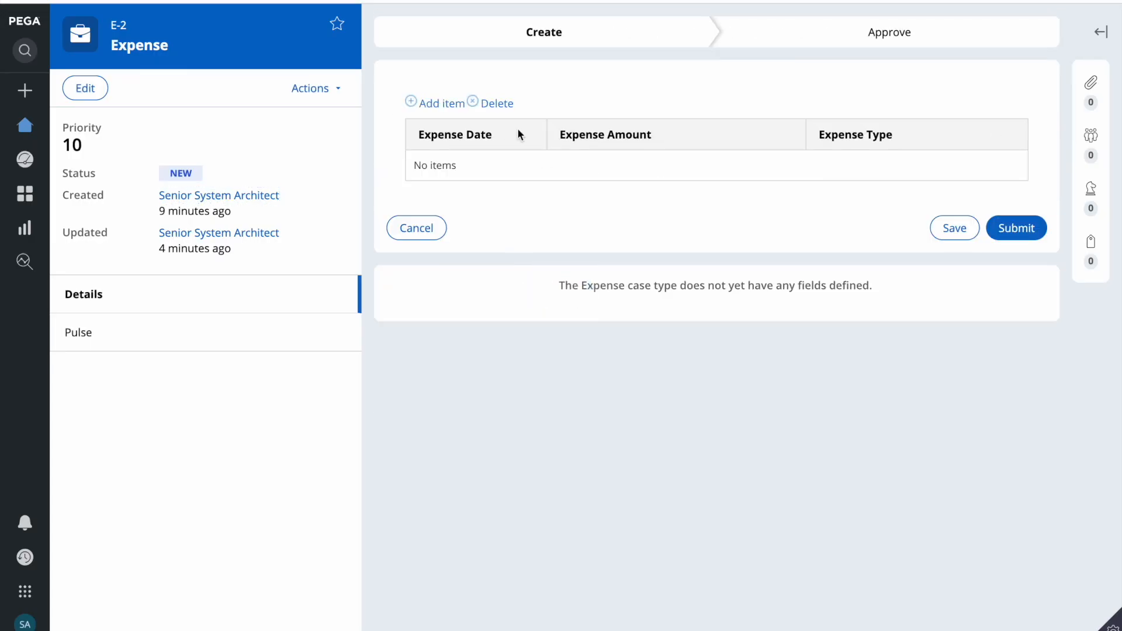
click(440, 105)
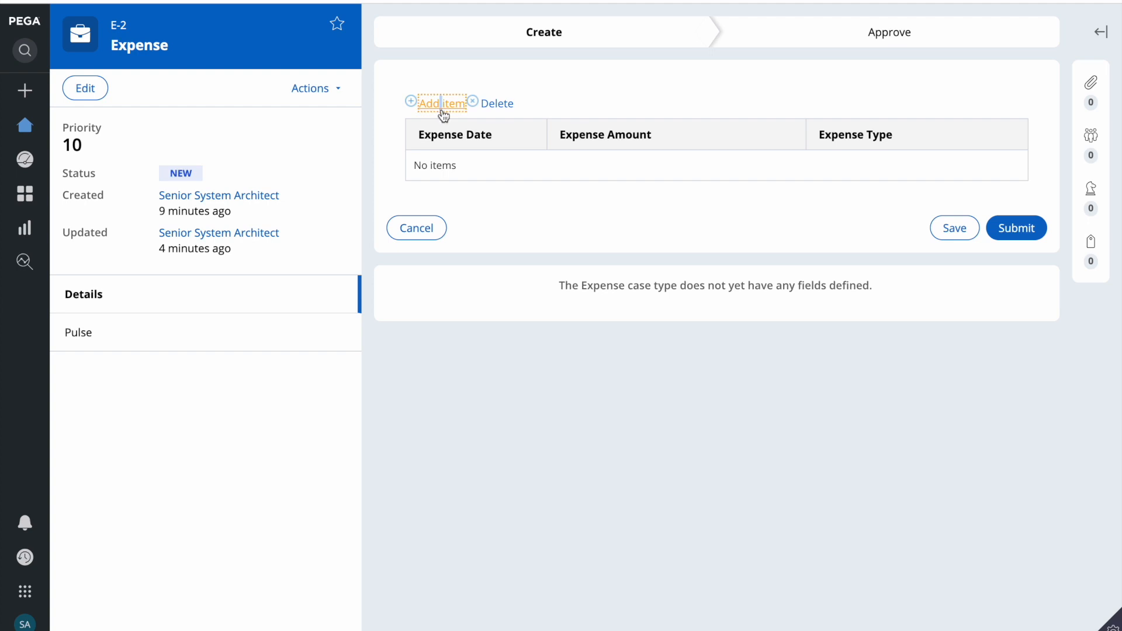
triple_click(425, 107)
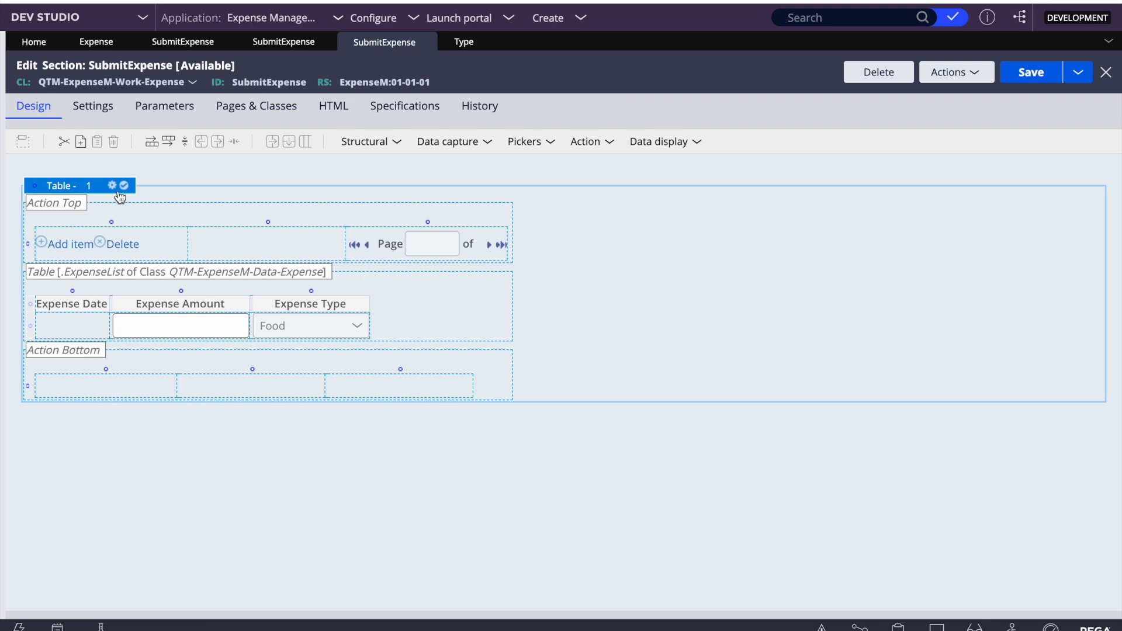
- Set the table's row editing to Inline with the Click row to edit mode, and save the section
click(112, 185)
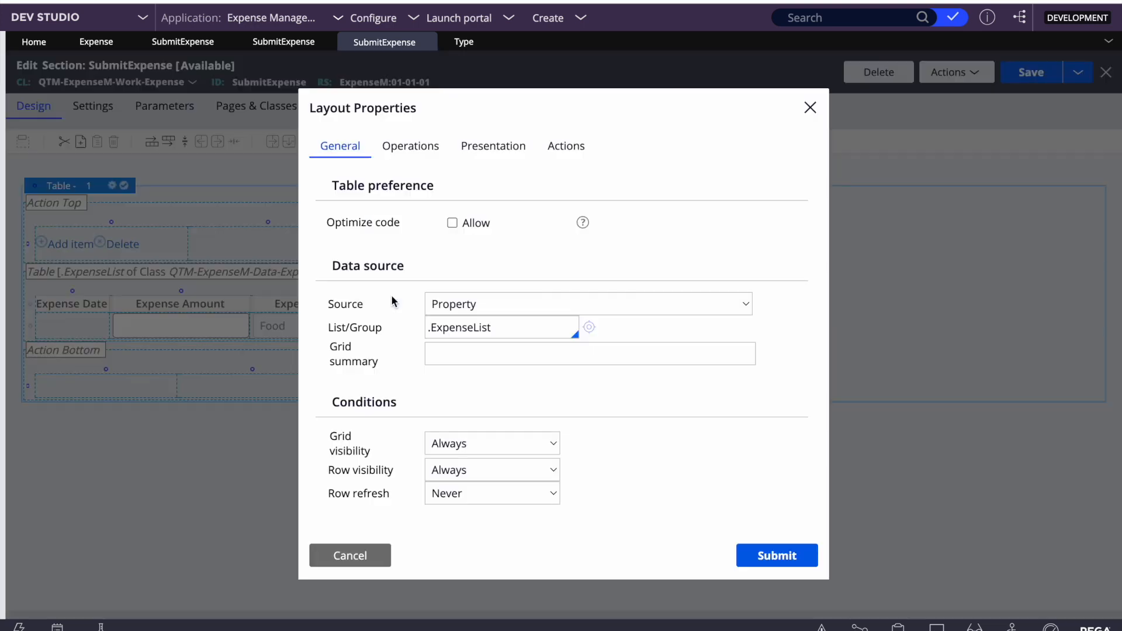
click(412, 147)
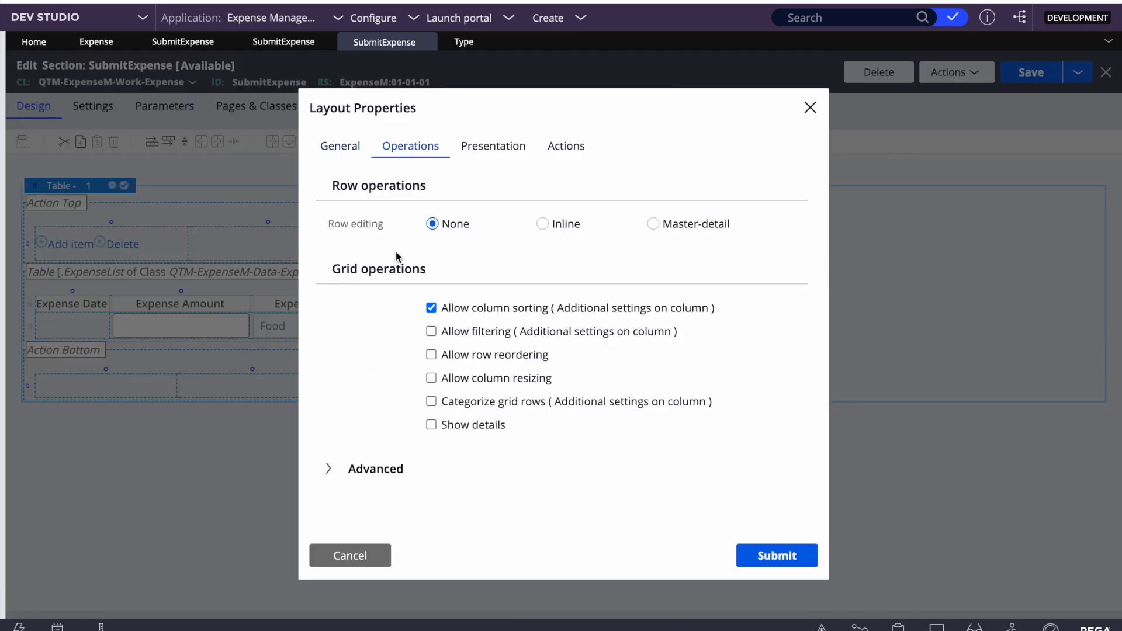
click(543, 224)
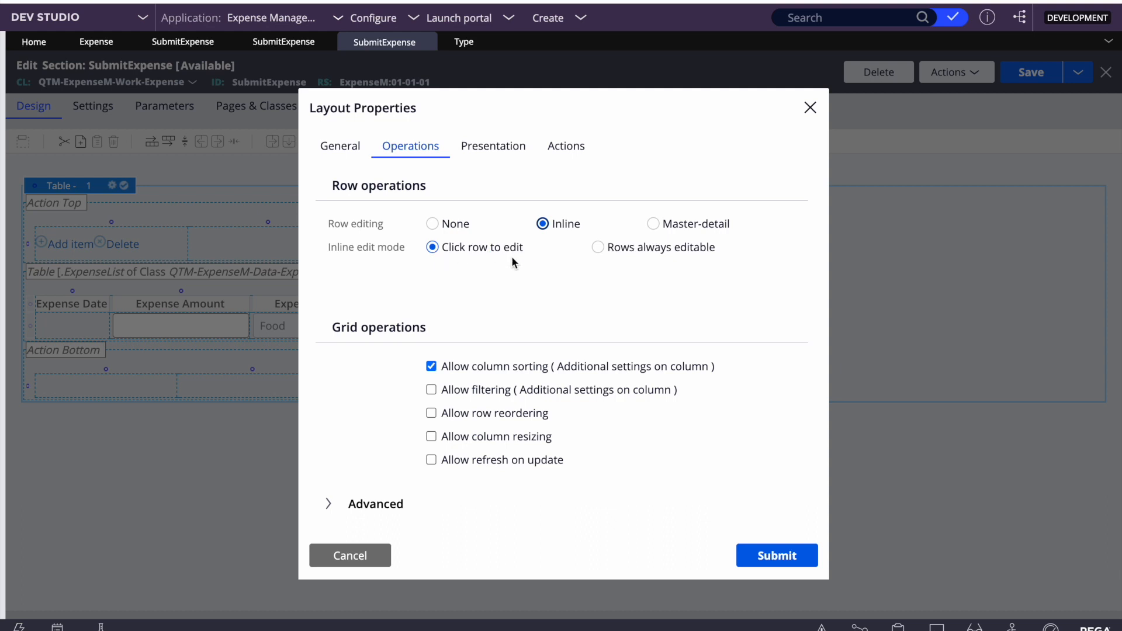
click(782, 541)
click(1027, 77)
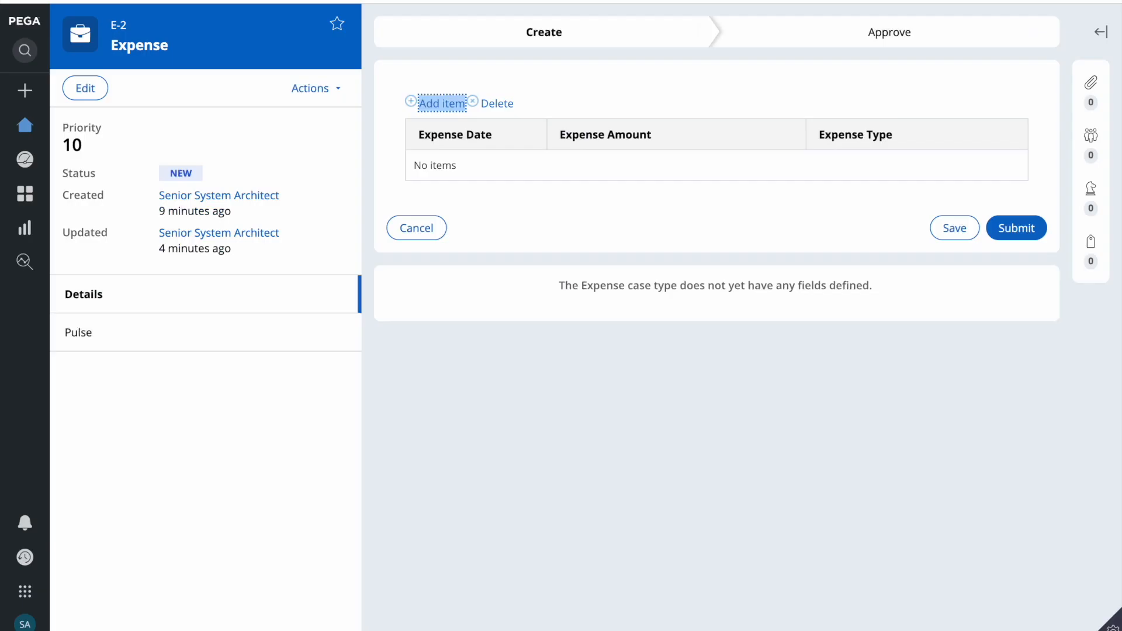
- Refresh case E-2 and reopen its Submit Expense assignment
click(310, 87)
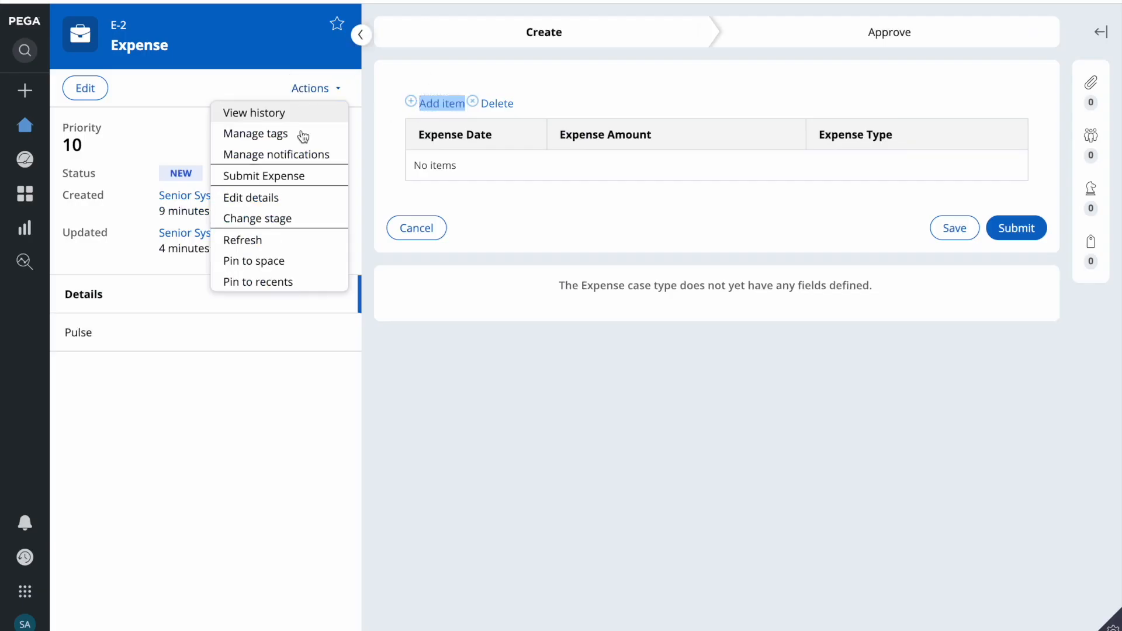
click(243, 240)
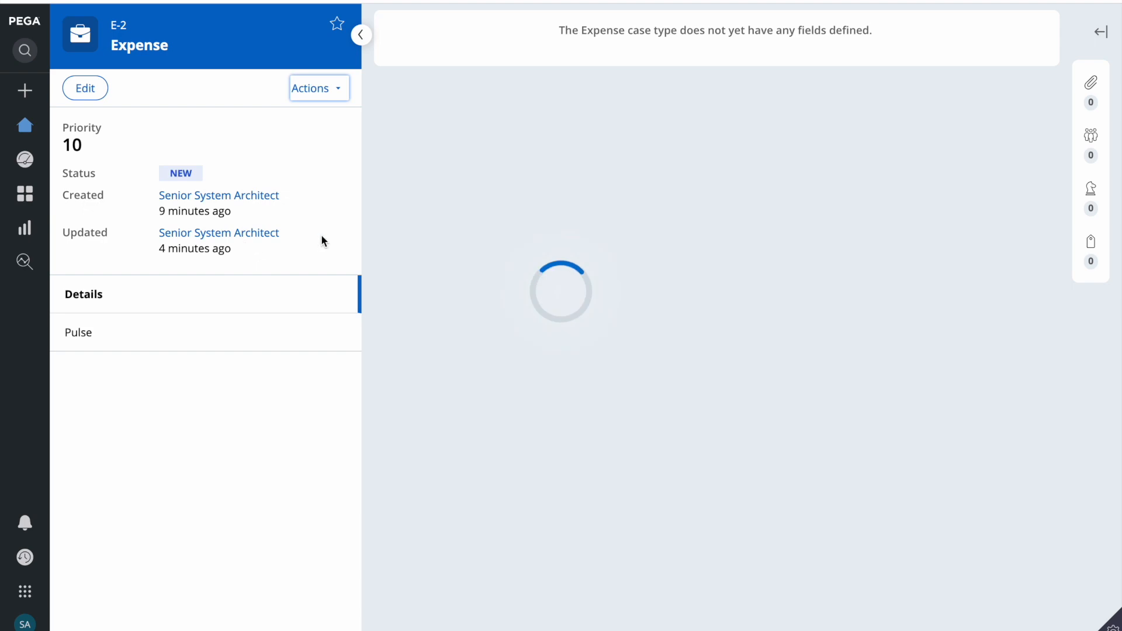
click(1017, 120)
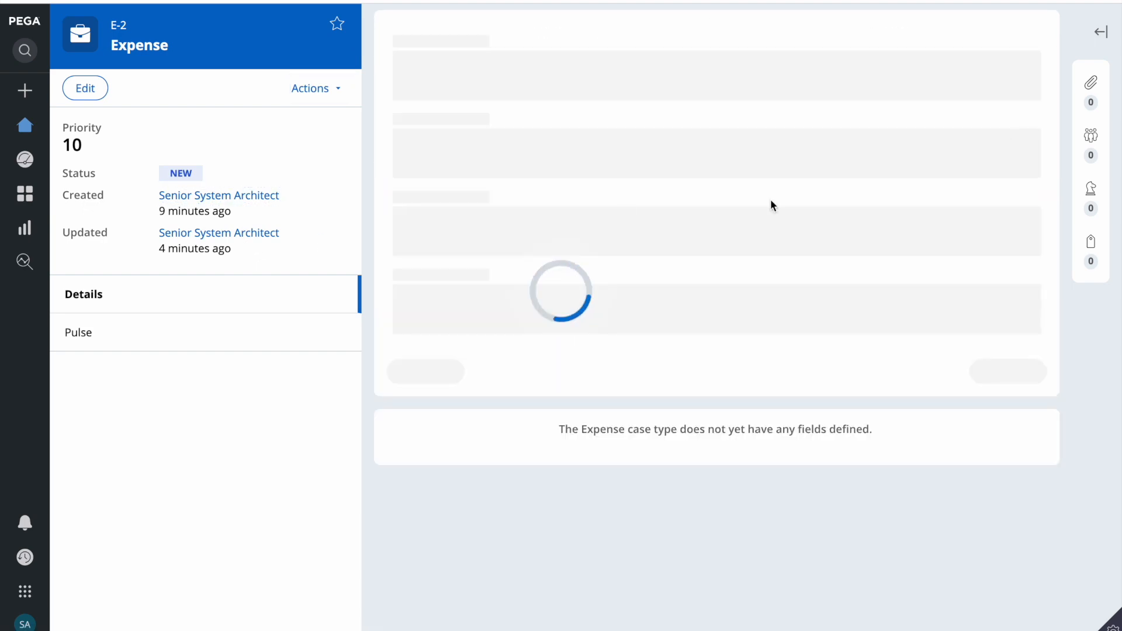
- Add two expense items to the table and select each row to test the click-to-edit behaviour
click(442, 103)
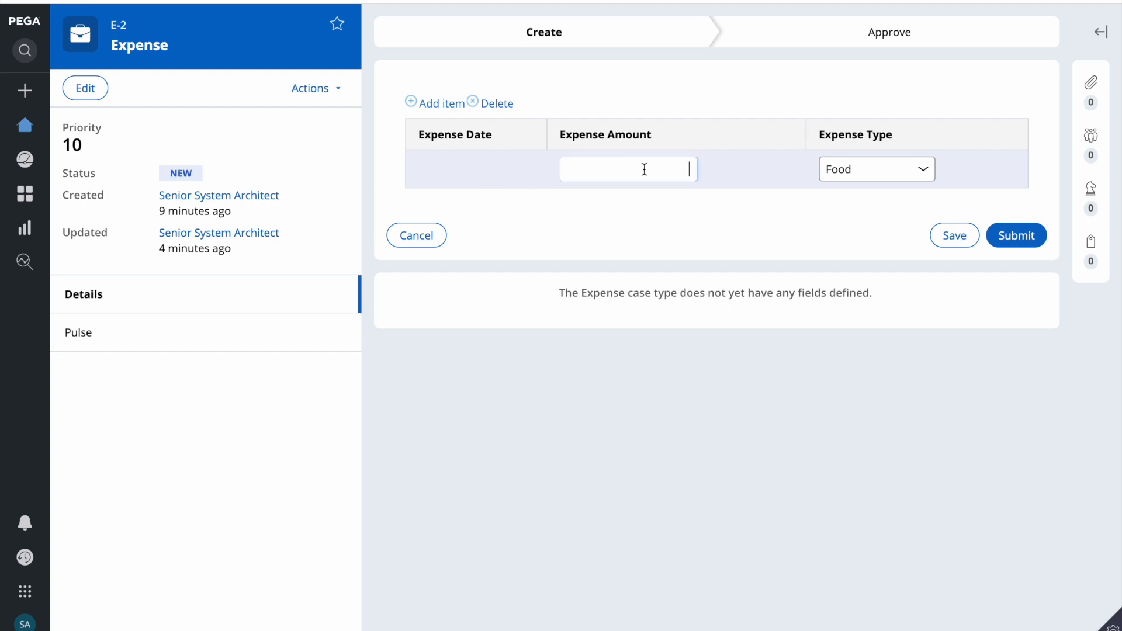
click(487, 176)
click(661, 171)
click(435, 103)
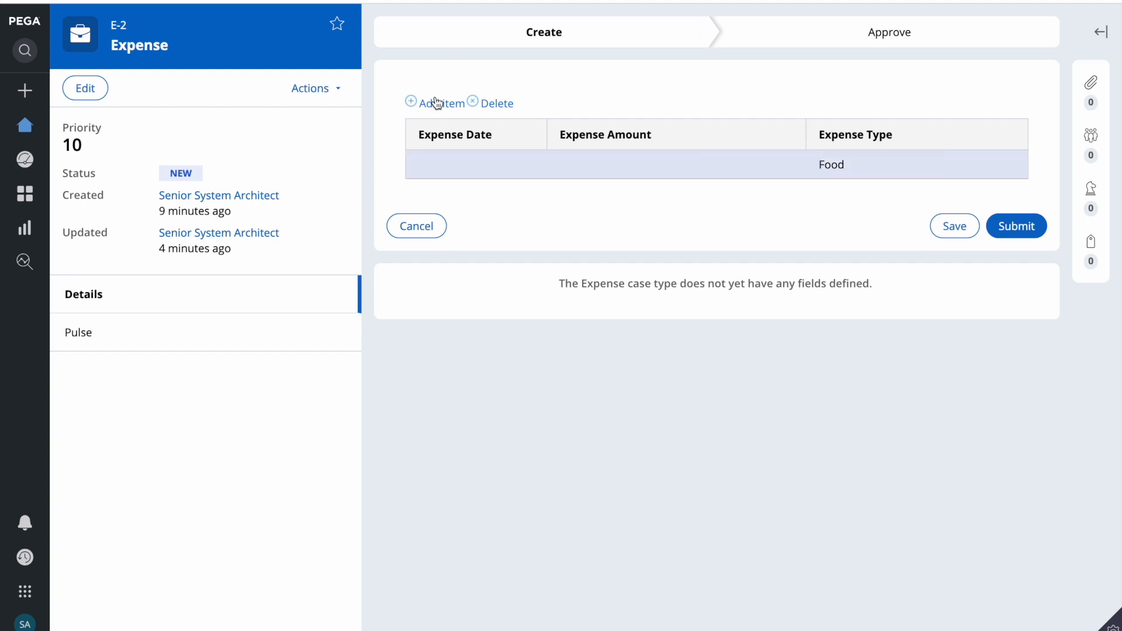
click(494, 176)
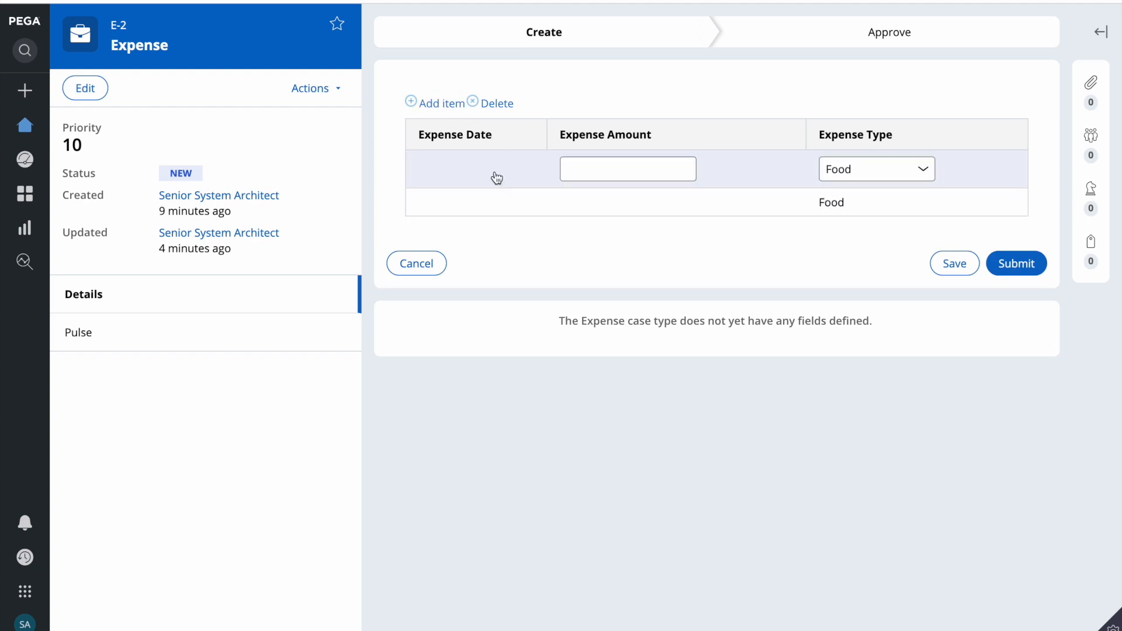
click(478, 207)
click(460, 167)
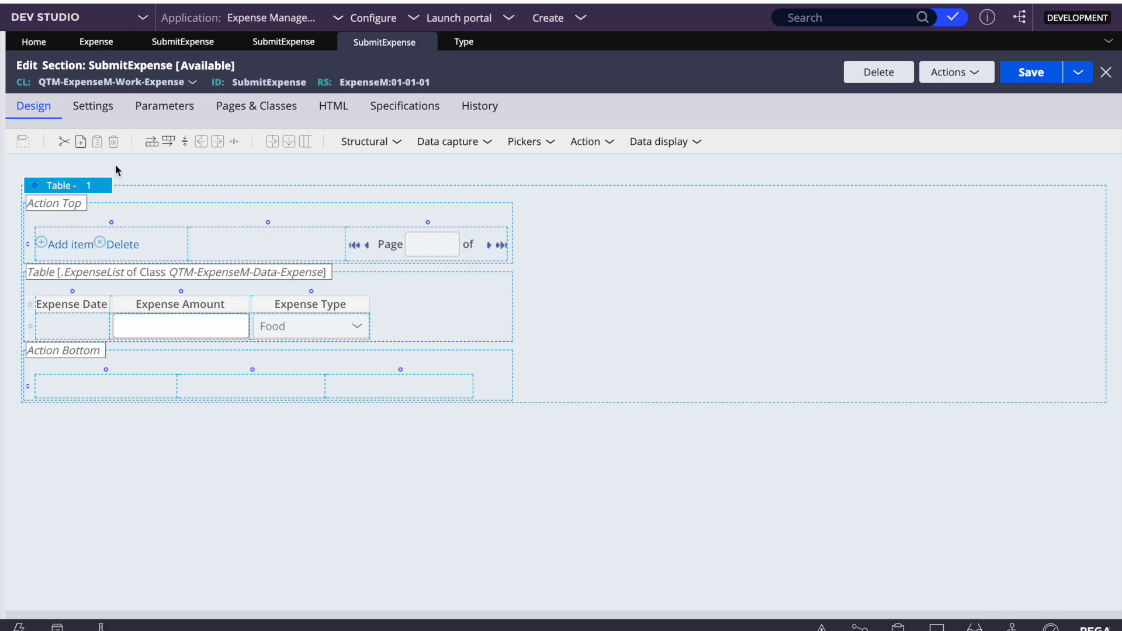
- Change the table's inline edit mode to Rows always editable in its layout properties, and save the section
click(86, 194)
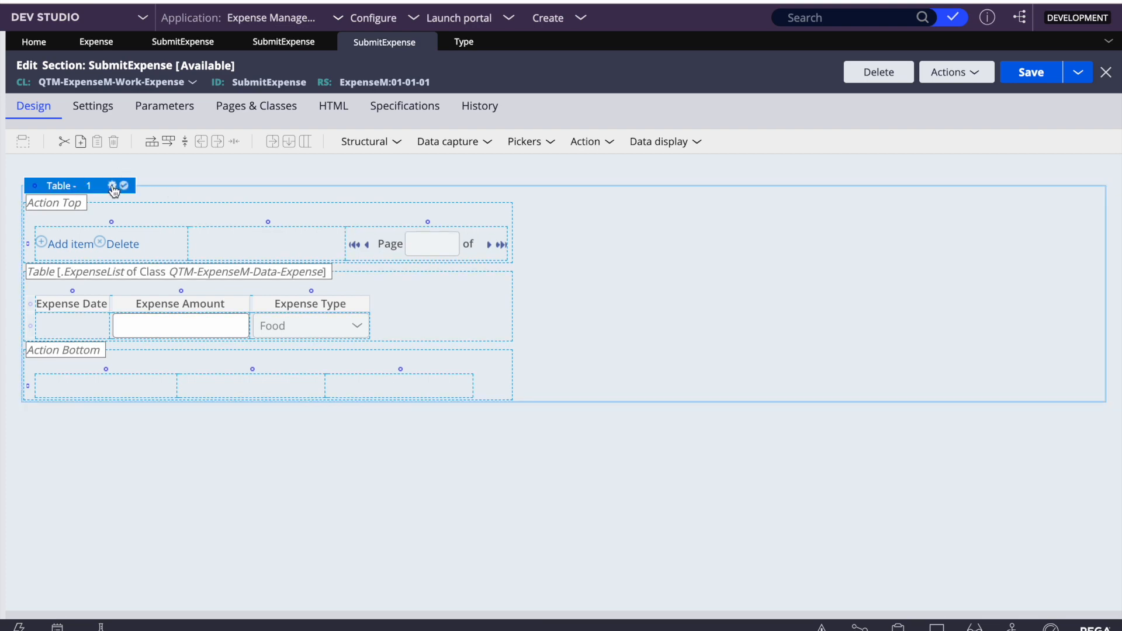
click(113, 185)
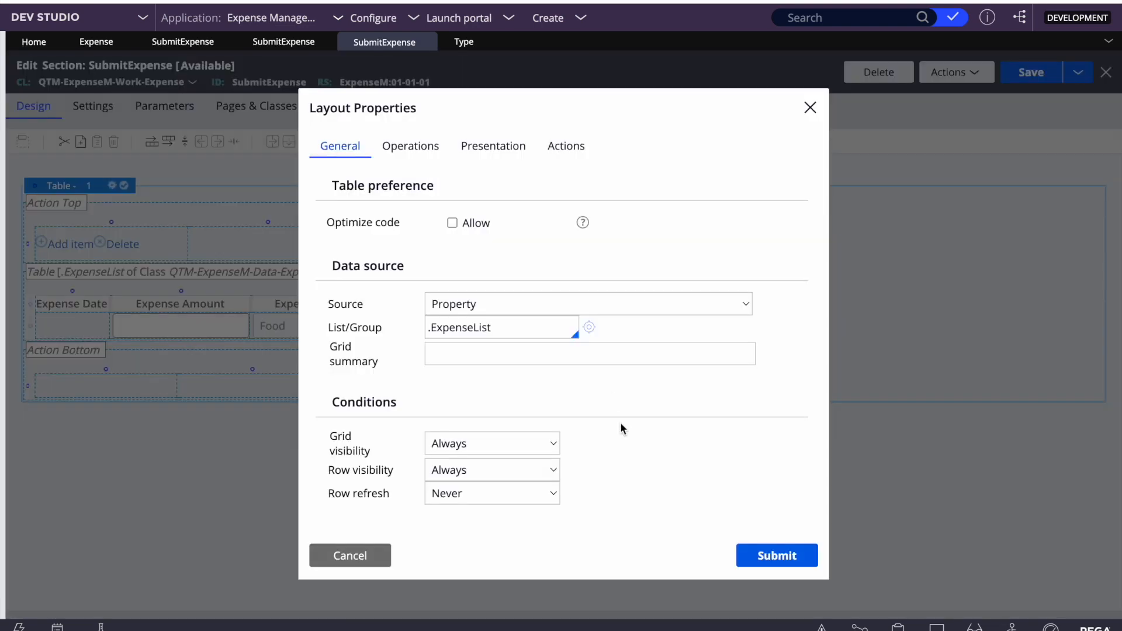
click(473, 149)
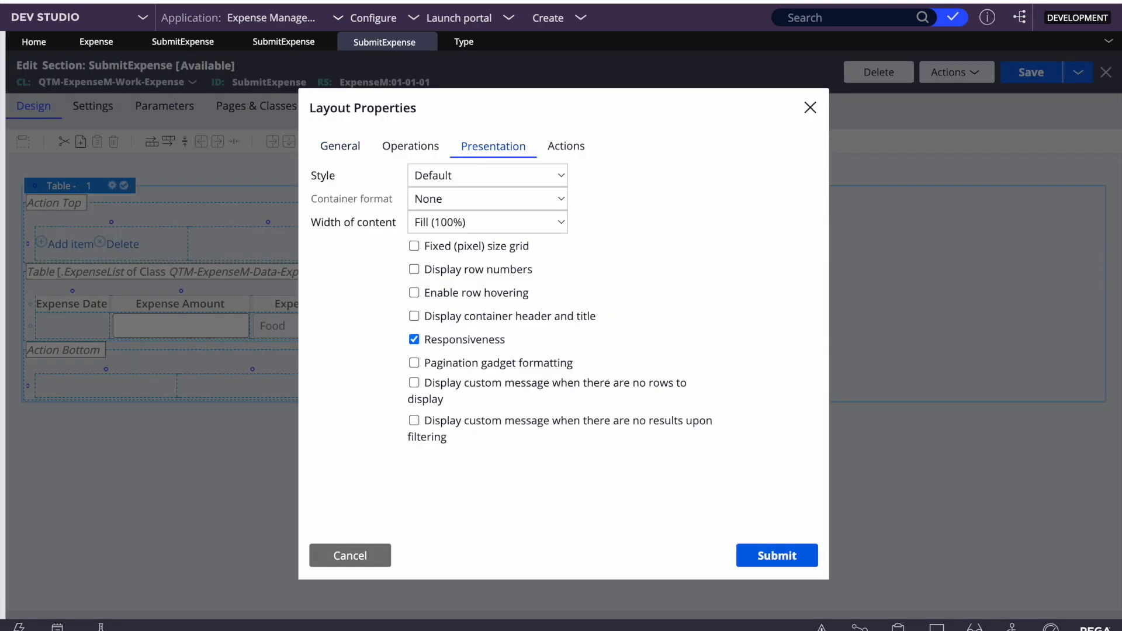
click(407, 145)
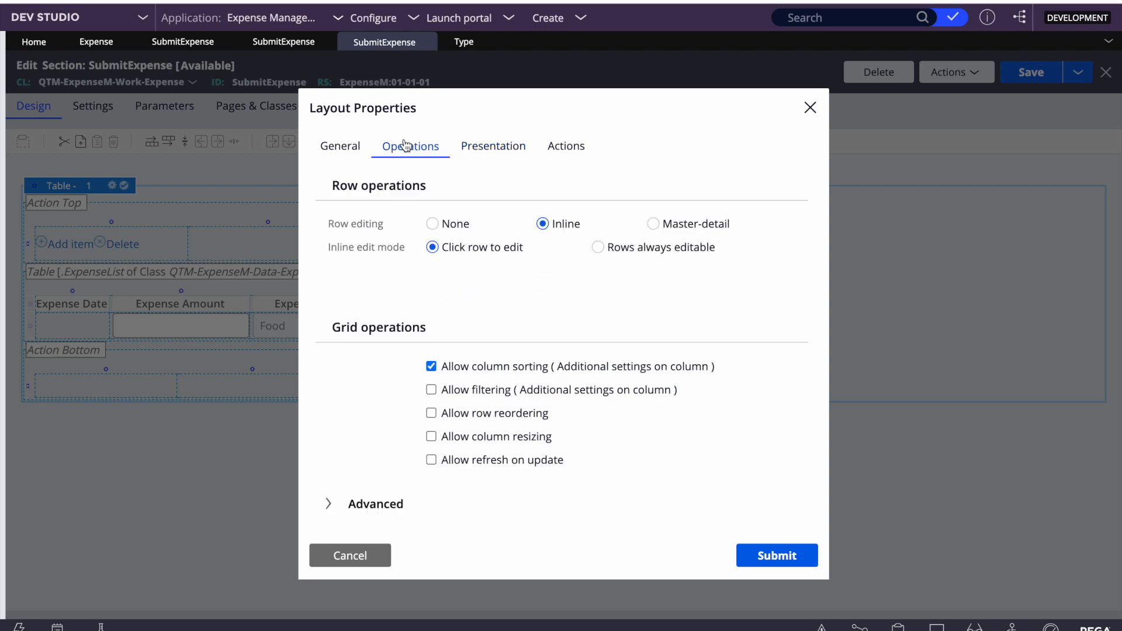
click(598, 246)
click(767, 558)
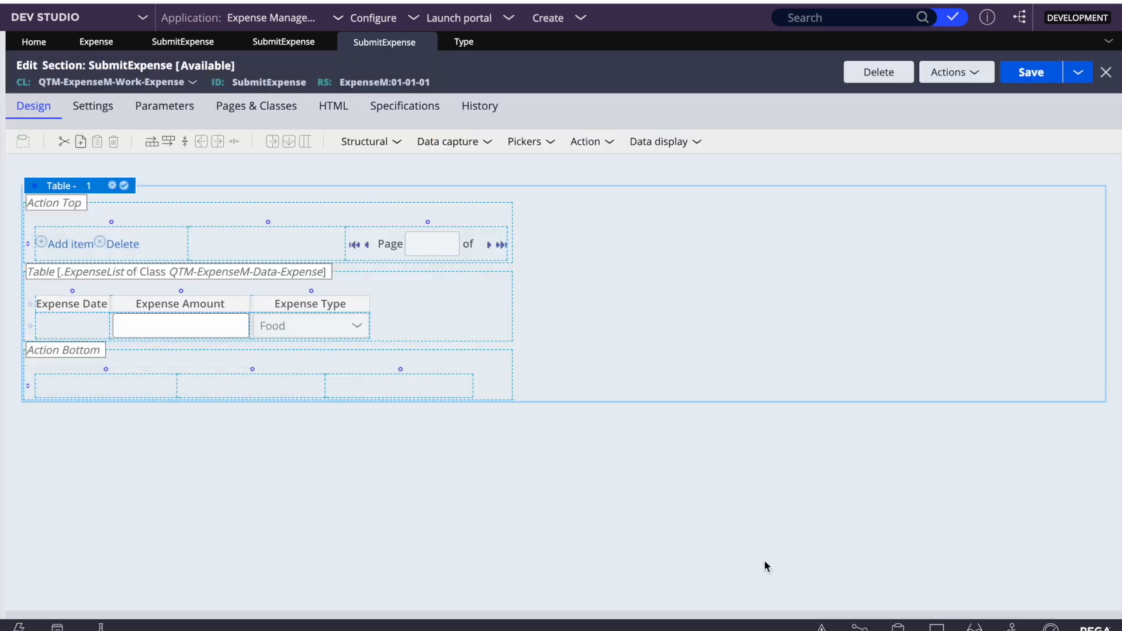
click(1027, 72)
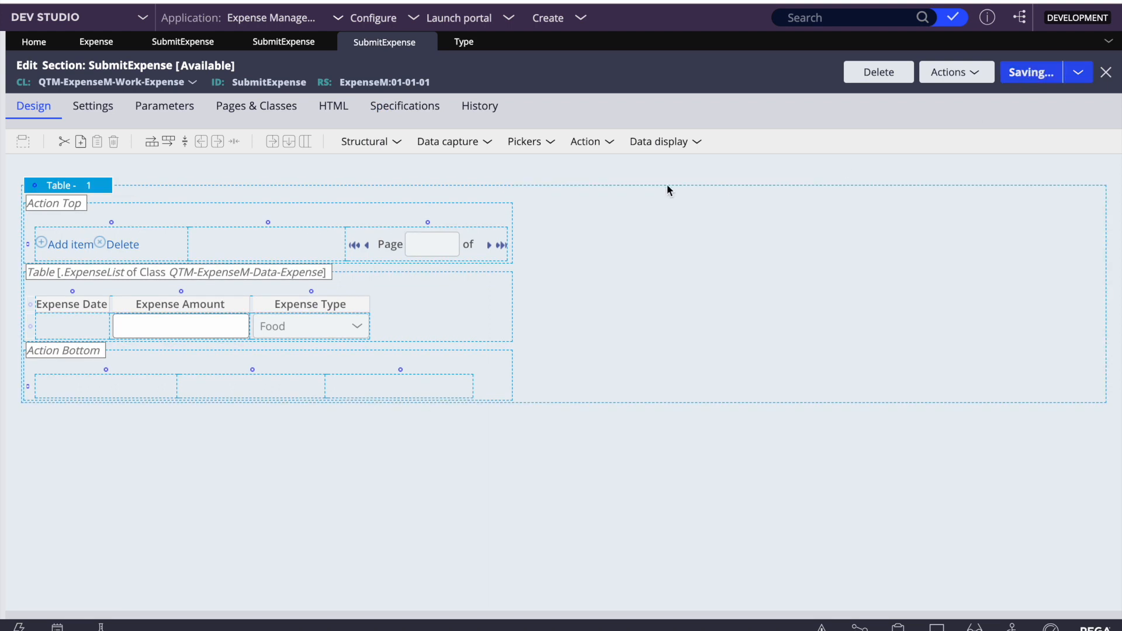
- Set the property of the data cell under Expense Date to .ExpenseDate and submit the cell properties
click(66, 327)
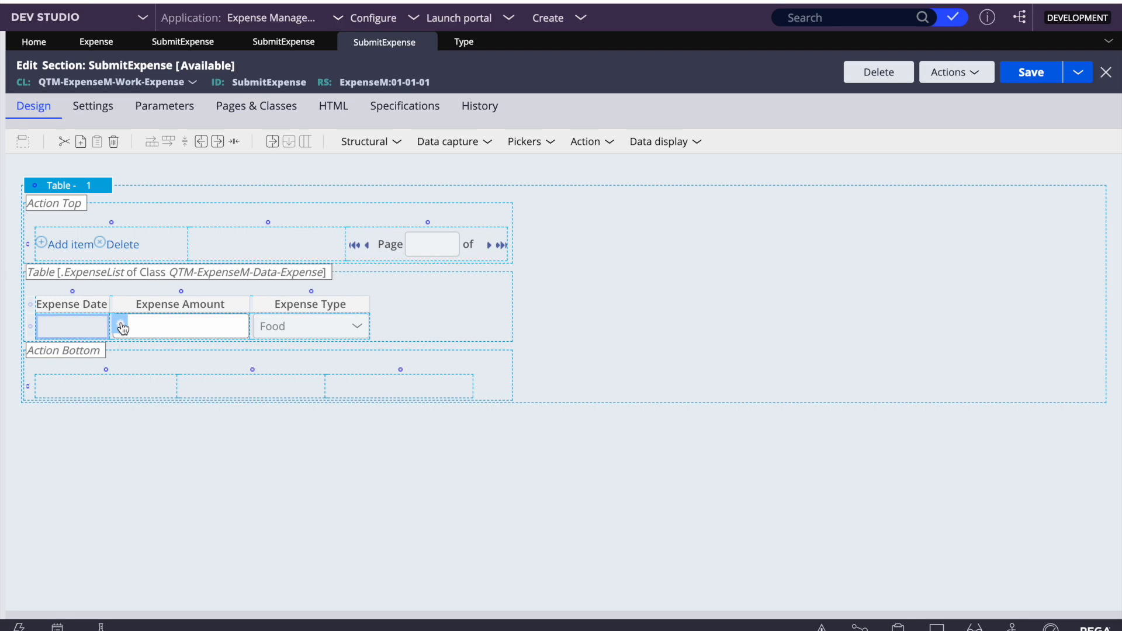
click(122, 325)
click(411, 193)
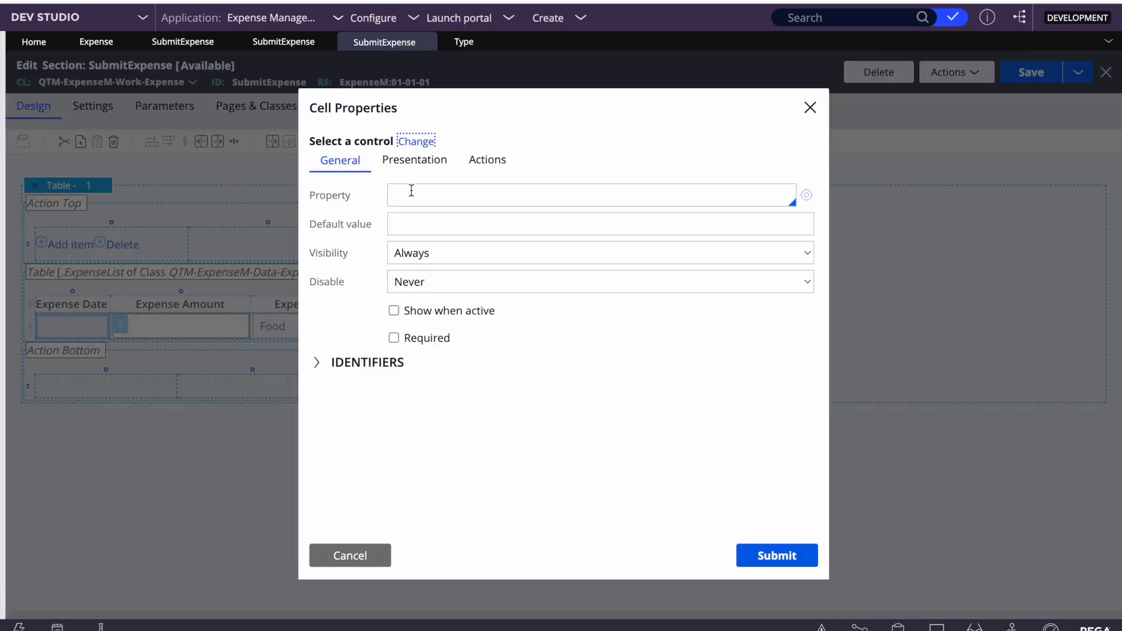
text(.)
key(Down)
key(Down)
key(Return)
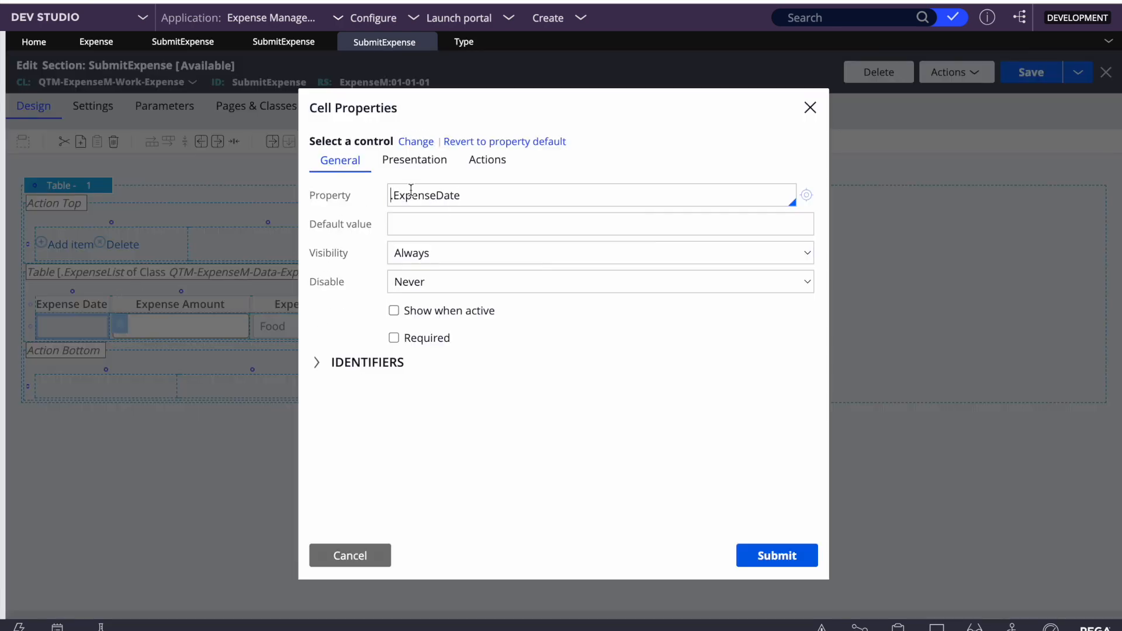
click(769, 555)
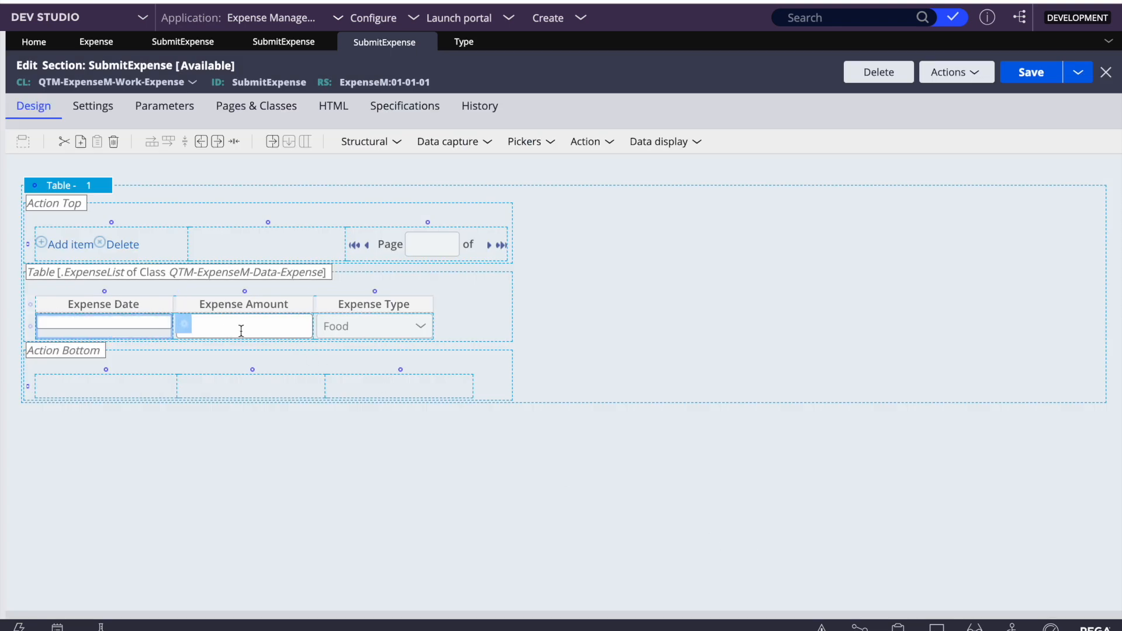
- Check the Expense Amount data cell's properties, submit them and save the section
click(381, 320)
click(265, 322)
click(324, 326)
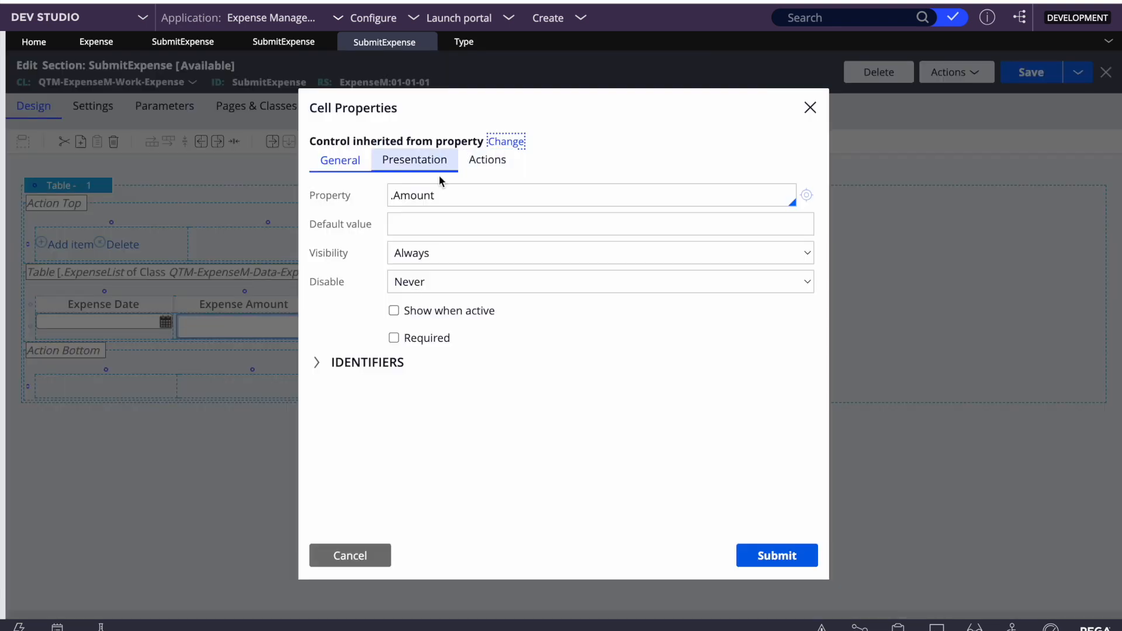
click(768, 557)
click(1046, 72)
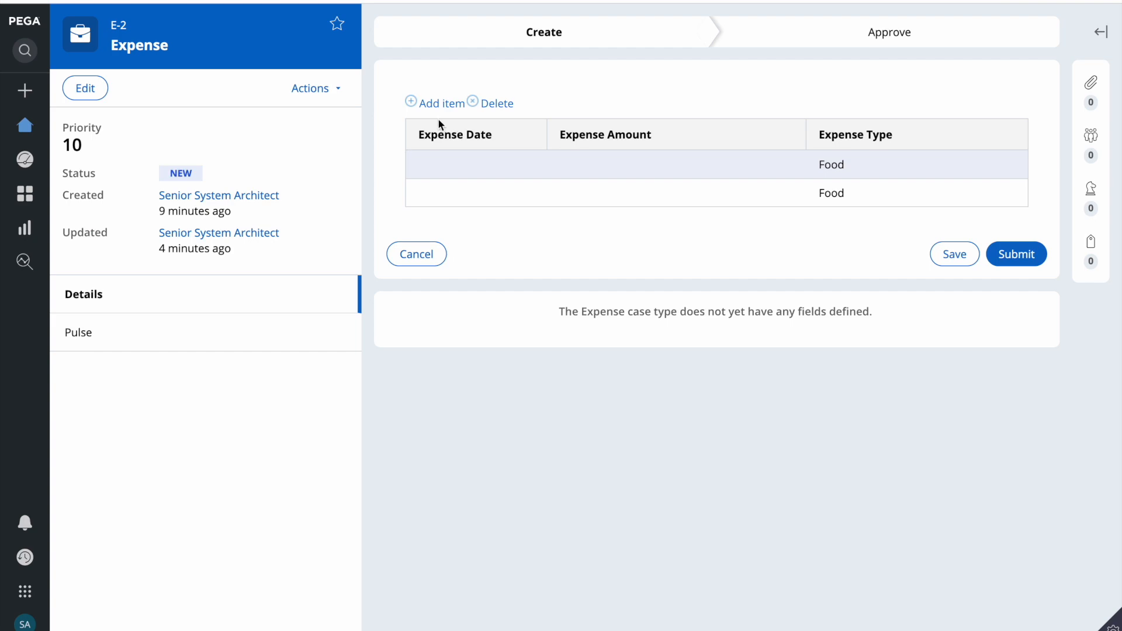
- Refresh case E-2, discarding the unsaved changes, and reopen its Submit Expense assignment
click(298, 88)
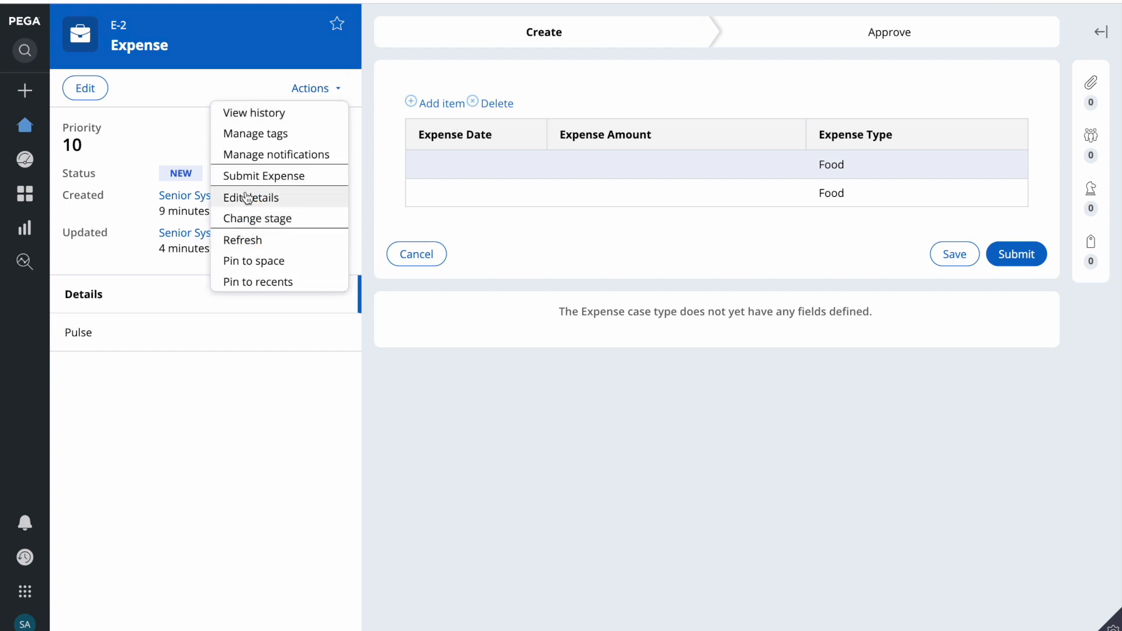
click(239, 245)
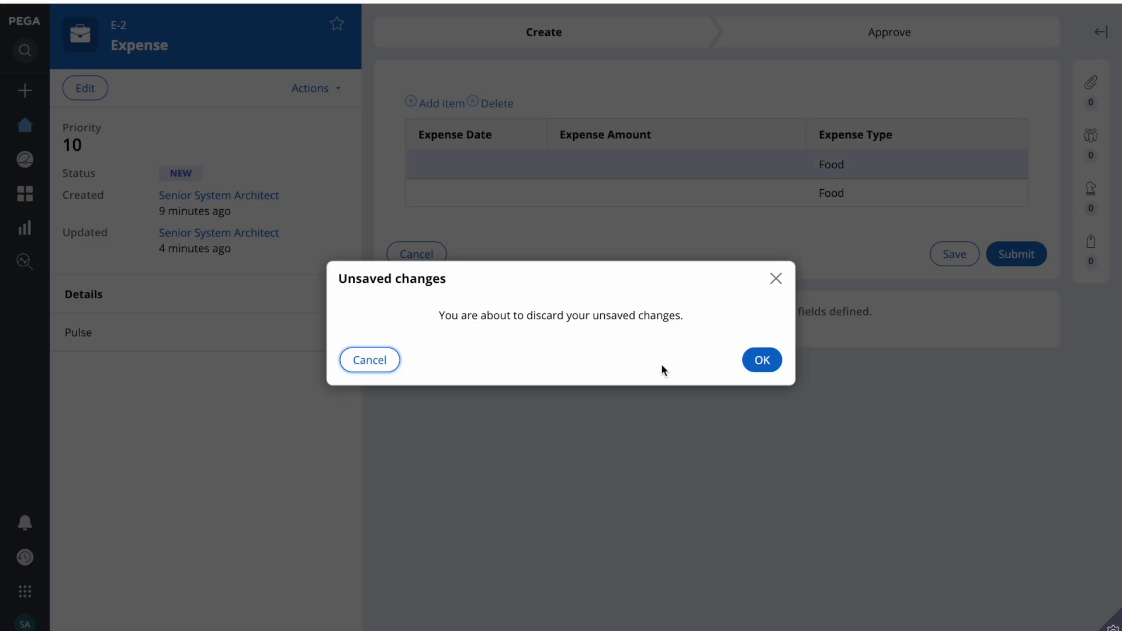
click(759, 364)
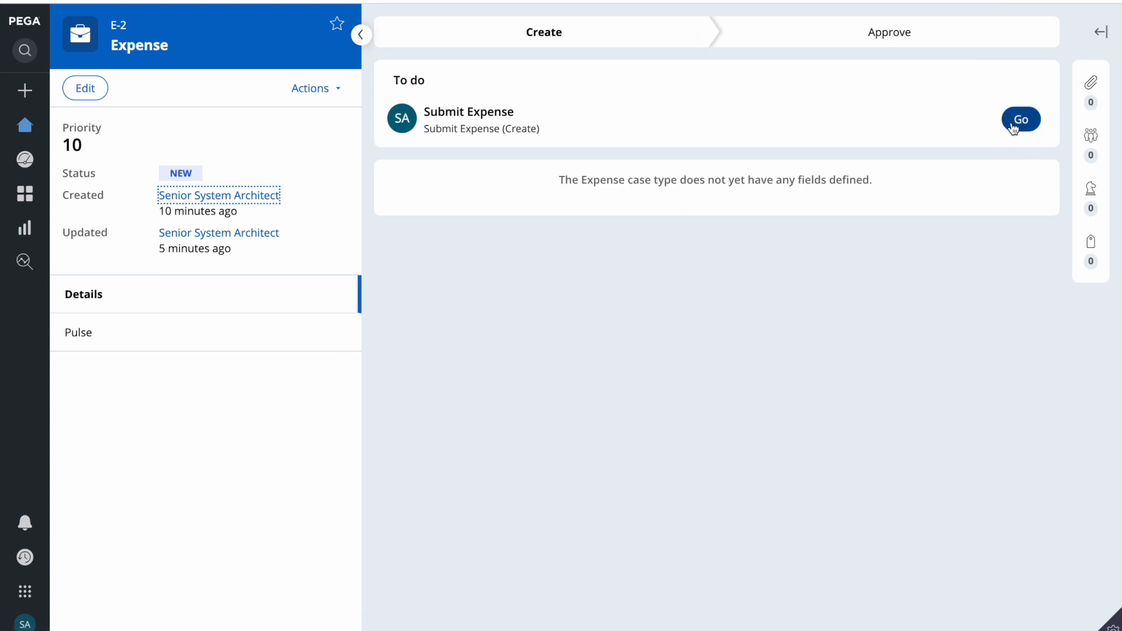
click(1016, 121)
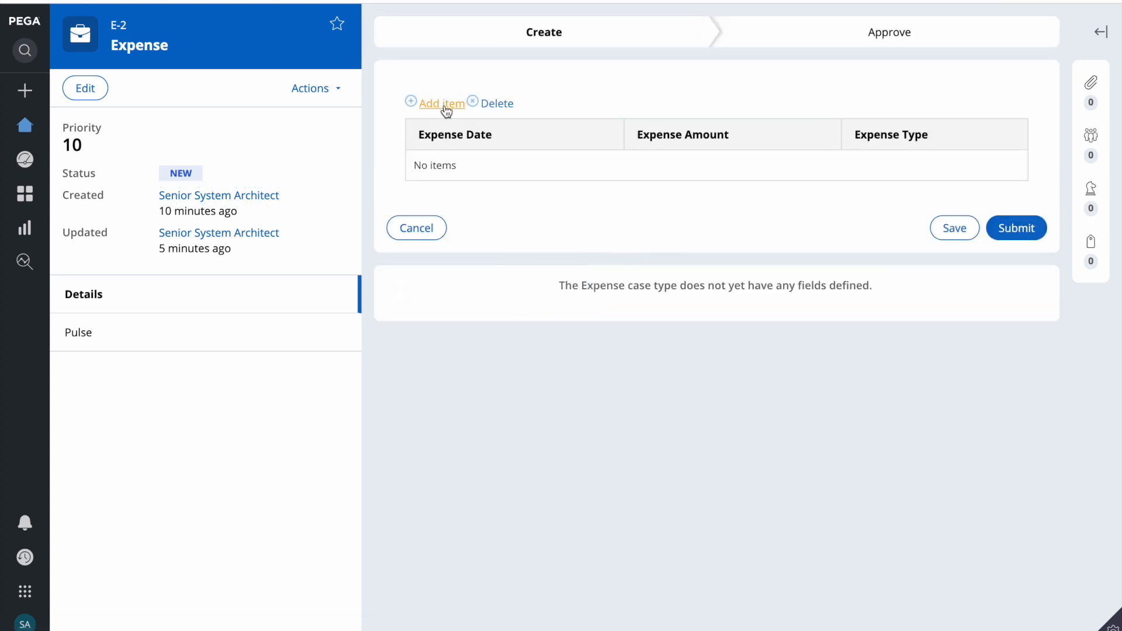
- Add several expense items to the table to test the always-editable date, amount and type fields
click(442, 104)
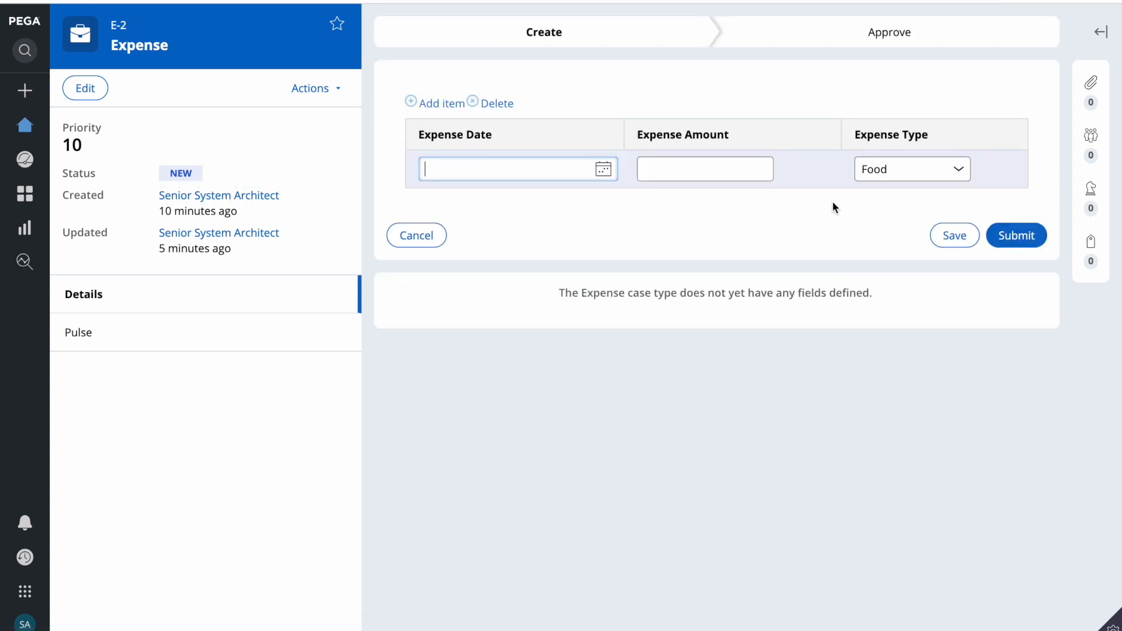
click(459, 106)
click(444, 103)
click(444, 104)
click(444, 104)
click(444, 103)
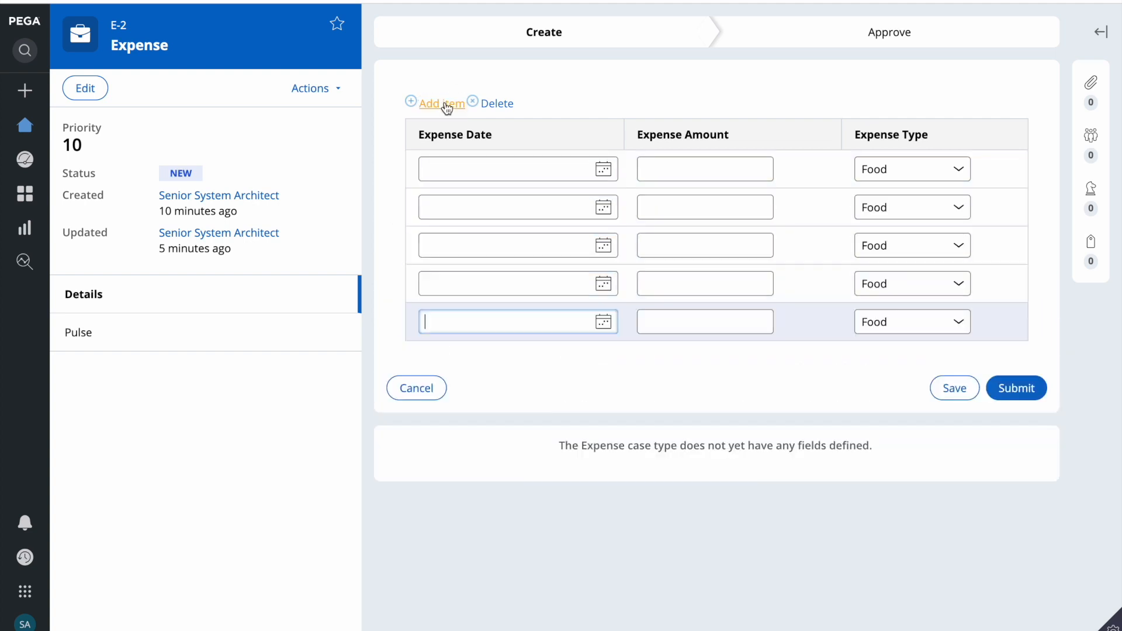
- Delete all the empty expense rows from the table and dismiss the row-selection alert
click(496, 105)
click(497, 104)
click(496, 104)
click(497, 104)
click(497, 104)
click(497, 104)
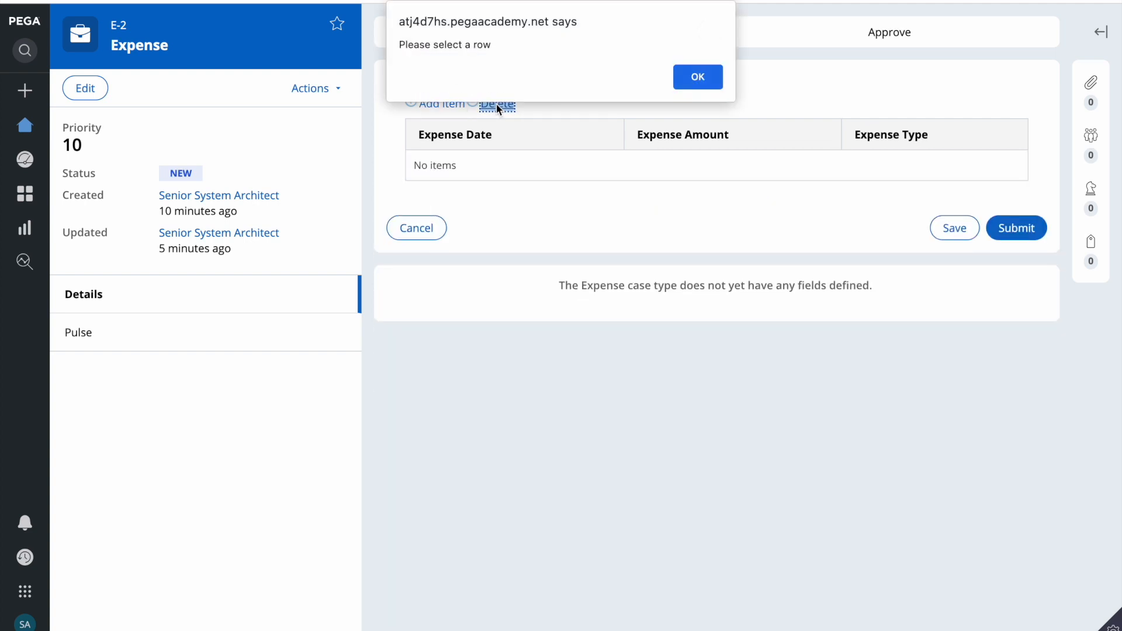
click(696, 76)
- Add a Food expense item dated 8/21/2022 with amount 200, then save and reopen the Submit Expense assignment
click(444, 103)
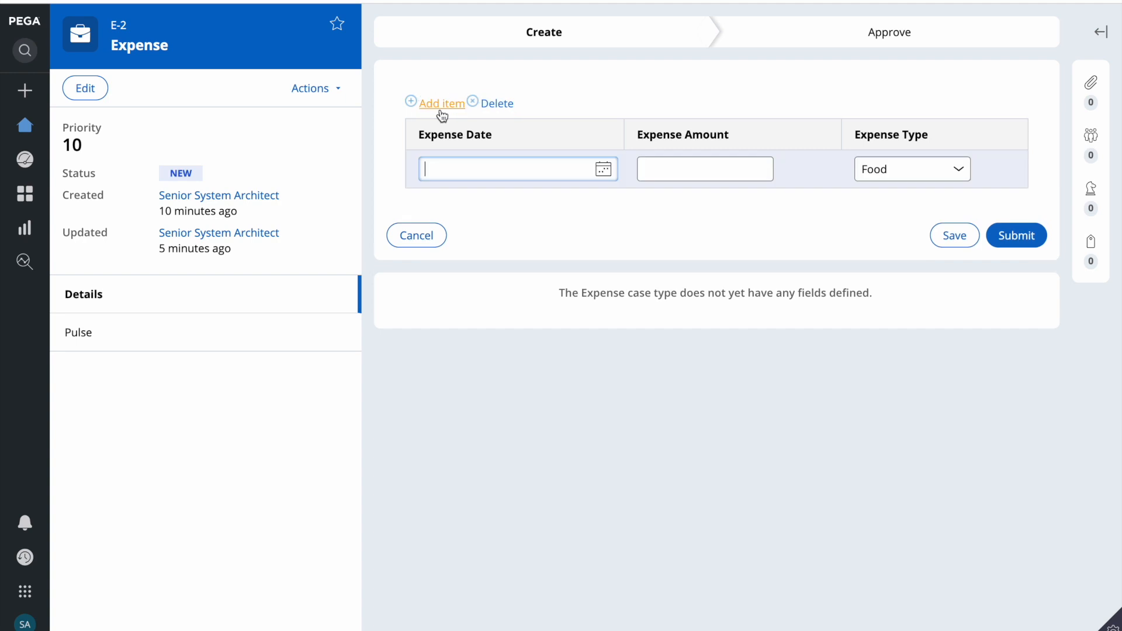
click(604, 170)
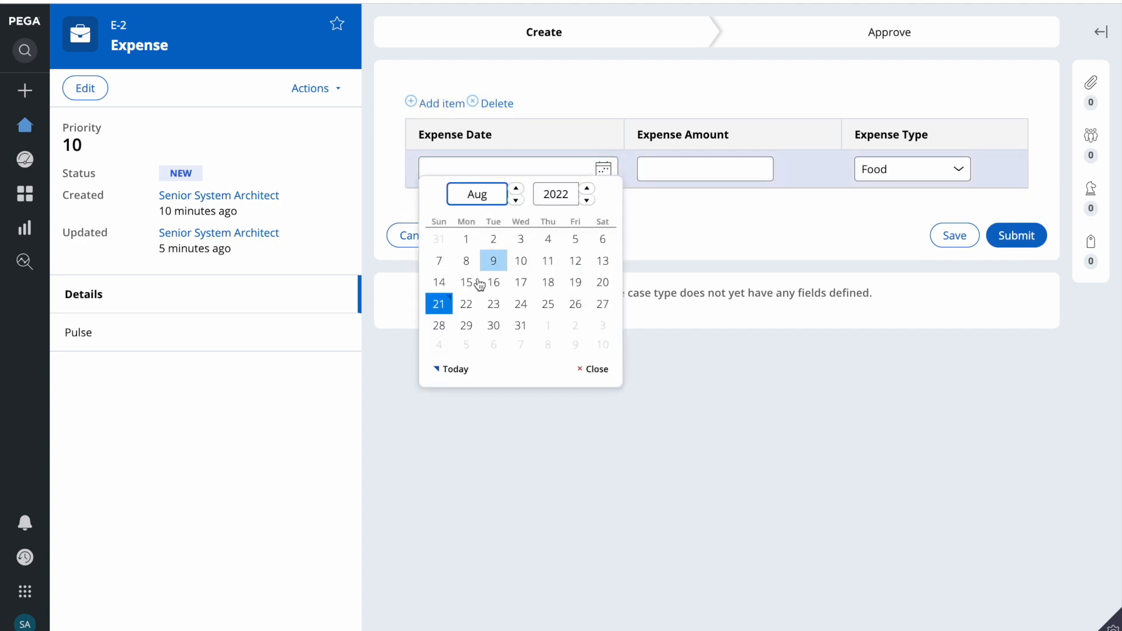
click(454, 306)
click(707, 164)
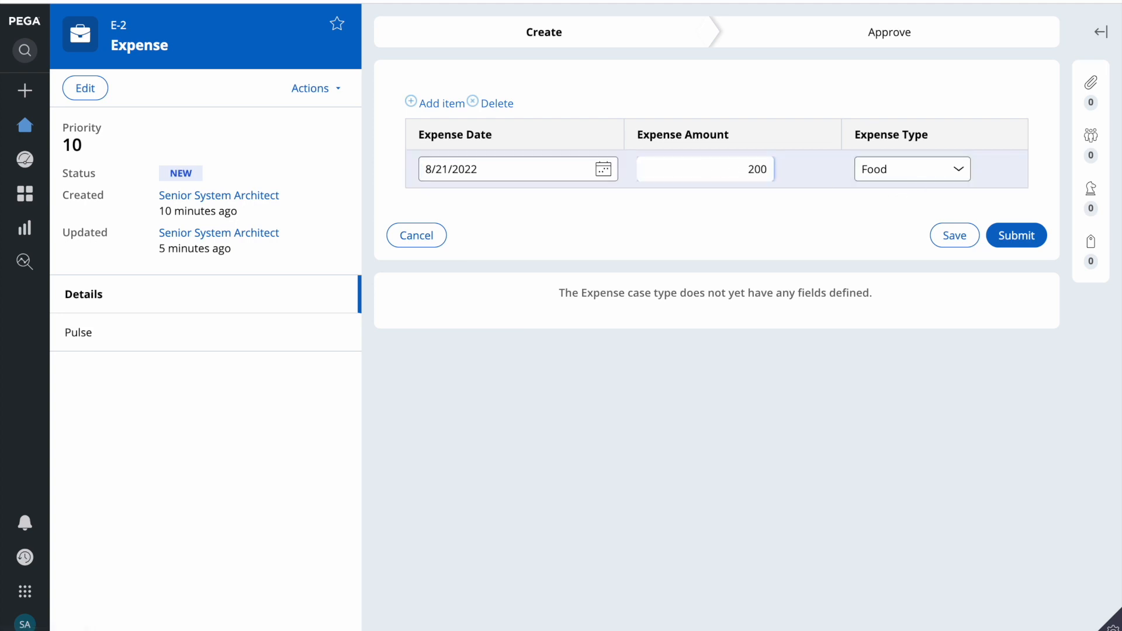
click(917, 175)
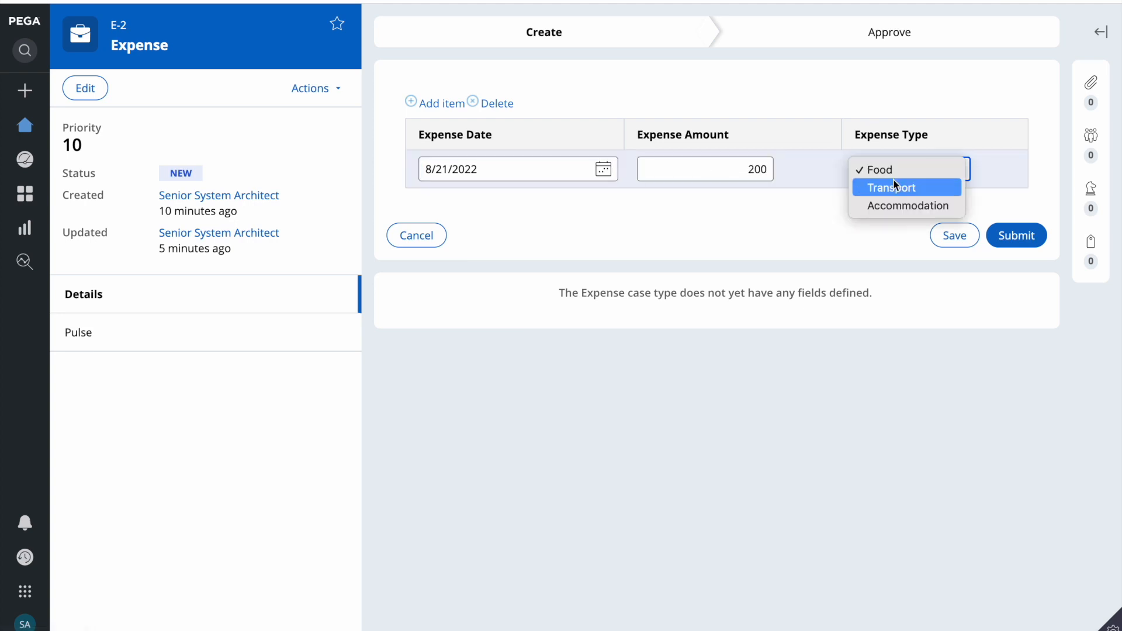
click(889, 175)
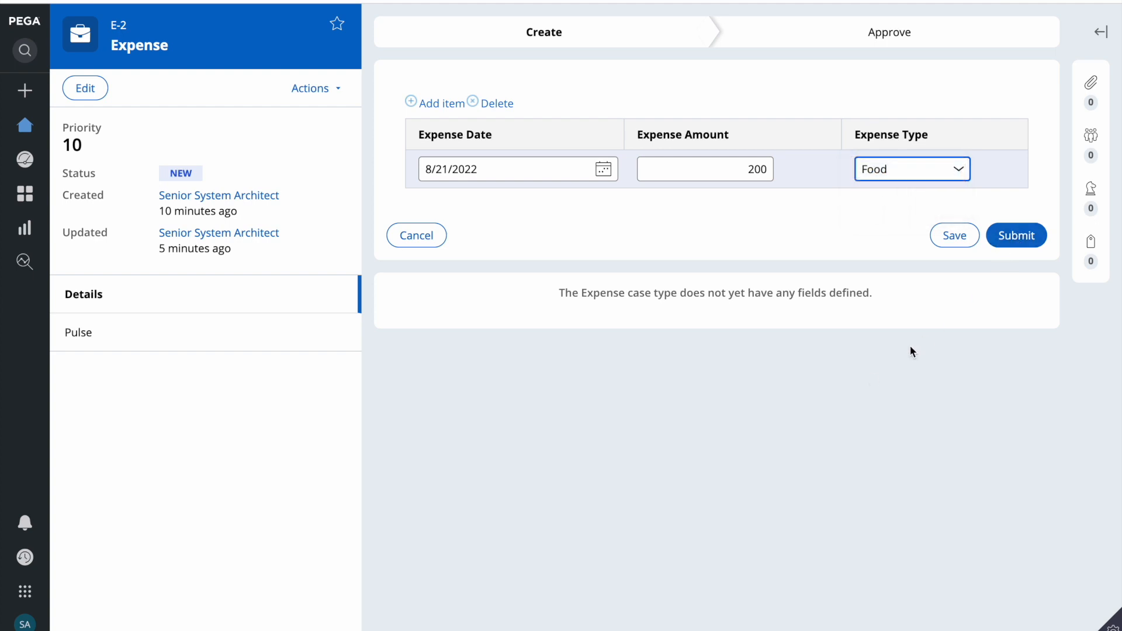
click(951, 247)
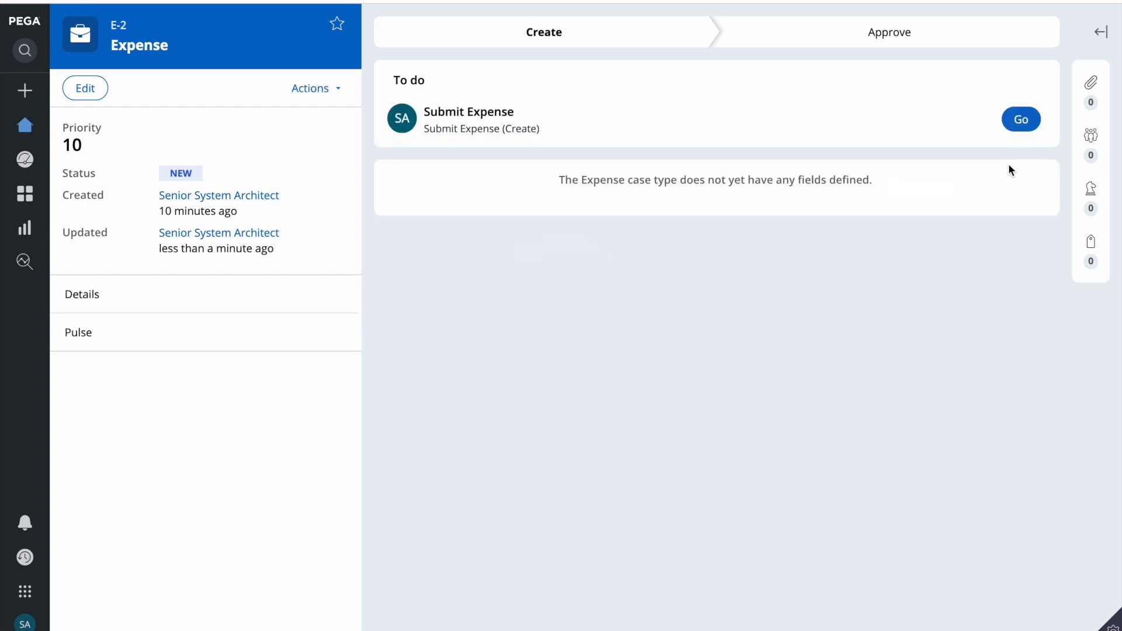
click(1036, 120)
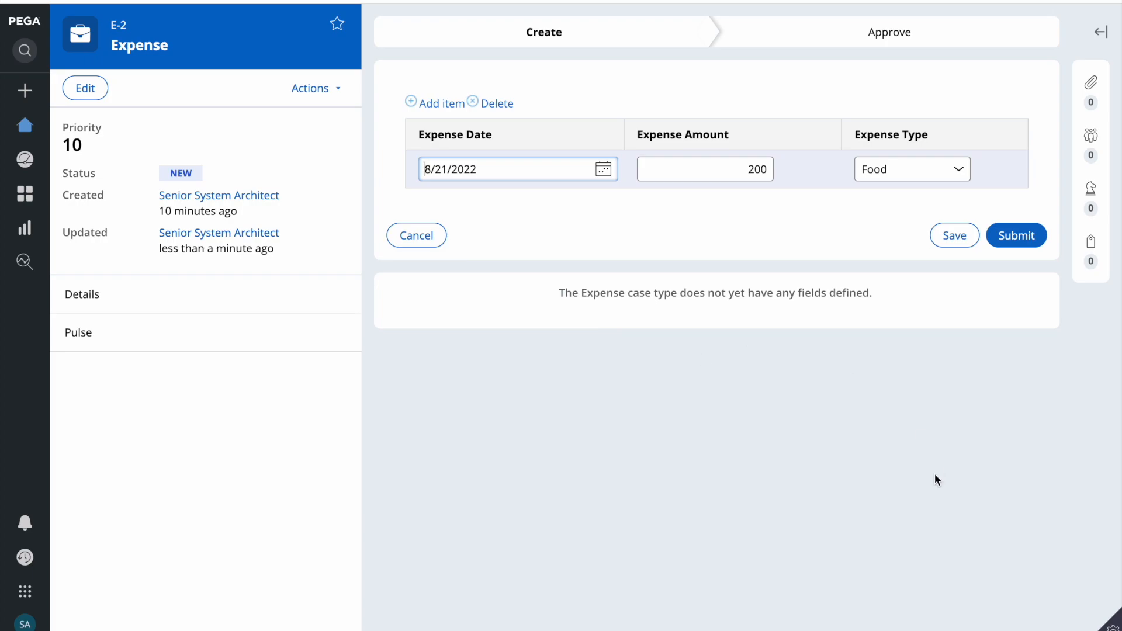
- Open the Clipboard for case E-2 and display the ExpenseList(1) page under pyWorkPage
mouse_move(1120, 629)
click(602, 610)
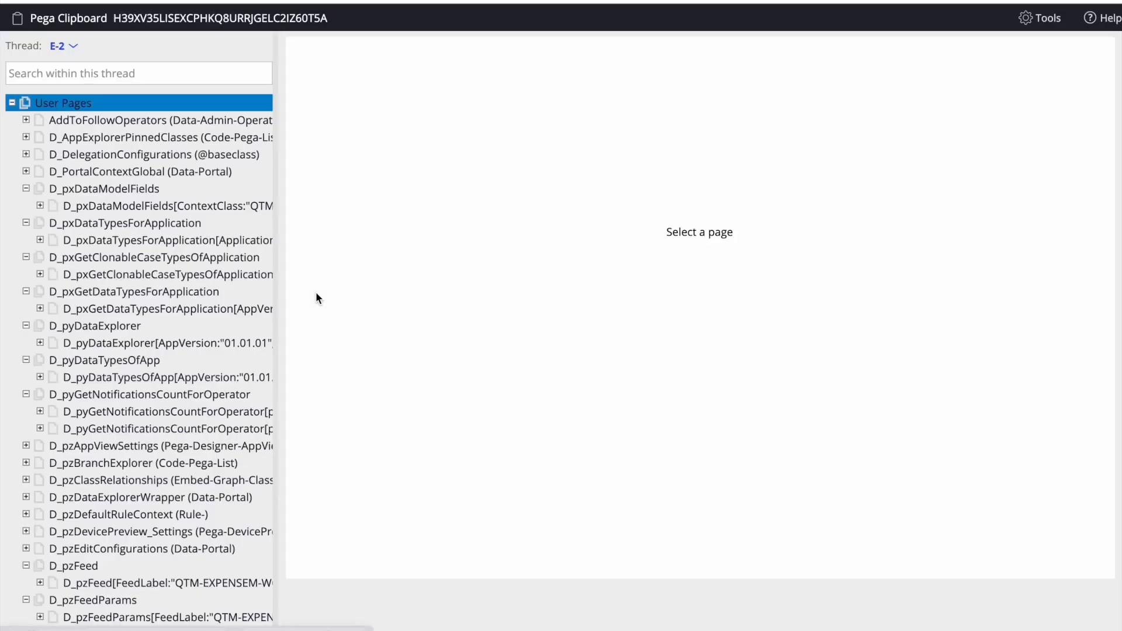
scroll(103, 280, down, 10)
click(48, 483)
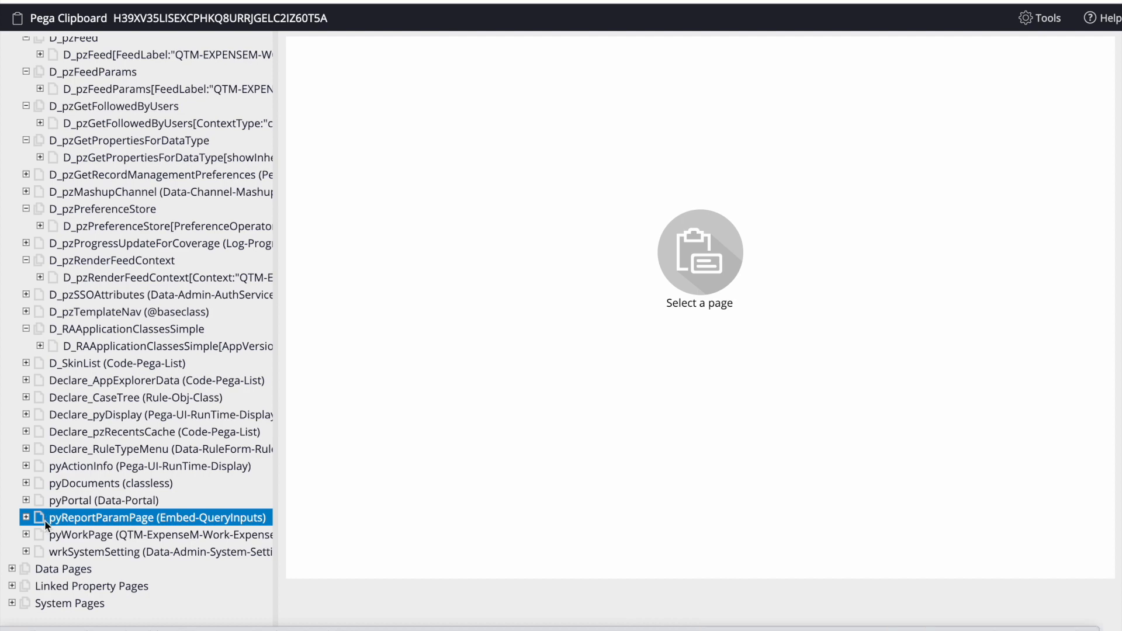
click(26, 535)
scroll(23, 535, down, 3)
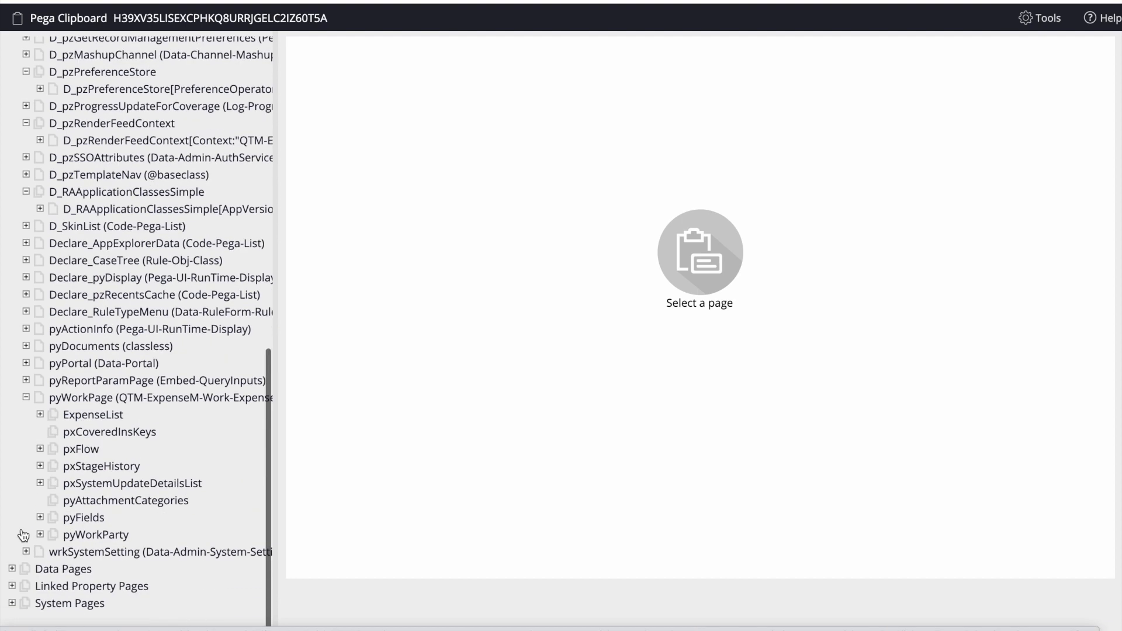
click(40, 415)
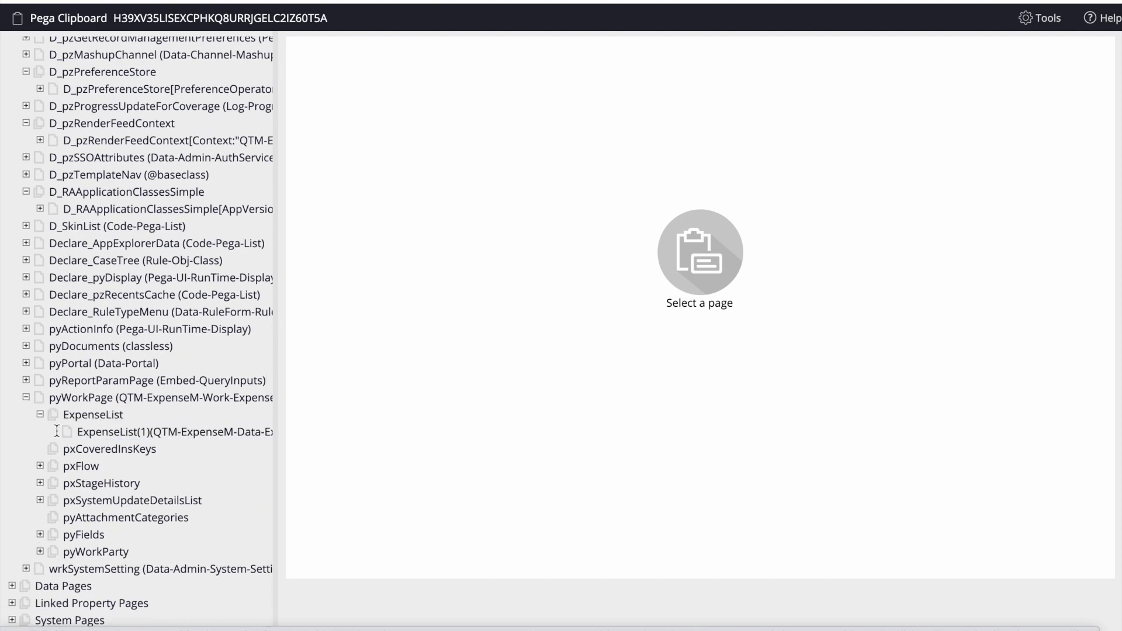
click(117, 432)
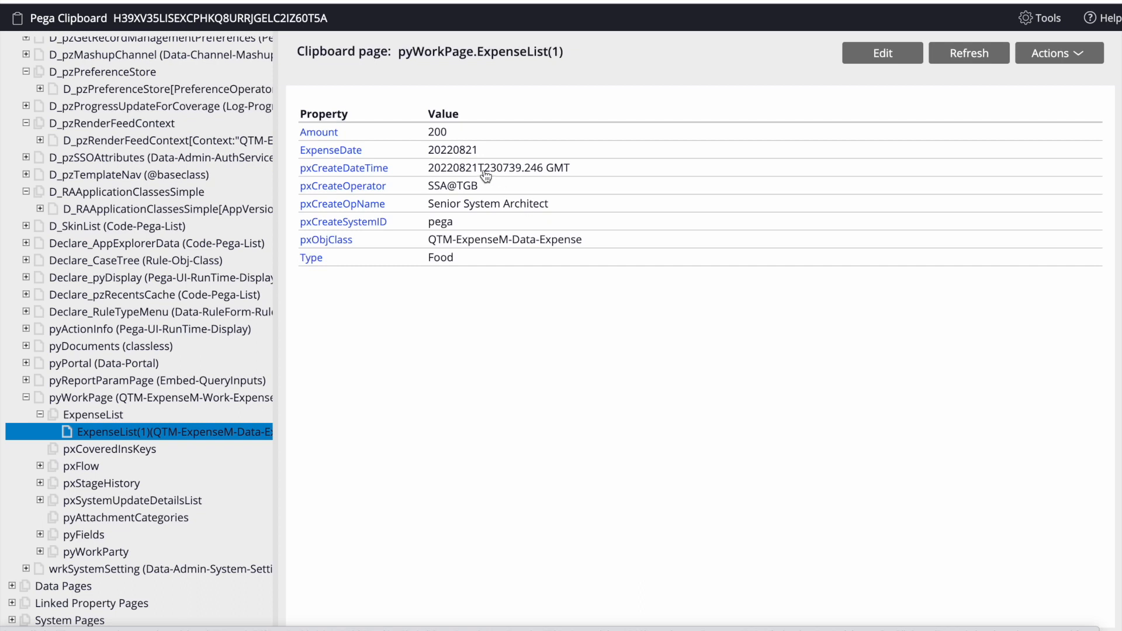
- Check the Type, Amount and ExpenseDate values stored on the ExpenseList(1) clipboard page
double_click(438, 258)
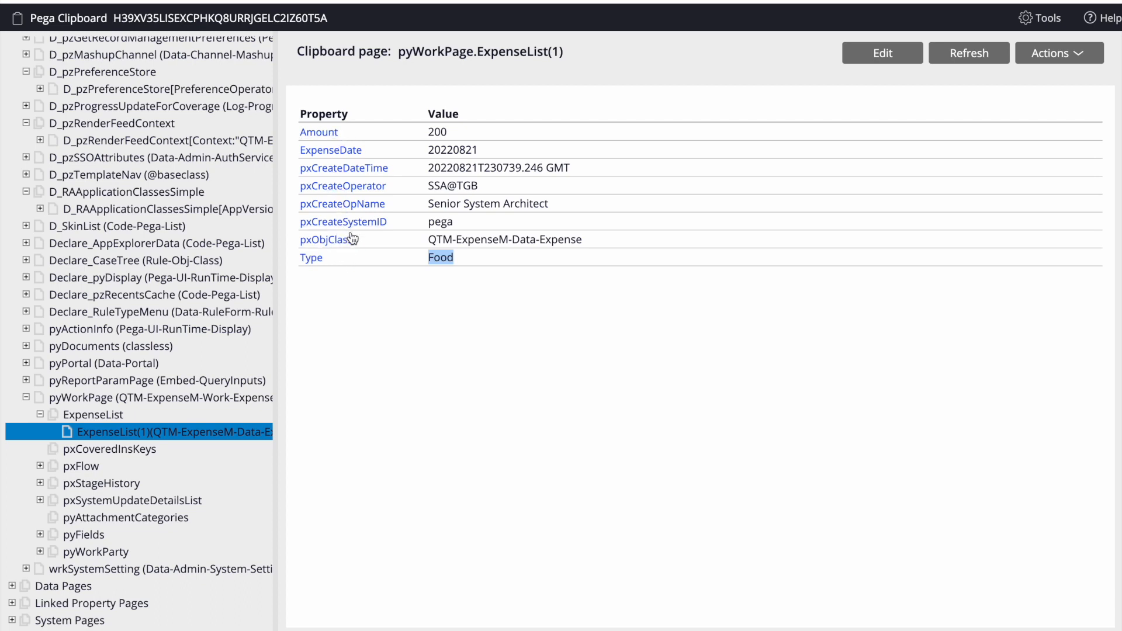
double_click(437, 132)
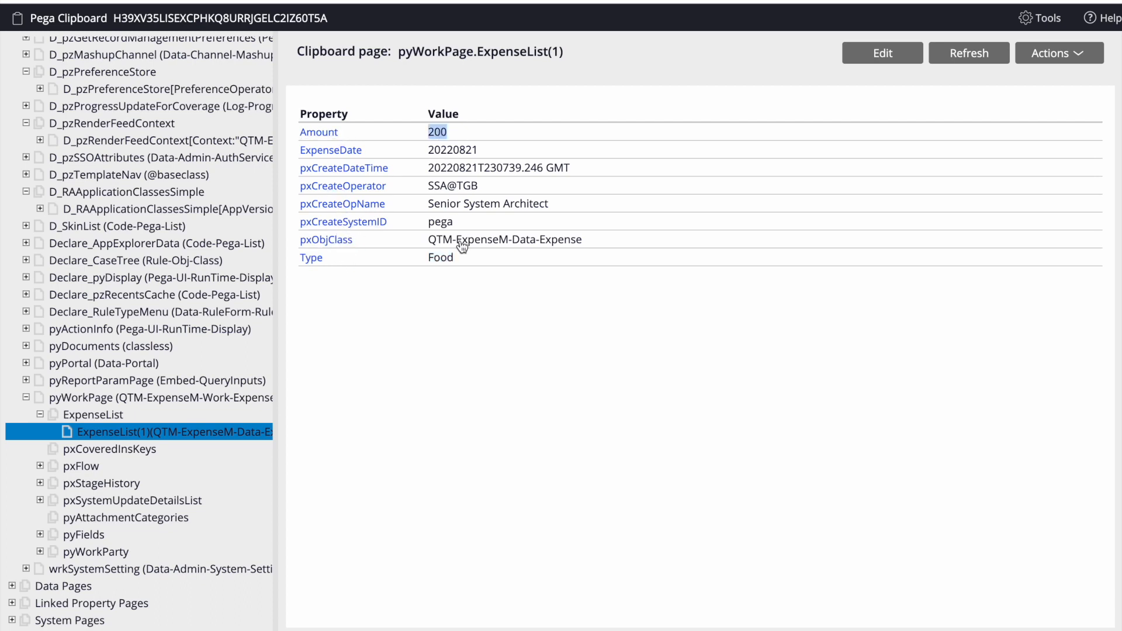
double_click(439, 259)
double_click(435, 150)
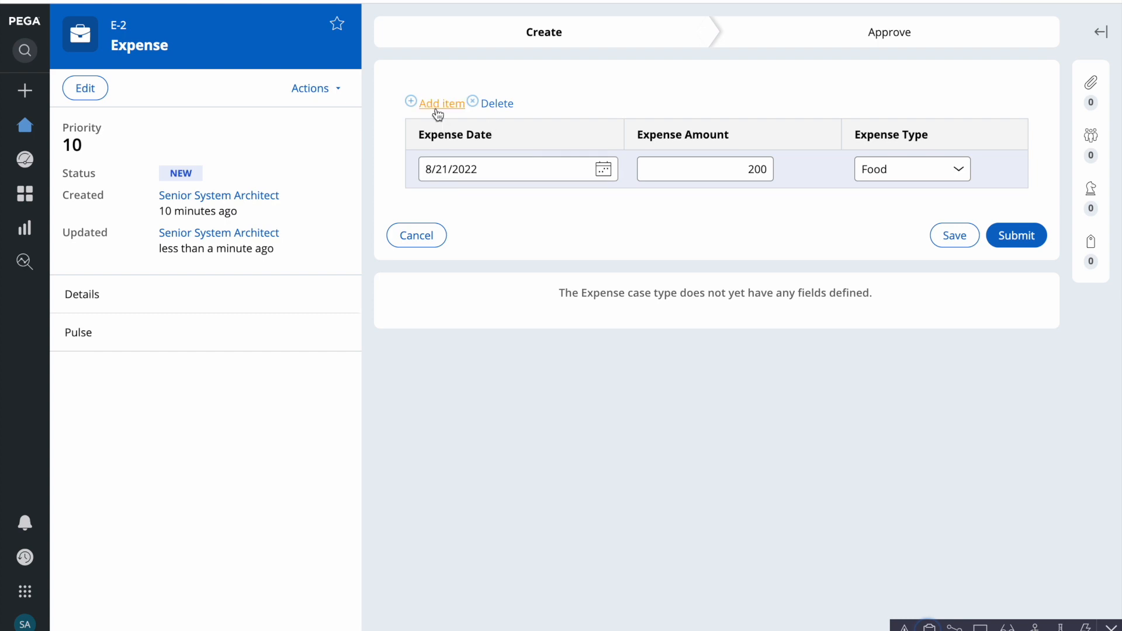
- Add a second expense item to case E-2 dated 8/20/2022 with amount 400 and type Transport, and save it
click(438, 104)
click(605, 210)
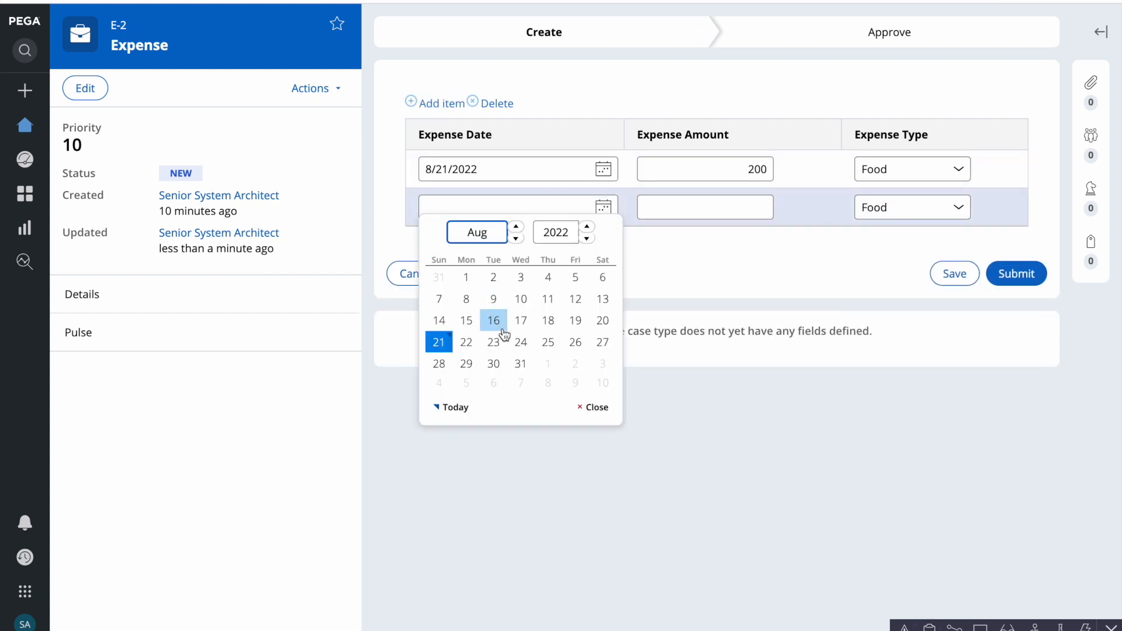
click(603, 321)
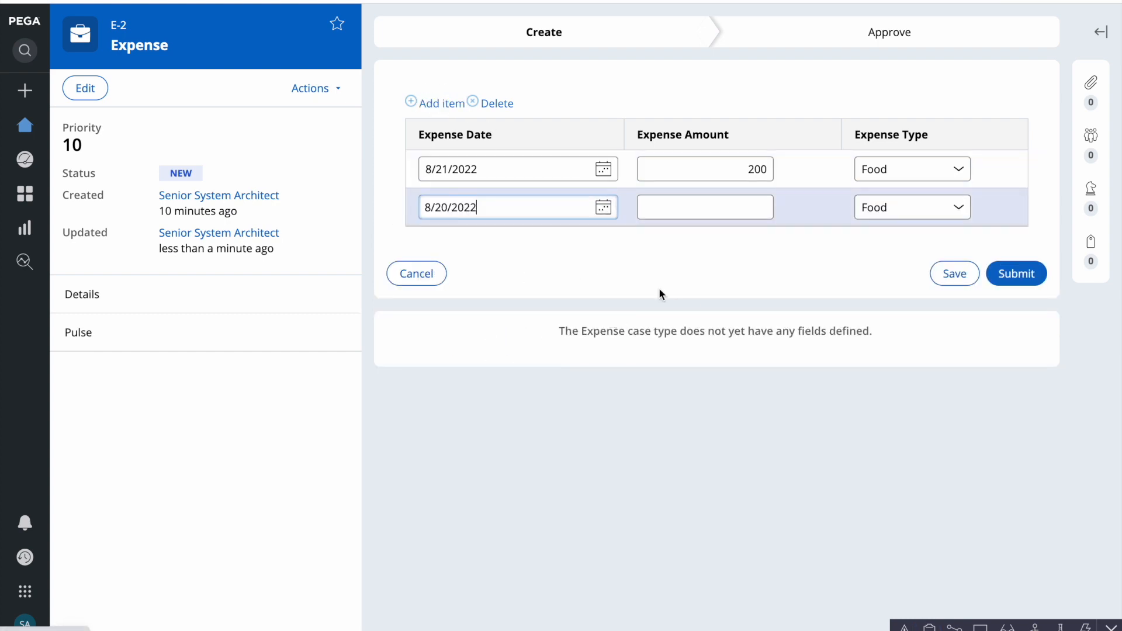
click(702, 199)
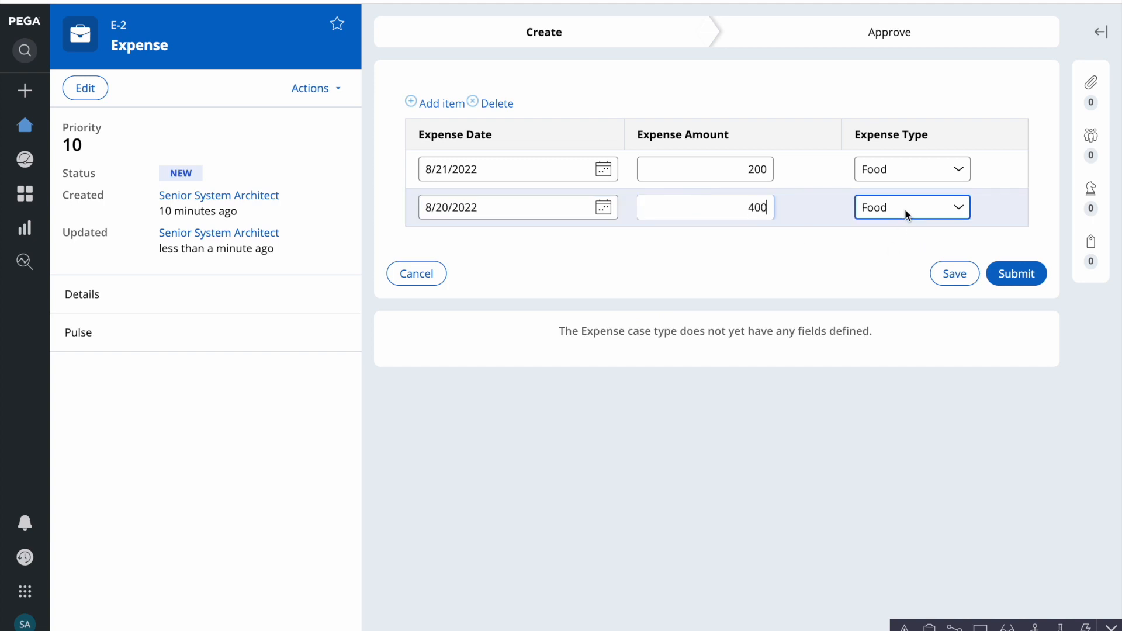
click(937, 208)
click(903, 226)
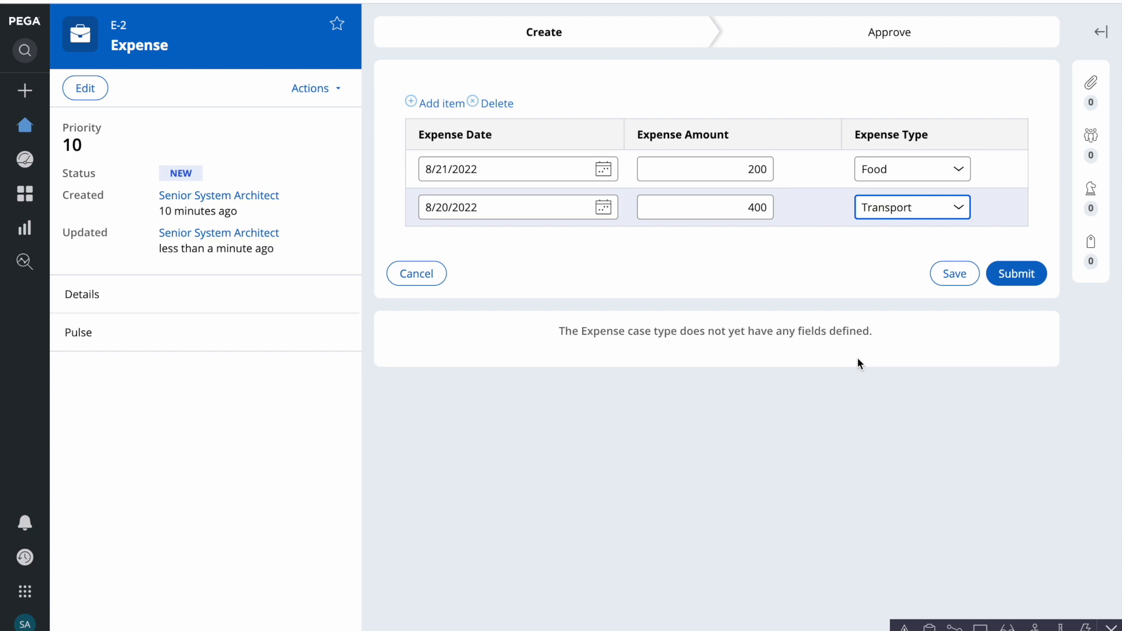
click(956, 277)
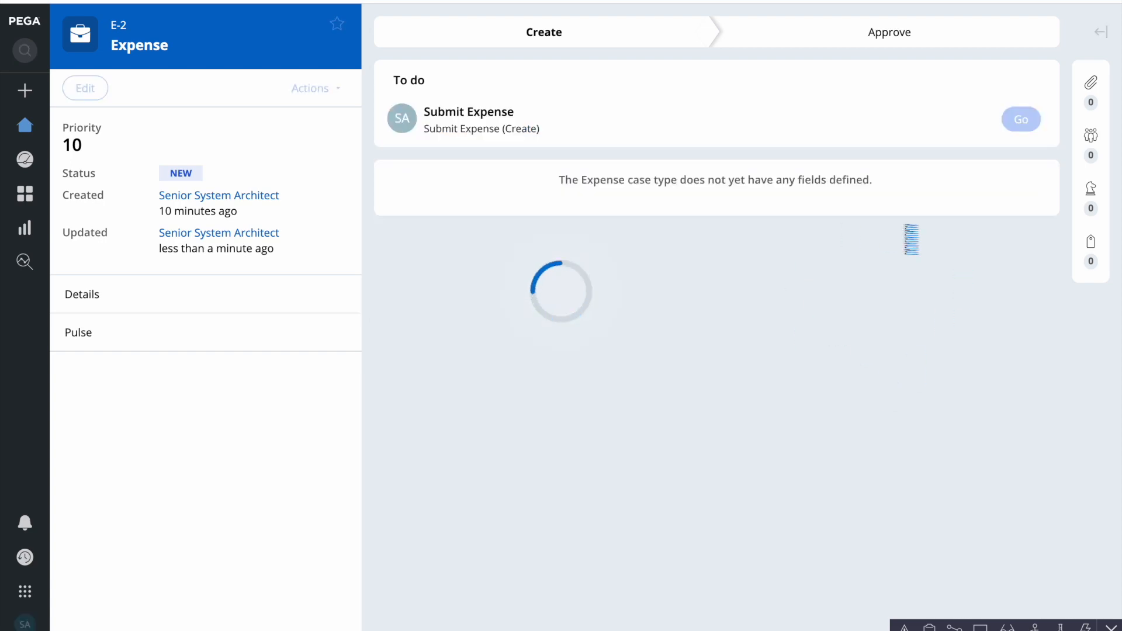
- Return to the Clipboard Viewer to inspect the saved expense list of pyWorkPage
click(609, 4)
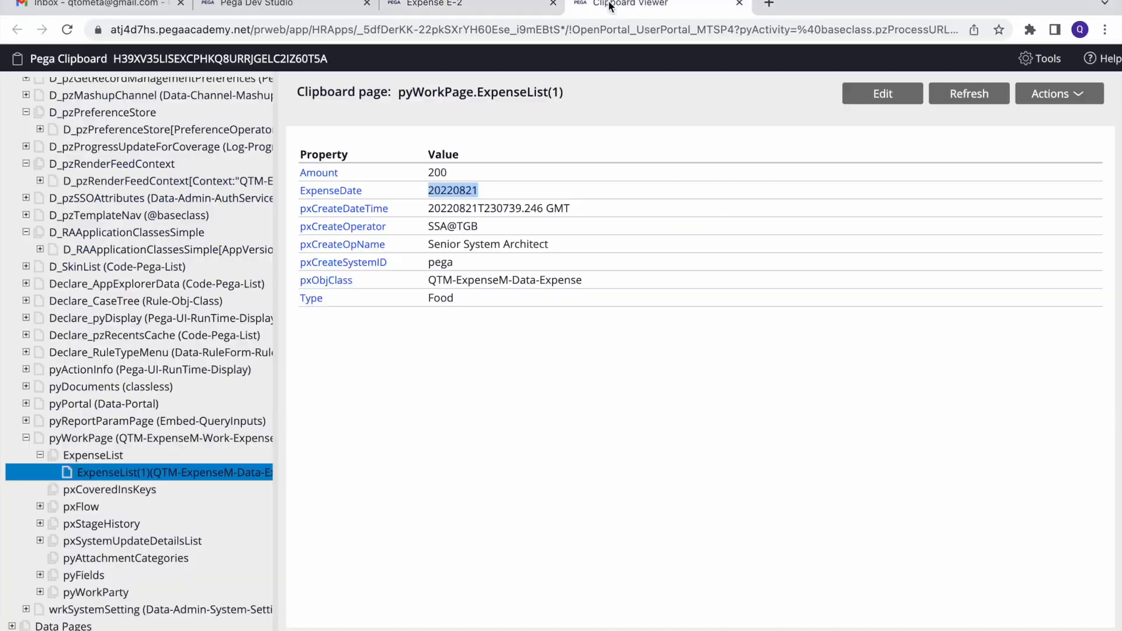
- Refresh the clipboard for thread E-2 and inspect both ExpenseList entries under pyWorkPage
click(968, 54)
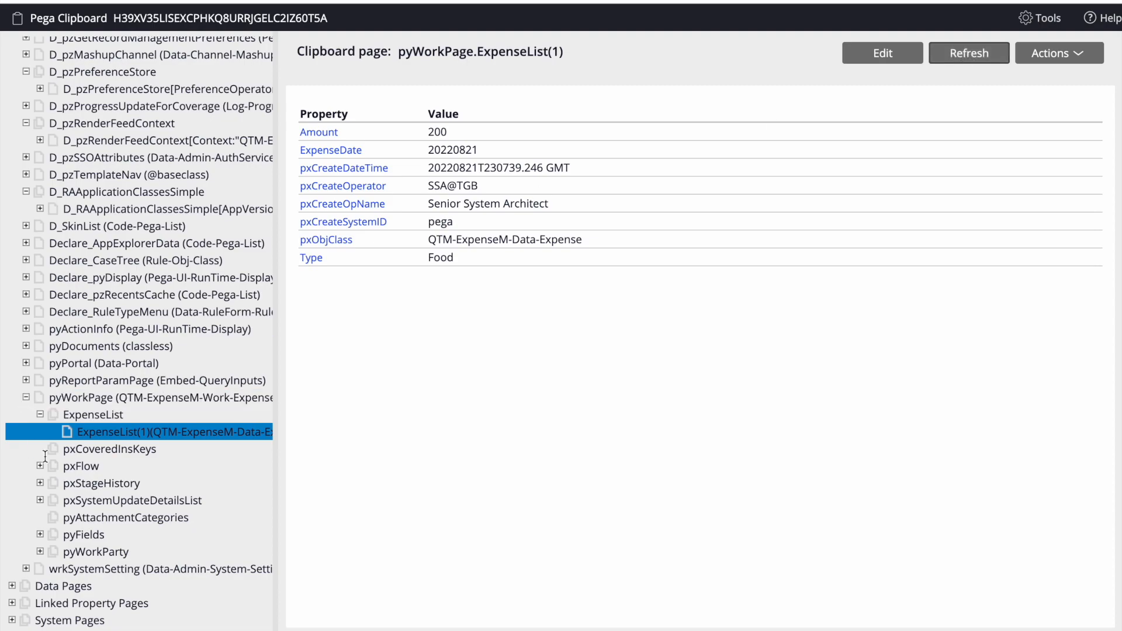
key(ctrl+shift+Tab)
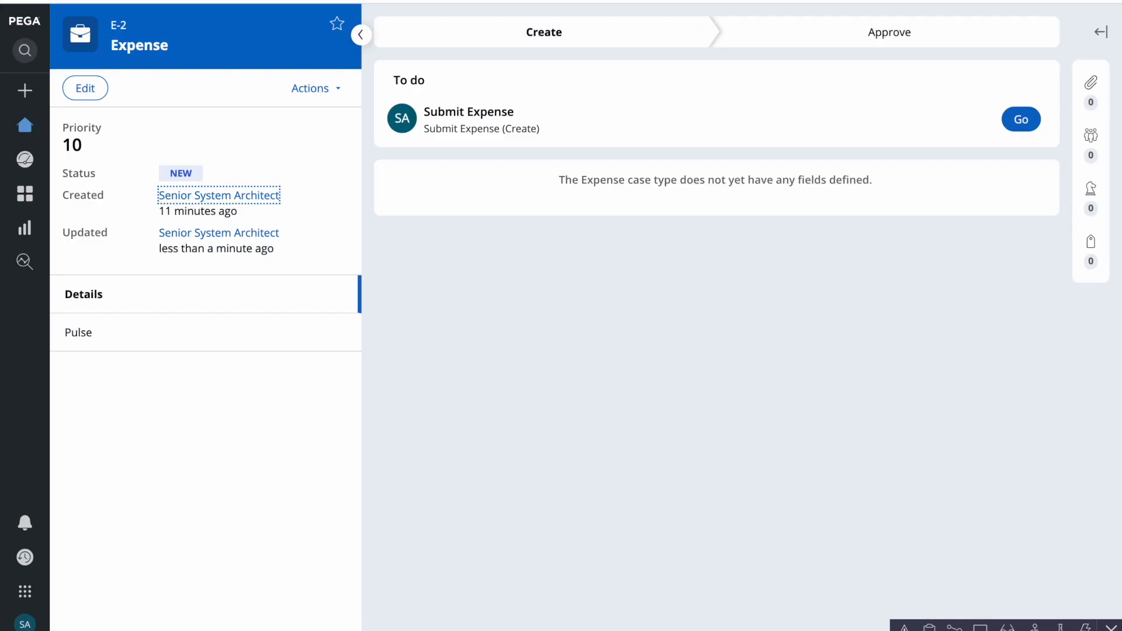
key(ctrl+Tab)
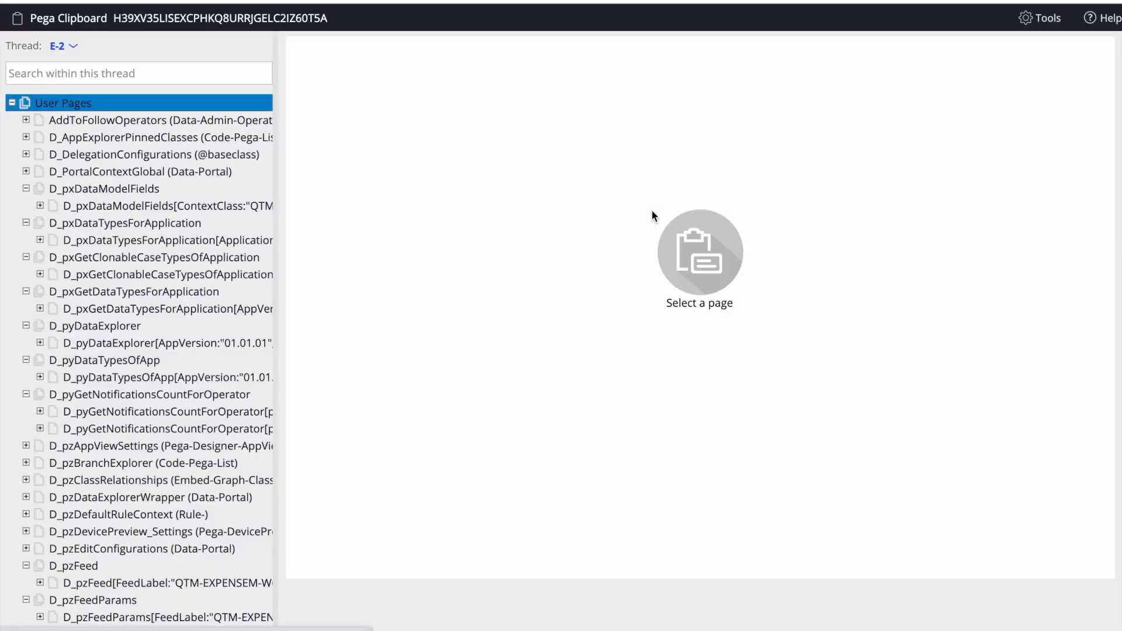
scroll(162, 358, down, 10)
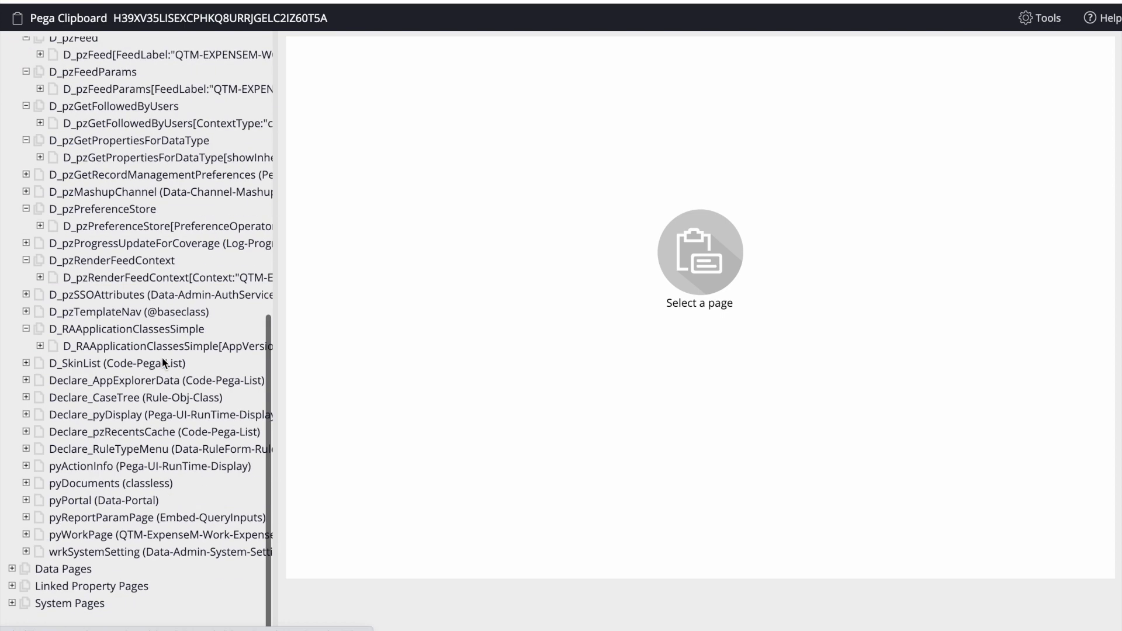
click(26, 535)
scroll(26, 537, down, 3)
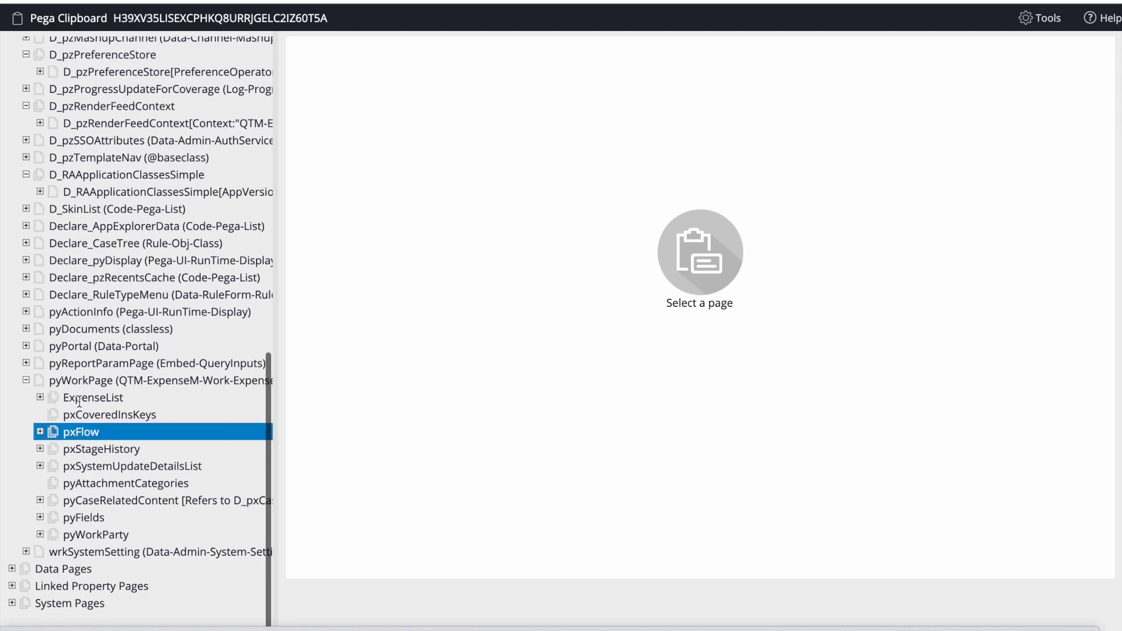
click(40, 398)
click(100, 415)
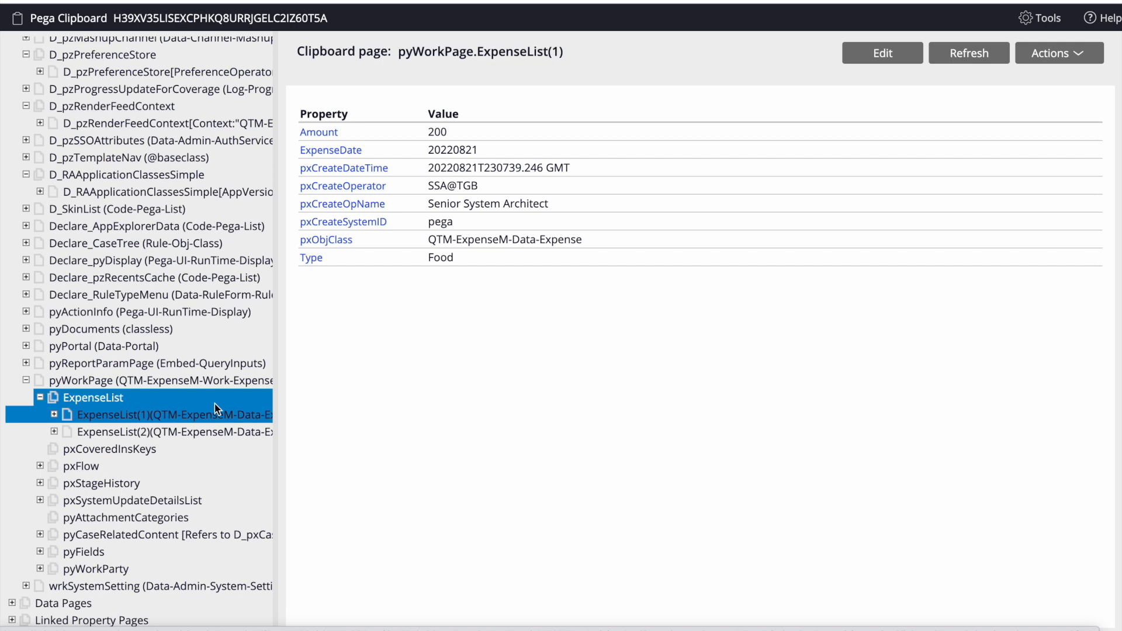
click(132, 432)
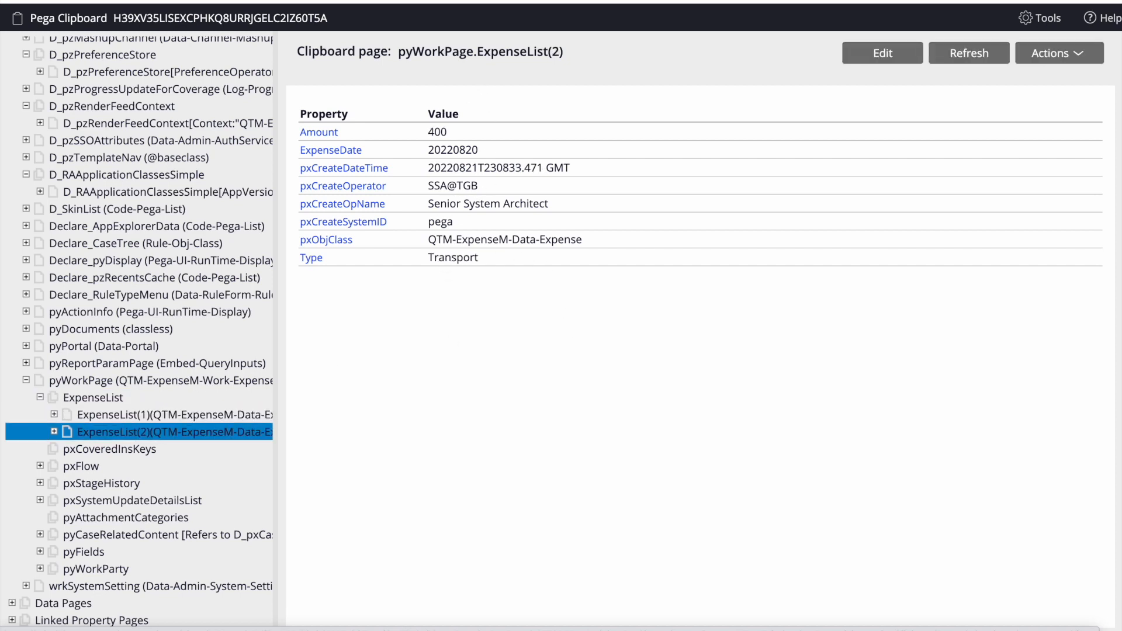
- Return to expense case E-2 and open its Submit Expense assignment form
click(511, 2)
click(1020, 120)
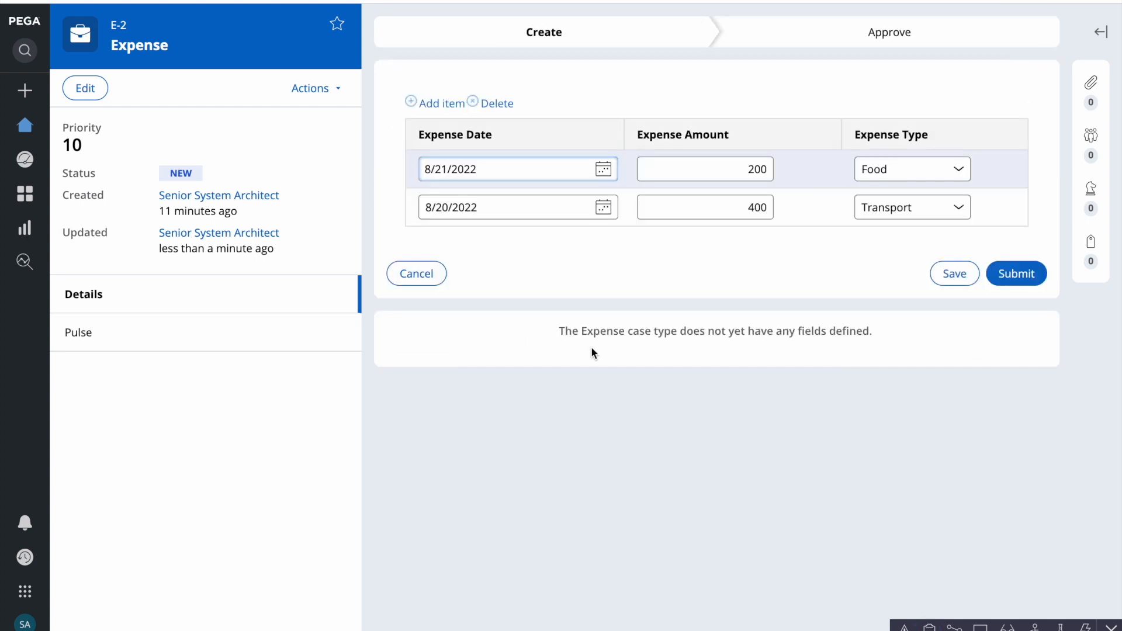
- Switch to Dev Studio and view the Operations settings in the layout properties of the SubmitExpense section's table
click(222, 1)
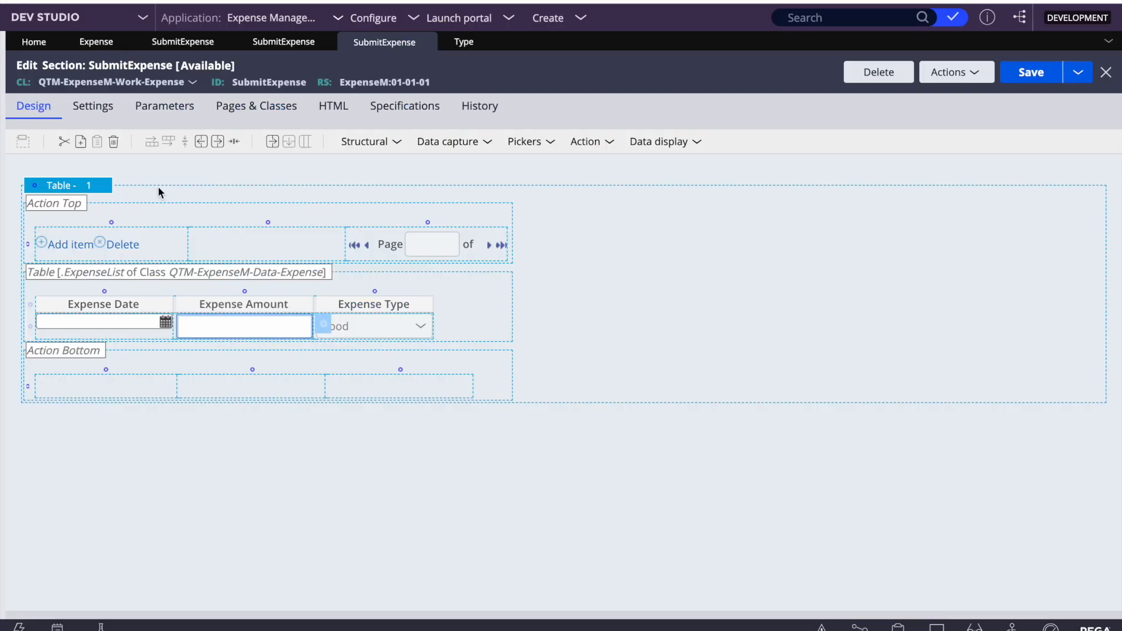
click(76, 192)
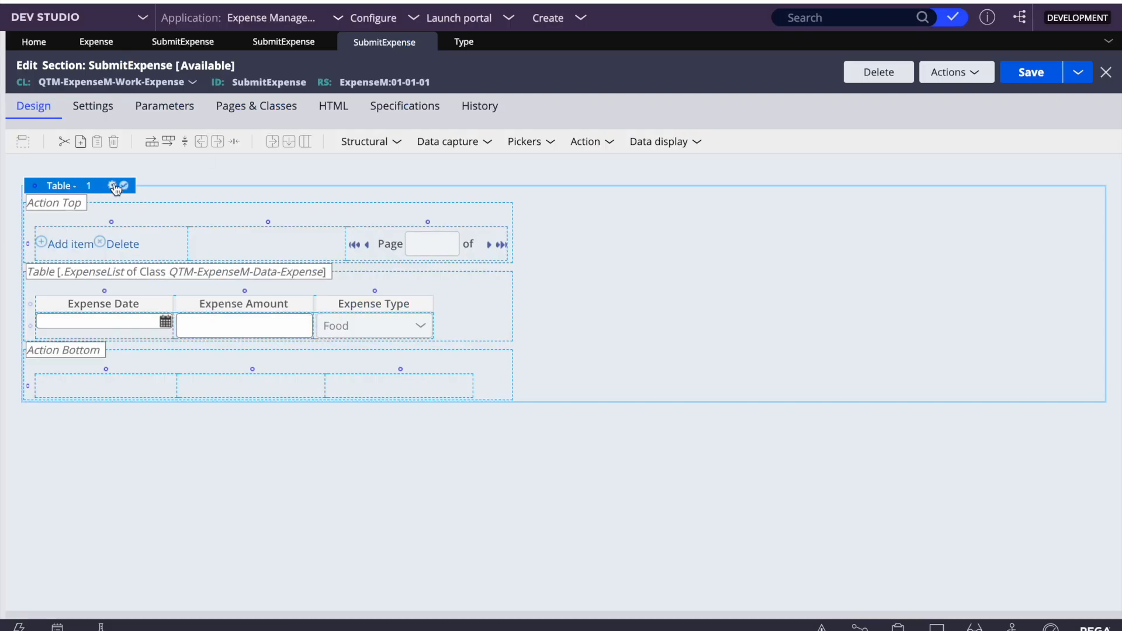
click(112, 186)
click(415, 149)
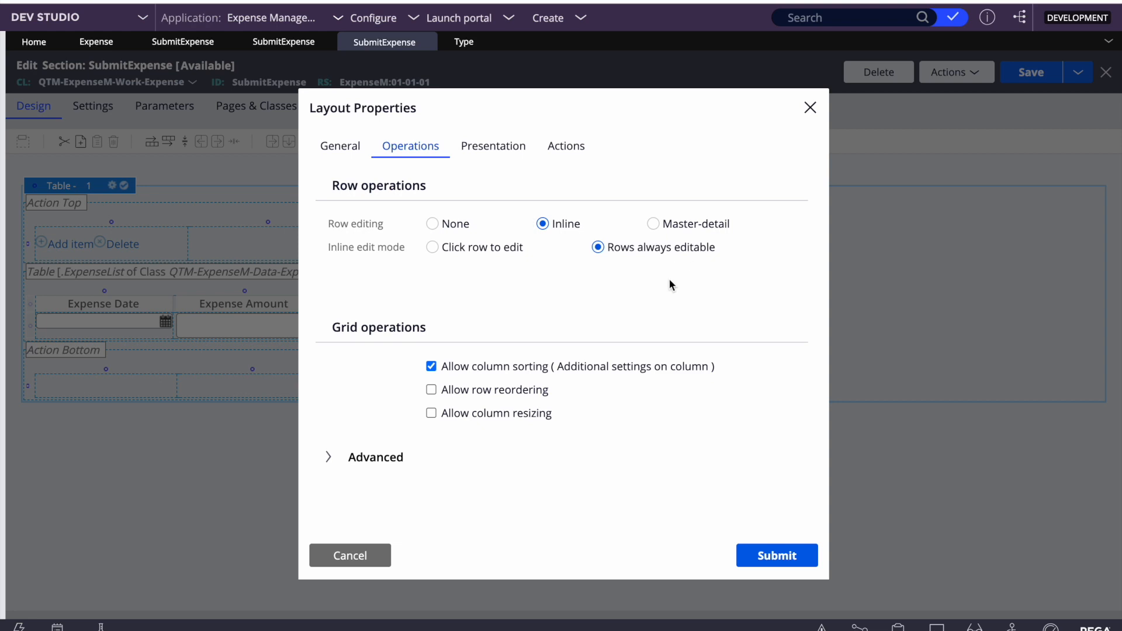
- Try Master-detail row editing with details shown in expandable rows, and switch row editing back to Inline
click(654, 225)
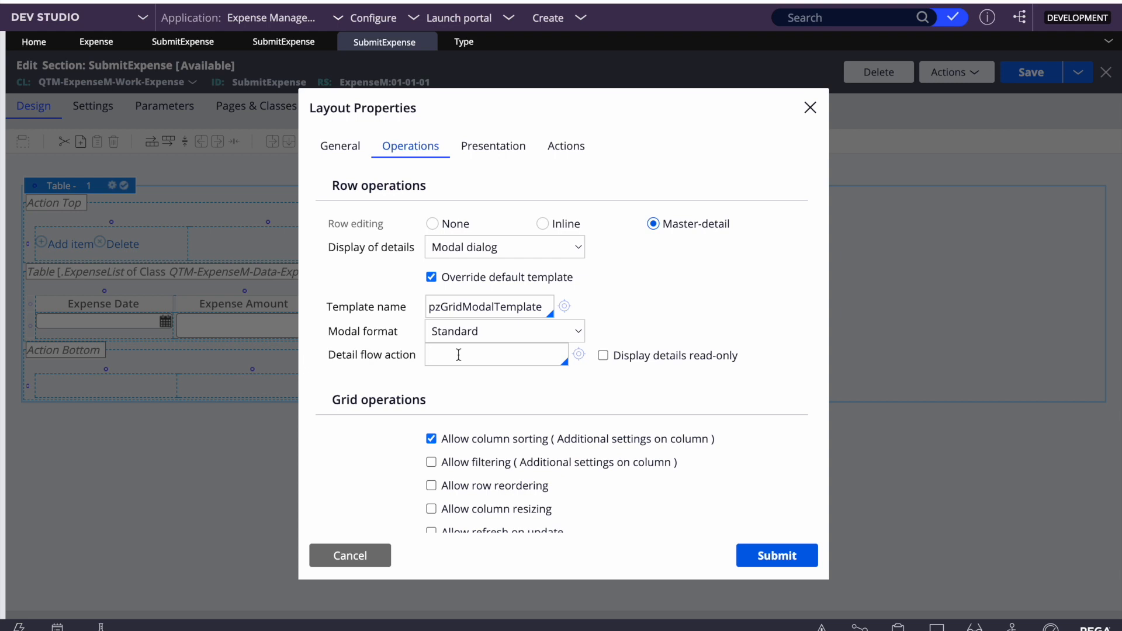
click(478, 253)
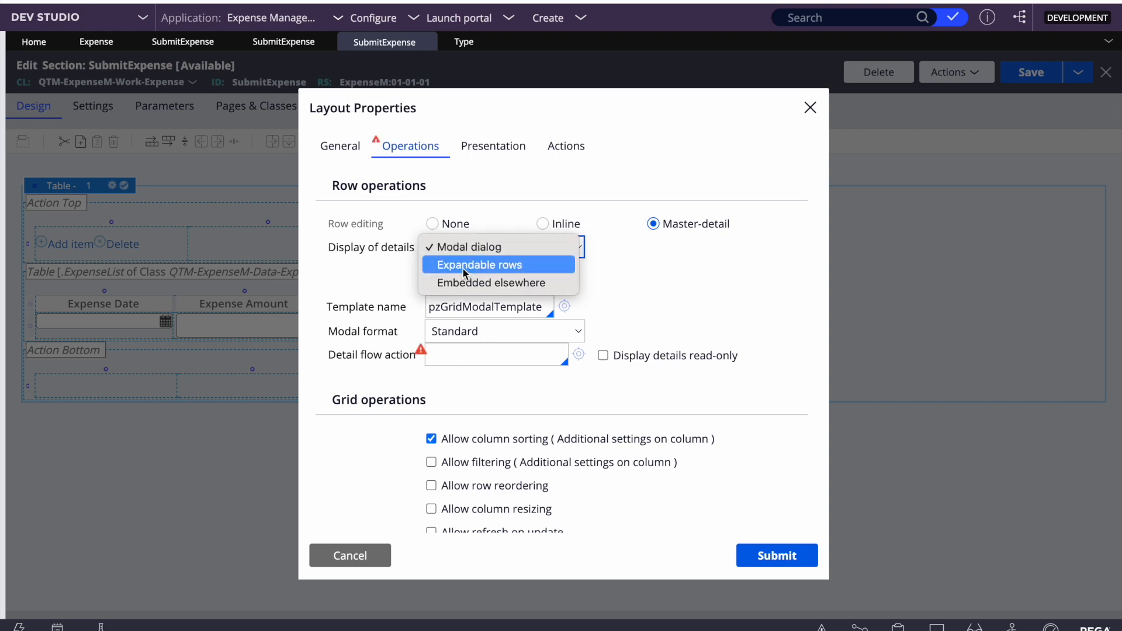
click(464, 266)
click(445, 331)
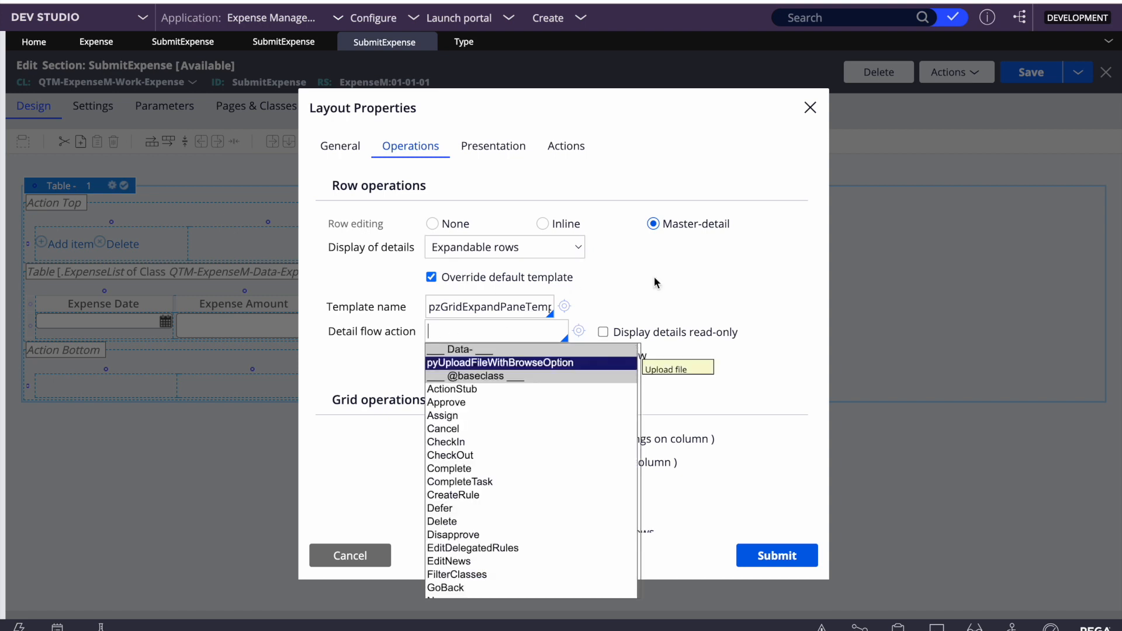
click(667, 251)
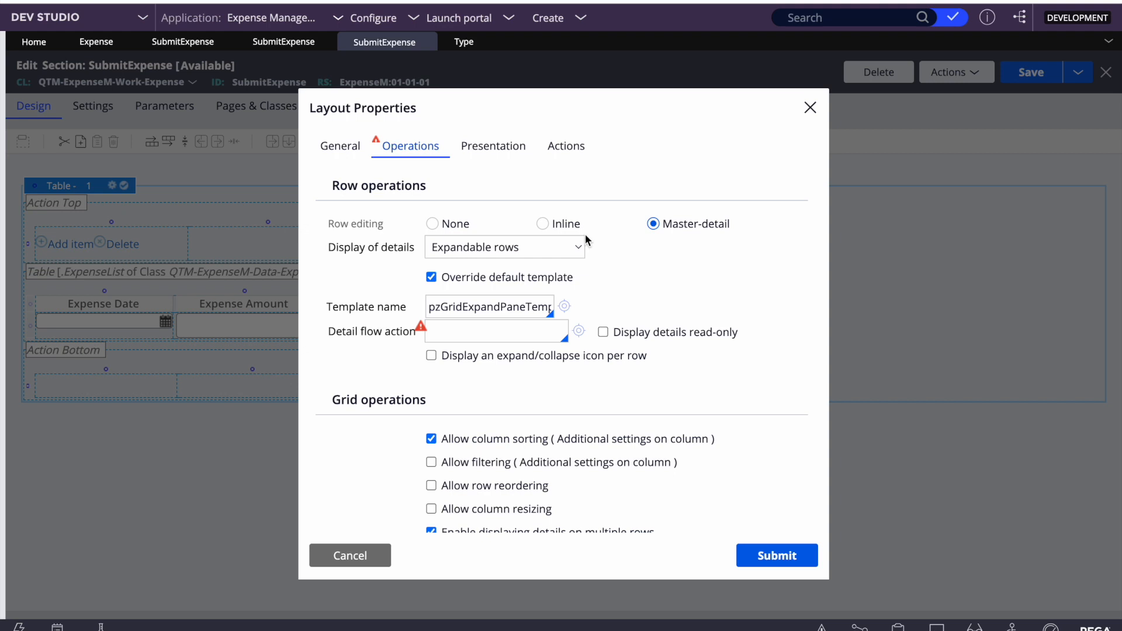
click(565, 225)
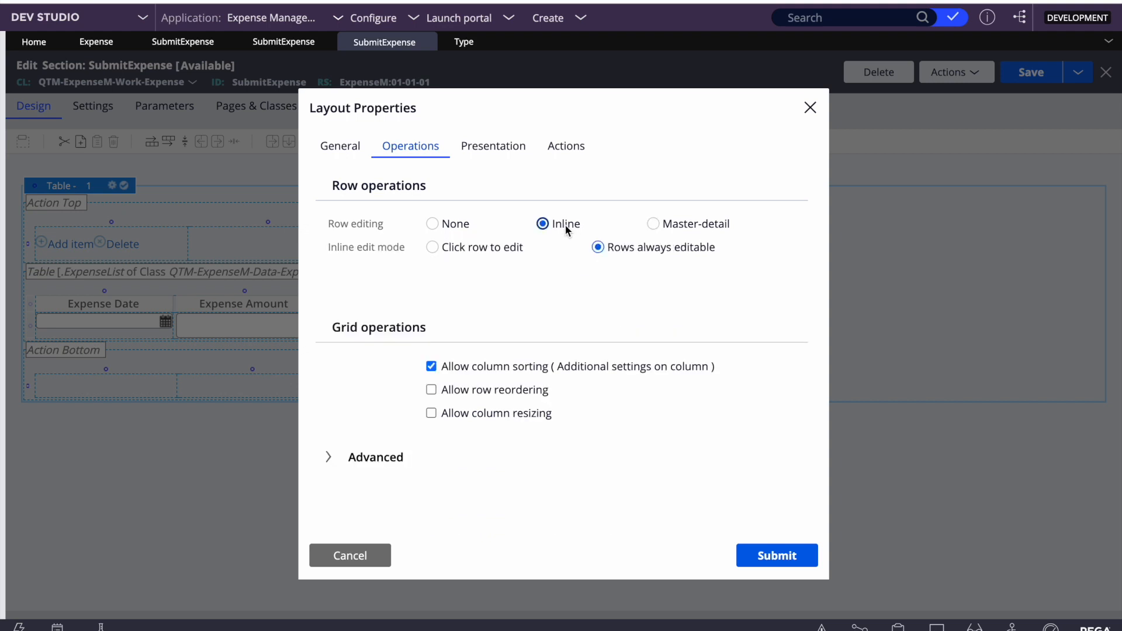
- Open the UI elements gallery from the user interface configuration options
click(396, 22)
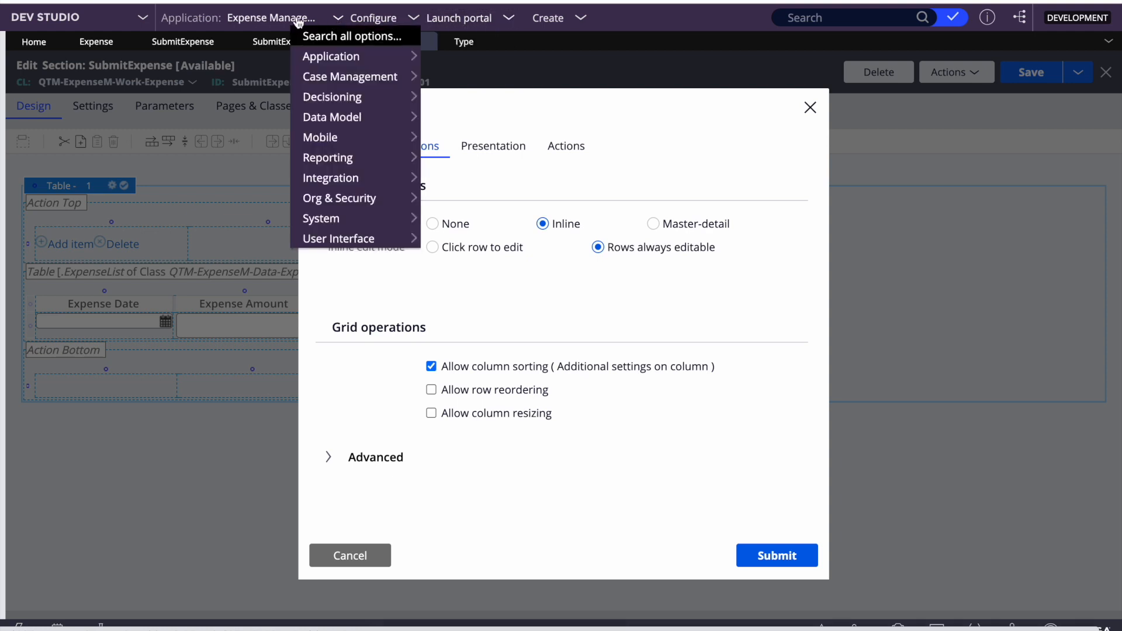
mouse_move(339, 198)
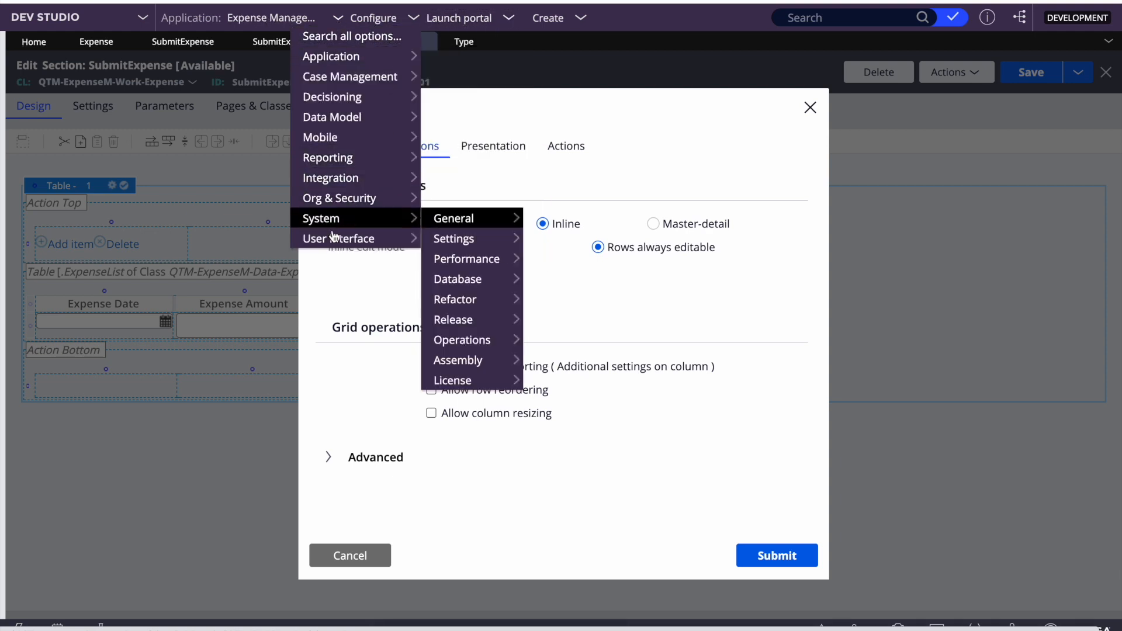
mouse_move(331, 239)
mouse_move(450, 260)
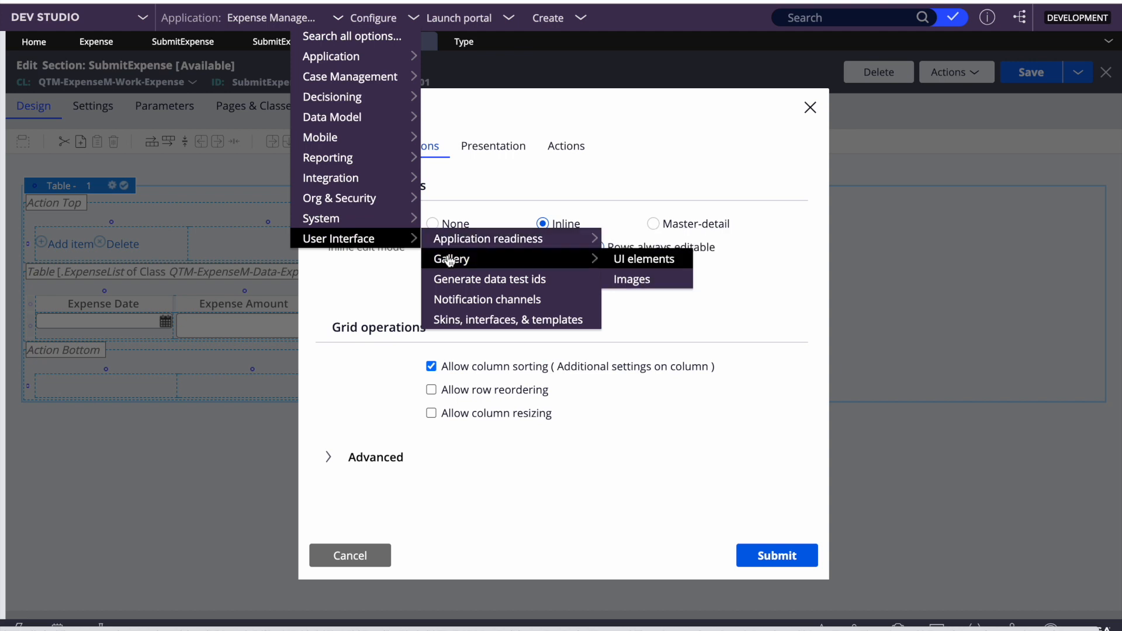
click(653, 261)
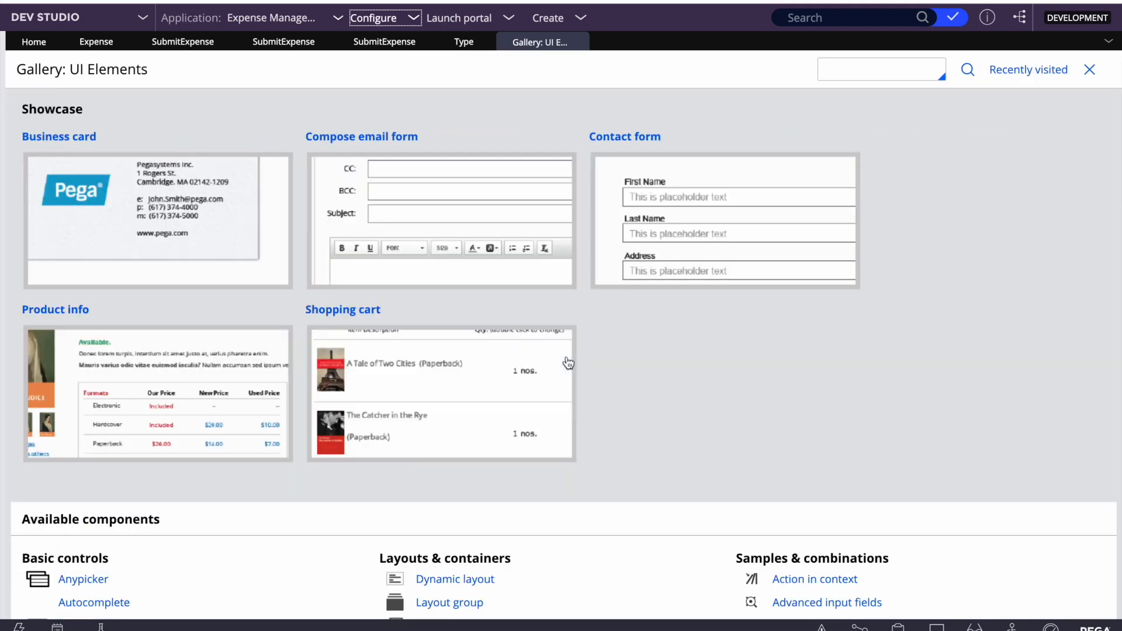
click(373, 19)
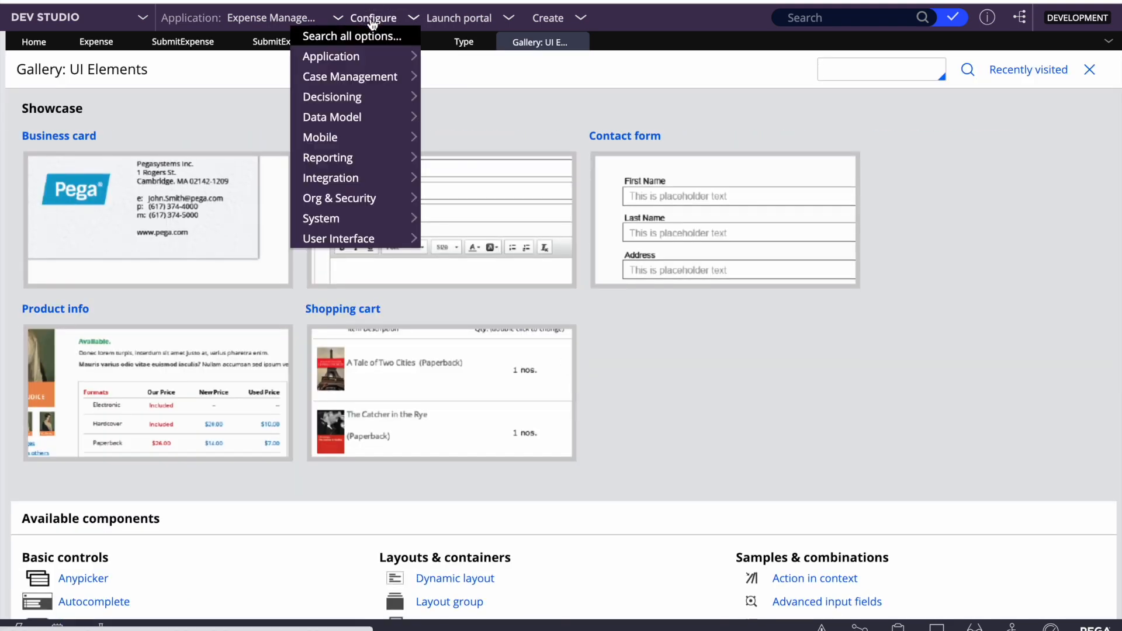
mouse_move(348, 203)
mouse_move(325, 218)
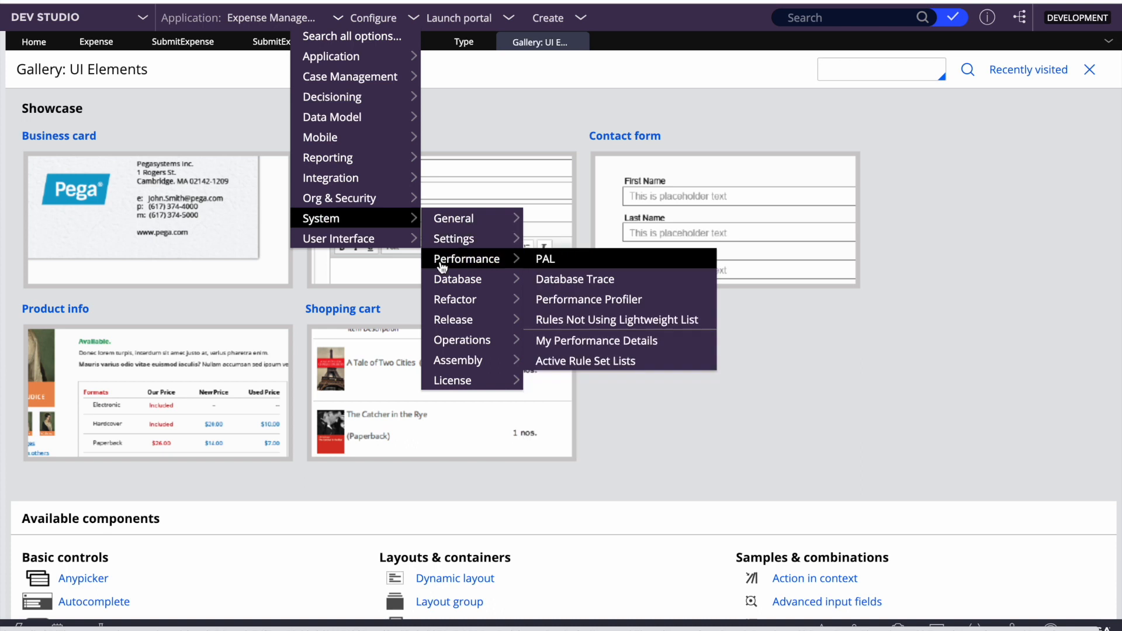
mouse_move(454, 306)
mouse_move(351, 241)
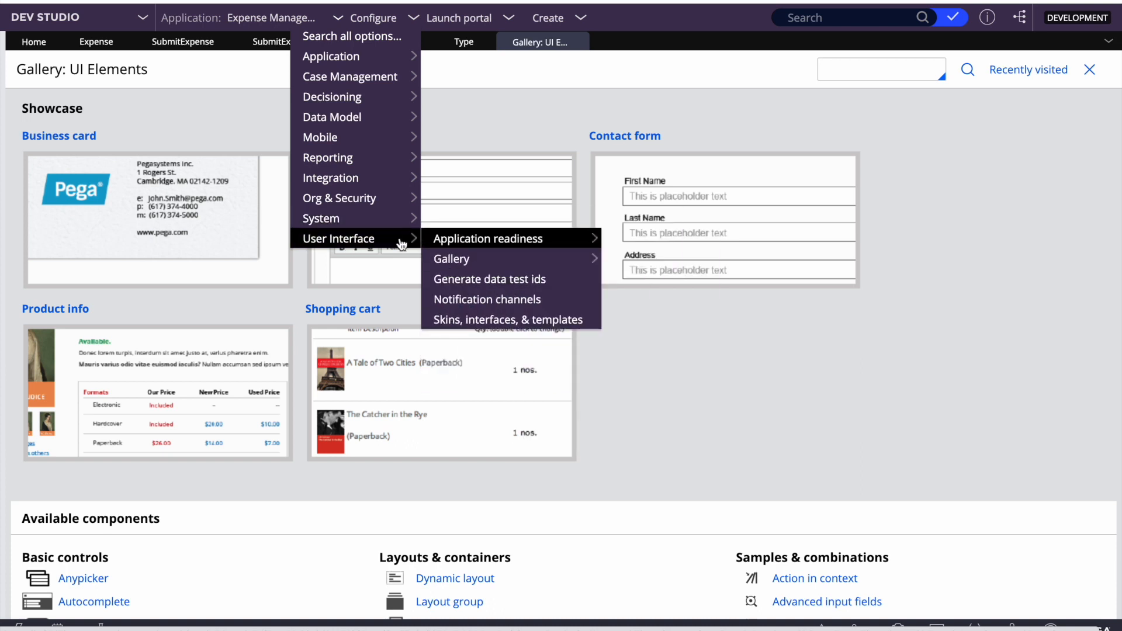
- Browse the gallery's available components and open the Table example from the row/list based layouts
scroll(746, 392, down, 5)
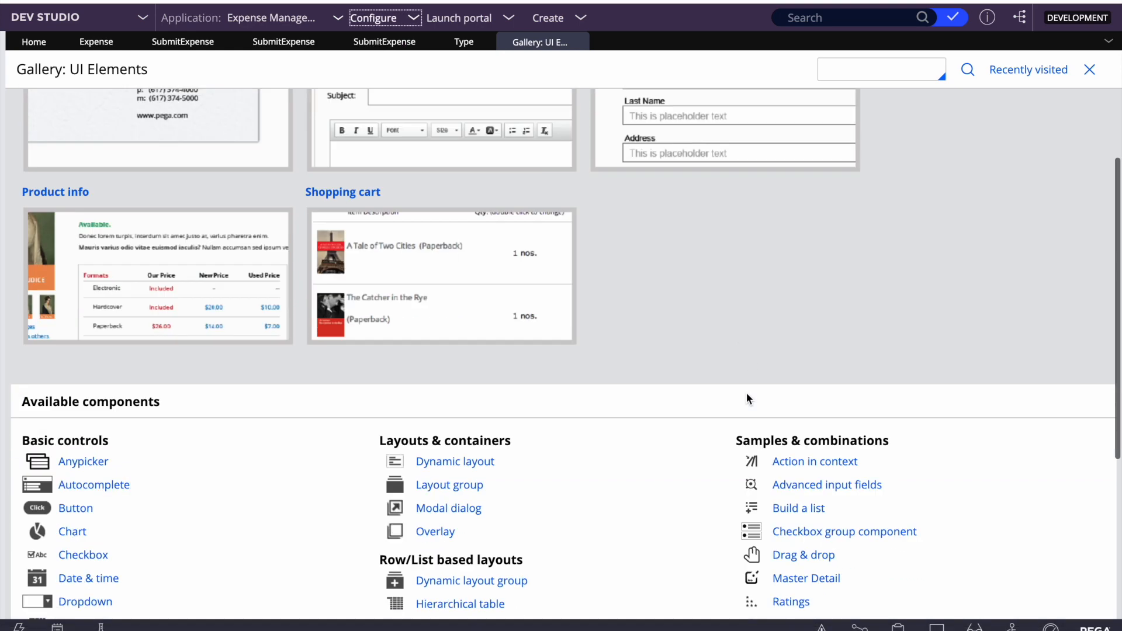
scroll(475, 387, down, 1)
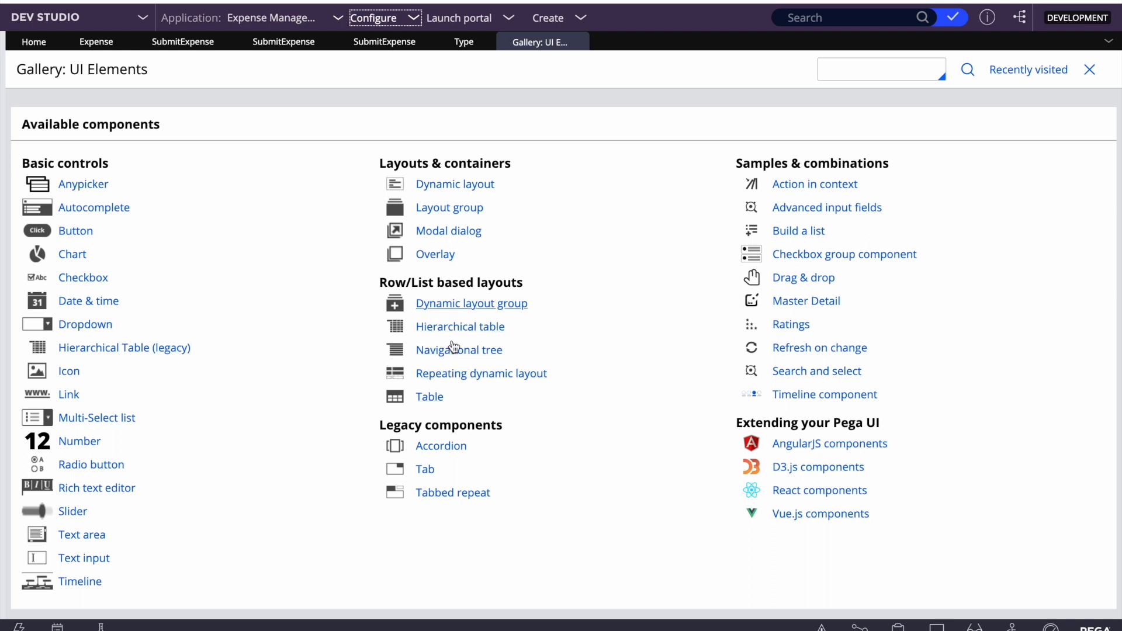
triple_click(459, 281)
click(603, 354)
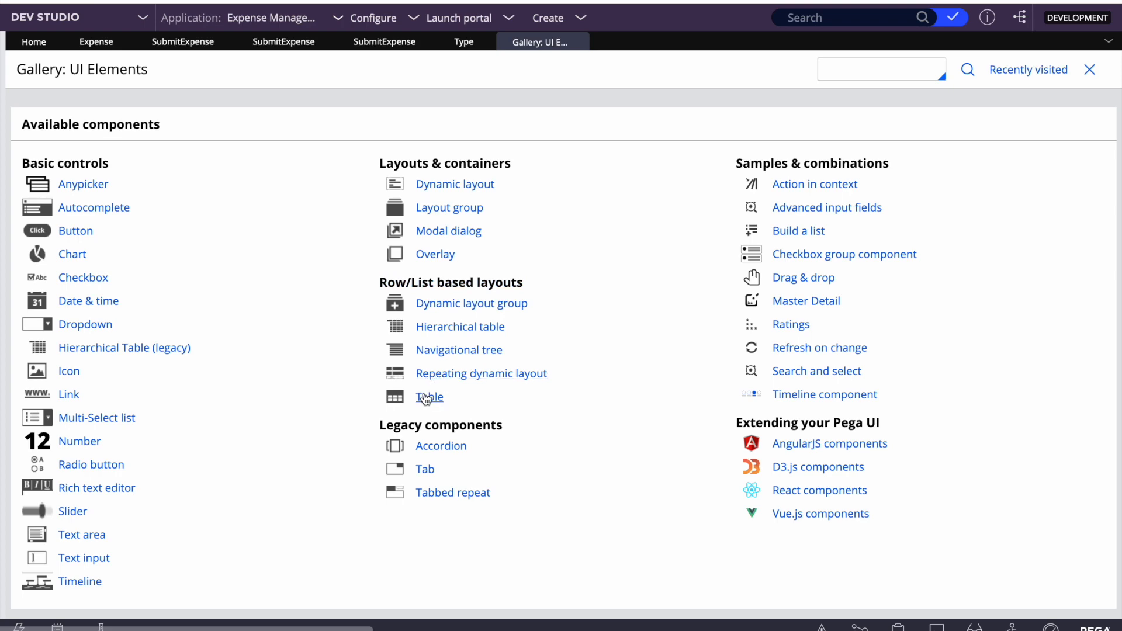
click(426, 396)
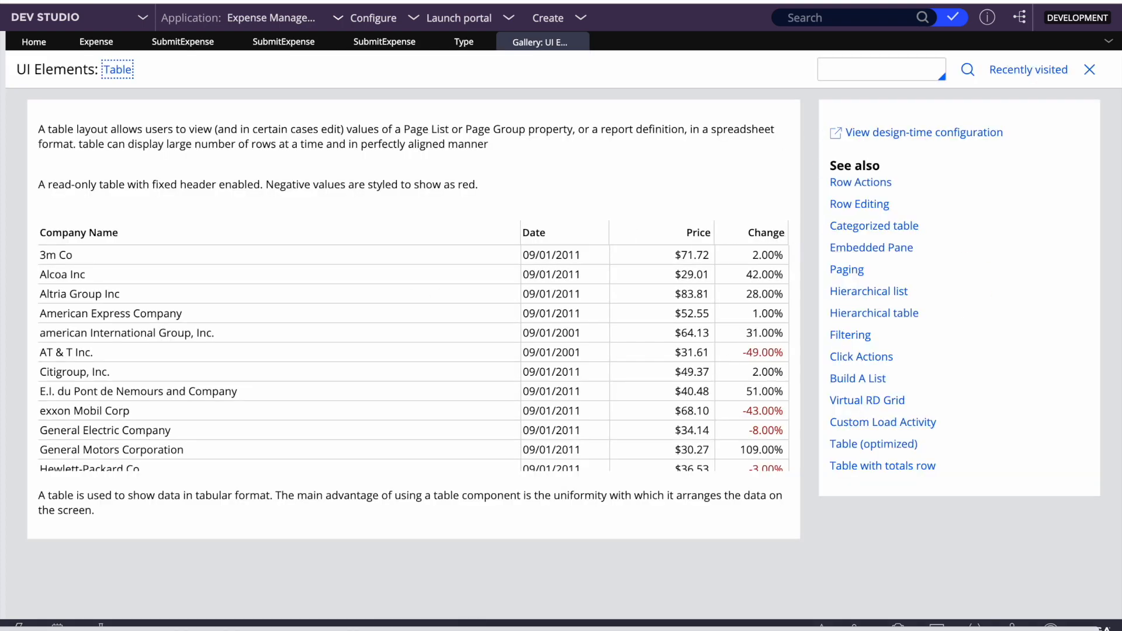
triple_click(452, 250)
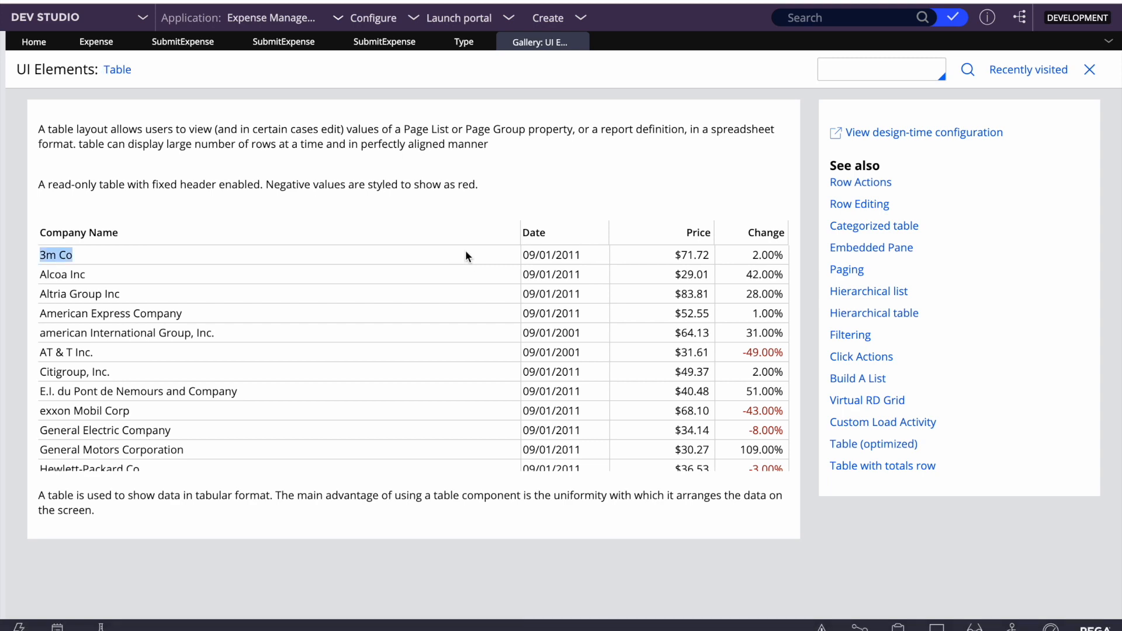
- Open the related Row Editing example and make the Anemone row editable
click(876, 210)
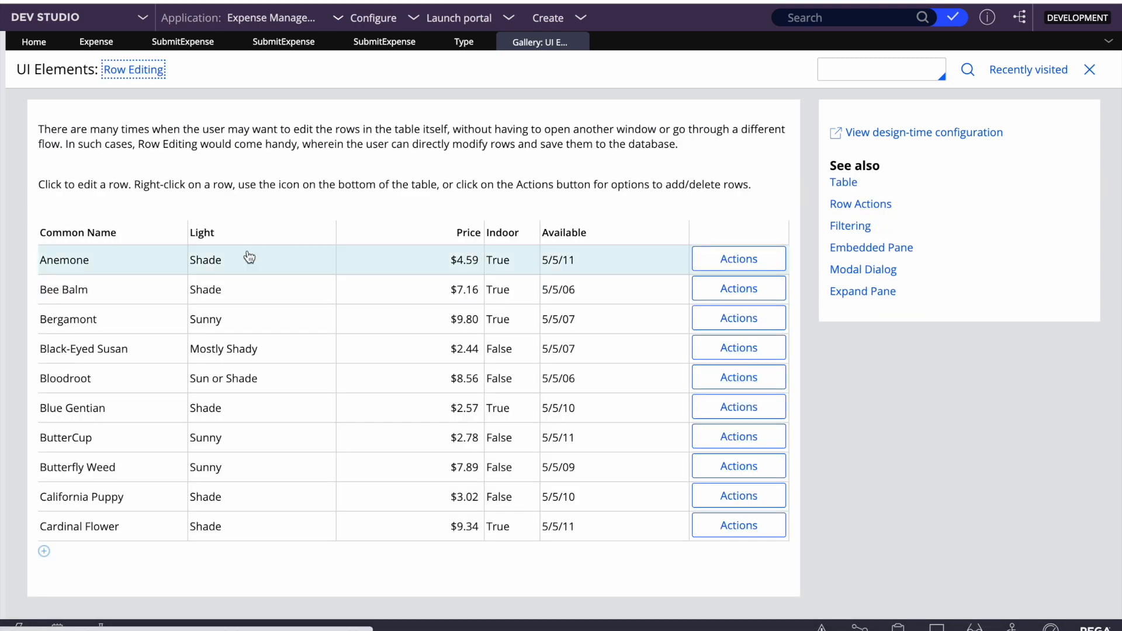
click(239, 264)
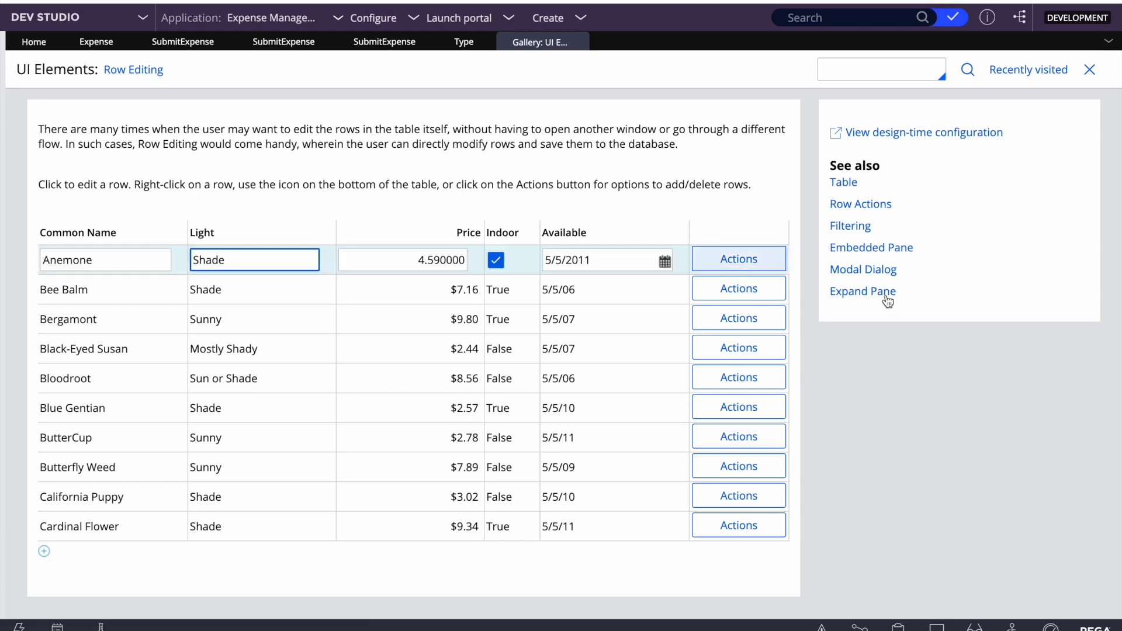
- Open the Modal dialog example and launch a sample modal dialog in its mobile preview
click(852, 282)
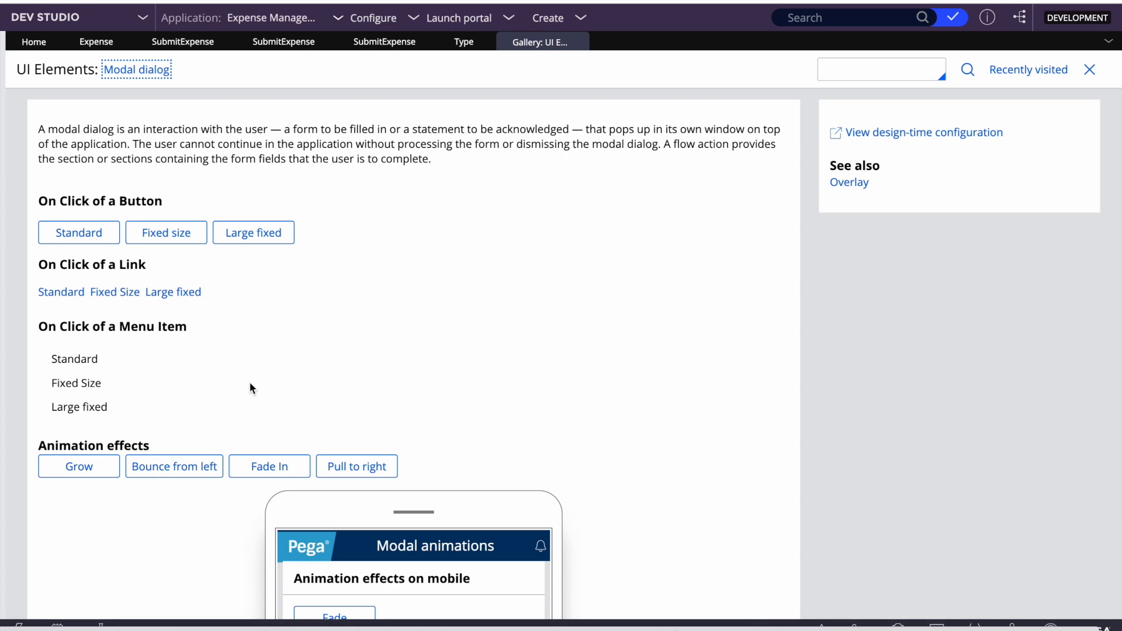
scroll(250, 381, down, 5)
click(323, 331)
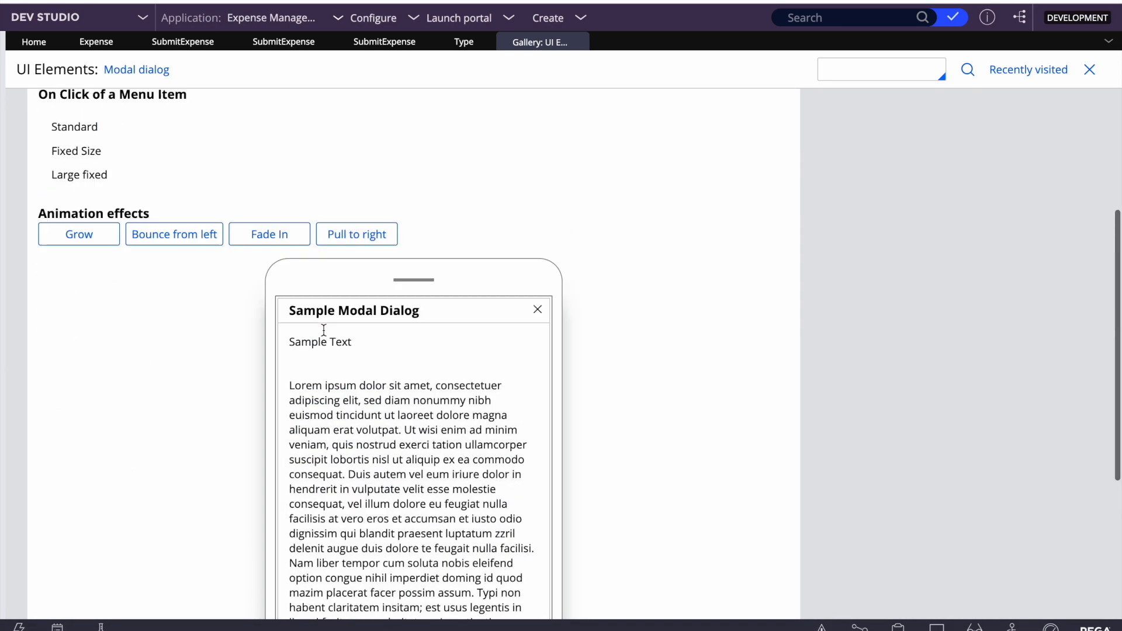
- View the related Overlay example and return to the Modal dialog example
scroll(596, 351, up, 5)
click(843, 182)
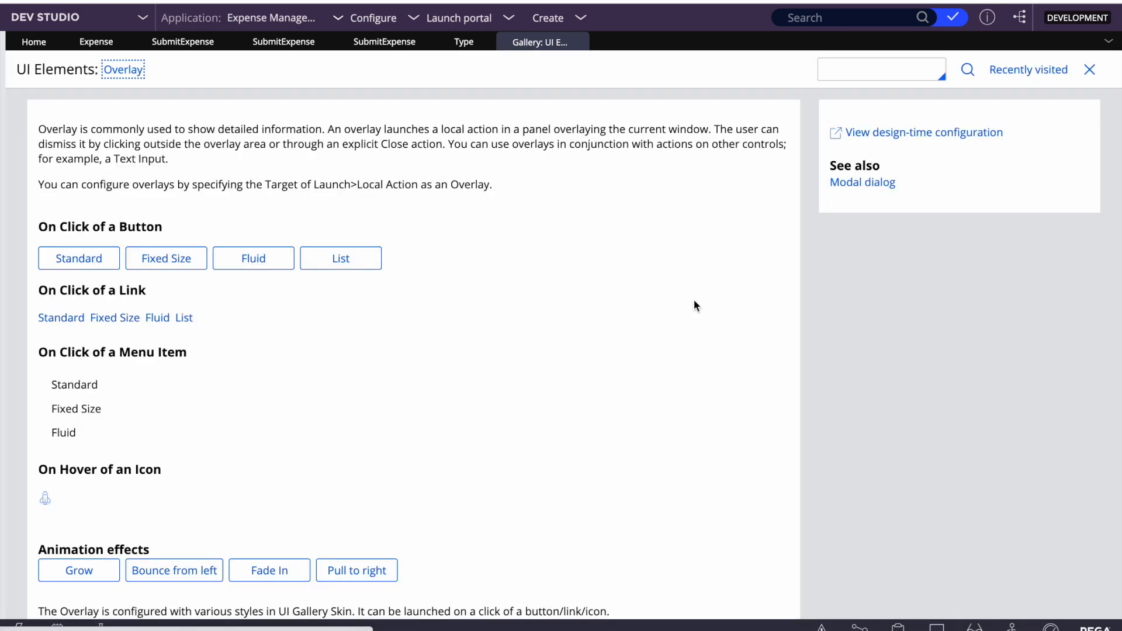
click(855, 182)
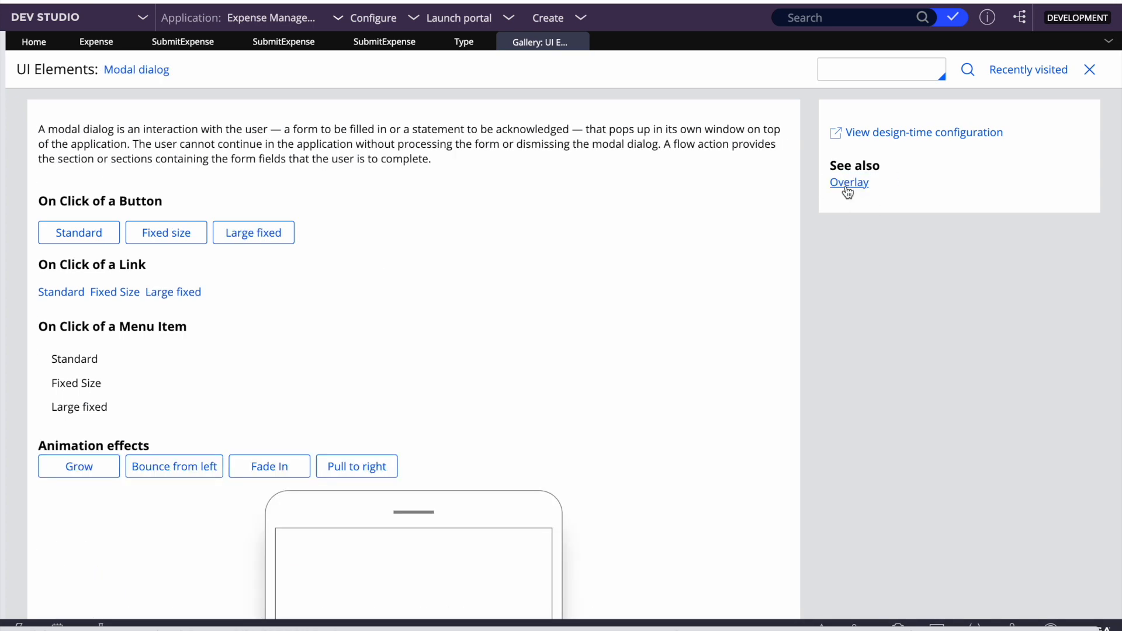
- Launch and close the sample modal in the mobile preview, and return to the E-2 expense form
scroll(364, 562, down, 5)
click(344, 353)
click(539, 280)
click(580, 43)
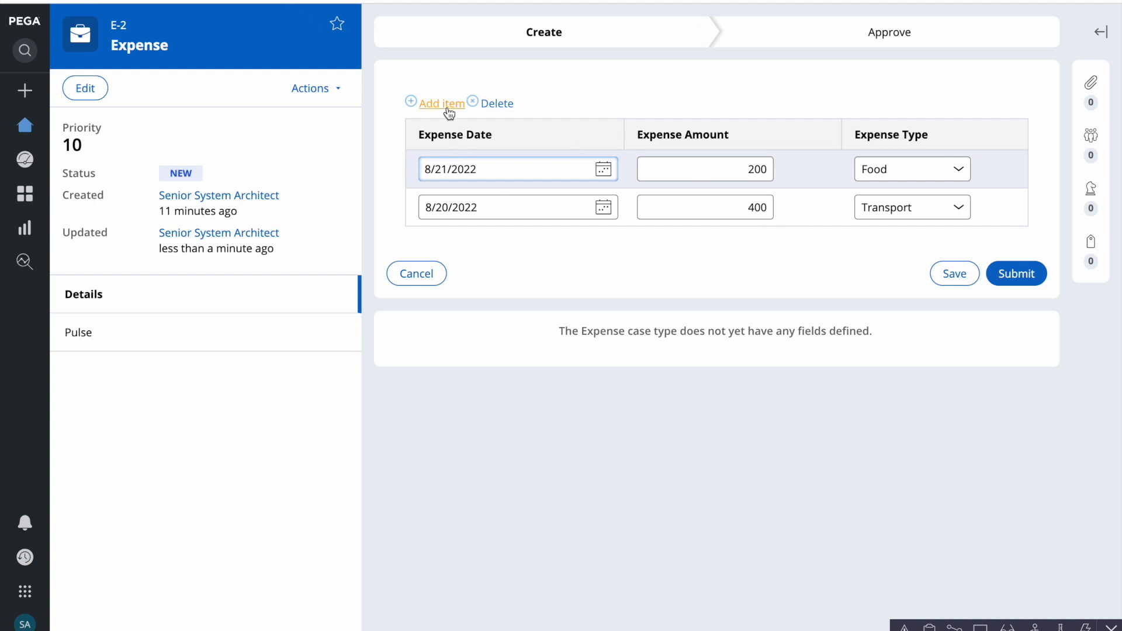
- Delete the Transport expense row dated 8/20/2022 and save the expense form
double_click(474, 208)
click(513, 108)
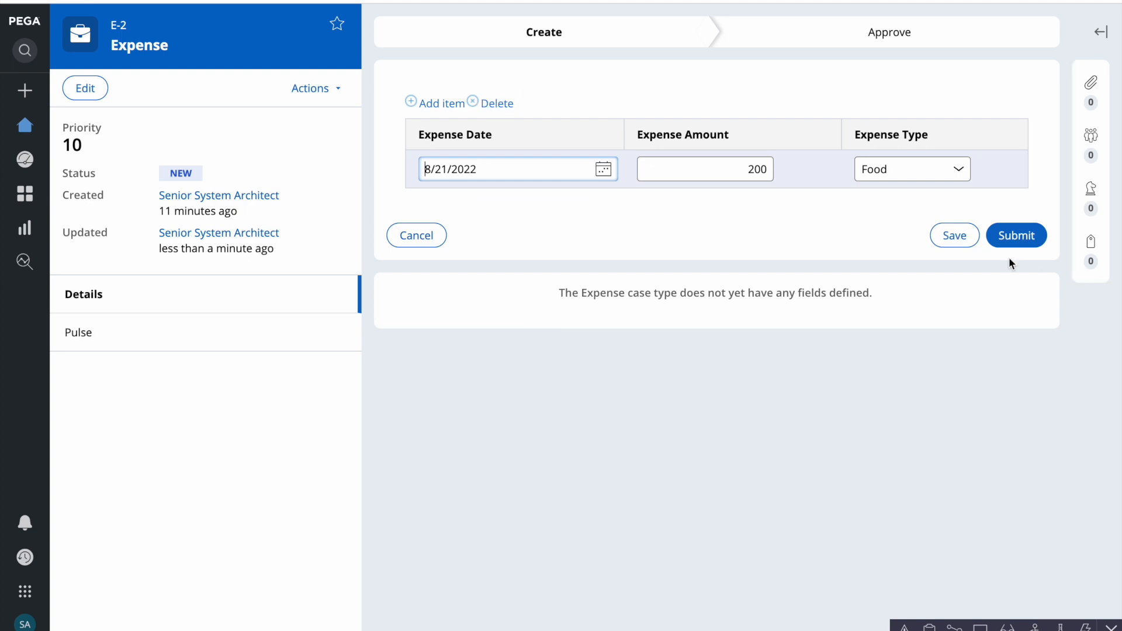
click(965, 235)
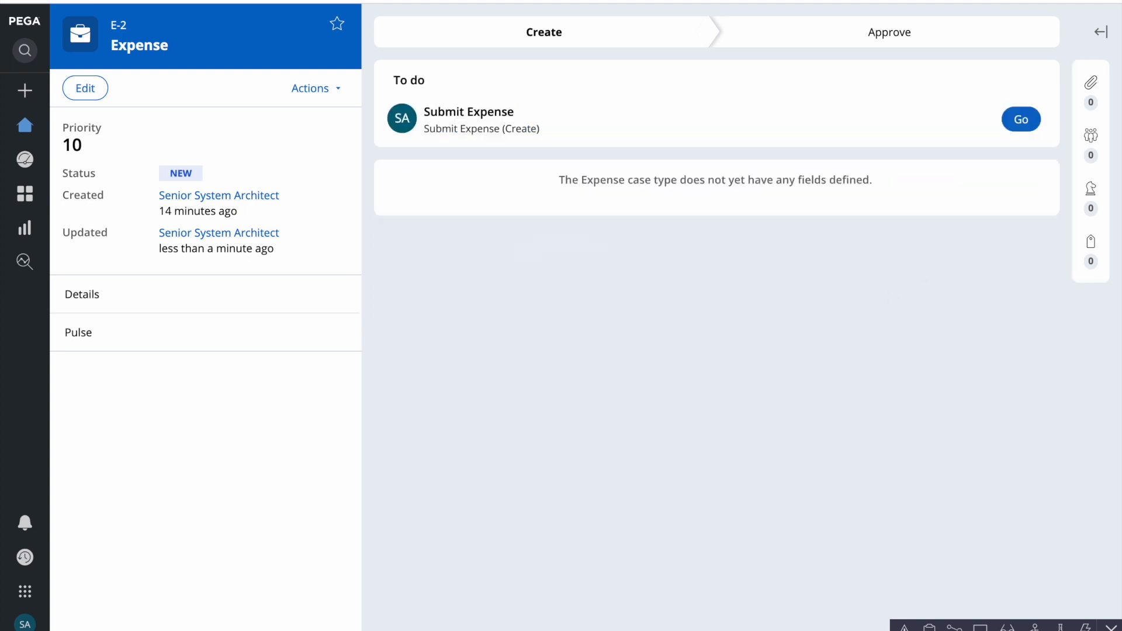
- Refresh the ExpenseList(2) clipboard page, view ExpenseList(1), and return to the E-2 expense case
key(alt+Tab)
click(982, 54)
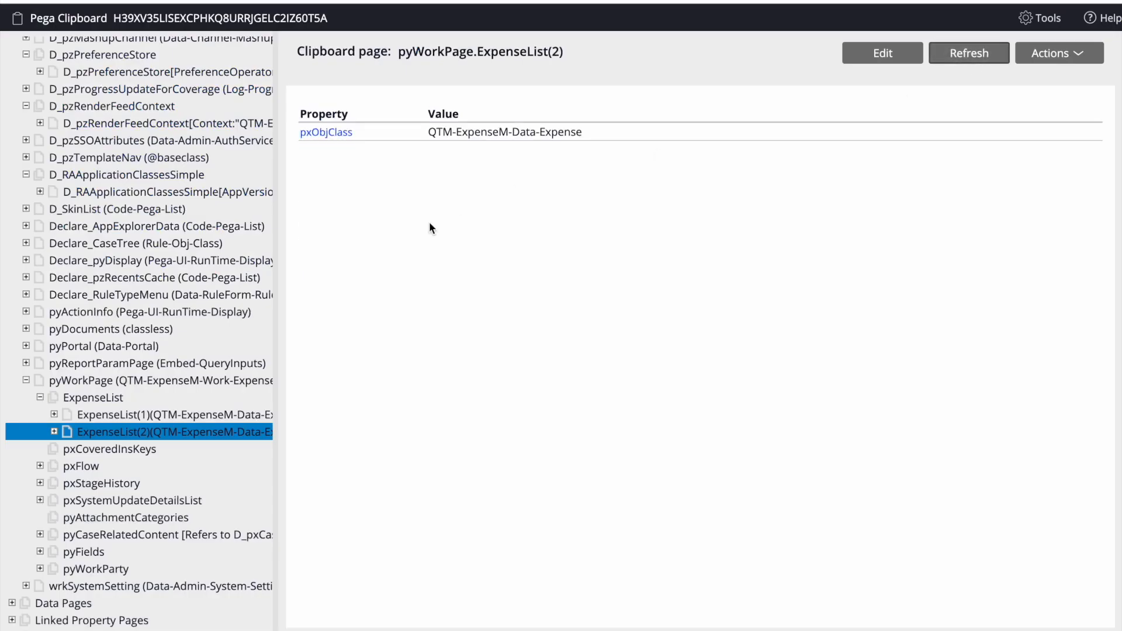
click(169, 415)
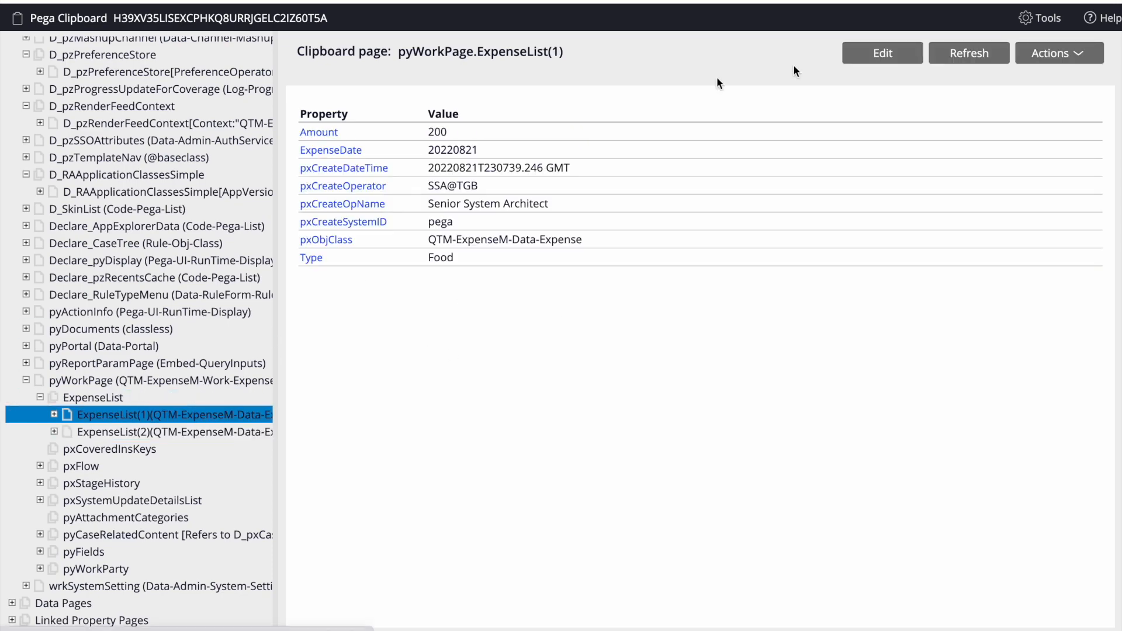
click(719, 1)
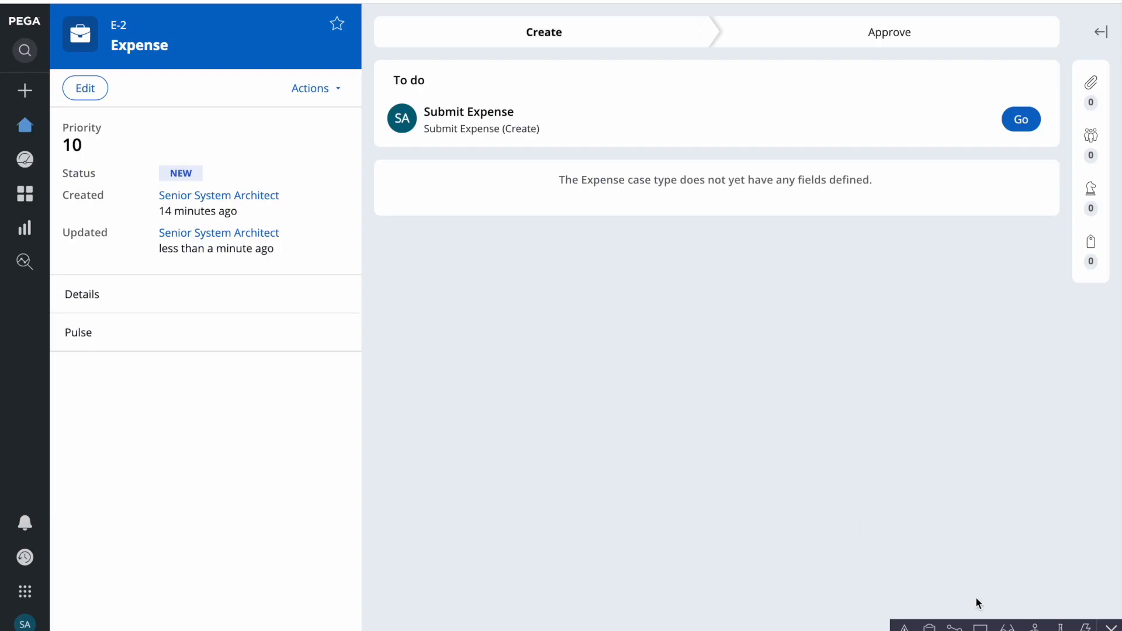
- Reopen the clipboard from the case and examine ExpenseList(1) and ExpenseList(2) under pyWorkPage
click(929, 628)
scroll(154, 442, down, 9)
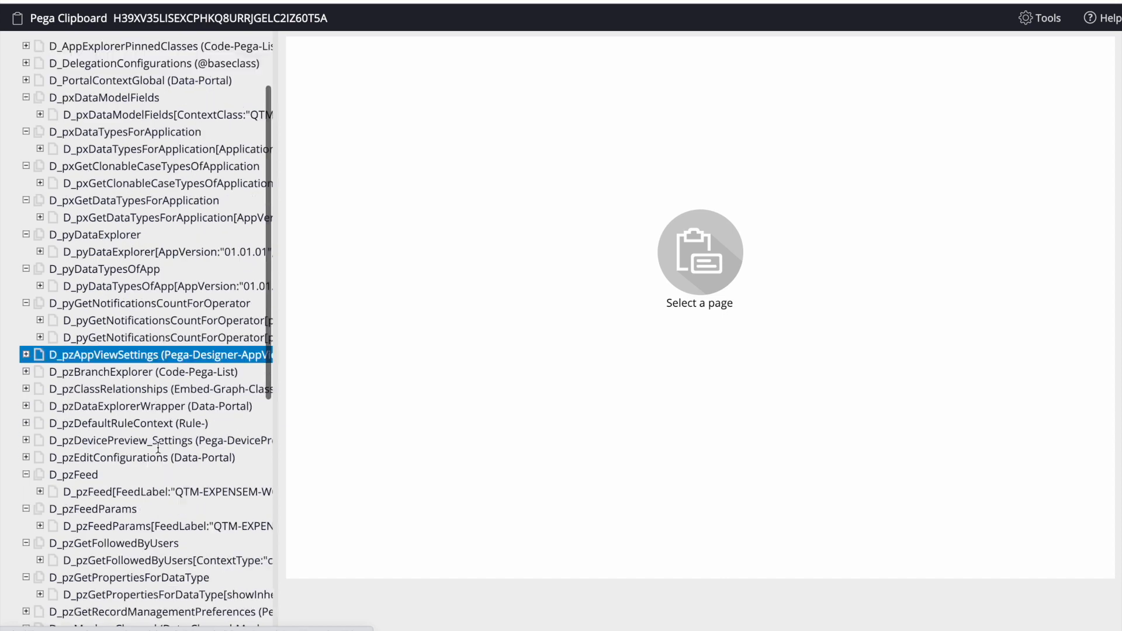
click(25, 534)
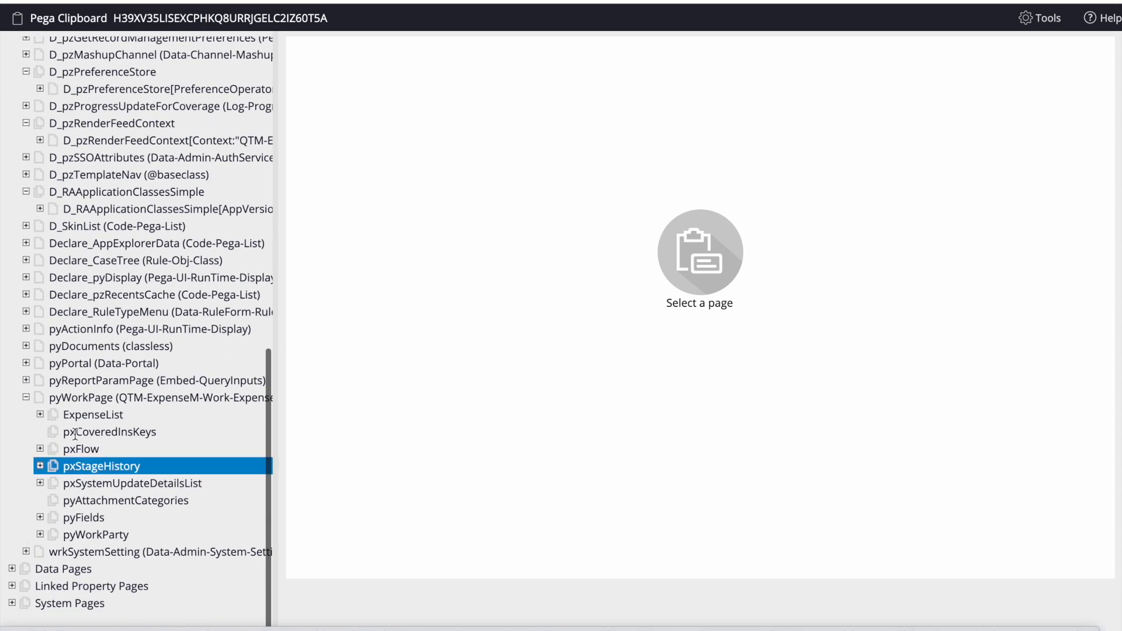
click(41, 414)
click(98, 433)
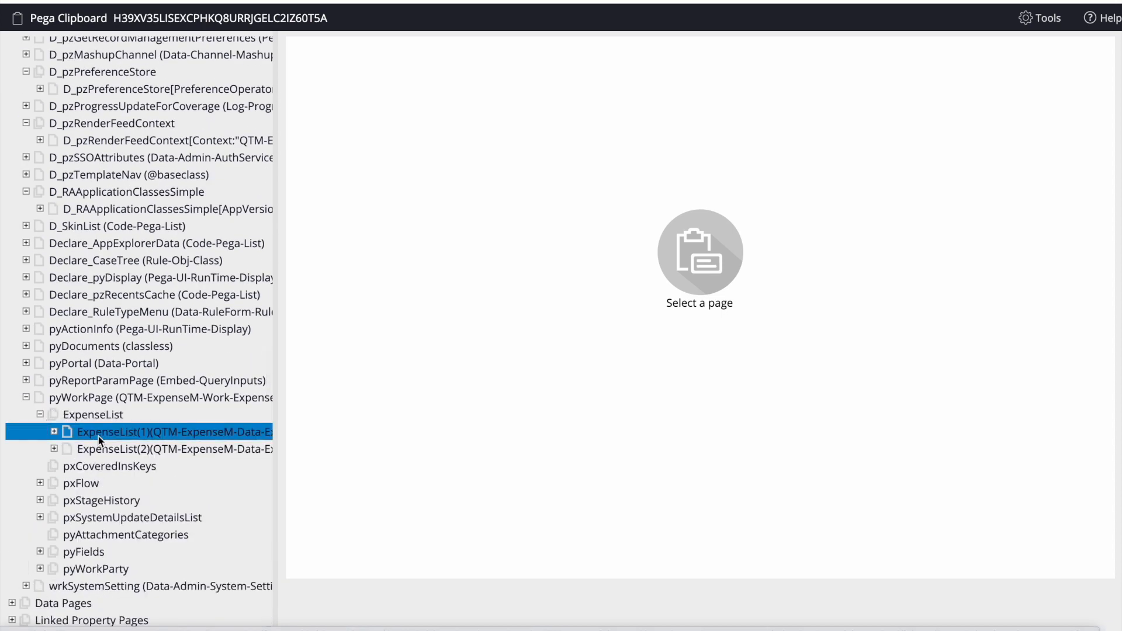
click(109, 450)
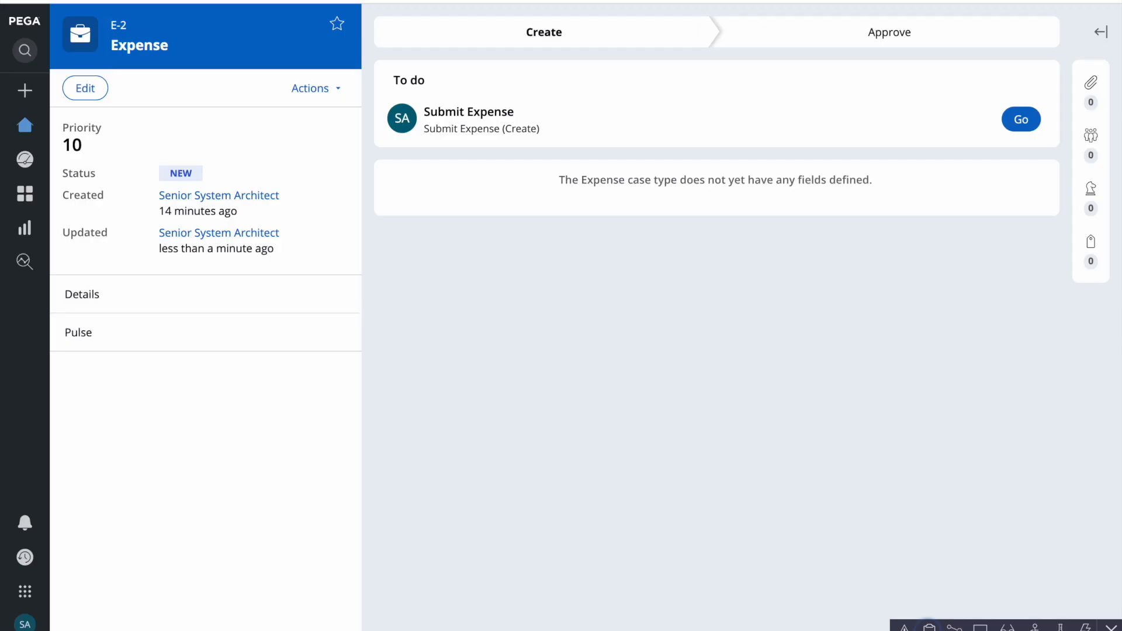
- Reopen the Submit Expense assignment, delete the remaining Food expense row, and add a blank expense item
click(1019, 118)
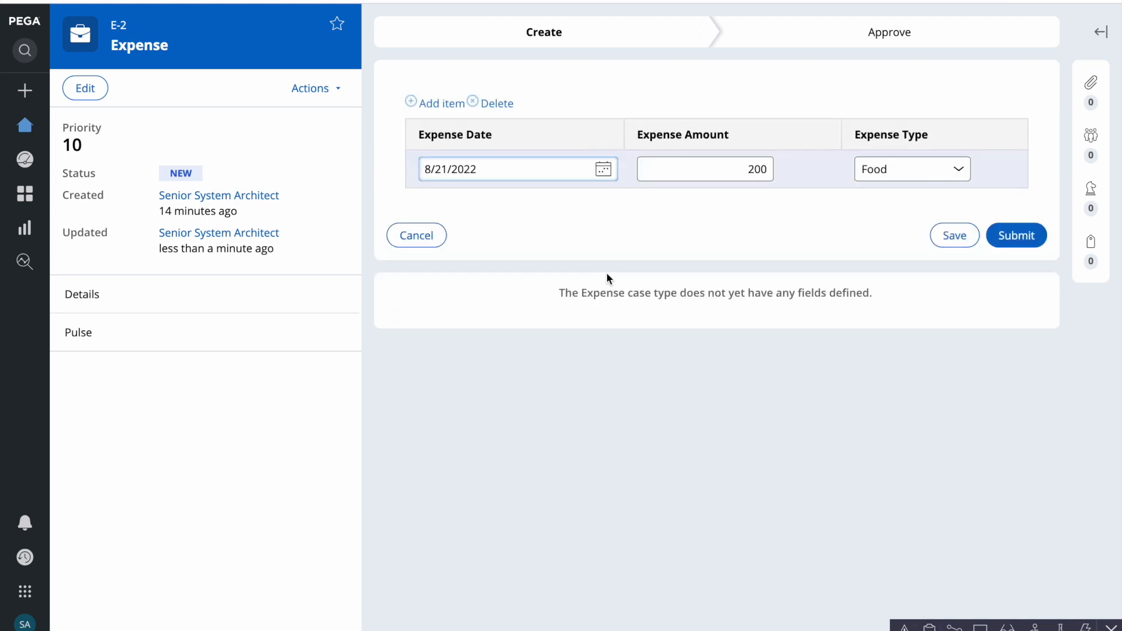
click(551, 170)
click(498, 104)
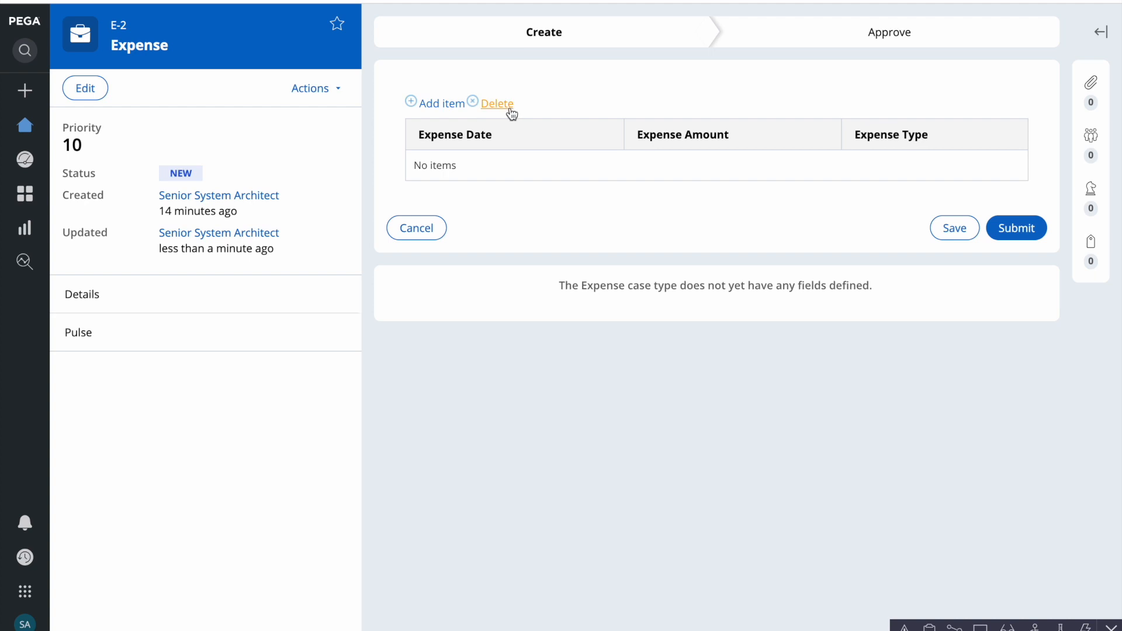
click(451, 111)
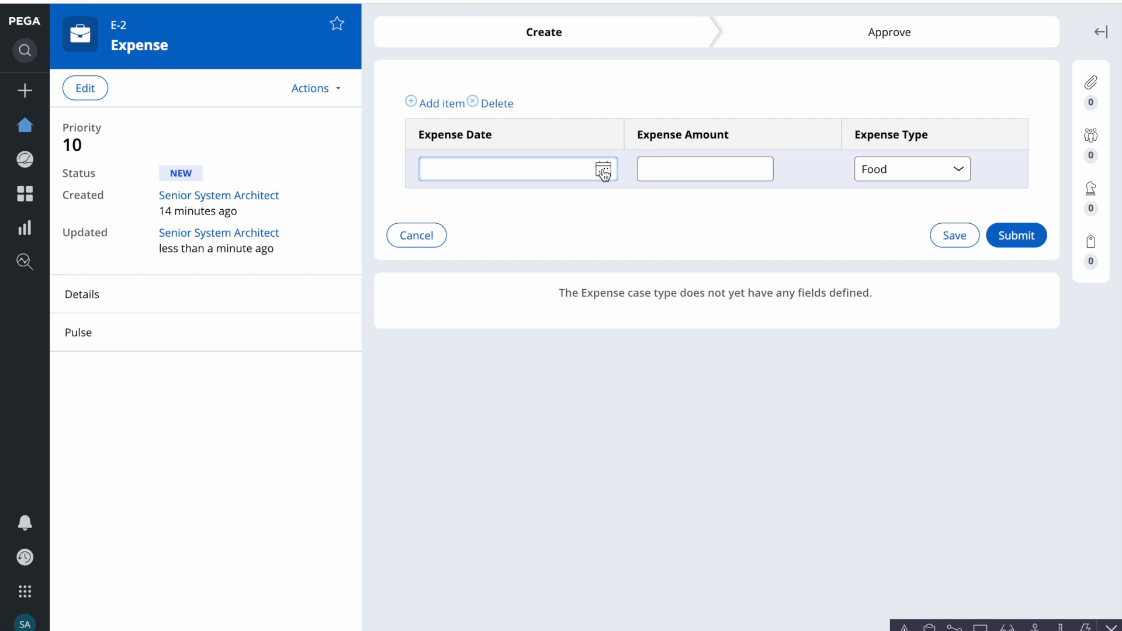
- Inspect the form with Live UI to locate the Expense Date field's Date Time control in the SubmitExpense section
click(980, 627)
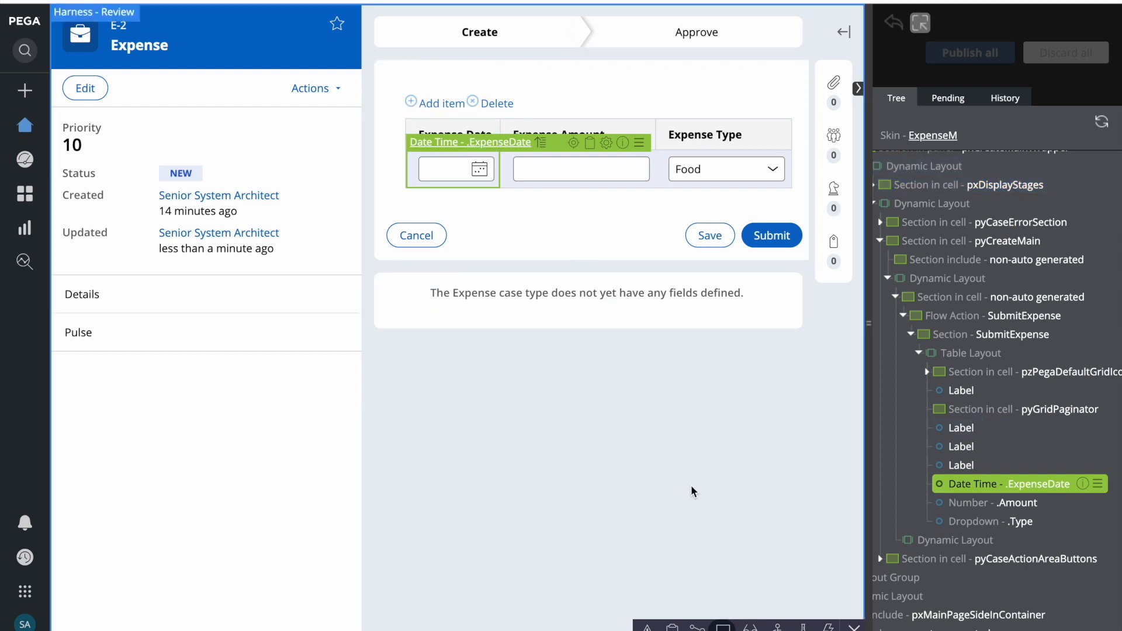
click(854, 629)
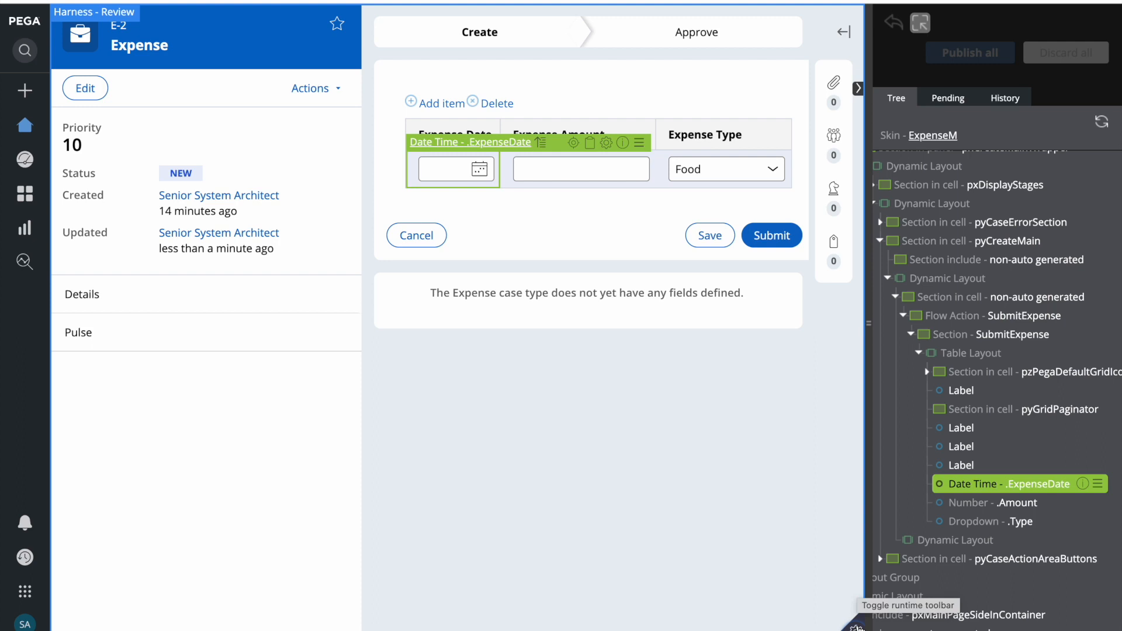
click(856, 627)
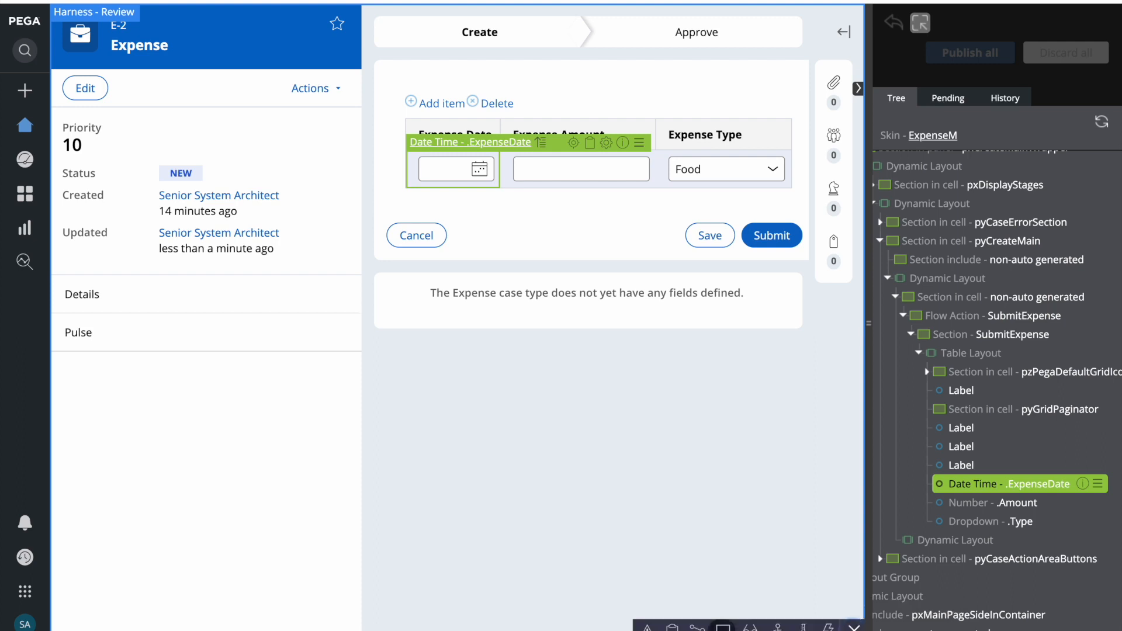
click(723, 628)
click(979, 628)
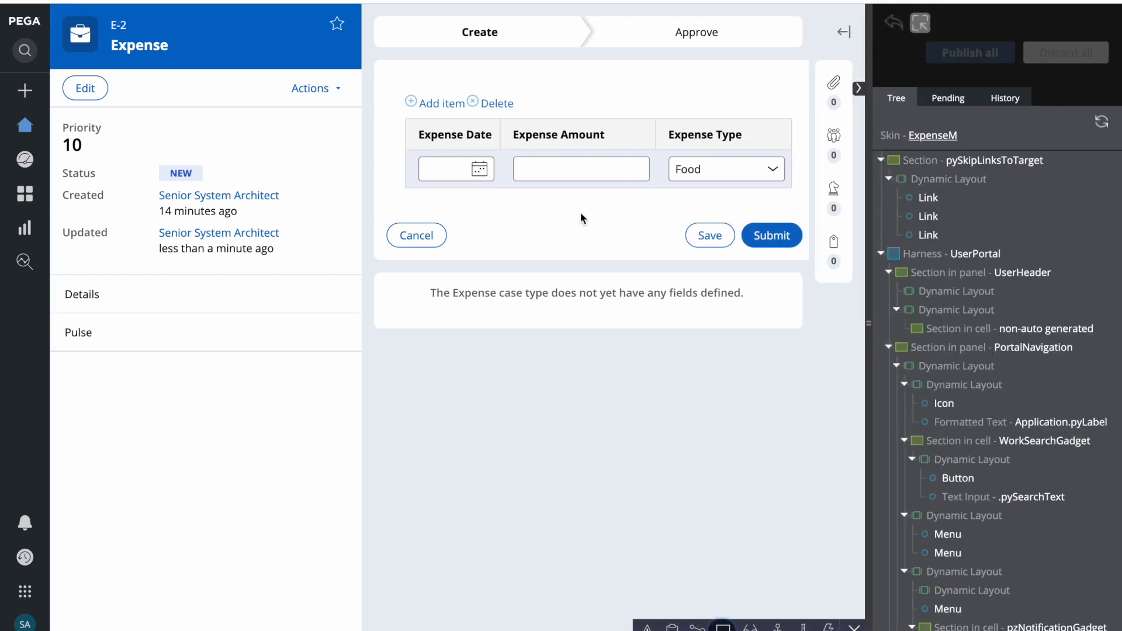
click(458, 163)
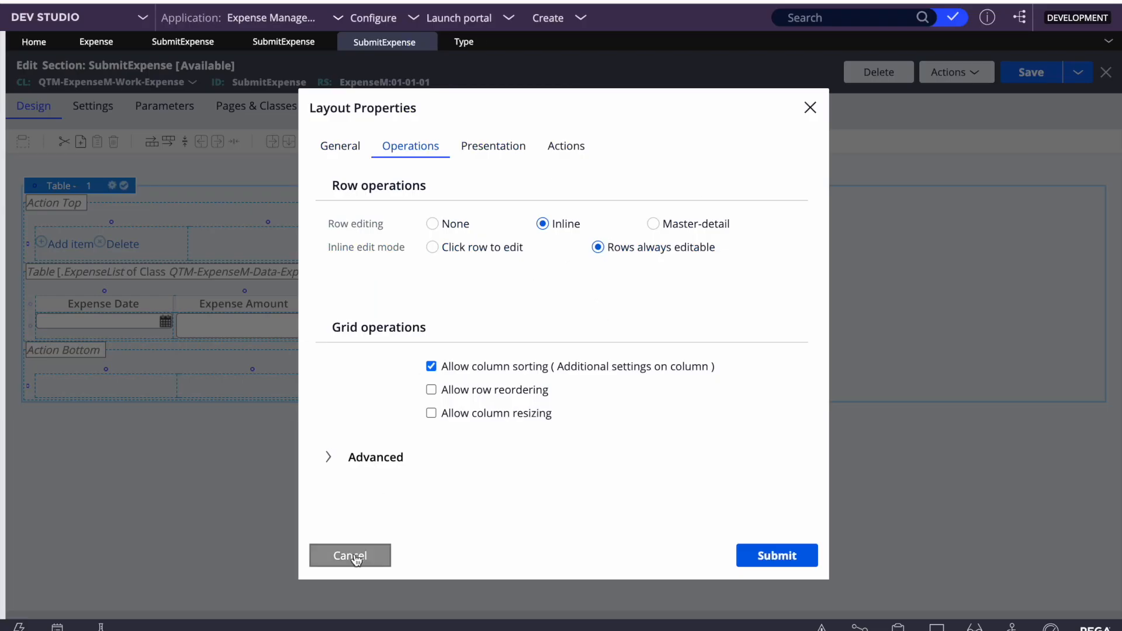
- Review and cancel the table's general layout properties, and open the ExpenseDate property rule from the Expense Date cell's properties
click(341, 146)
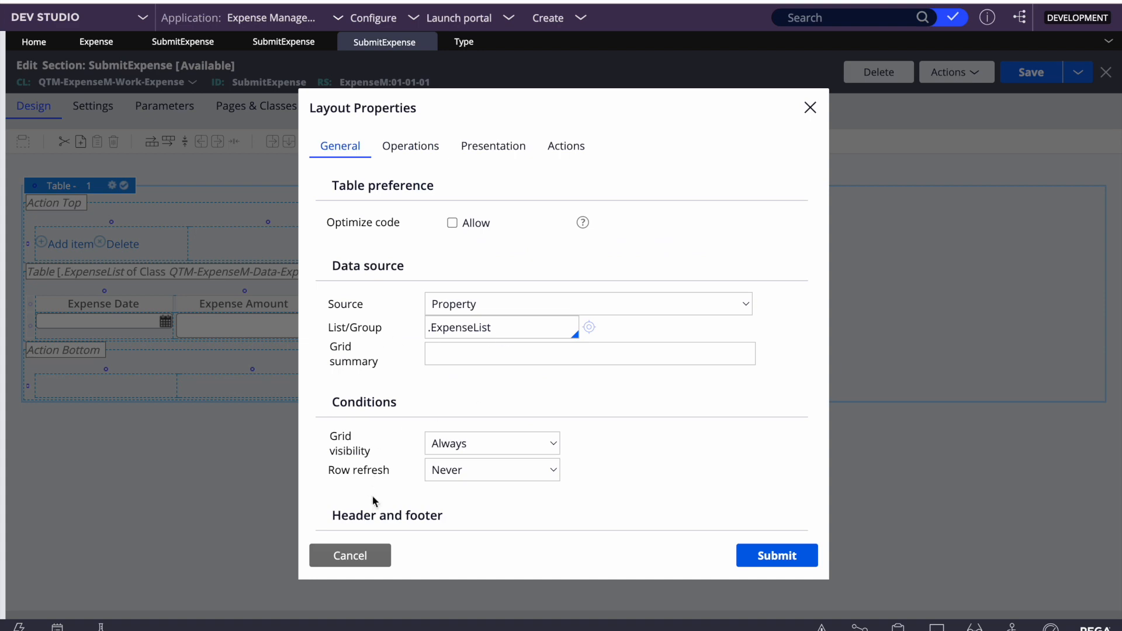
click(354, 559)
double_click(112, 316)
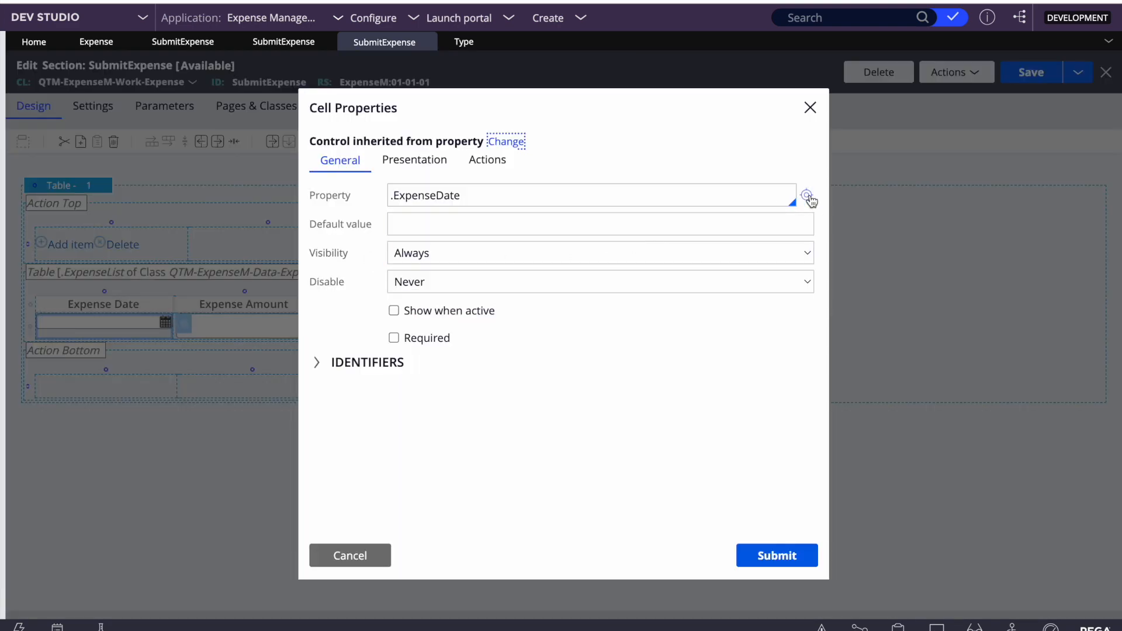
click(807, 195)
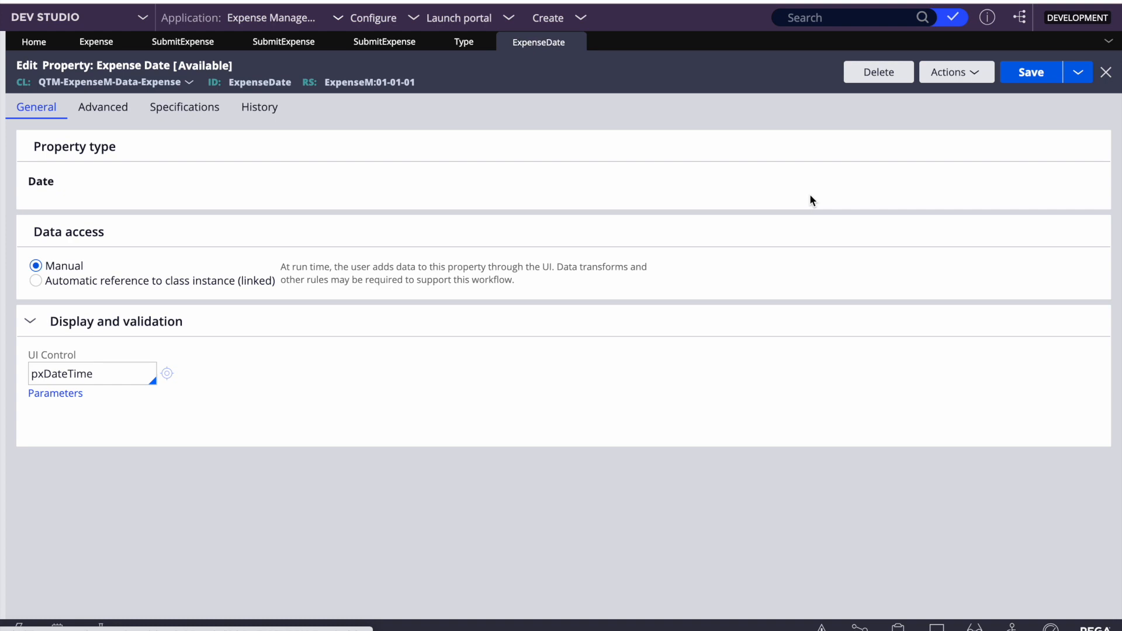
- Open the Expense Date property's advanced validation settings and search the Use validate rules for "is"
click(120, 113)
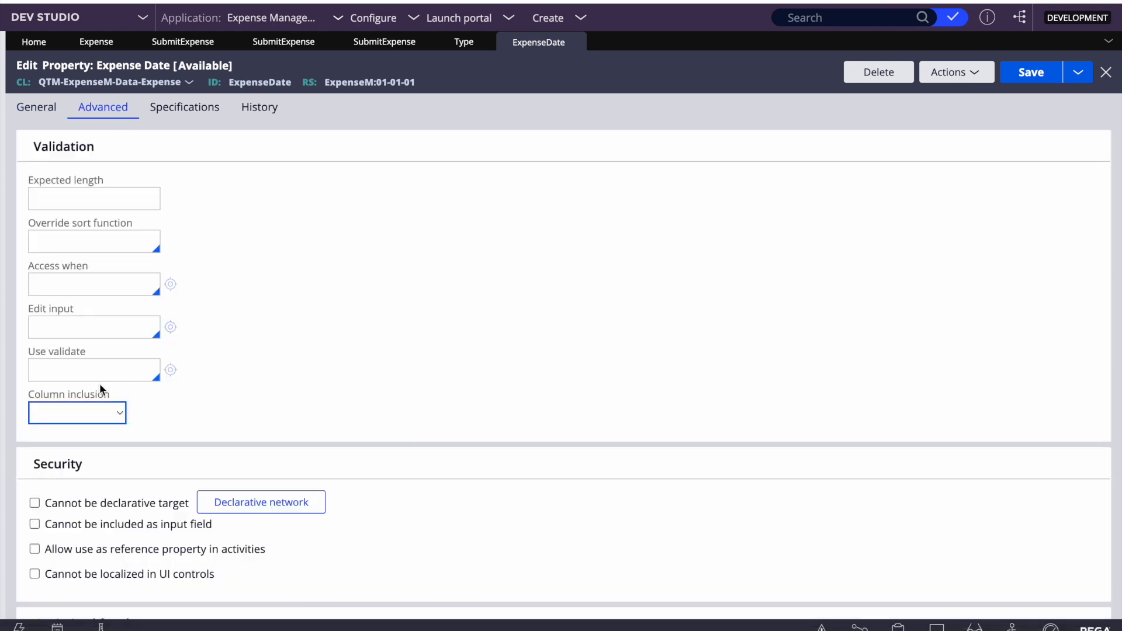
click(87, 371)
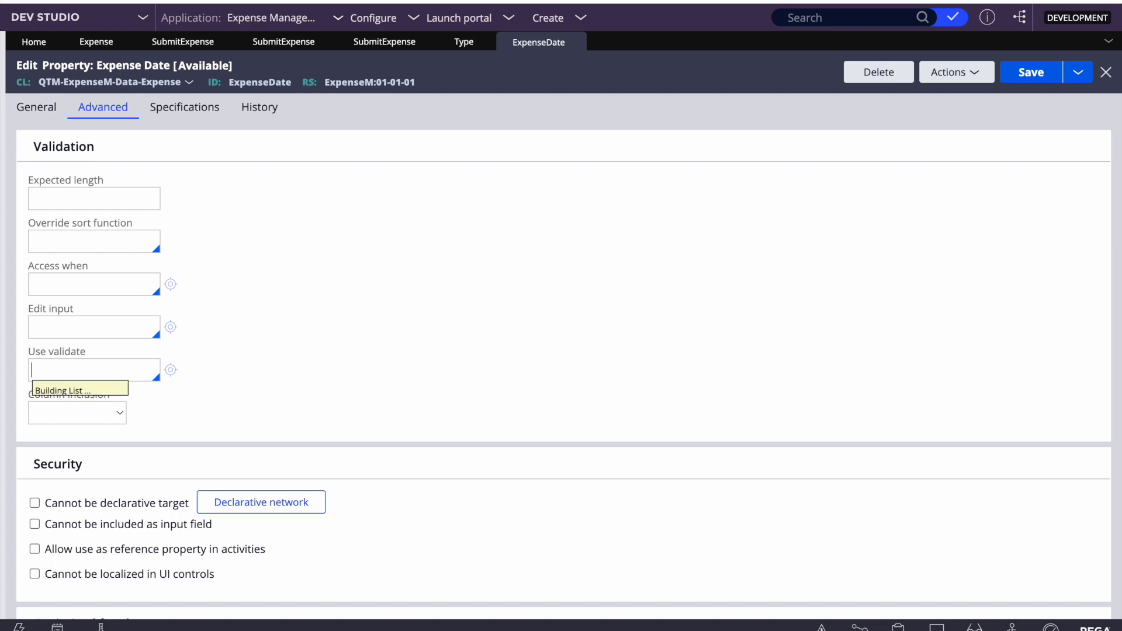
text(is)
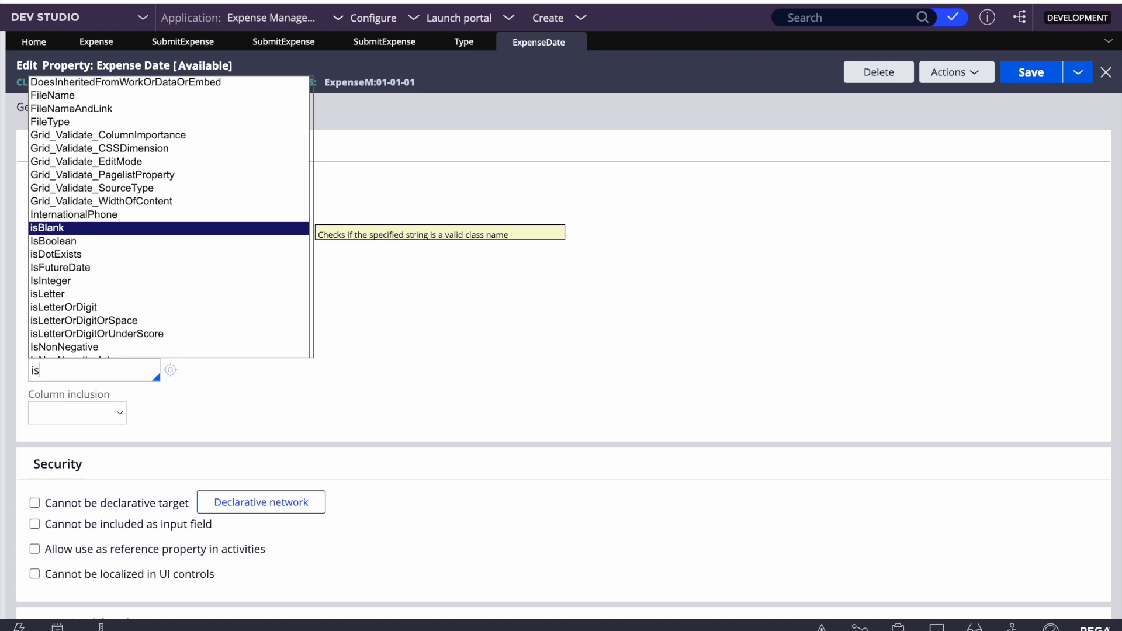
key(Down)
key(Down)
key(Down)
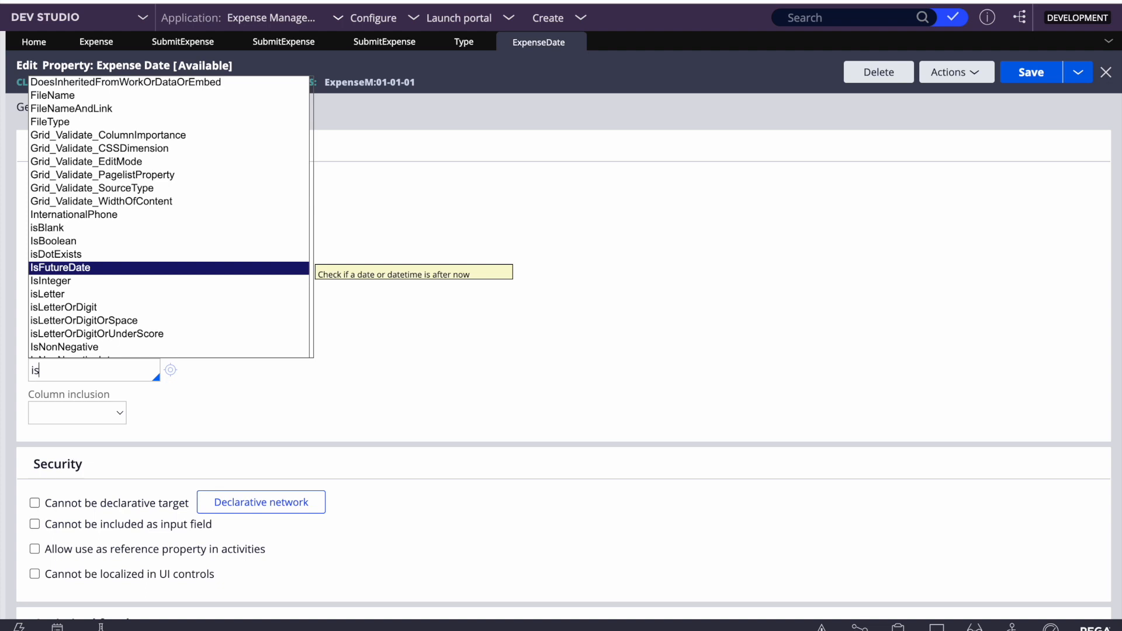
- Search the Use validate rules for "ispo" and examine the available validation rules in the list
text(spo)
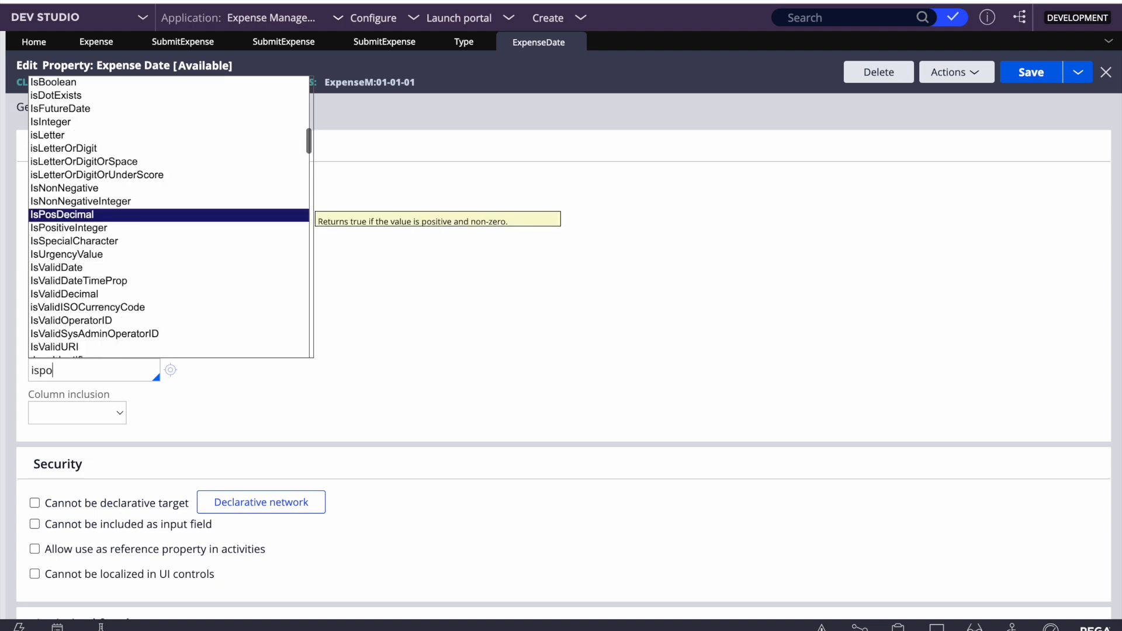
key(Down)
key(Down)
key(Down)
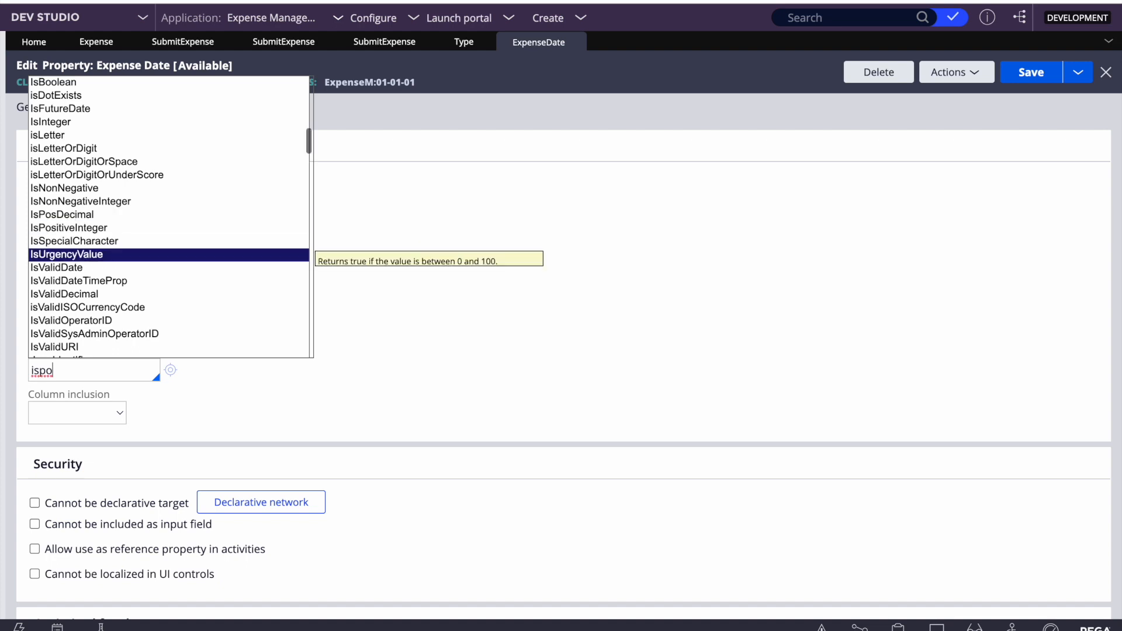
scroll(93, 330, down, 3)
scroll(83, 332, up, 4)
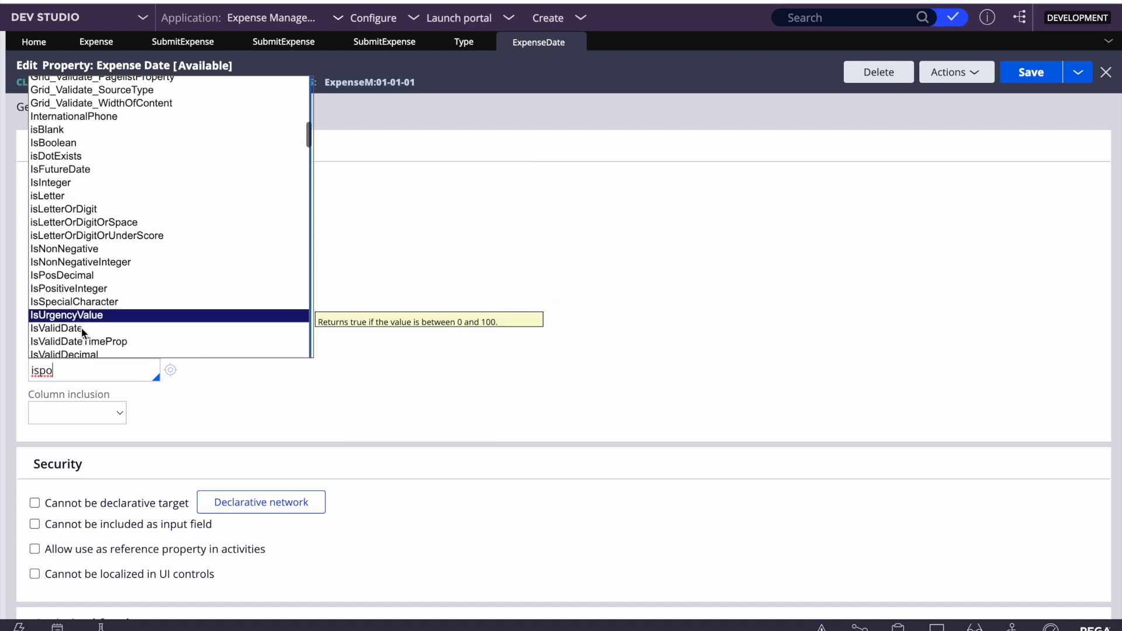
scroll(82, 332, up, 1)
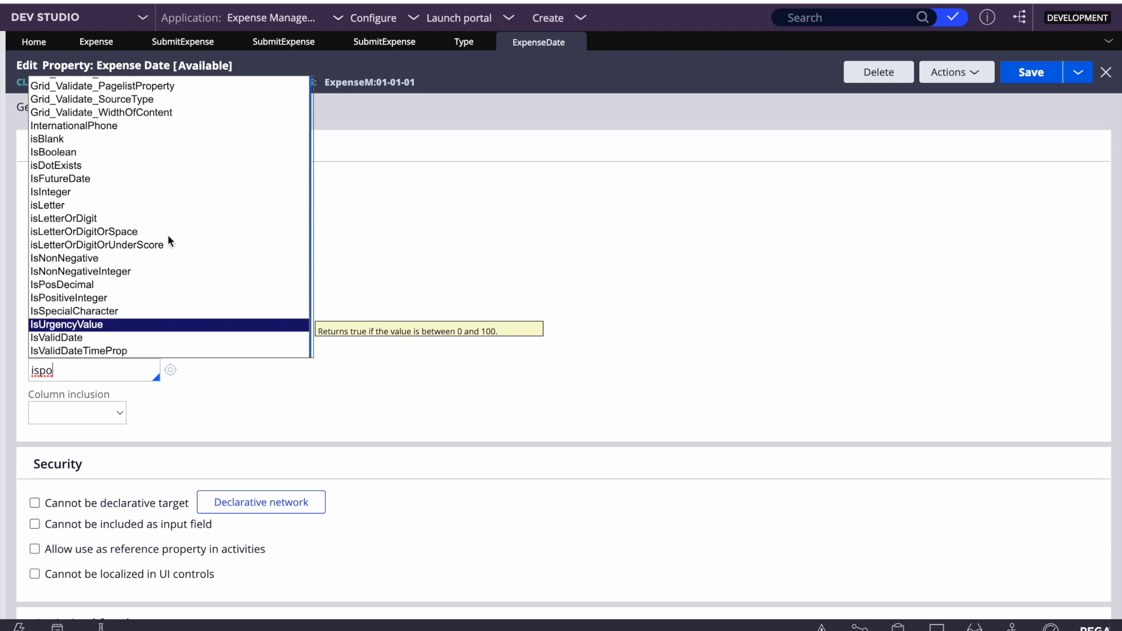
key(Down)
key(Down)
key(Down)
key(Down)
key(Down)
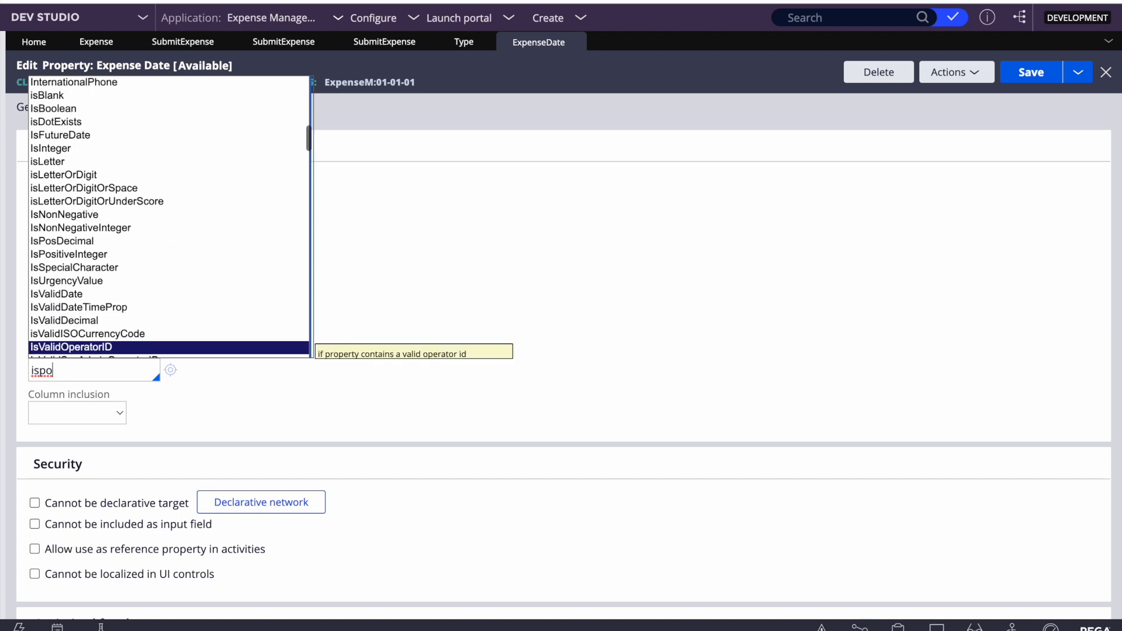
key(Down)
key(Down)
key(Down)
key(Down)
key(Down)
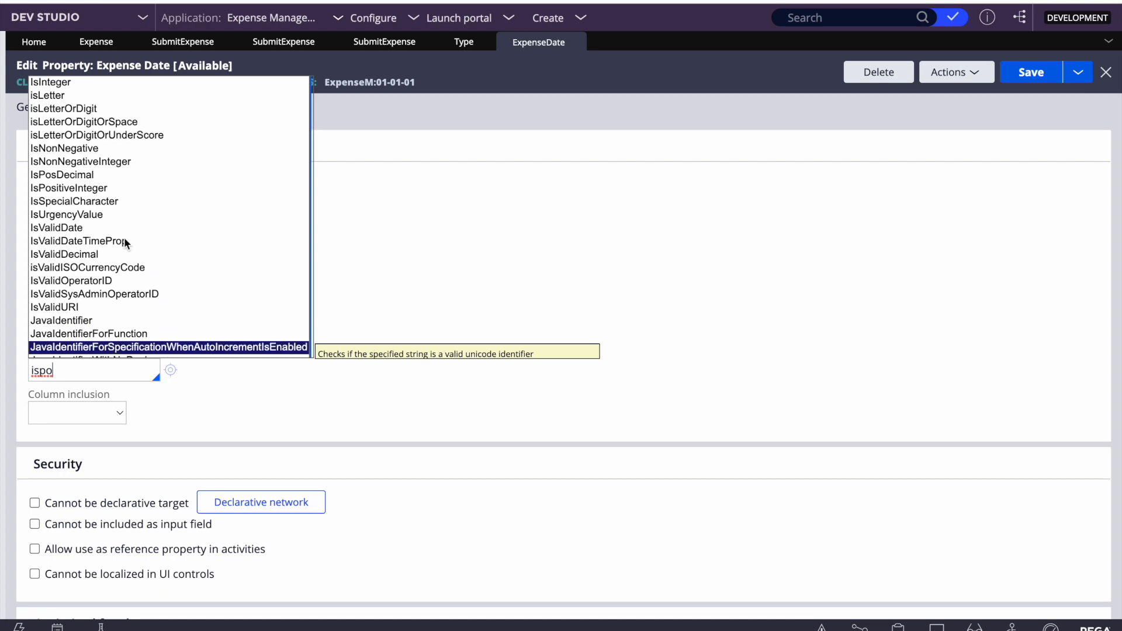
scroll(142, 259, down, 10)
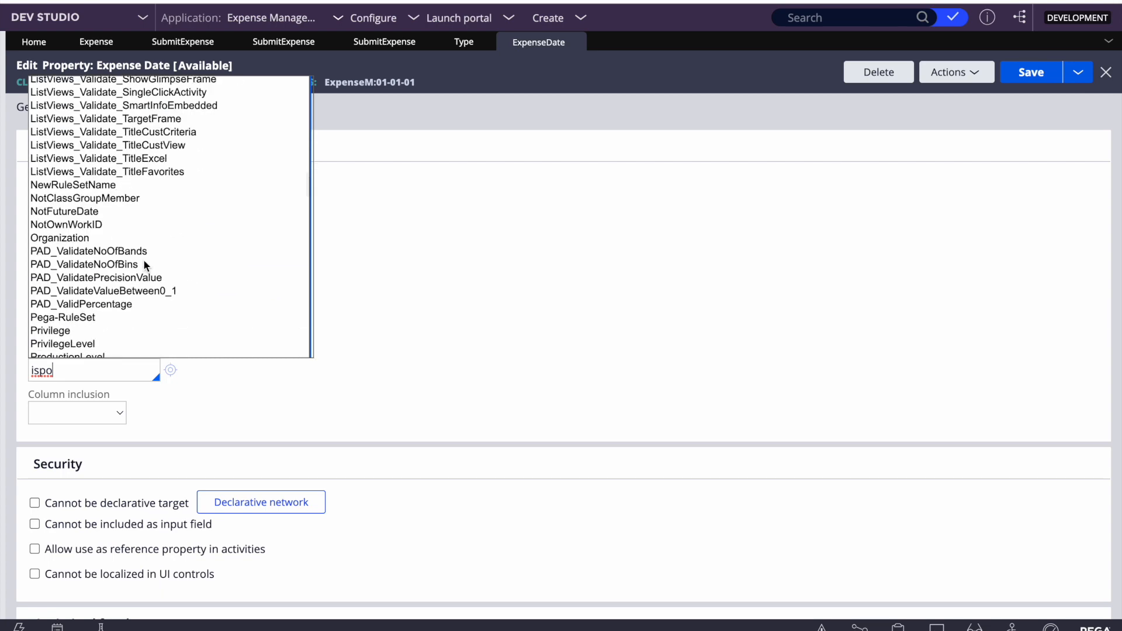
click(428, 309)
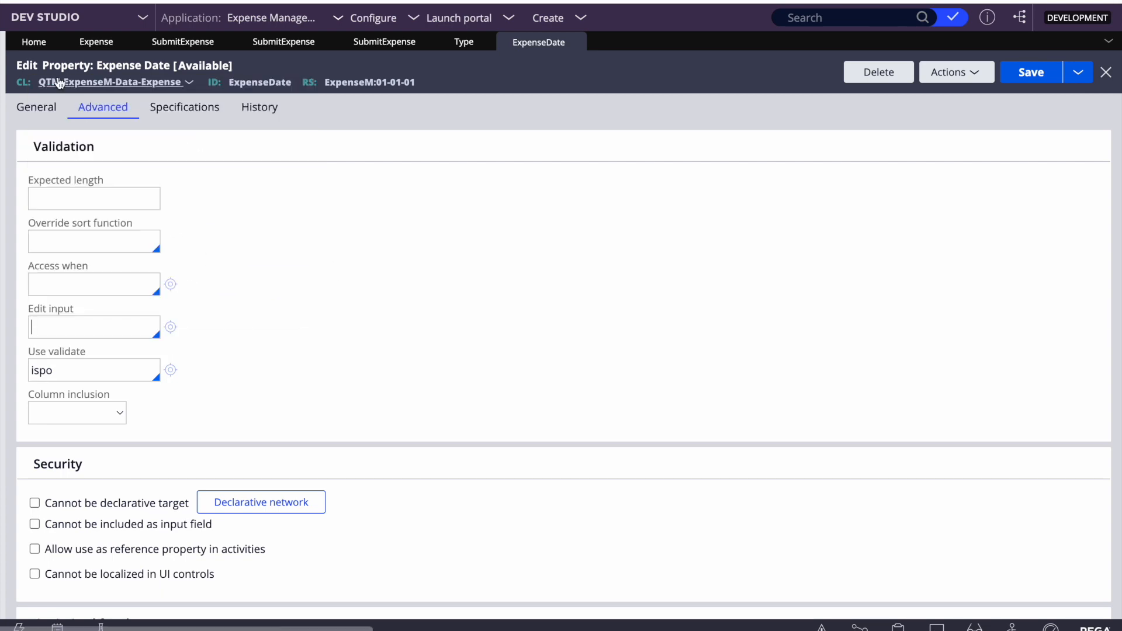
- Switch from App Studio to Dev Studio
click(34, 41)
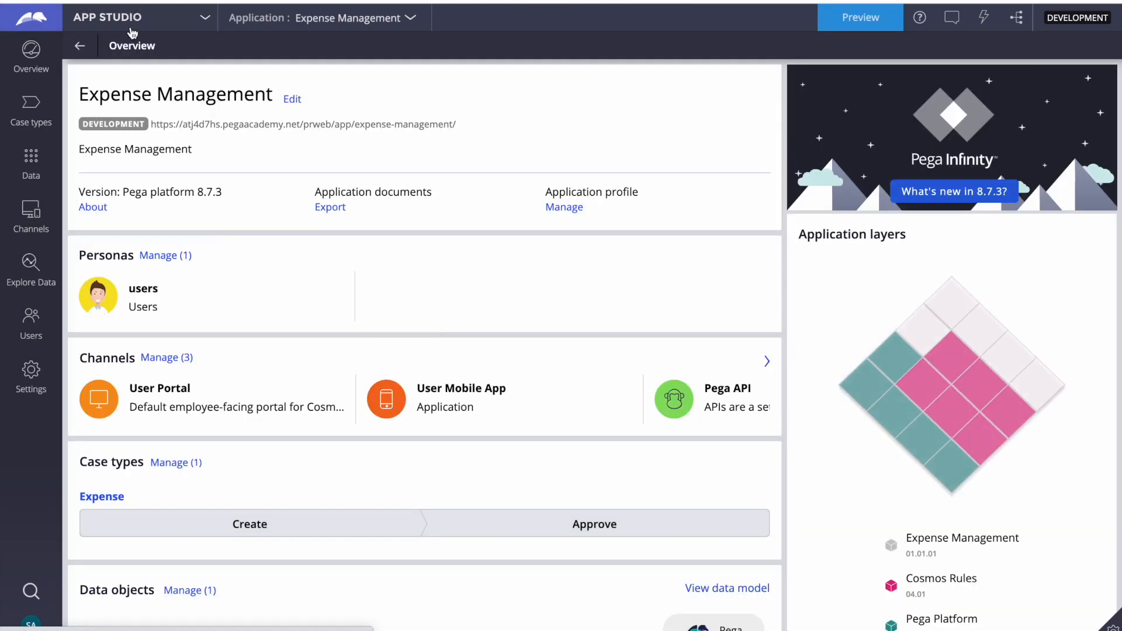
click(113, 10)
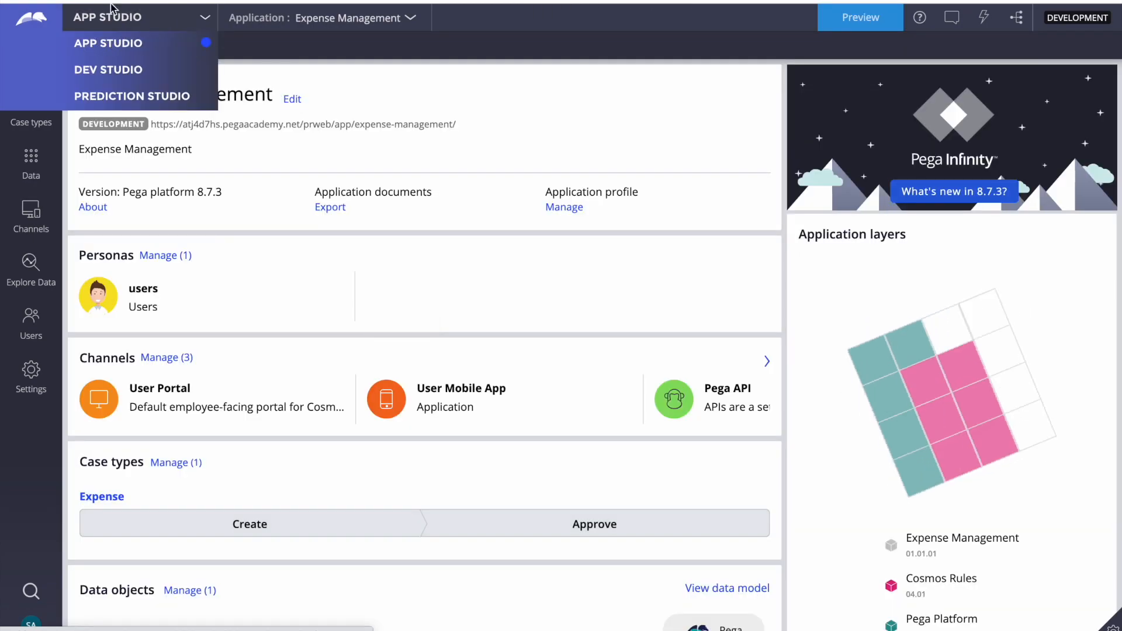
click(105, 70)
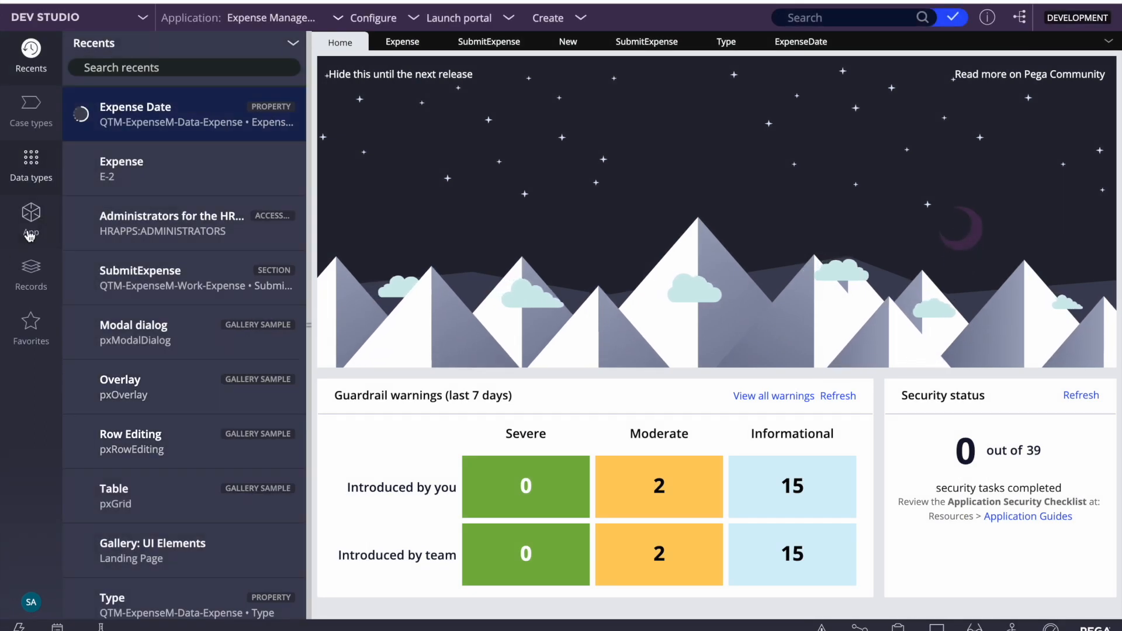
- Open the list of Edit Validate rules from the Data Model records and collapse the explorer pane
click(31, 269)
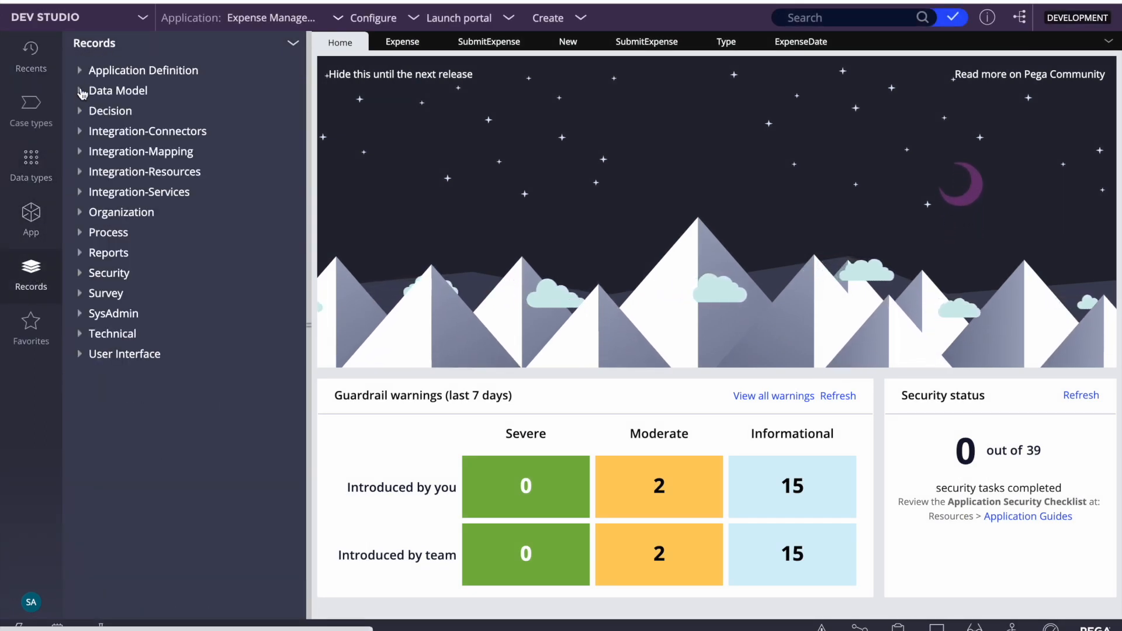
click(82, 91)
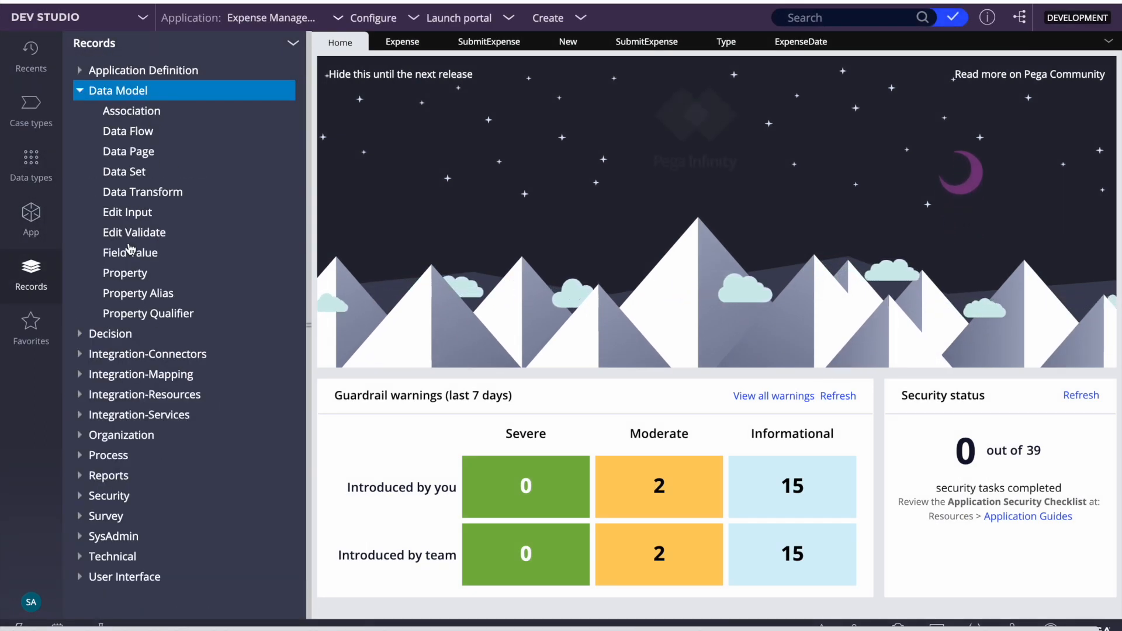
click(150, 231)
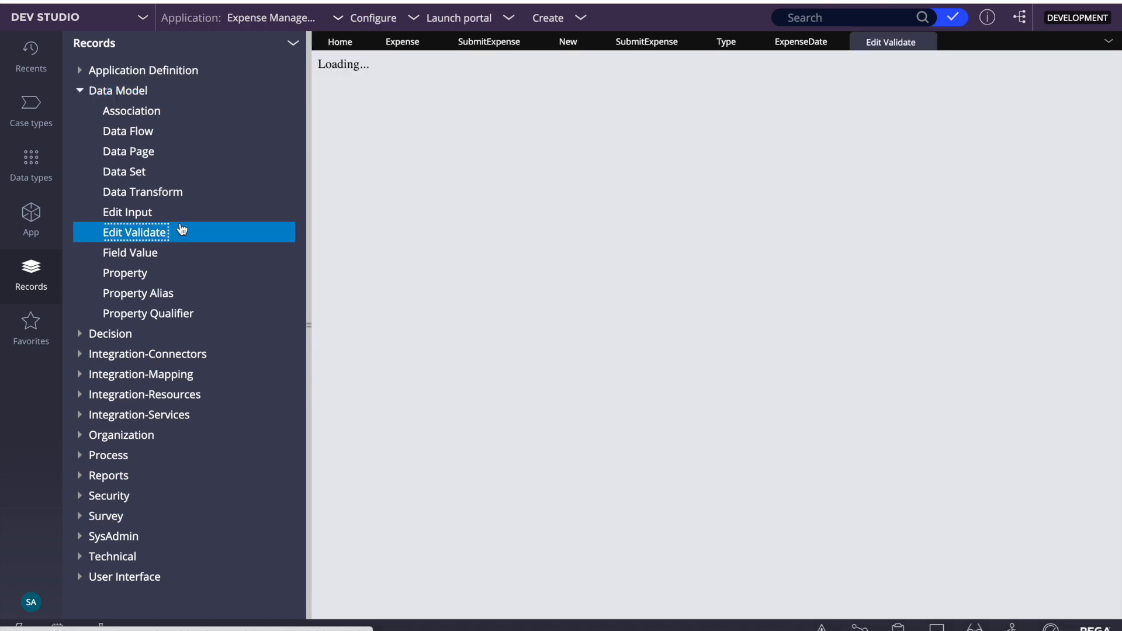
click(310, 323)
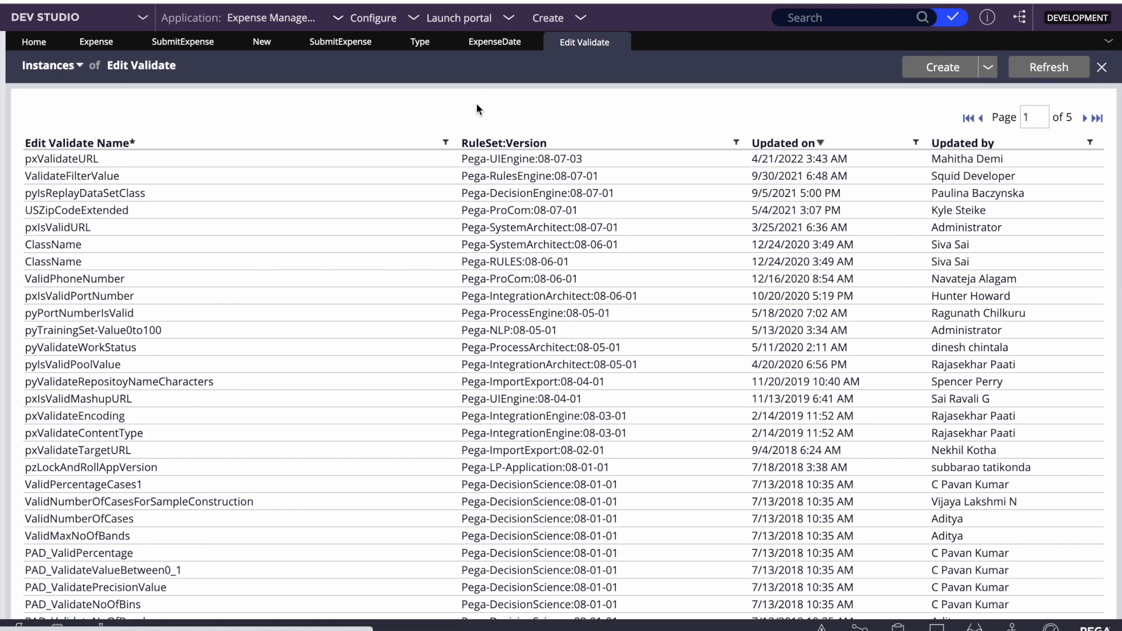
- Filter the Edit Validate rule names by the text "past"
click(445, 143)
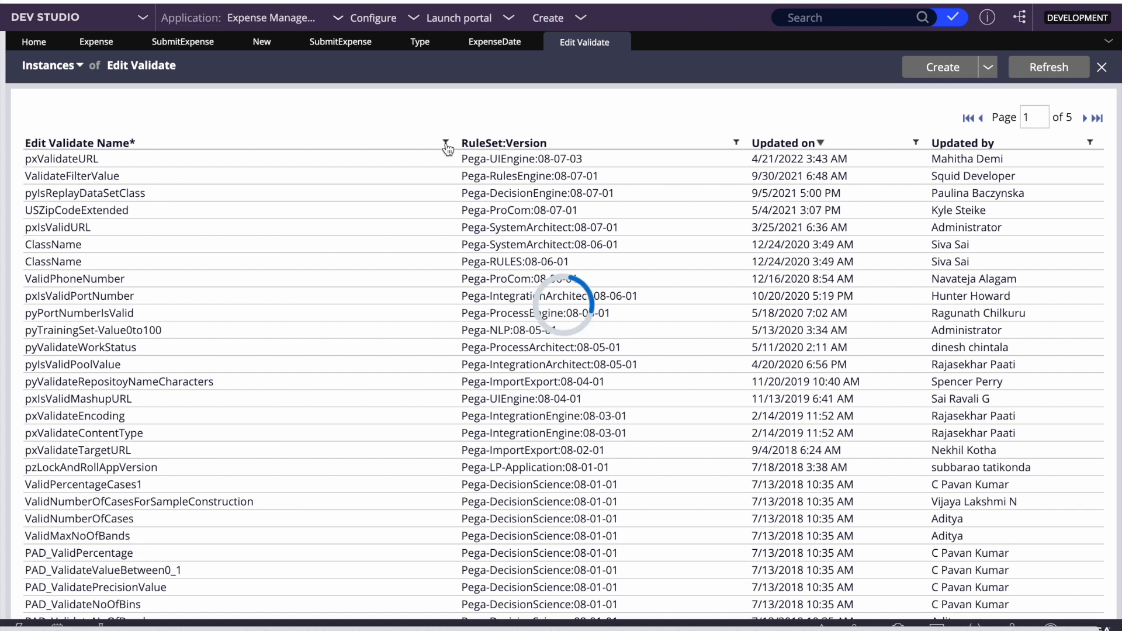
click(340, 210)
text(past)
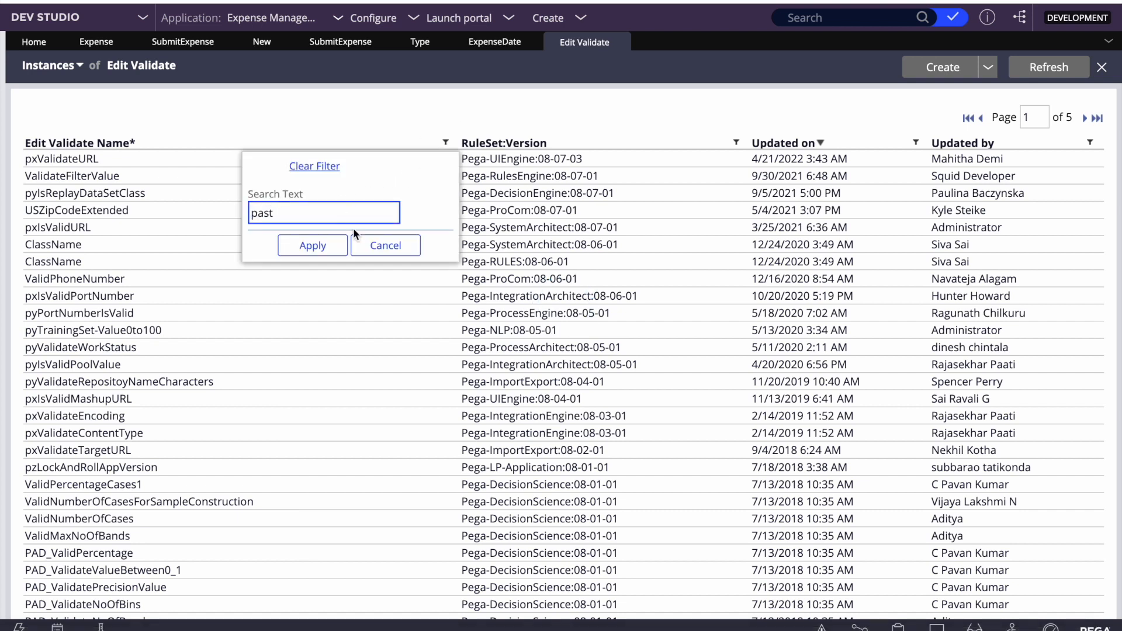
click(316, 246)
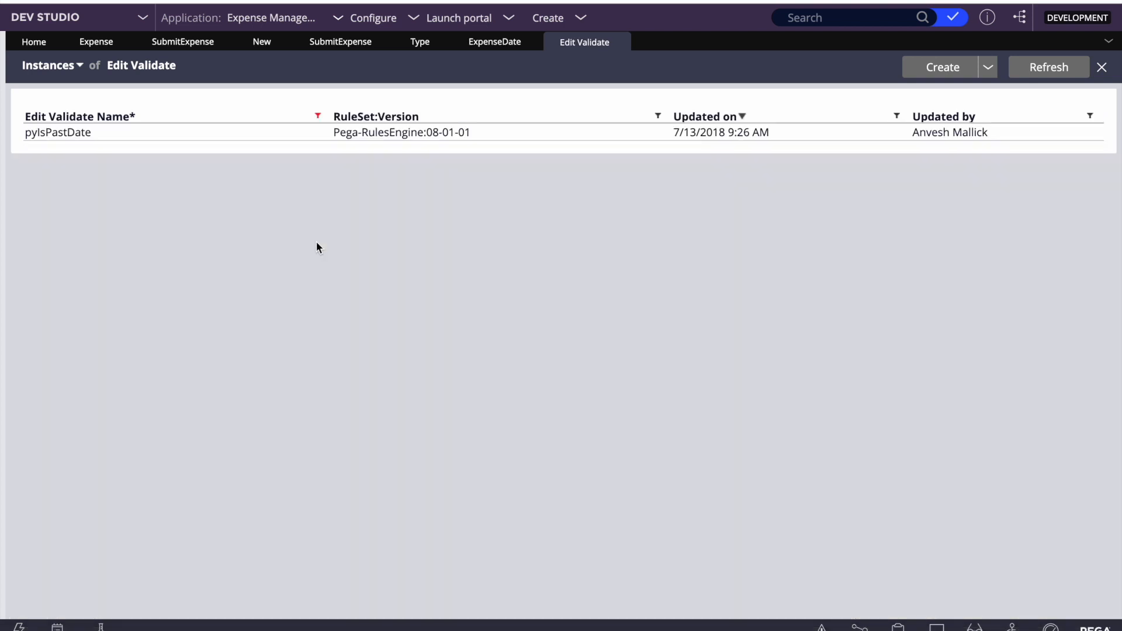
- Open the pyIsPastDate rule and copy its rule ID
click(77, 135)
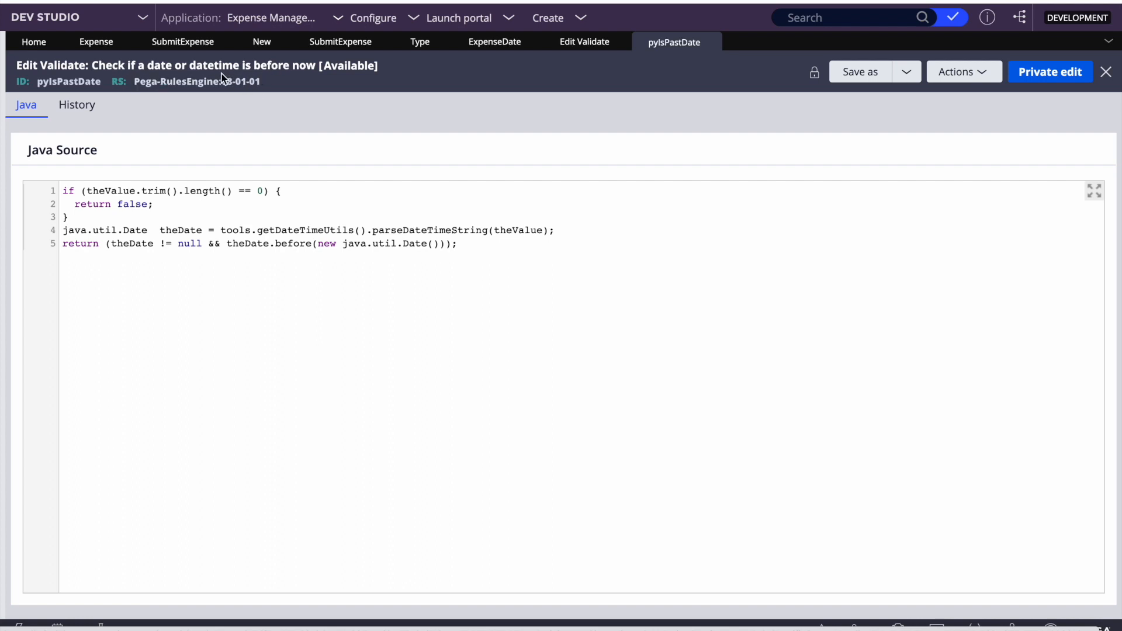
double_click(69, 81)
key(ctrl+c)
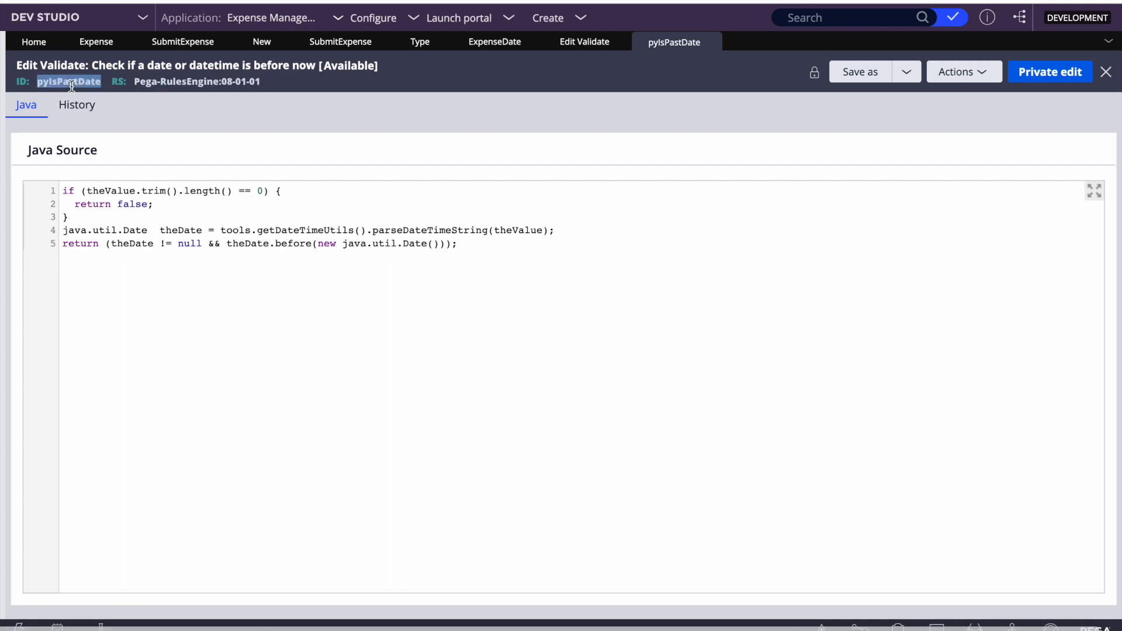
click(587, 42)
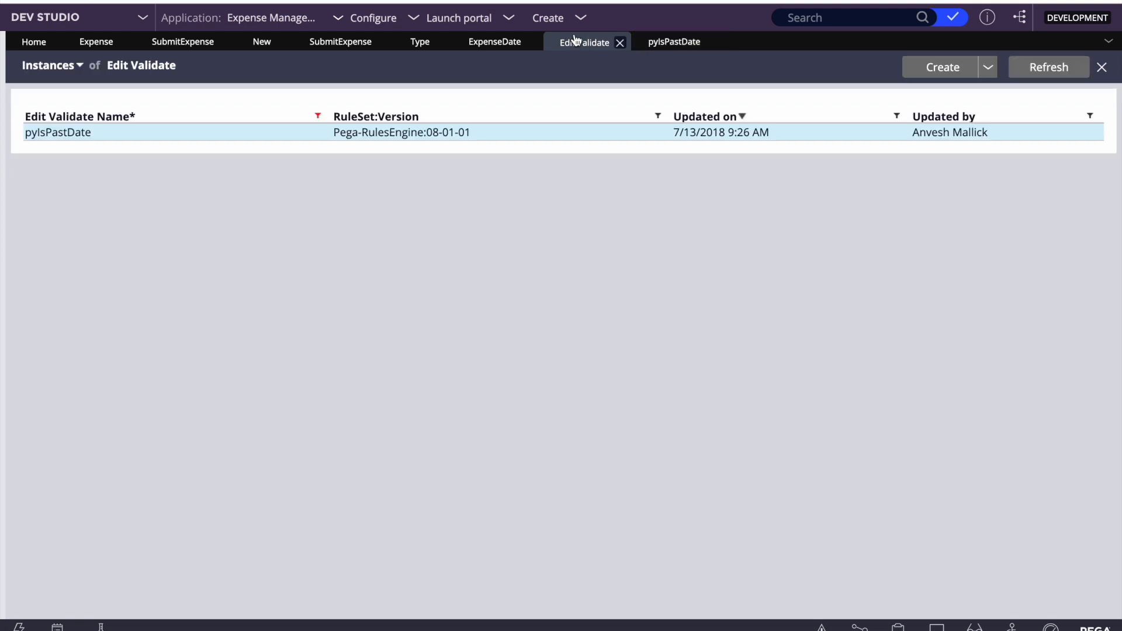
click(495, 43)
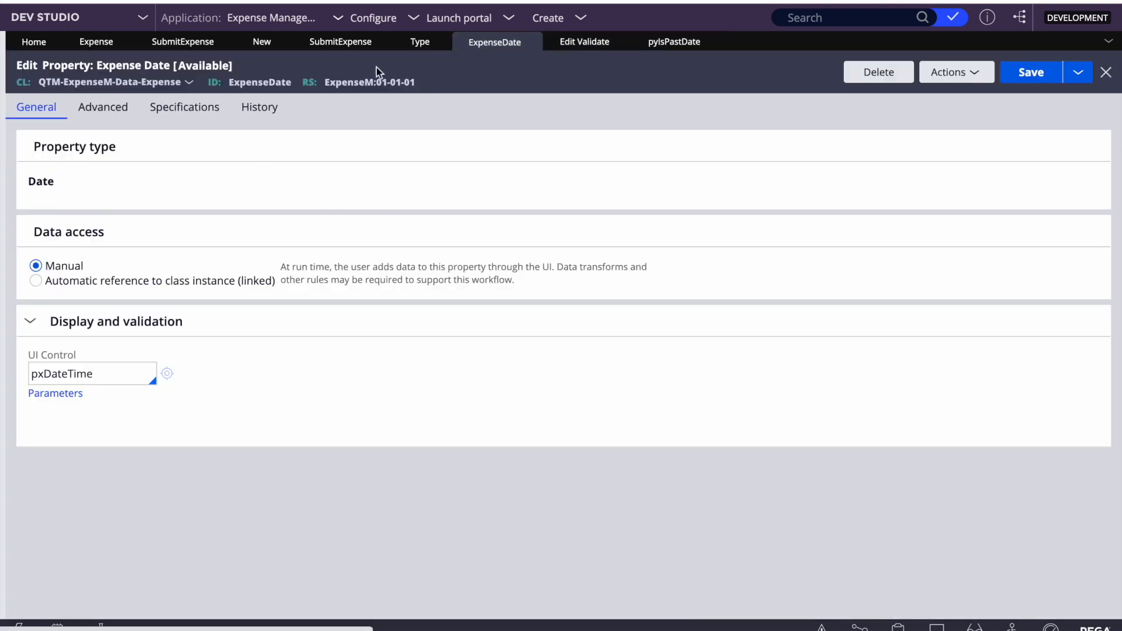
click(415, 45)
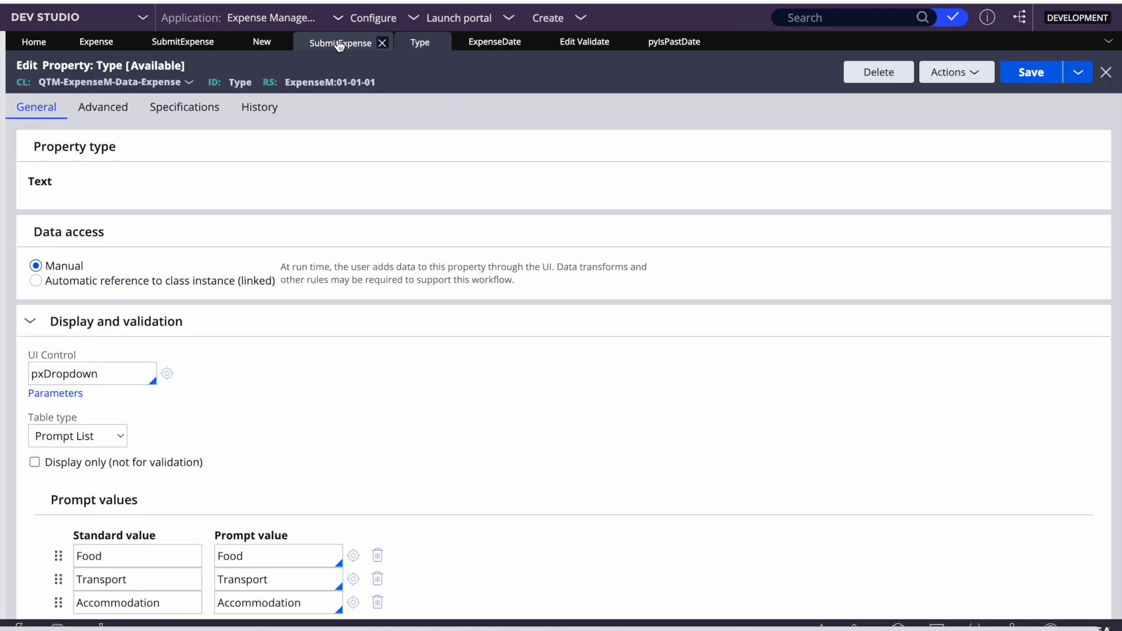
click(339, 43)
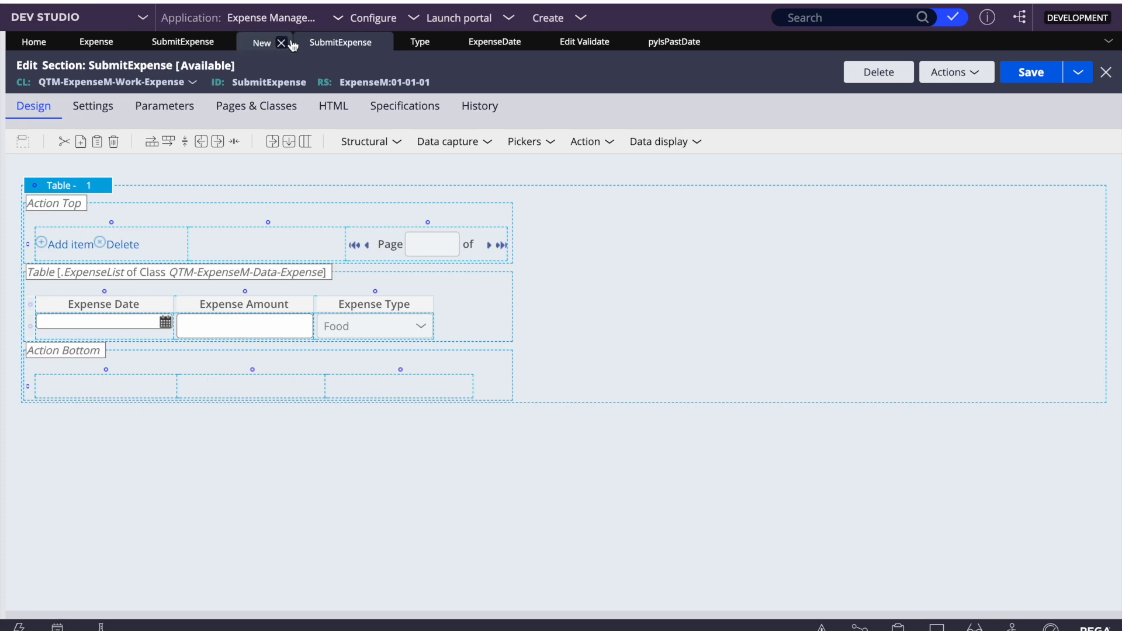
- Set Use validate to pyIsPastDate in the ExpenseDate property's advanced validation settings and save the property
click(489, 43)
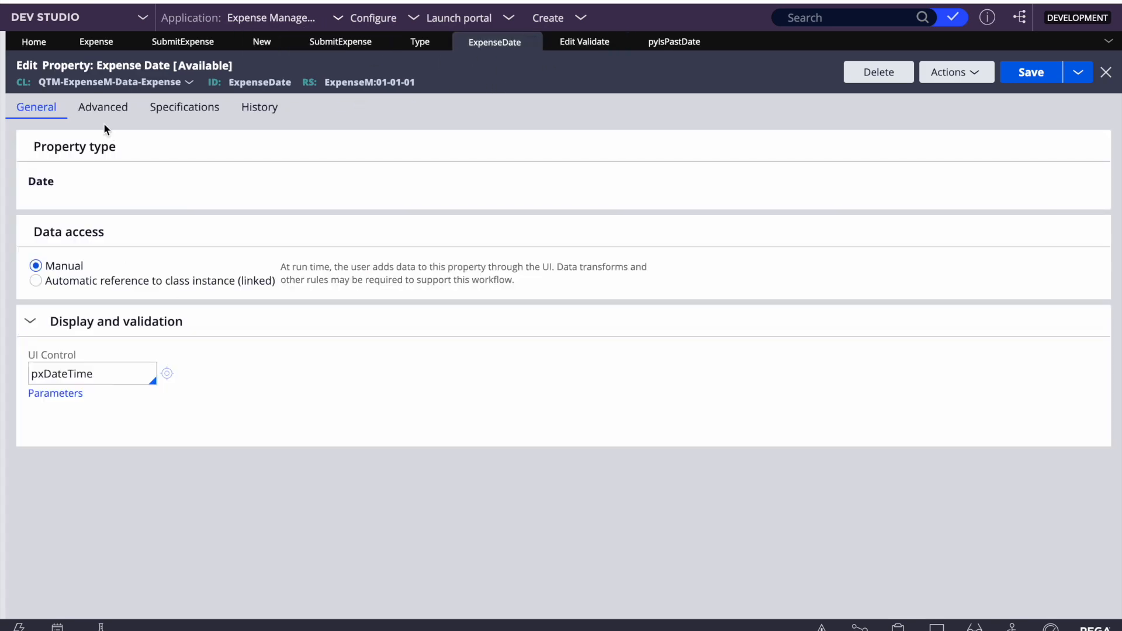
click(103, 107)
click(89, 362)
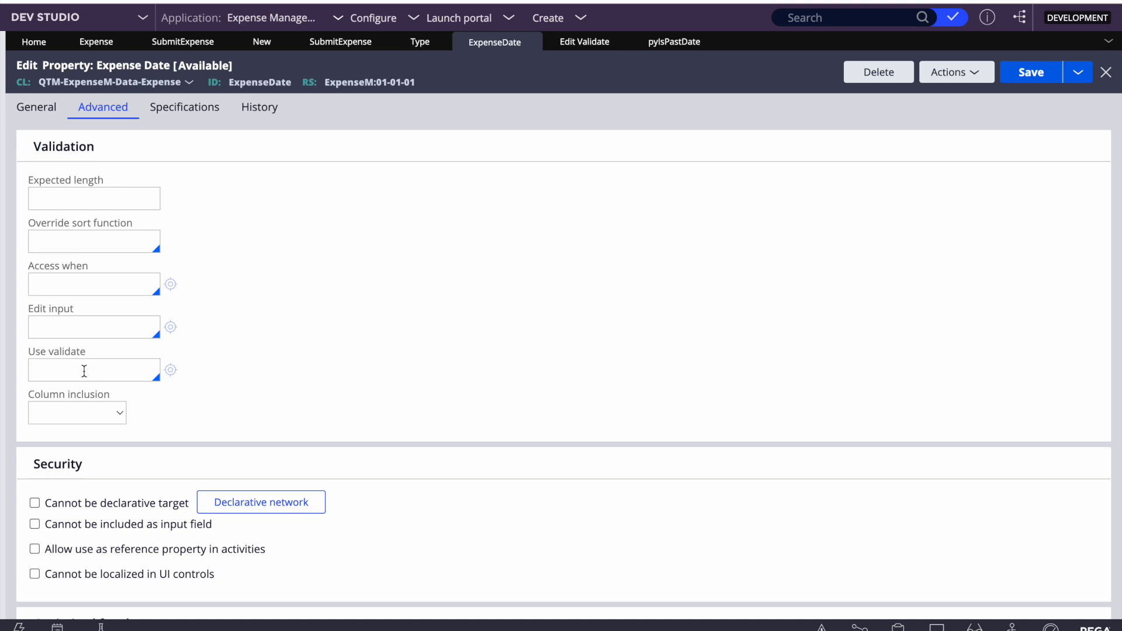
key(ctrl+v)
click(1033, 72)
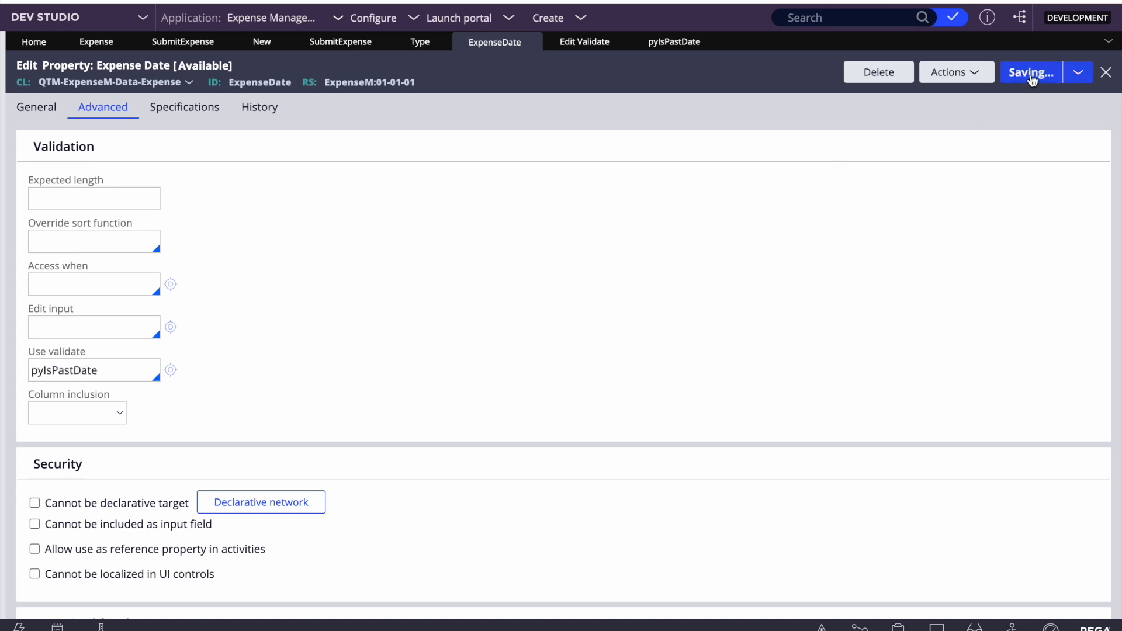
- Launch the user portal and open the Submit Expense task of case E-2 from the worklist
click(462, 19)
click(462, 36)
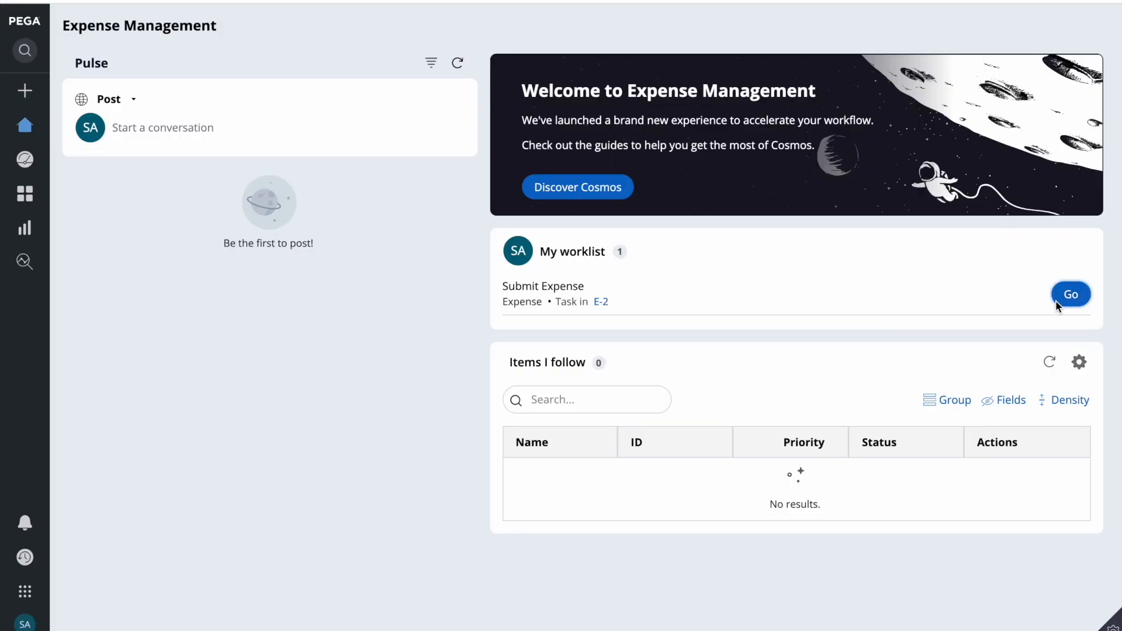
click(1058, 298)
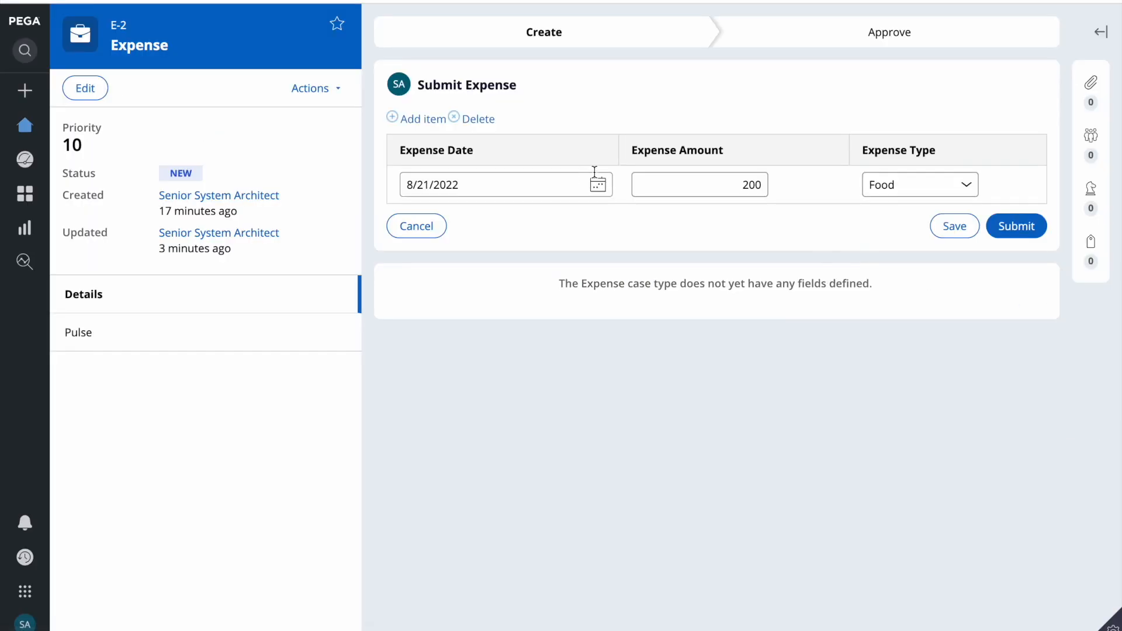
- Set the expense row's date to 8/24/2022, try to save the form, and examine the Expense Date validation
click(599, 186)
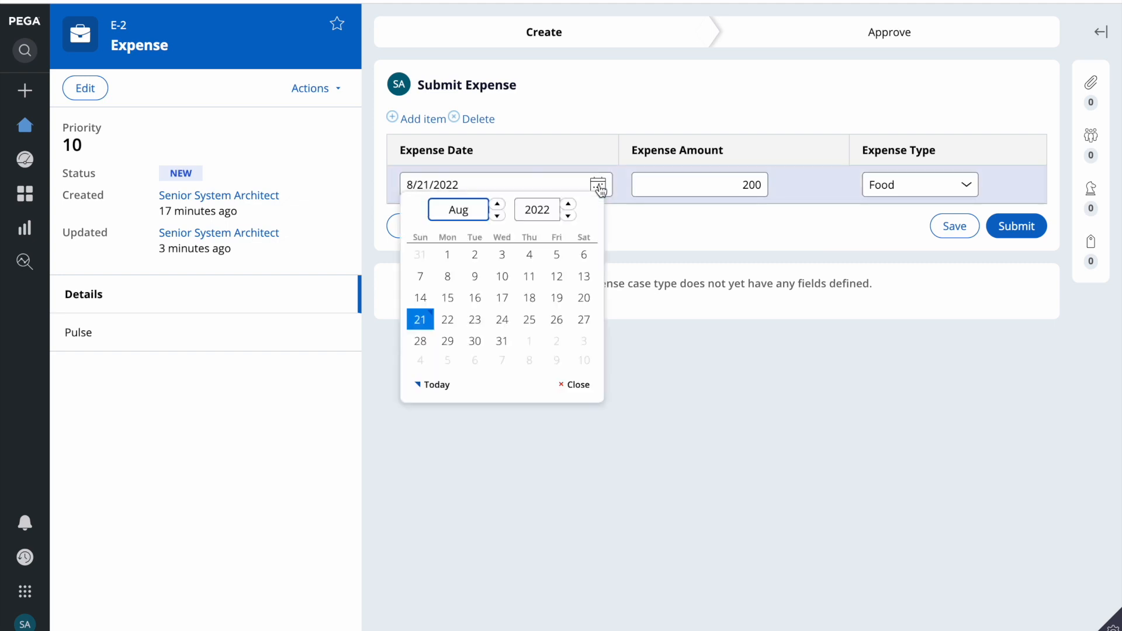
click(504, 321)
click(723, 356)
click(955, 226)
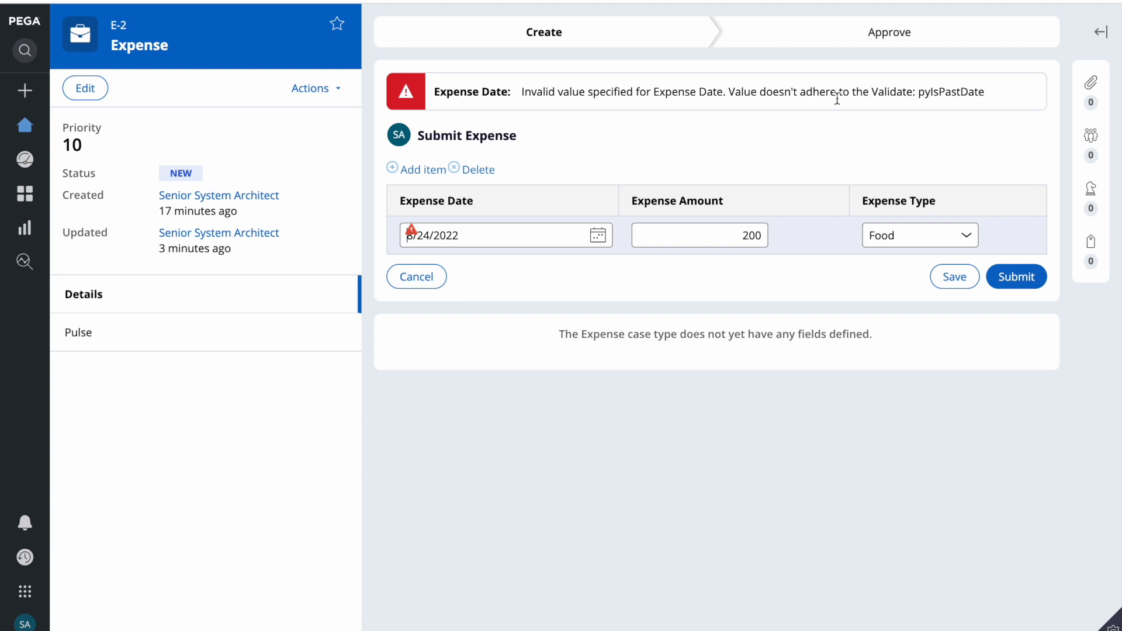
double_click(890, 92)
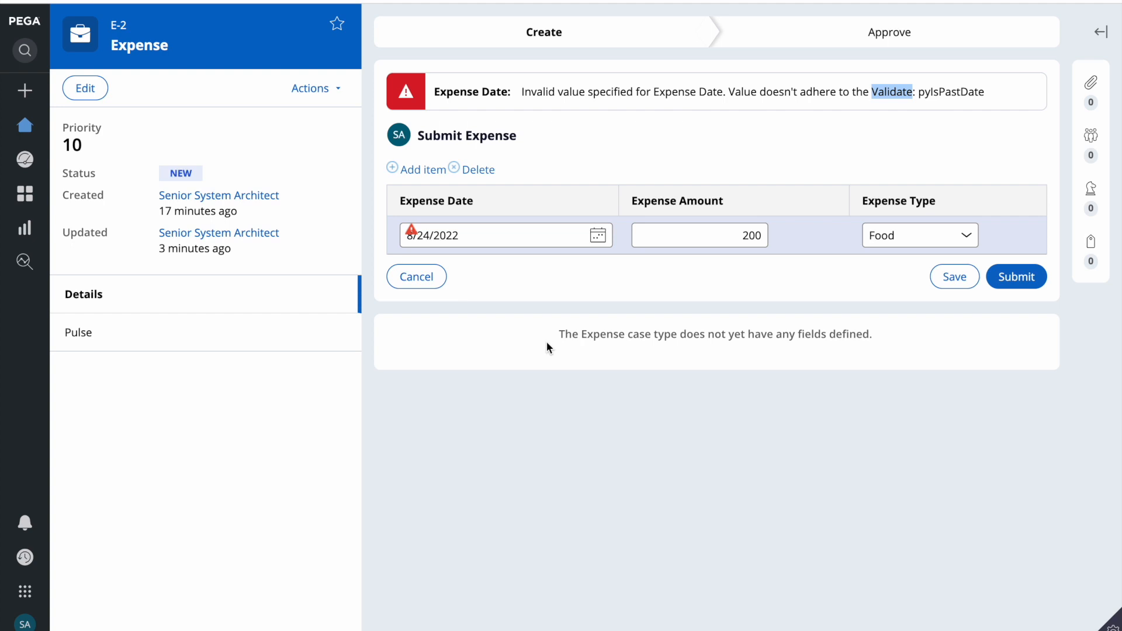
- Switch back to Dev Studio and close the ExpenseDate, Edit Validate, pyIsPastDate and Type records
key(super+t)
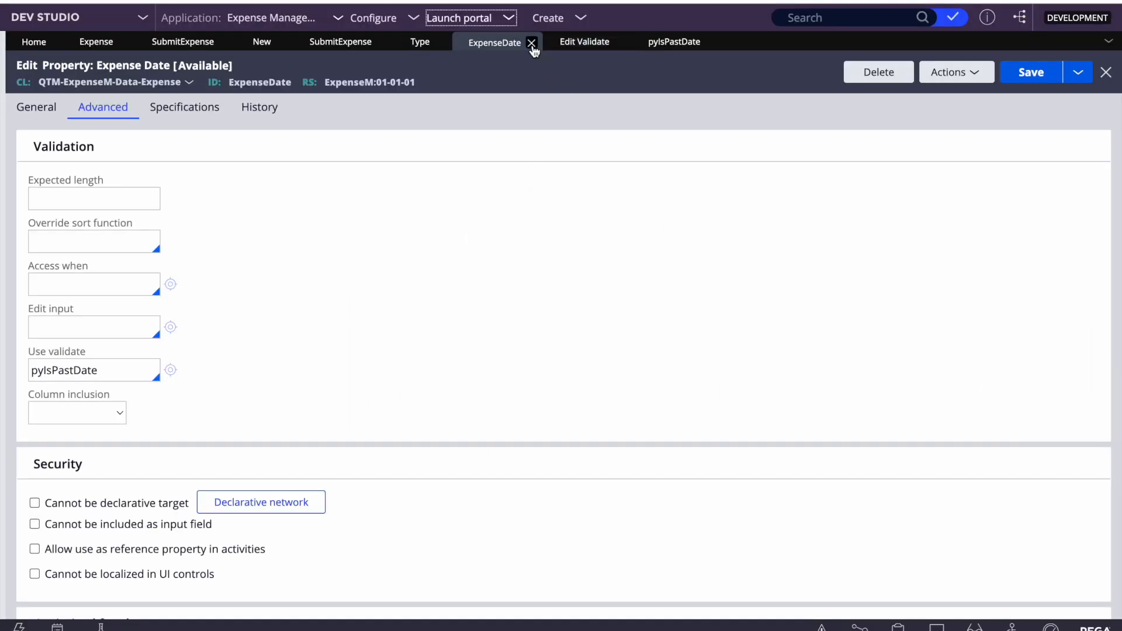
click(531, 44)
click(532, 44)
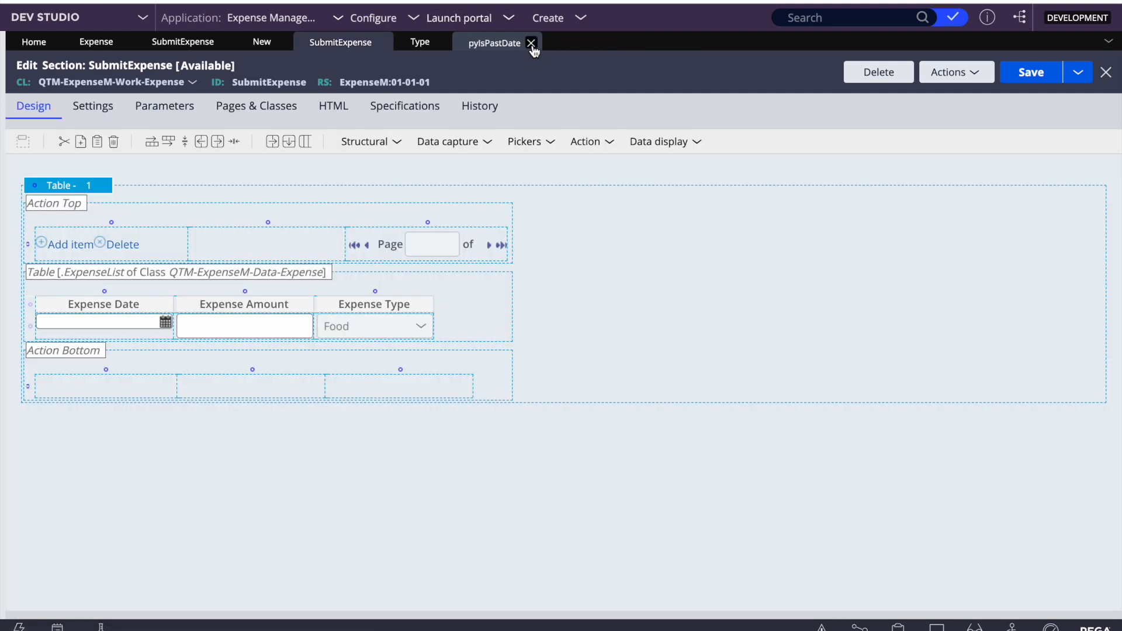
click(532, 44)
click(439, 42)
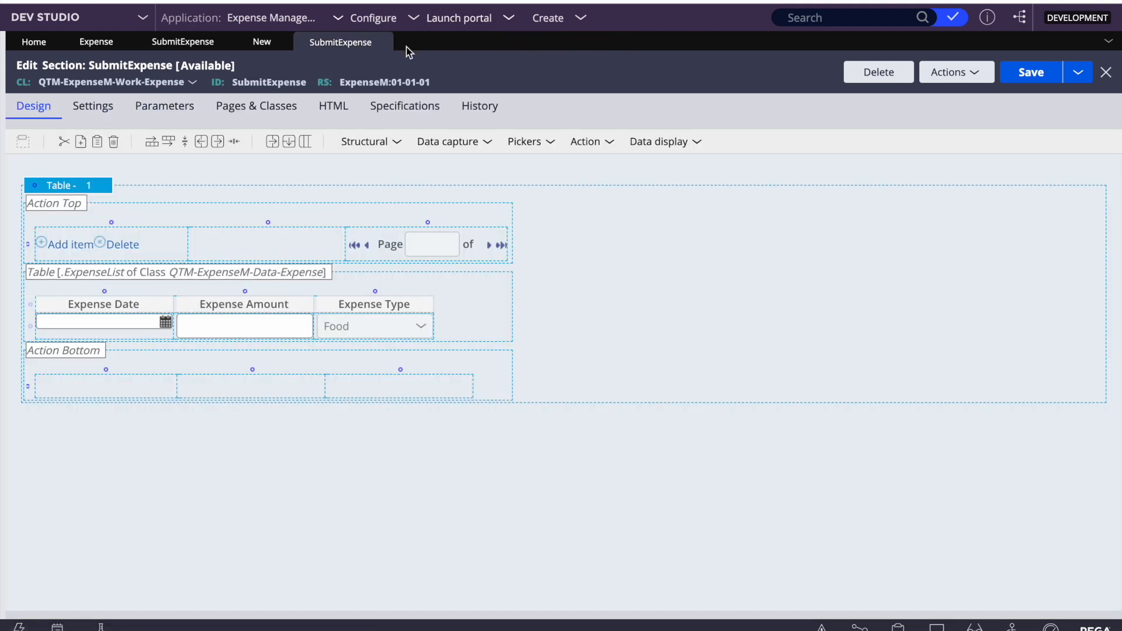
- Enter ValidateSubmitExpense as the Submit Expense flow action's Validate rule and open the creation form for that rule
click(266, 45)
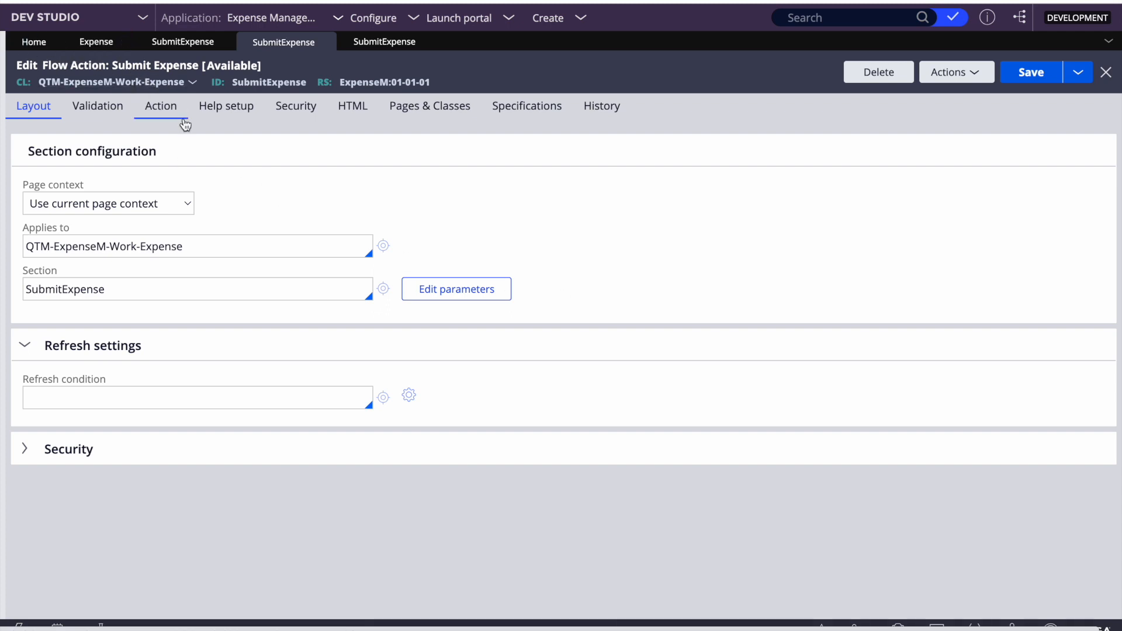
click(88, 105)
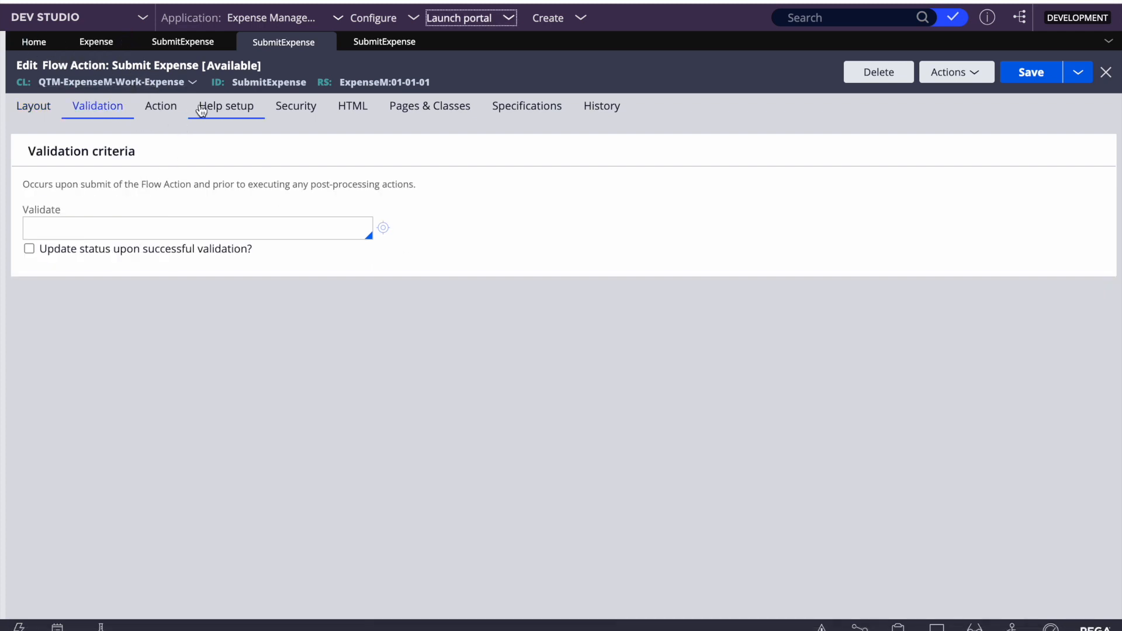
click(105, 223)
text(Validate)
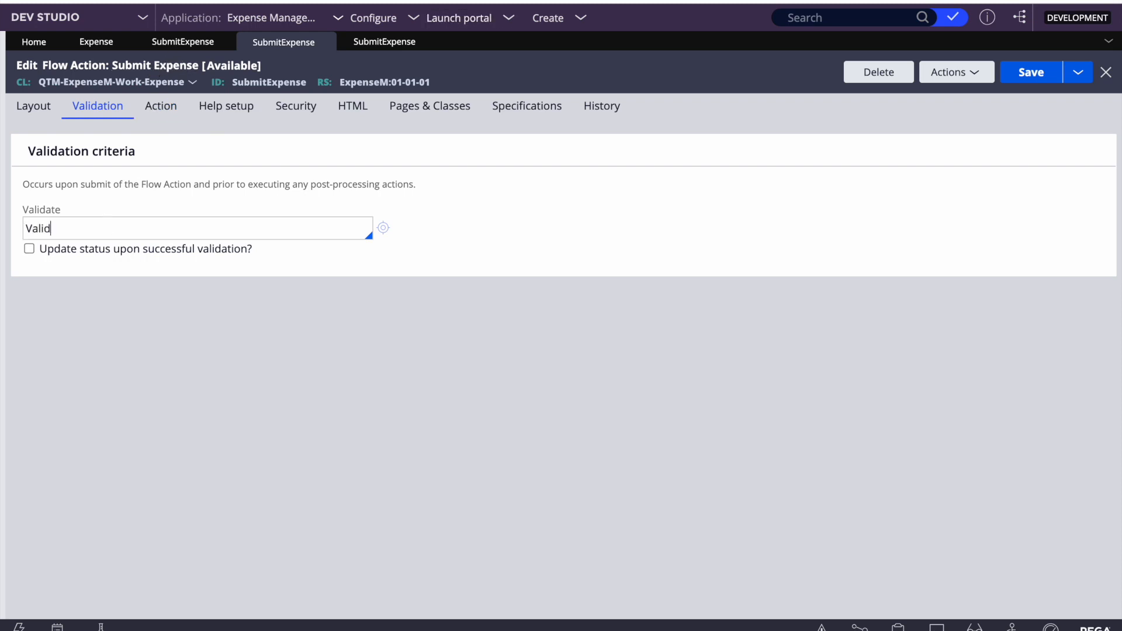
text(SubmitExpense)
click(383, 229)
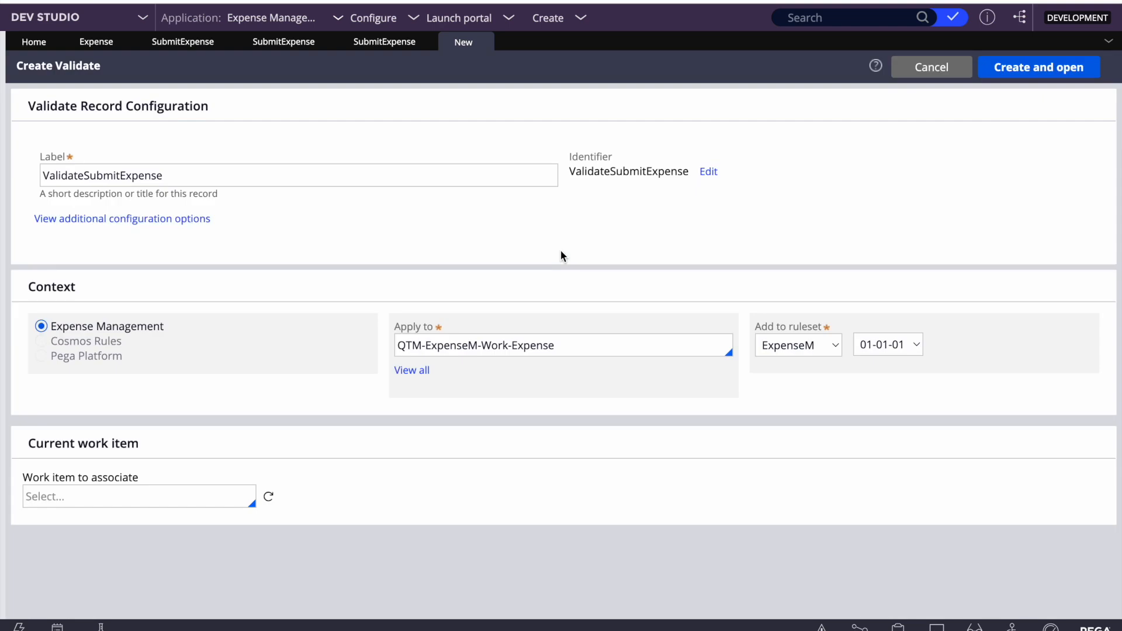
- Label the new validate rule "Validate Submit Expense", create it in the ExpenseM ruleset, and save it
click(86, 176)
click(123, 176)
click(1053, 78)
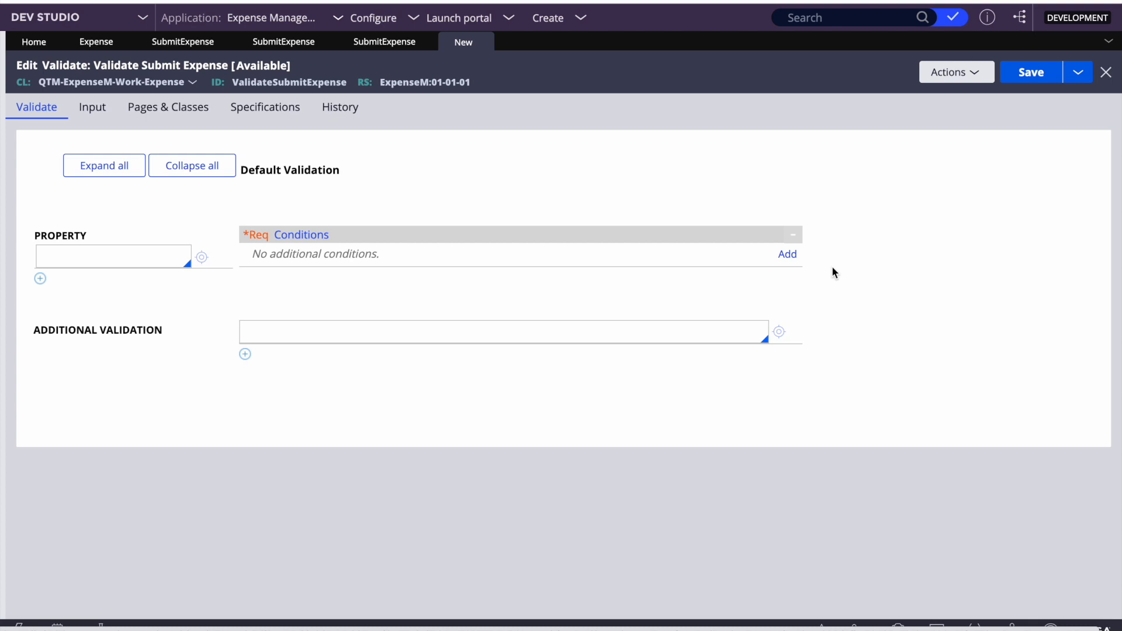
click(1029, 70)
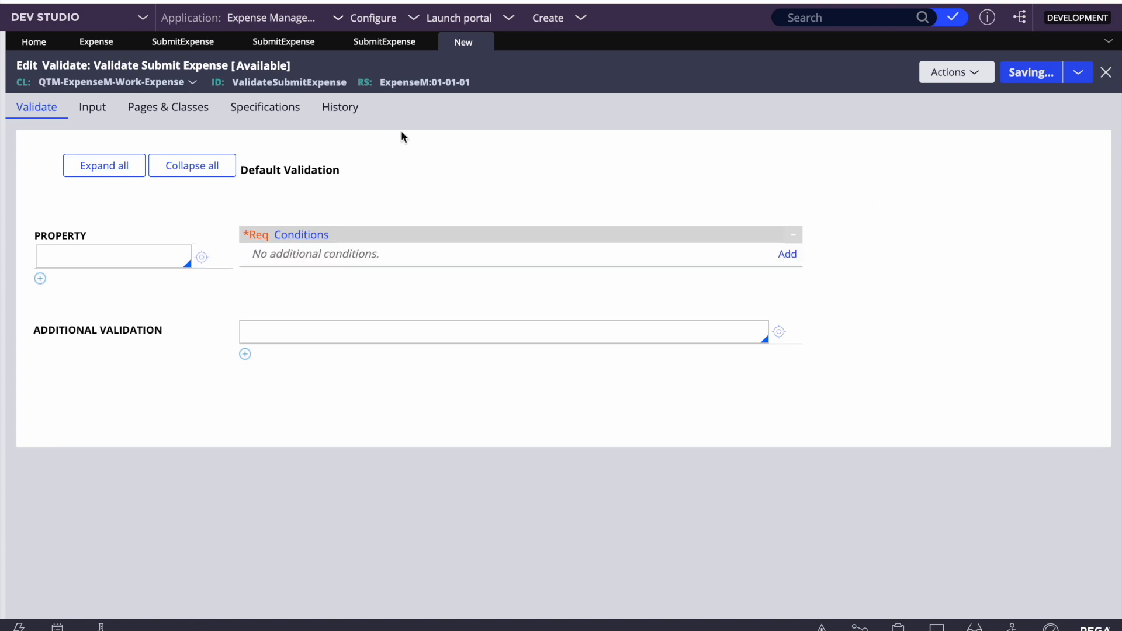
- Return to the Submit Expense flow action and save it with the ValidateSubmitExpense rule reference
click(369, 47)
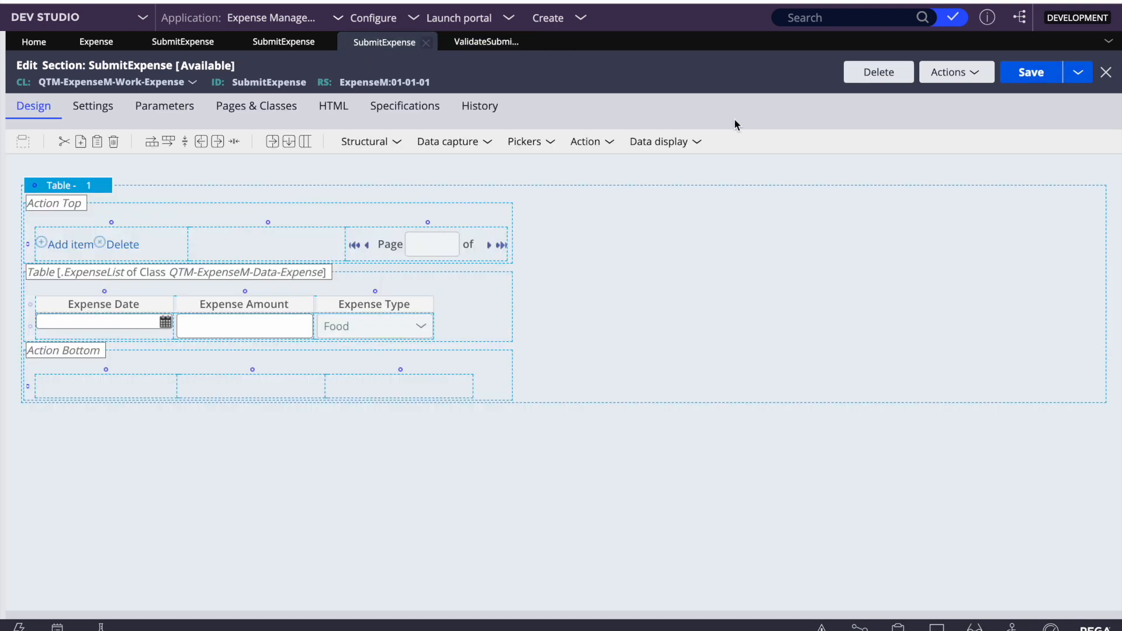
click(275, 42)
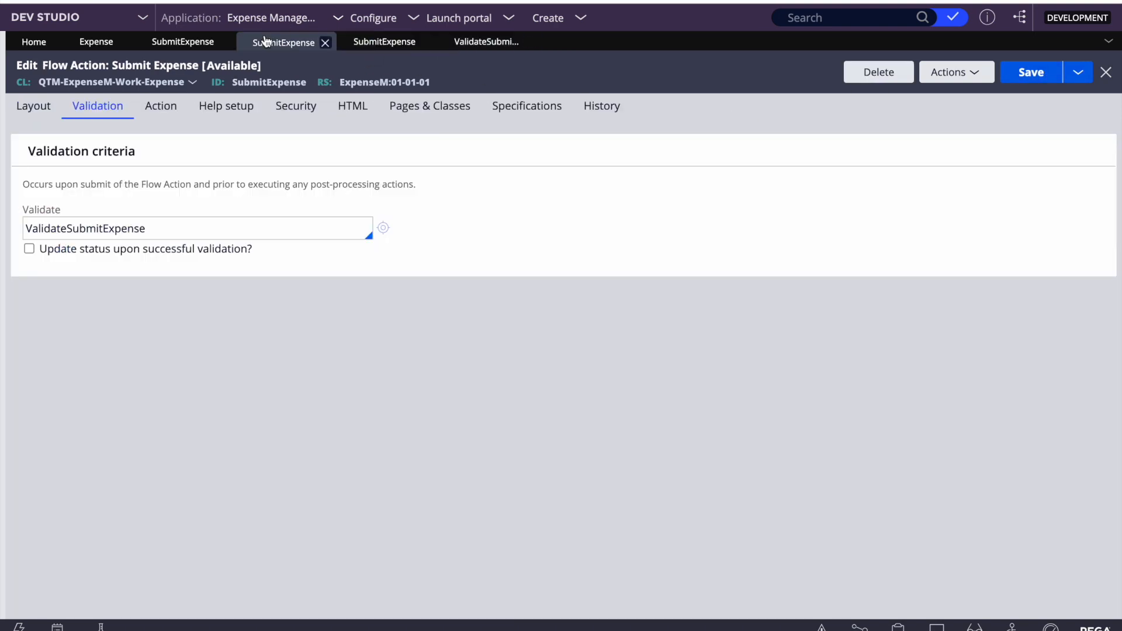
click(1031, 72)
click(1035, 72)
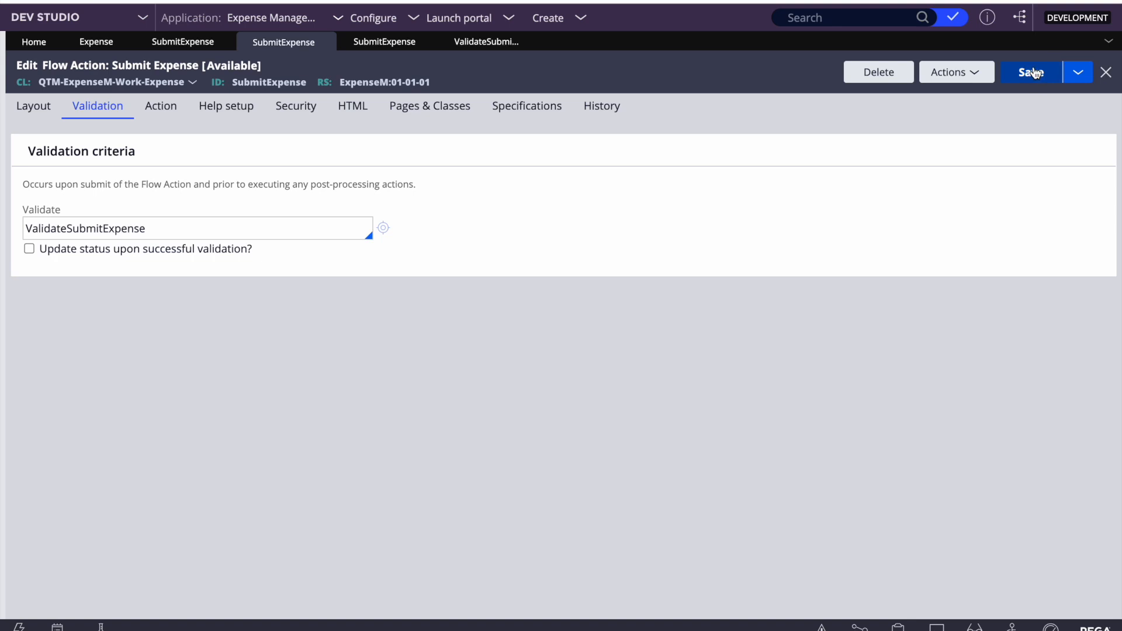
- Close the Submit Expense flow action and bring up the Submit Expense flow diagram
double_click(85, 227)
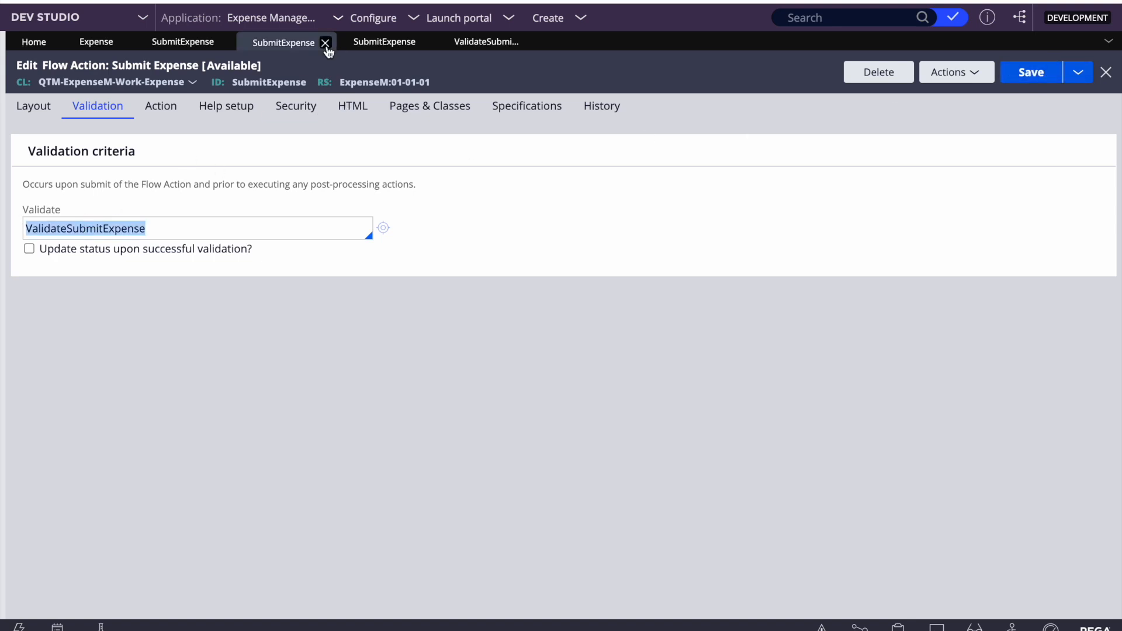
click(326, 42)
click(188, 43)
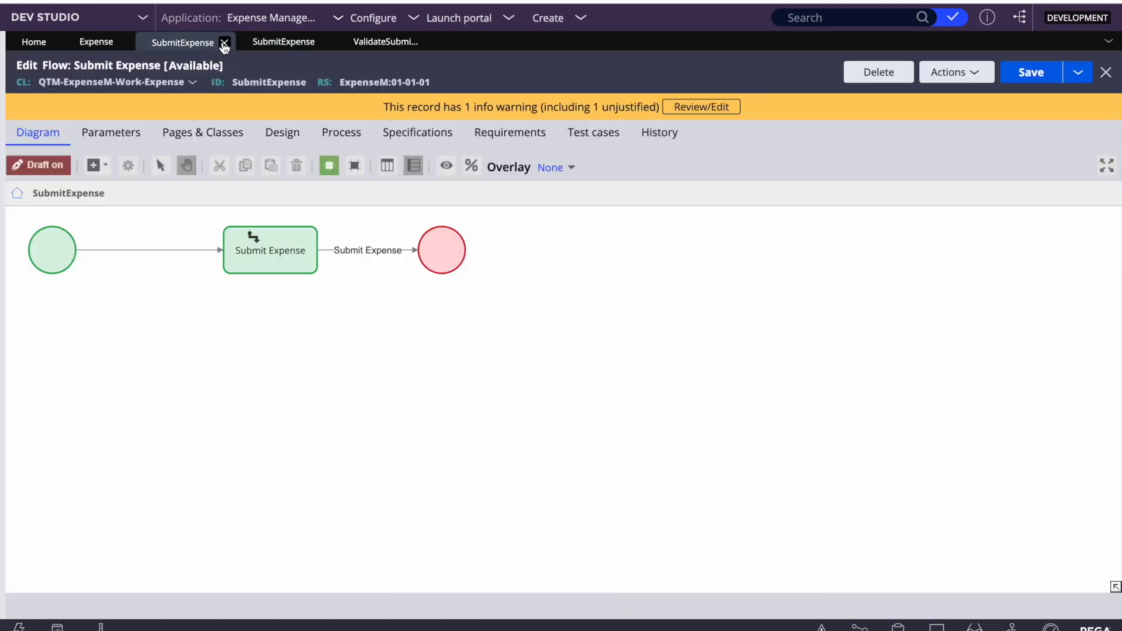
- Close the Submit Expense flow and examine the Expense Amount and Expense Type fields on the Expense case's Submit Expense form
click(224, 43)
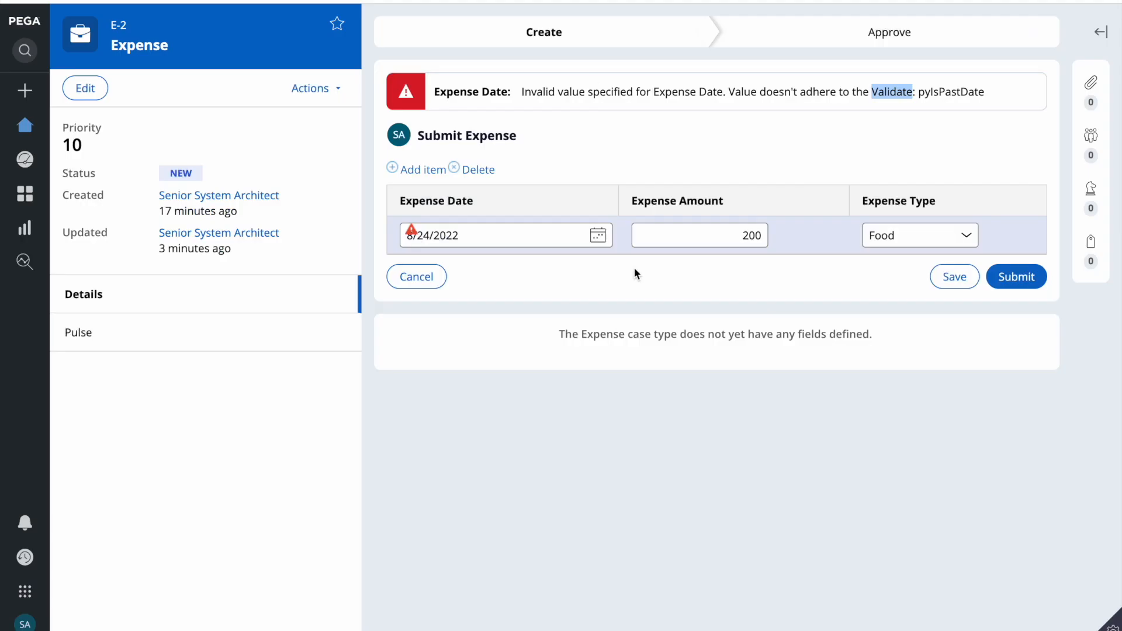
click(709, 225)
double_click(709, 224)
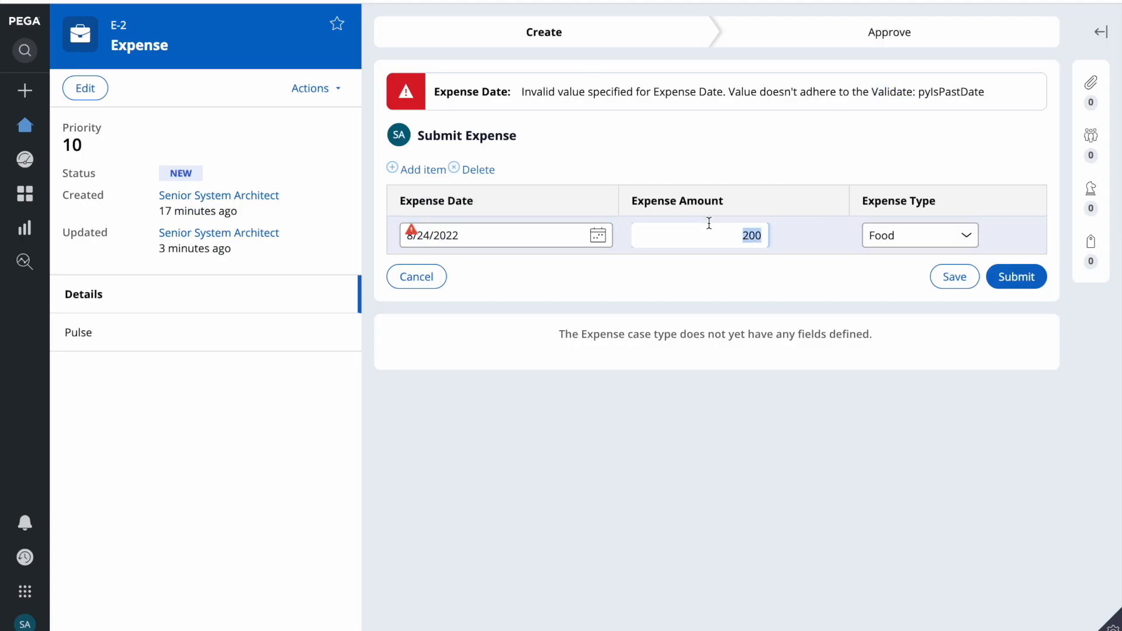
click(913, 243)
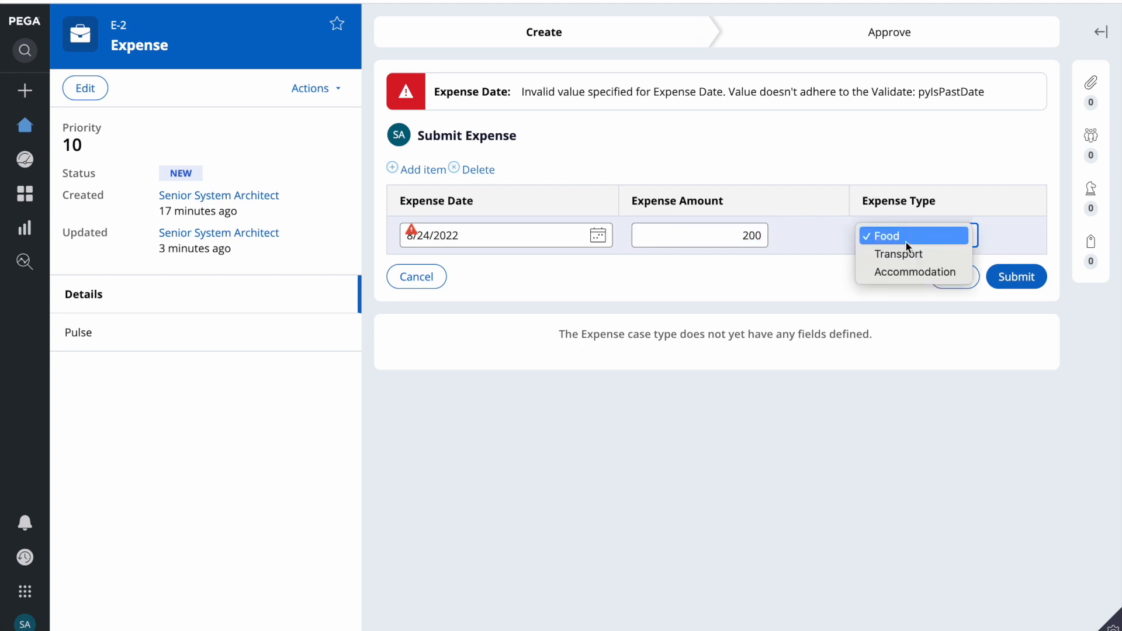
click(906, 240)
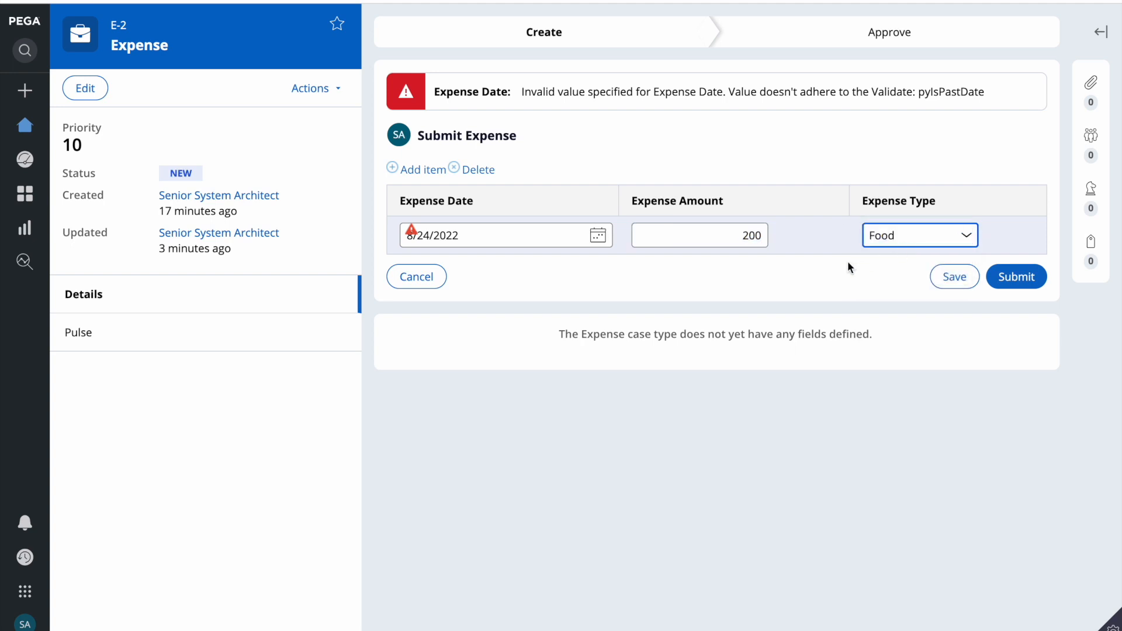
double_click(750, 231)
click(750, 231)
double_click(751, 231)
double_click(750, 231)
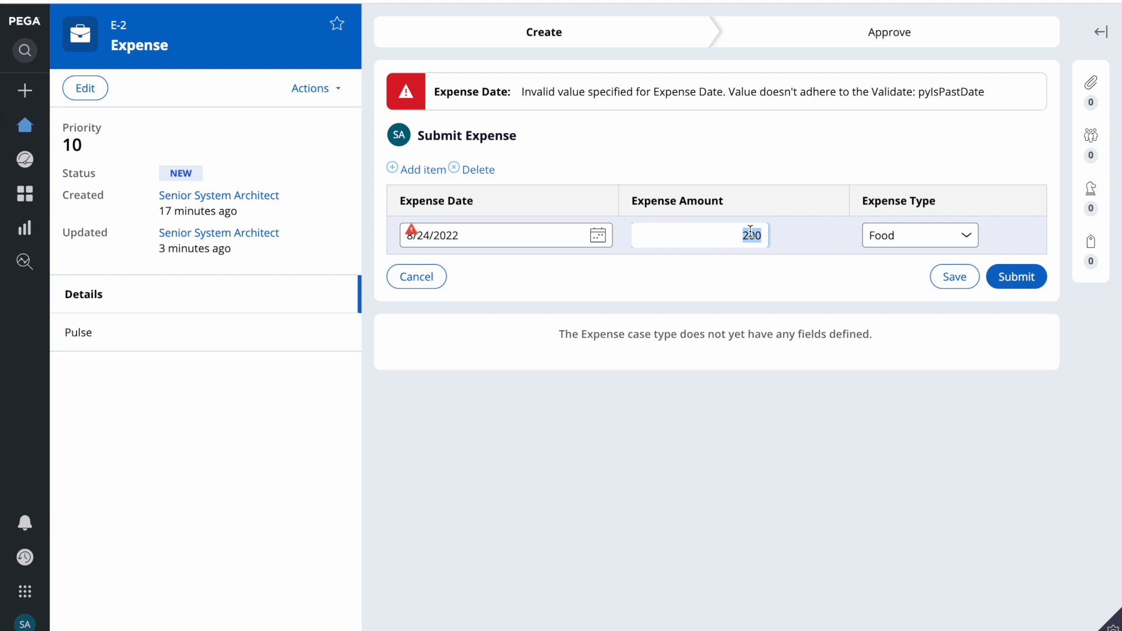
click(748, 239)
double_click(748, 238)
text(200)
double_click(763, 240)
click(425, 170)
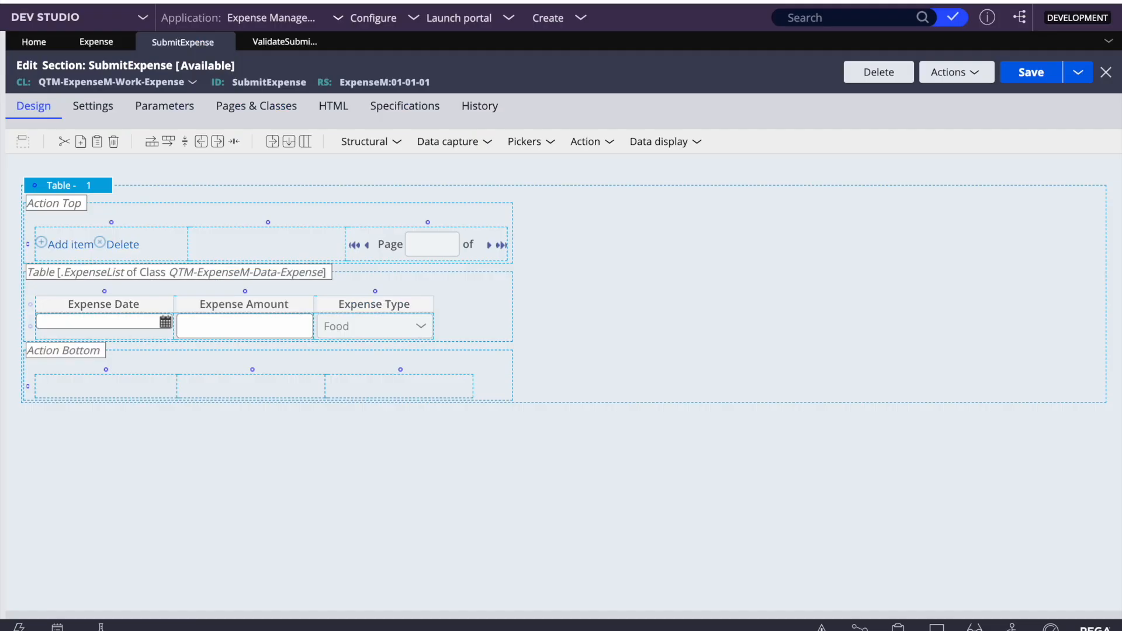
- Set the ValidateSubmitExpense rule's property to .ExpenseList() and check which validation conditions it offers, adding none
click(285, 46)
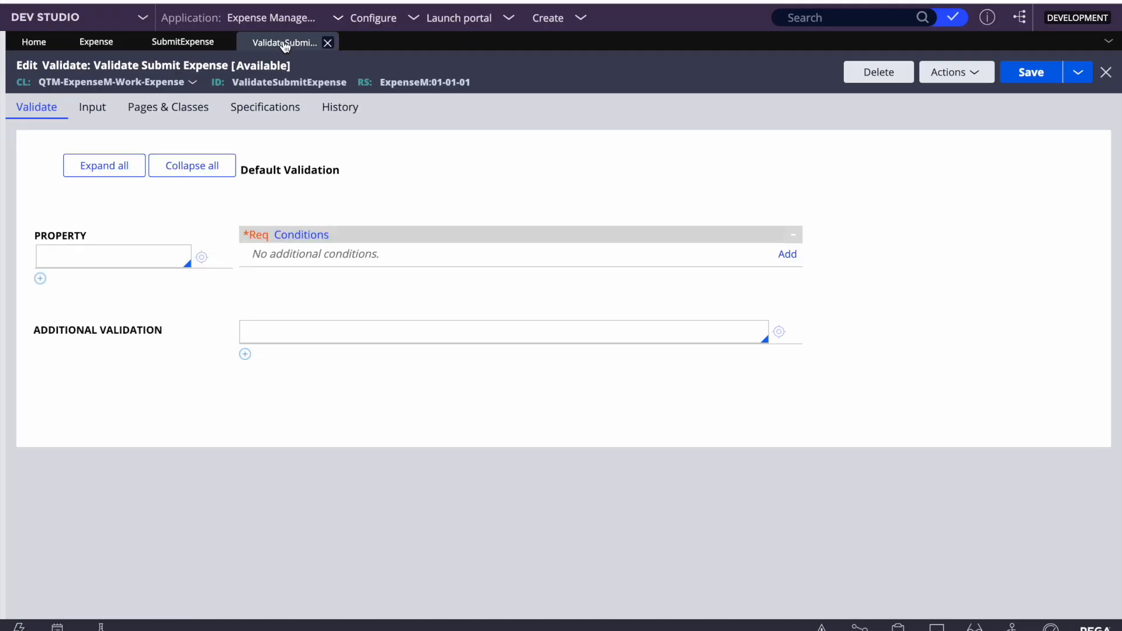
click(110, 264)
text(.)
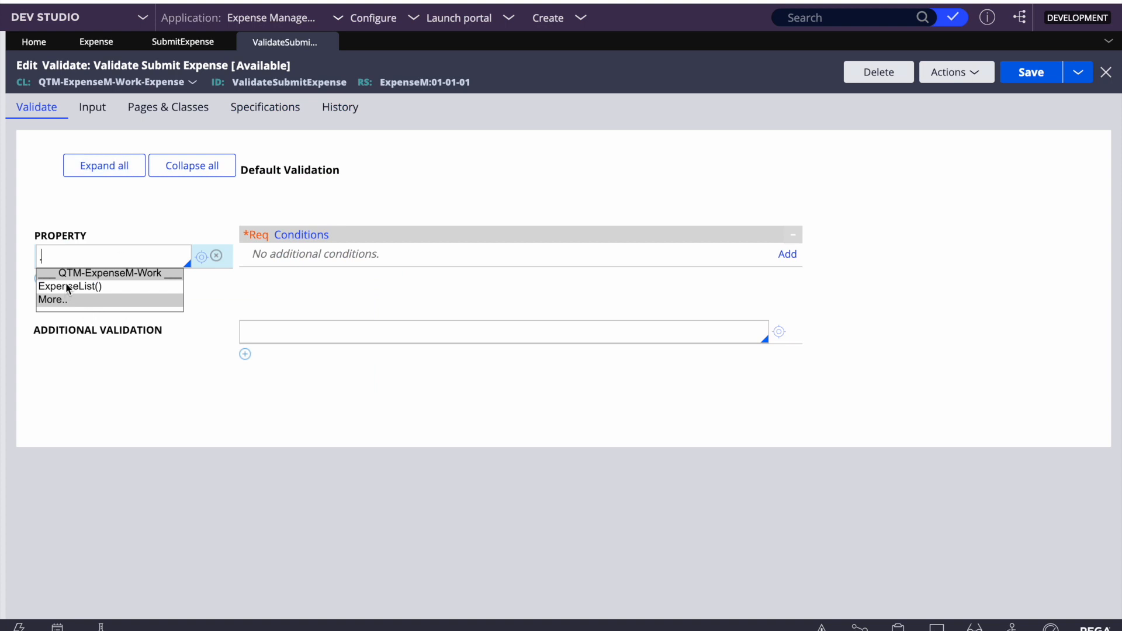
click(65, 285)
click(786, 255)
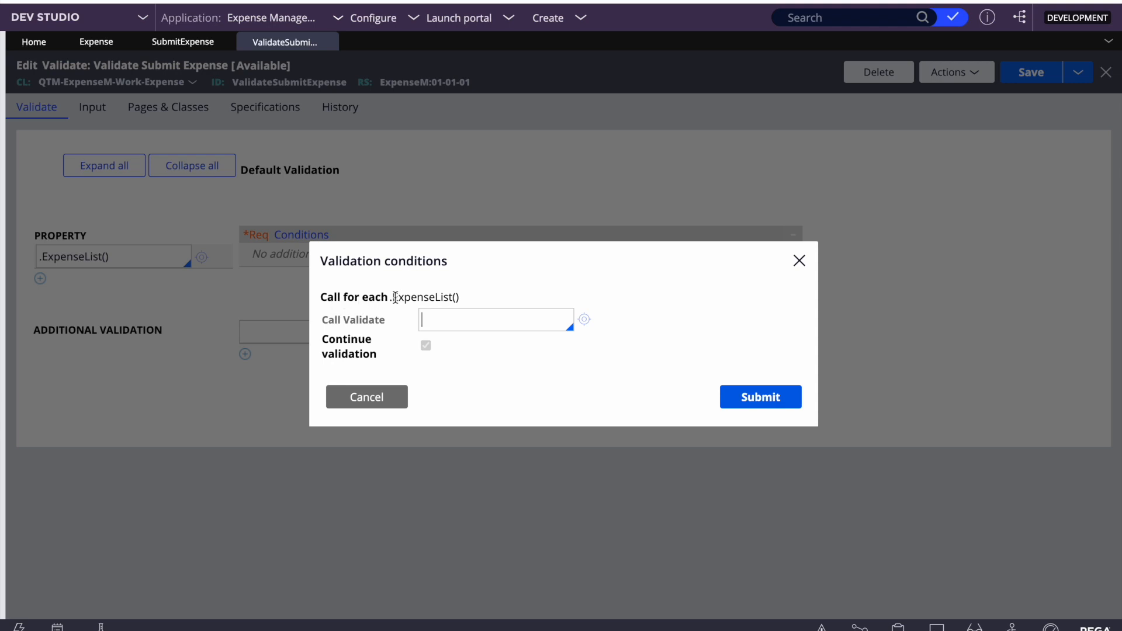
text(.)
click(379, 396)
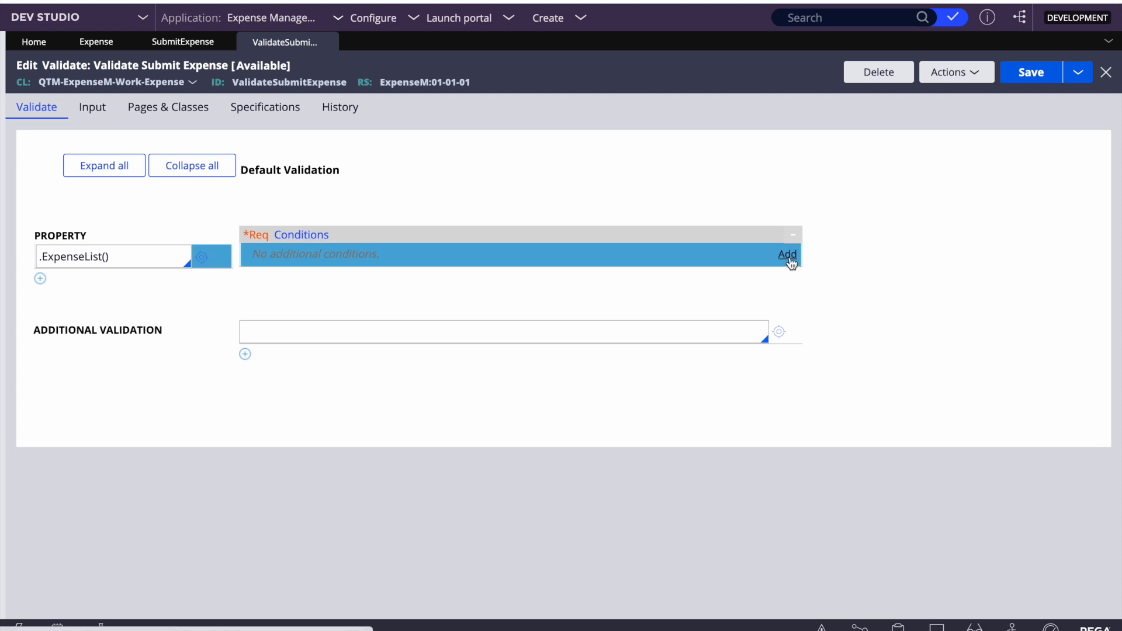
- Extend the validate rule's property to .ExpenseList().Amount and check its validation conditions form without adding a condition
click(140, 256)
text(.)
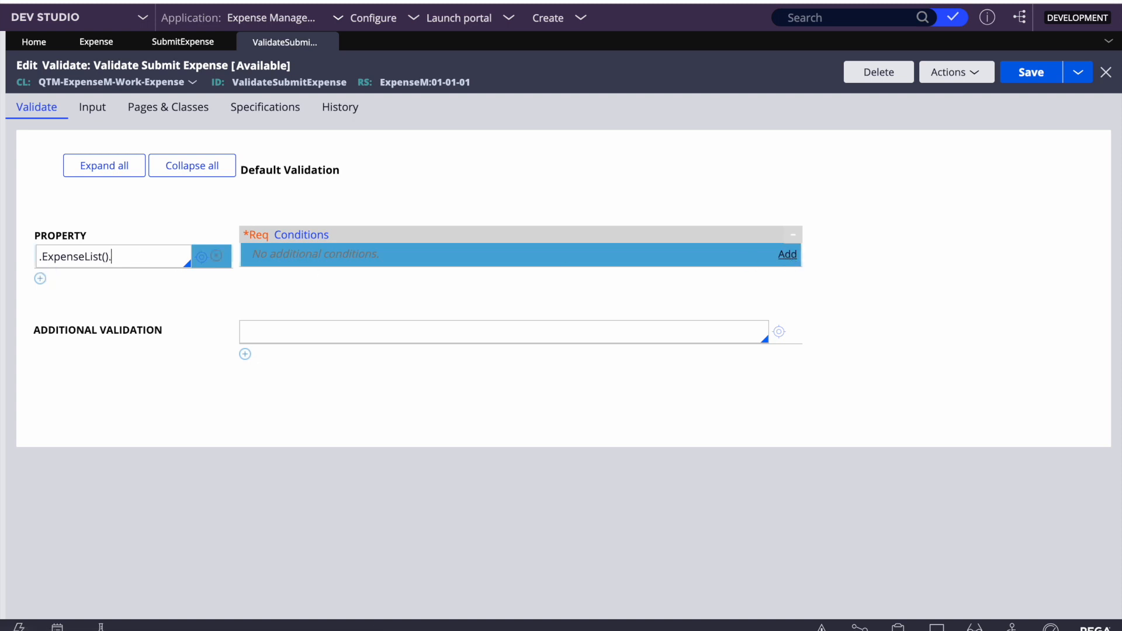
text(Expense)
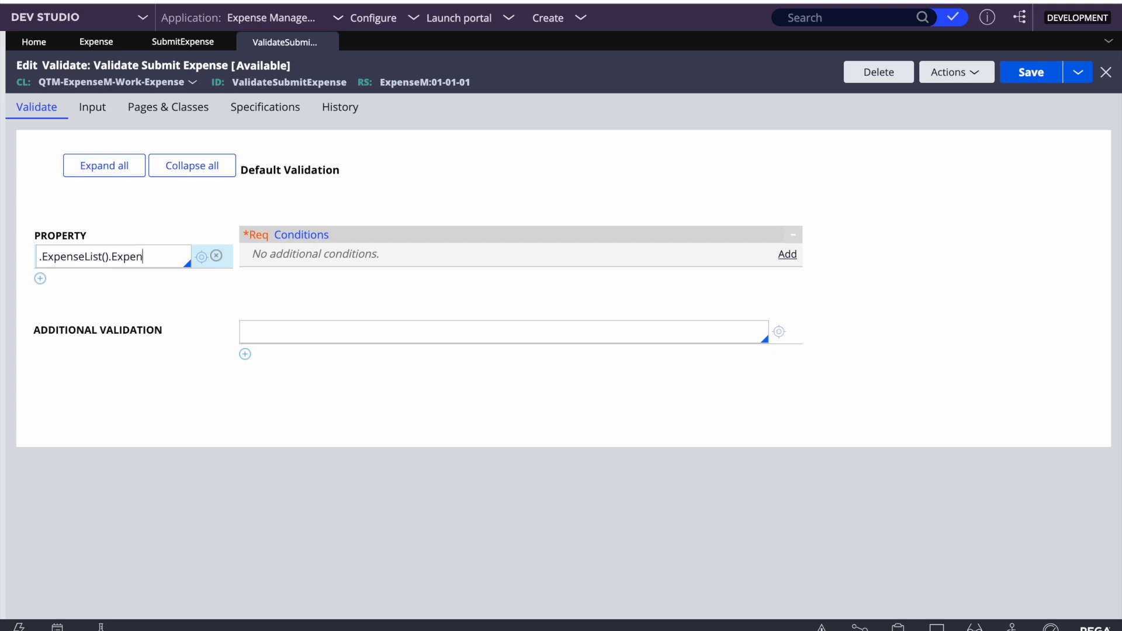
text(Date)
double_click(160, 257)
text(Amount)
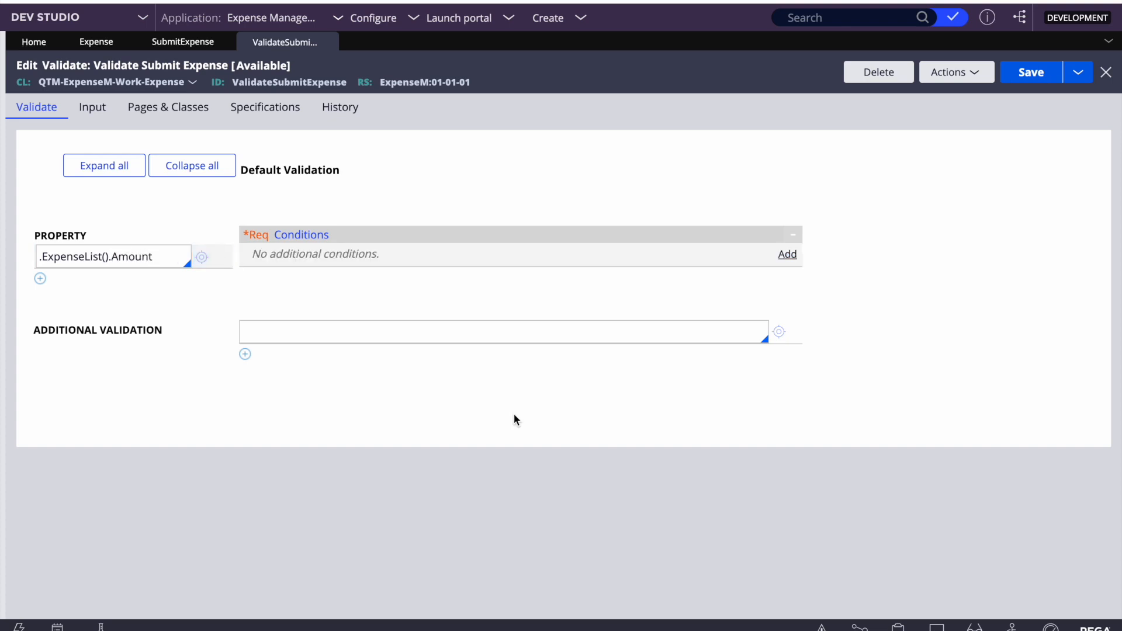
click(787, 253)
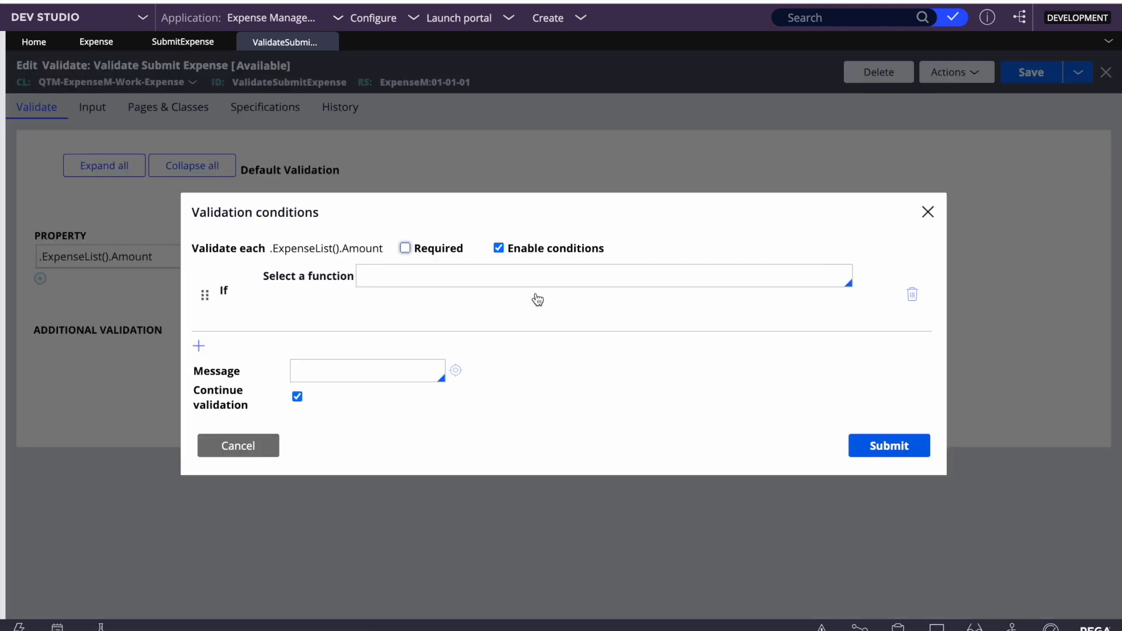
click(468, 273)
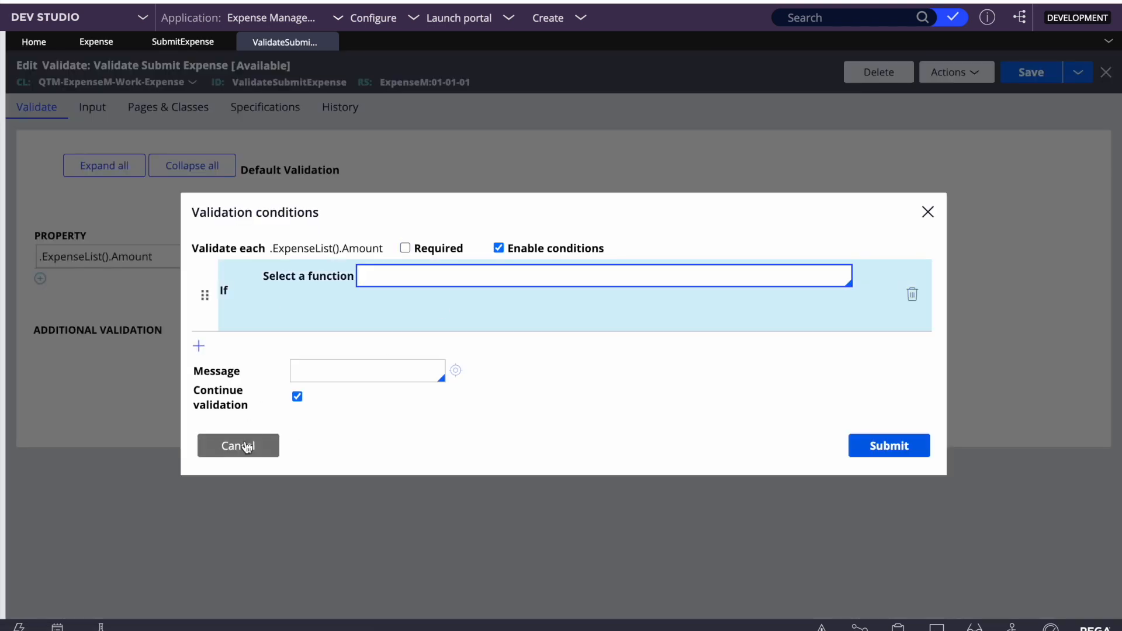
click(226, 454)
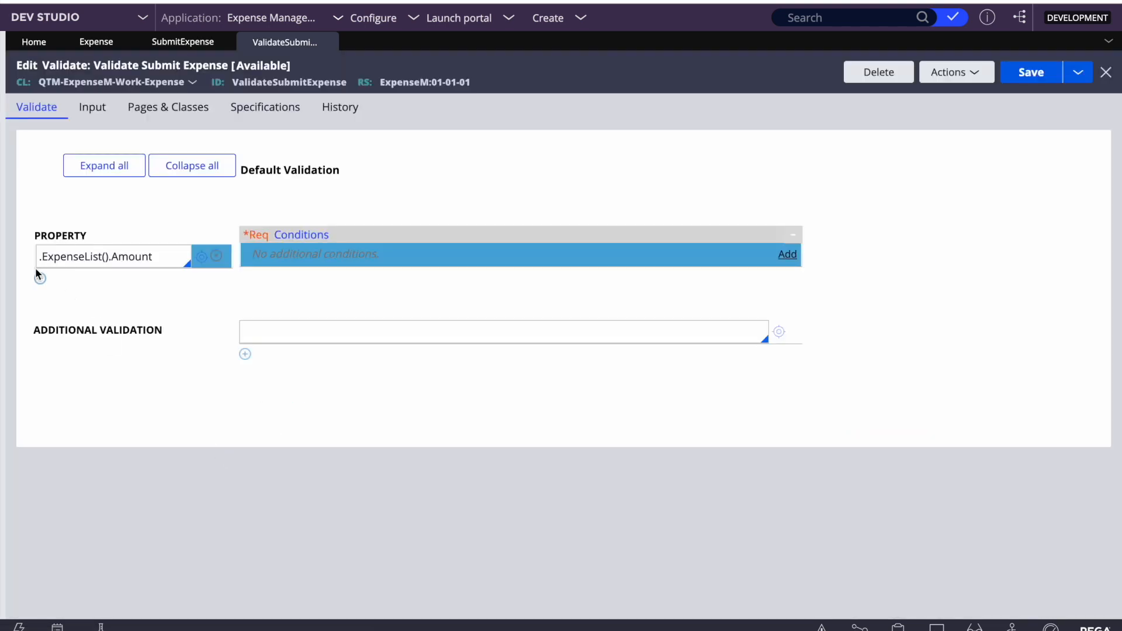
- Clear the .ExpenseList().Amount property entry from the validate rule
click(162, 252)
key(BackSpace)
key(BackSpace)
key(BackSpace)
key(BackSpace)
key(BackSpace)
key(BackSpace)
key(BackSpace)
key(BackSpace)
click(959, 72)
click(884, 99)
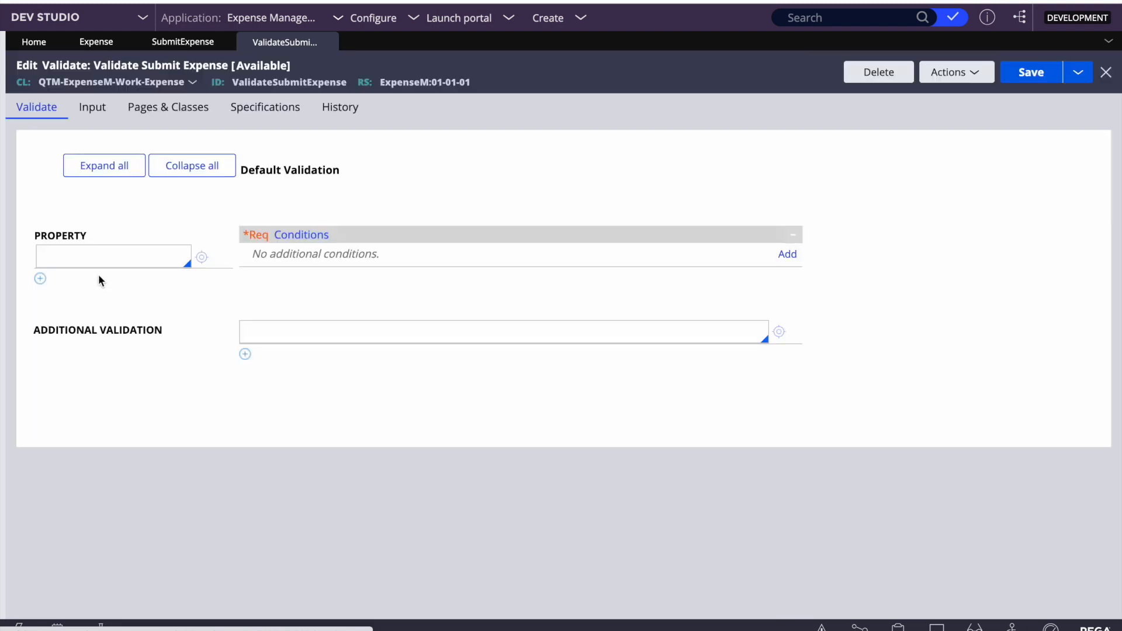
- Set the validate rule's property to .pyLabel and view the conditions form for this single-value property without adding a condition
click(76, 253)
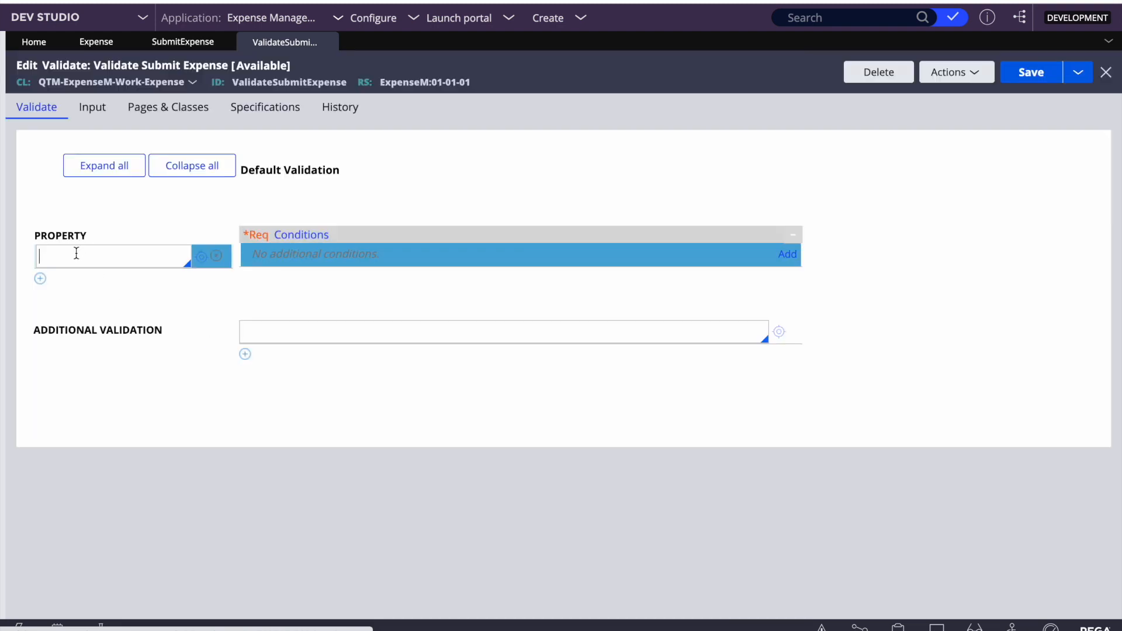
text(.)
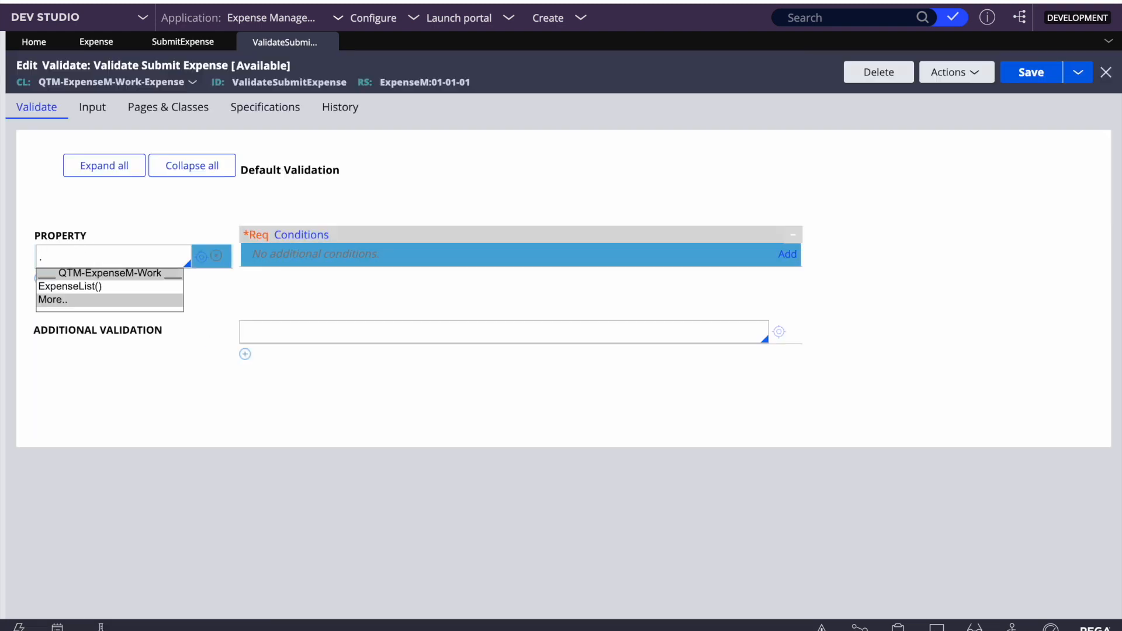
text(py)
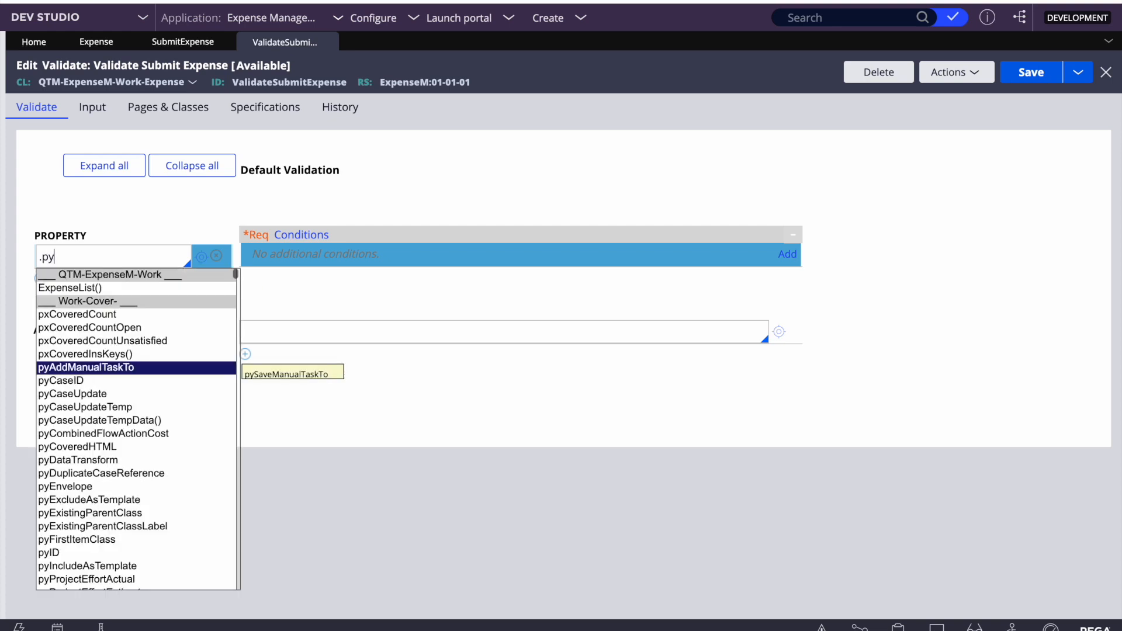
text(labe)
key(Return)
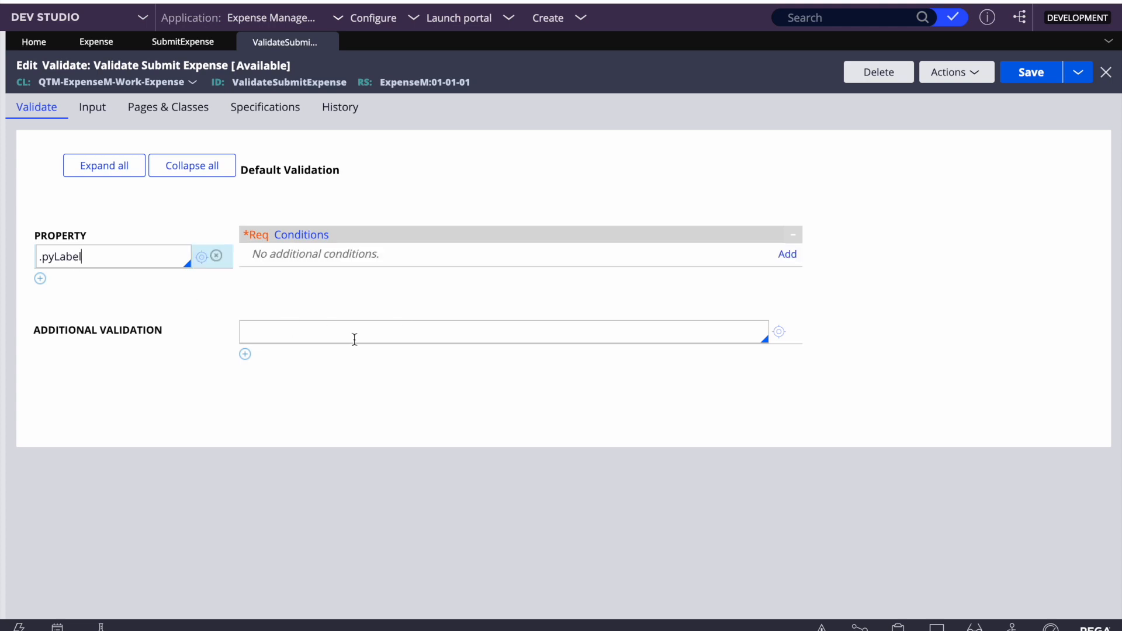
click(789, 255)
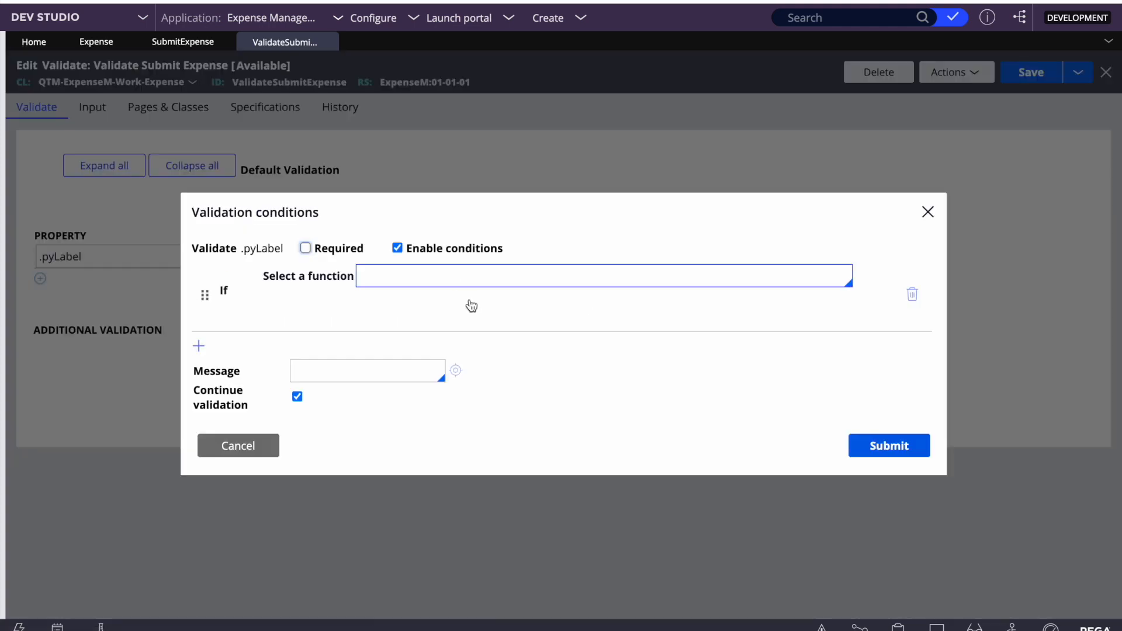
click(236, 446)
- Replace .pyLabel with .ExpenseList() as the property and view its Call Validate conditions form without entering a rule
triple_click(108, 262)
key(BackSpace)
text(.)
key(Return)
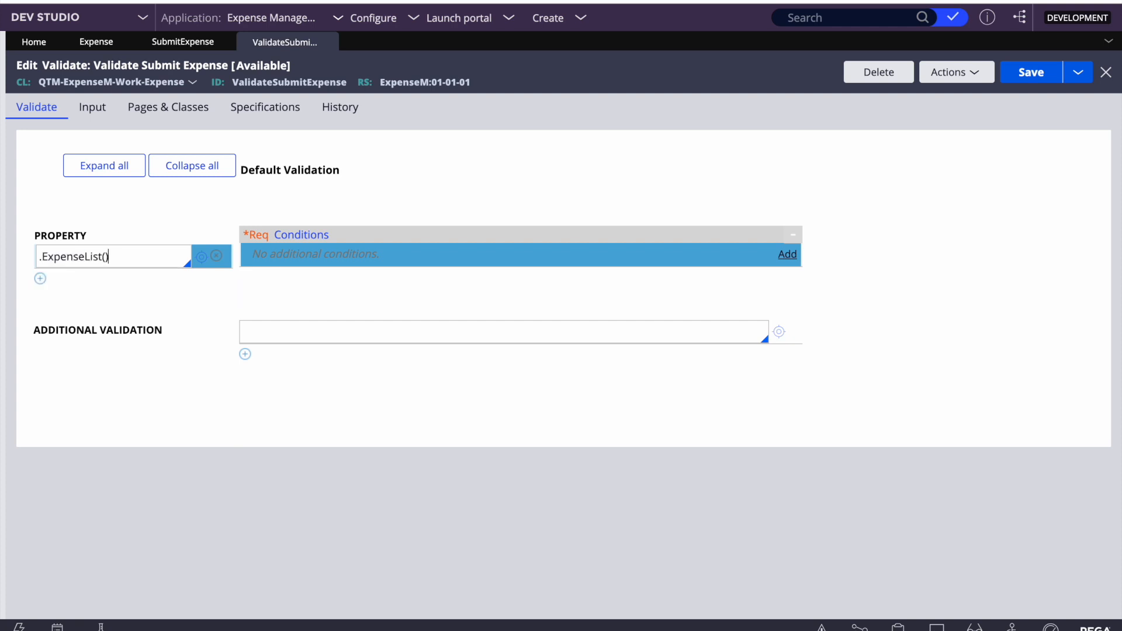
click(787, 254)
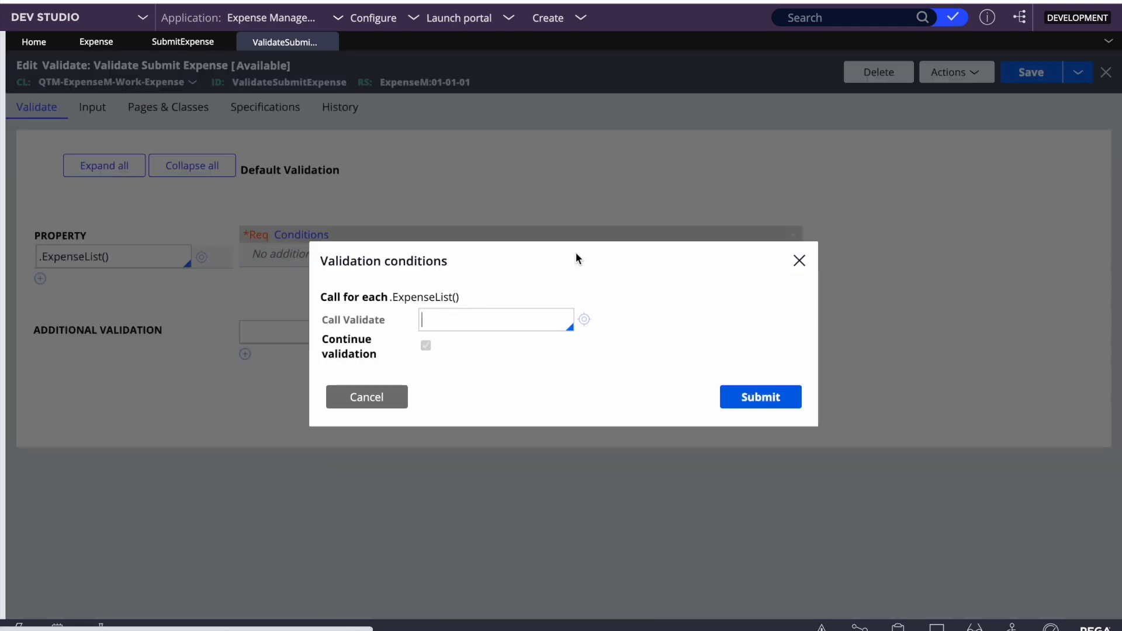
click(472, 321)
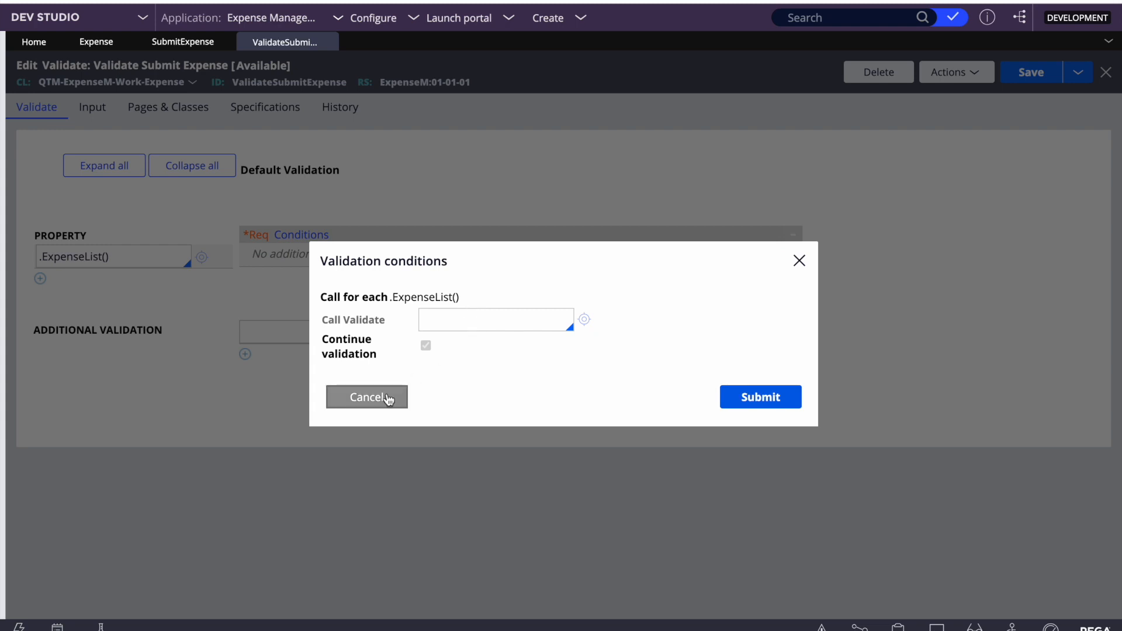
click(388, 400)
- Append .Amount to the page list property so that the rule validates .ExpenseList().Amount
click(145, 256)
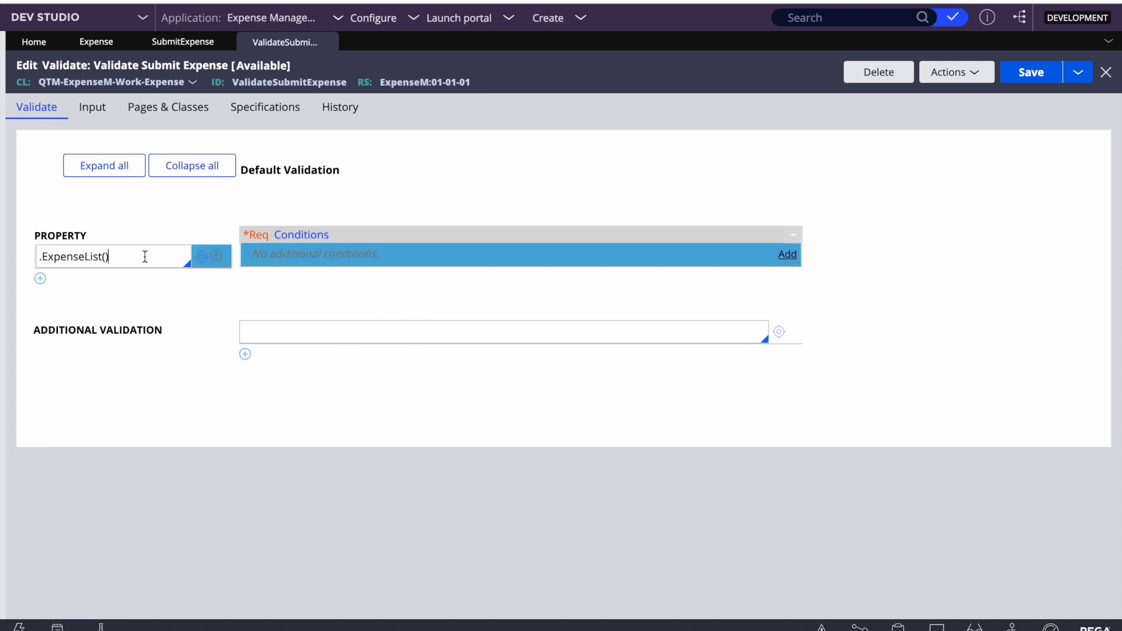
text(.)
text(Amopunt)
key(BackSpace)
key(BackSpace)
key(BackSpace)
key(BackSpace)
text(unt)
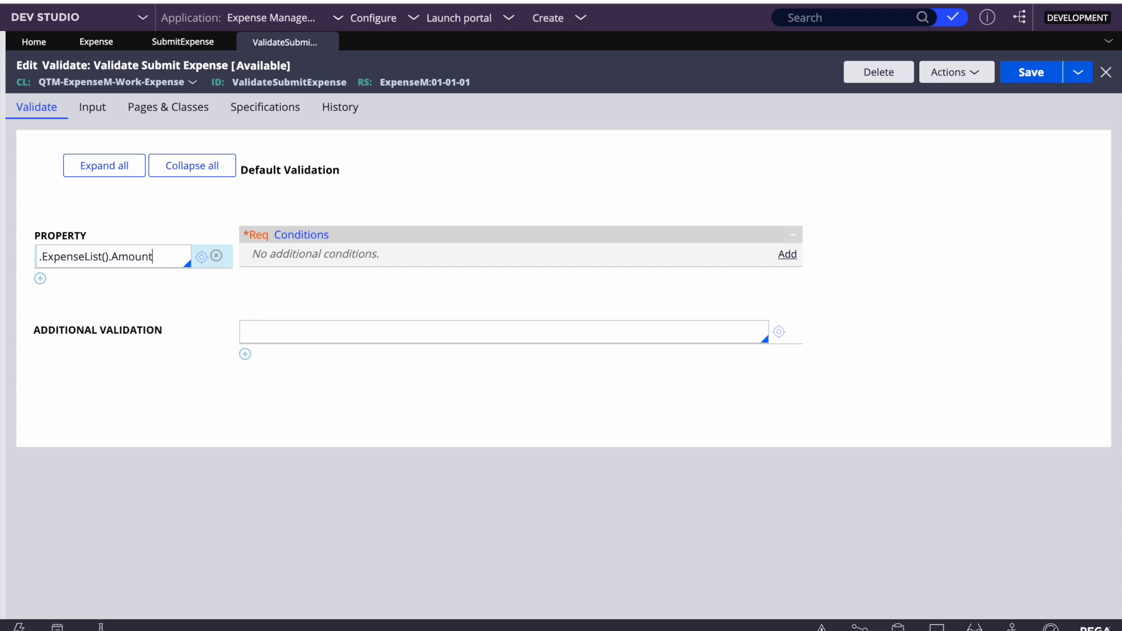
- Add a validation condition for .ExpenseList().Amount using the function [first number] [relation] [second number]
click(790, 256)
click(433, 277)
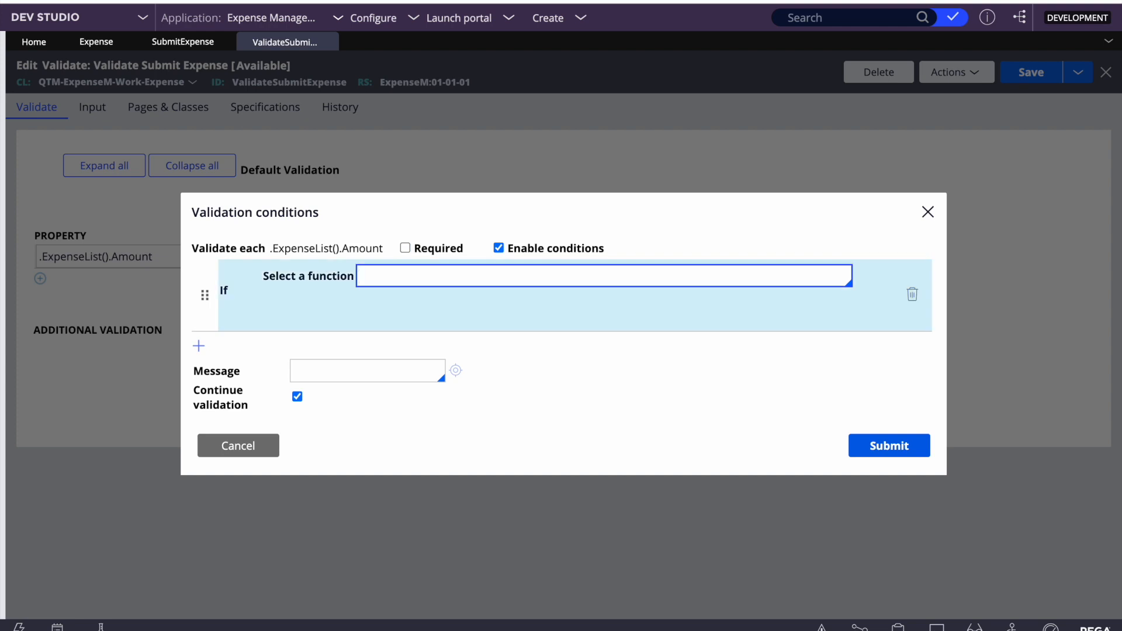
key(Down)
key(Down)
key(Down)
key(Down)
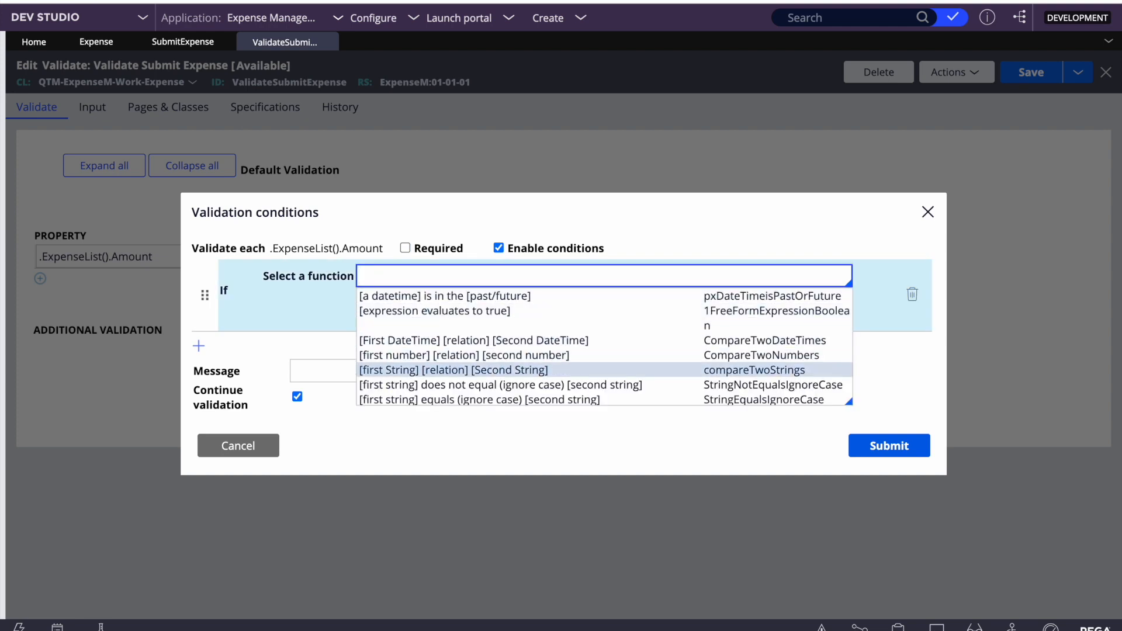
key(Up)
key(Return)
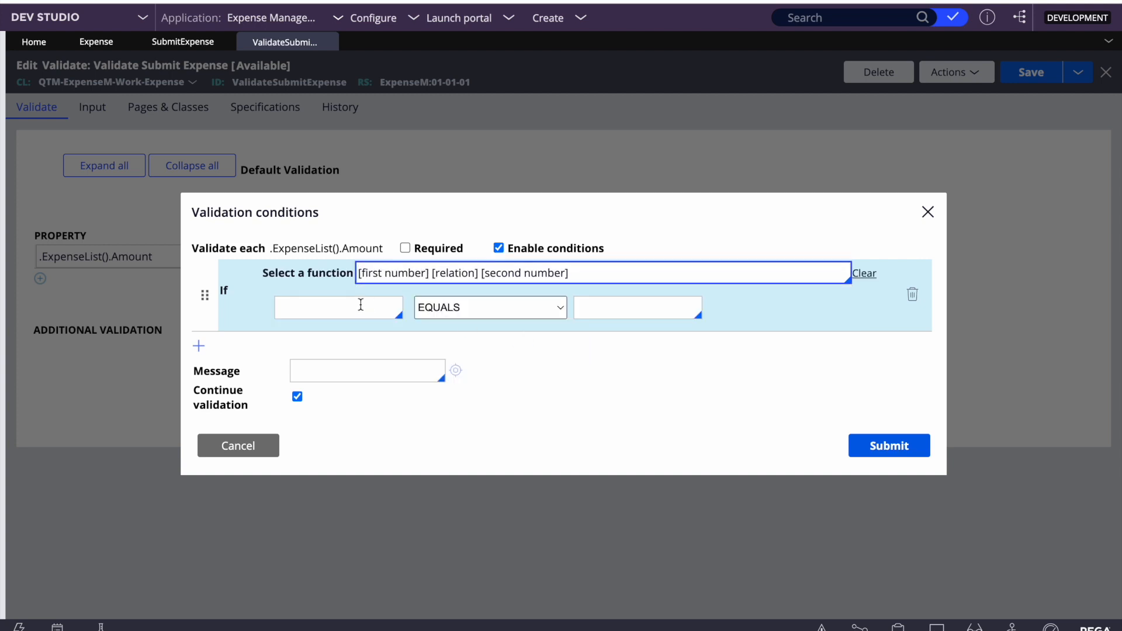
- Define the condition as .Amount Is Greater Than 1000, filling in the first number, relation and second number
click(361, 304)
text(.)
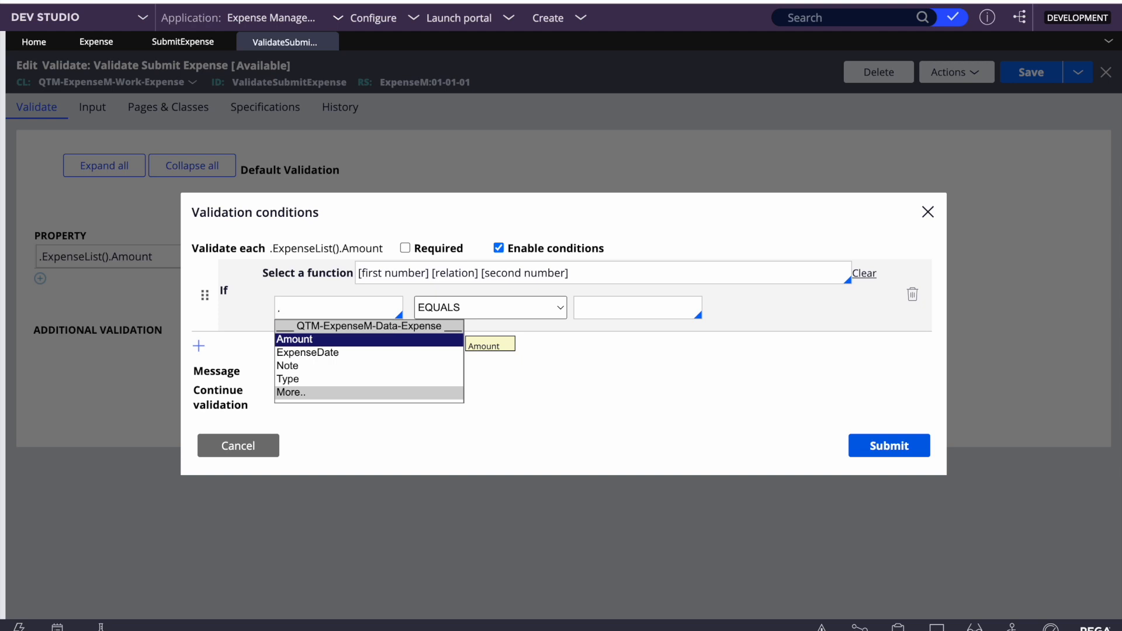
key(Return)
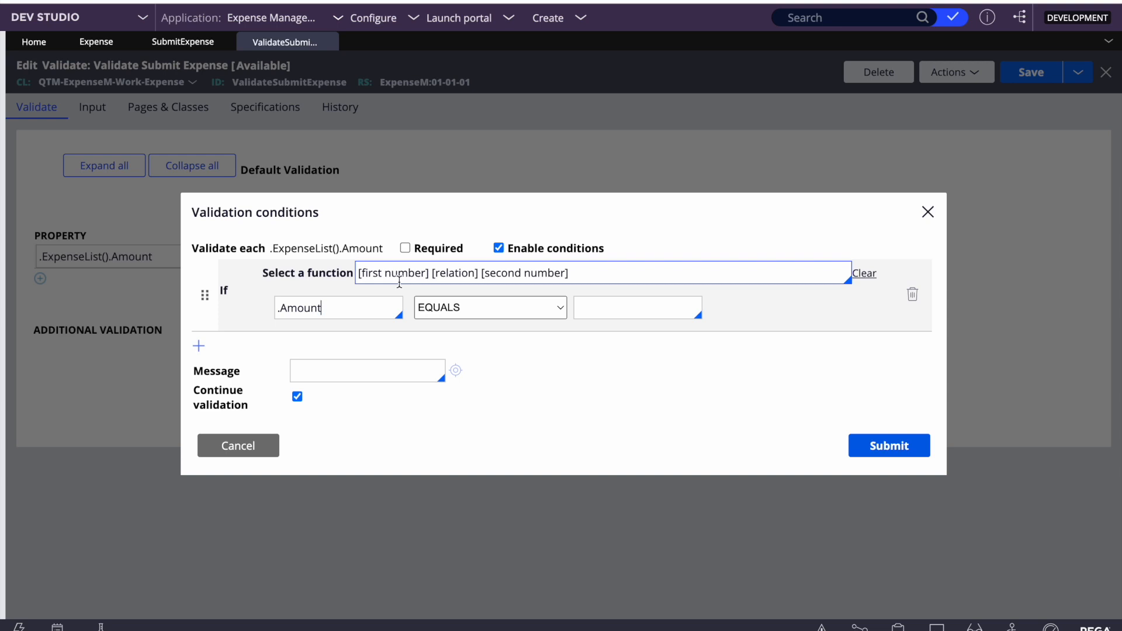
click(505, 315)
click(505, 318)
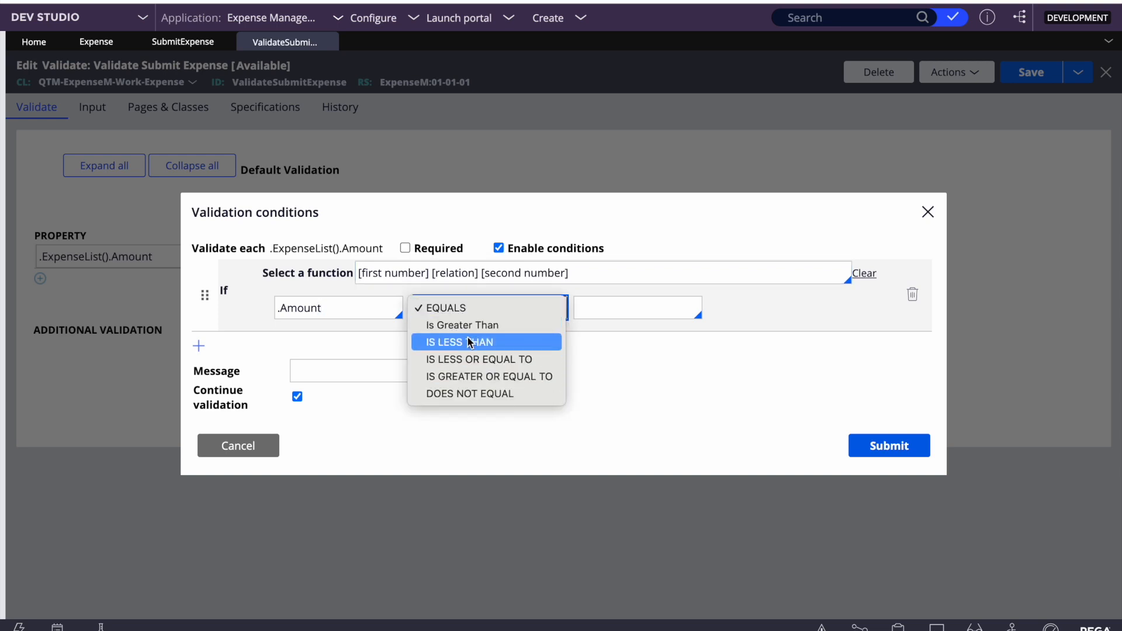
click(467, 361)
click(591, 311)
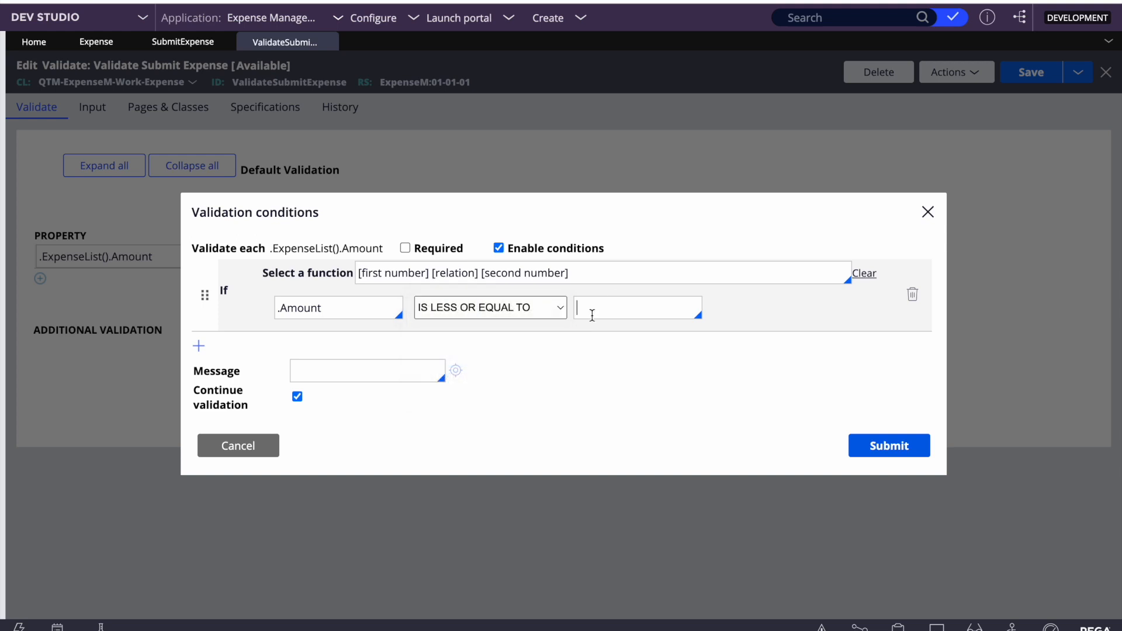
click(517, 319)
click(473, 328)
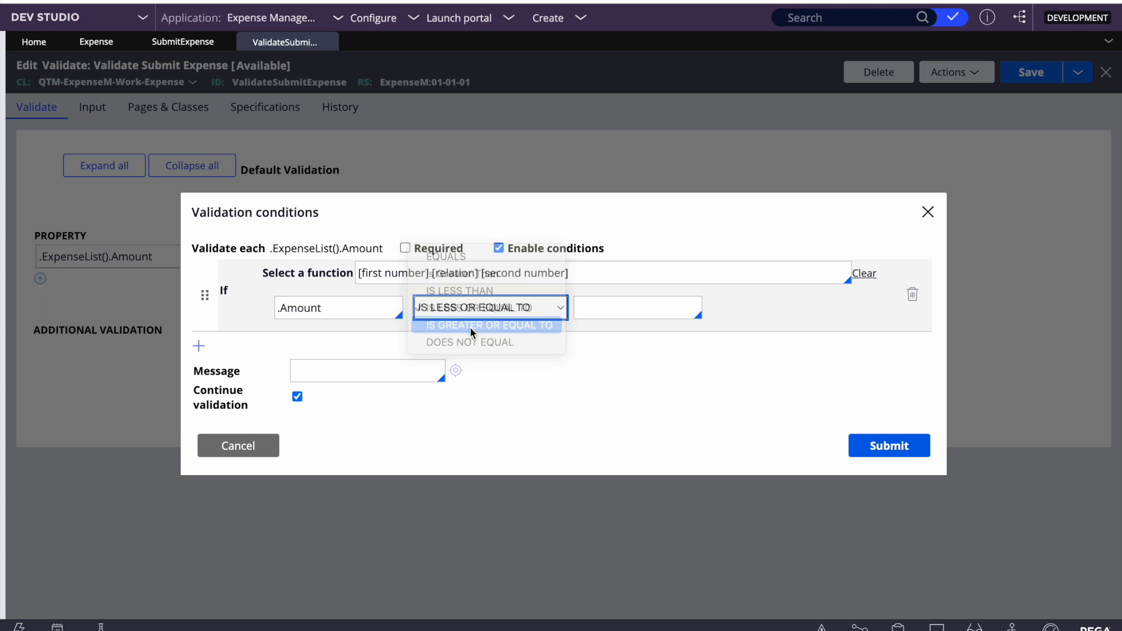
click(522, 310)
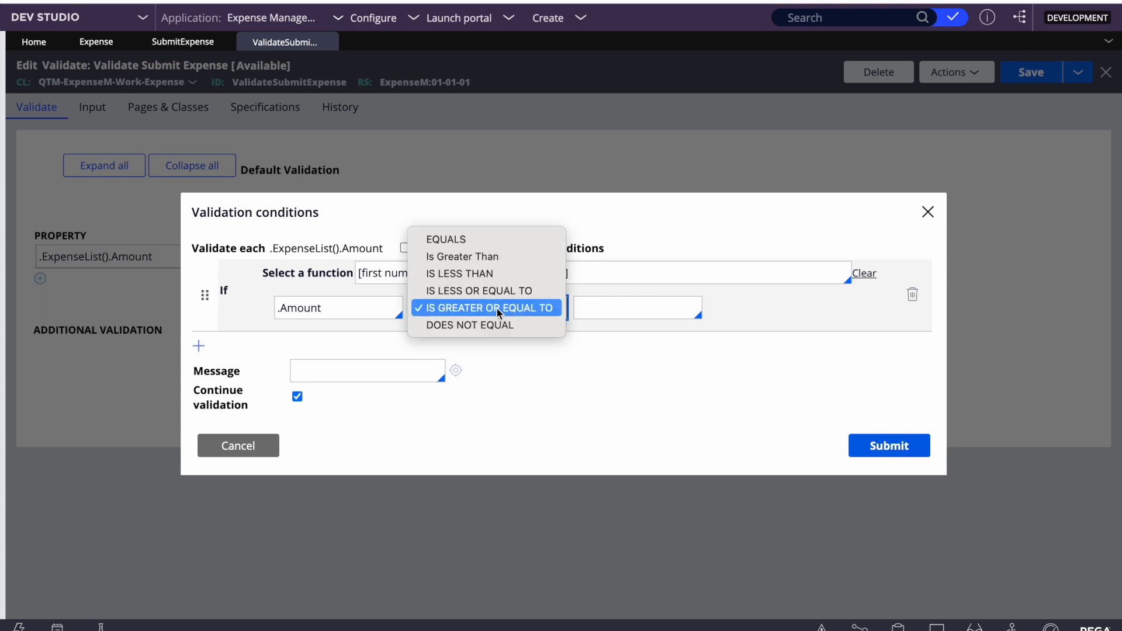
click(490, 256)
click(608, 307)
text(1000)
- Set the condition's message to "Amount is not valid", submit the conditions and save the validate rule
click(340, 368)
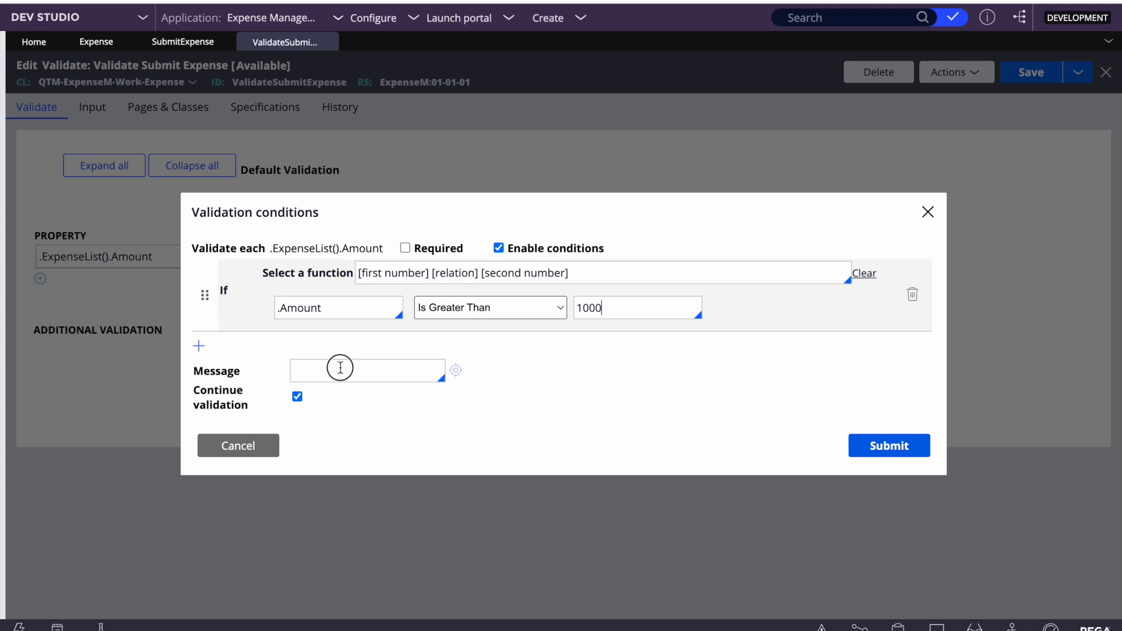
text("Amount is not valid)
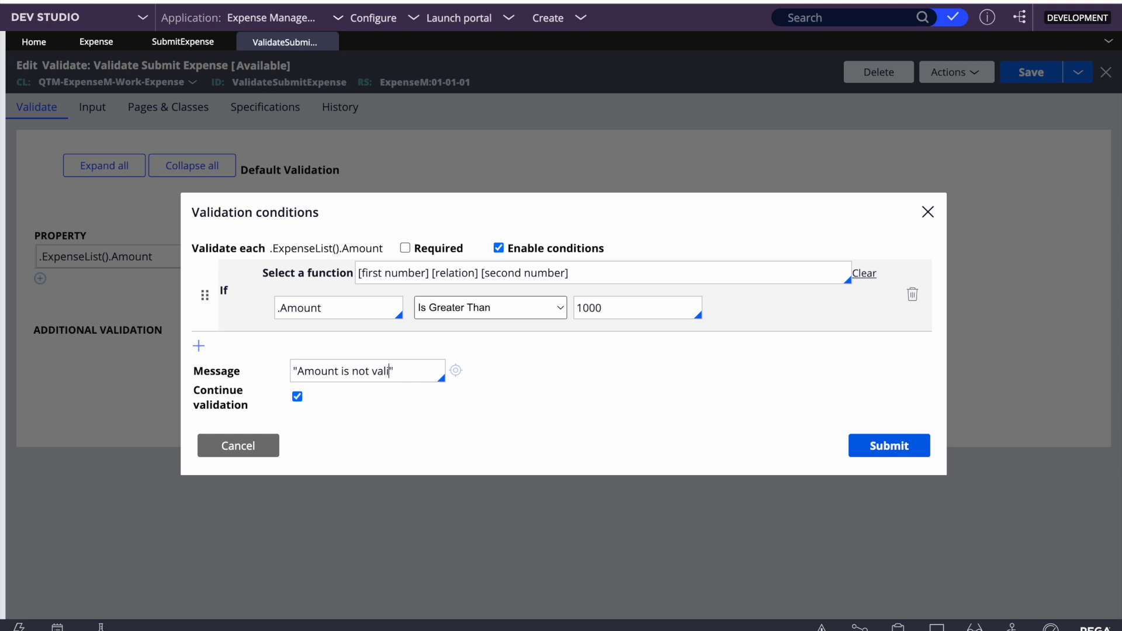
click(887, 453)
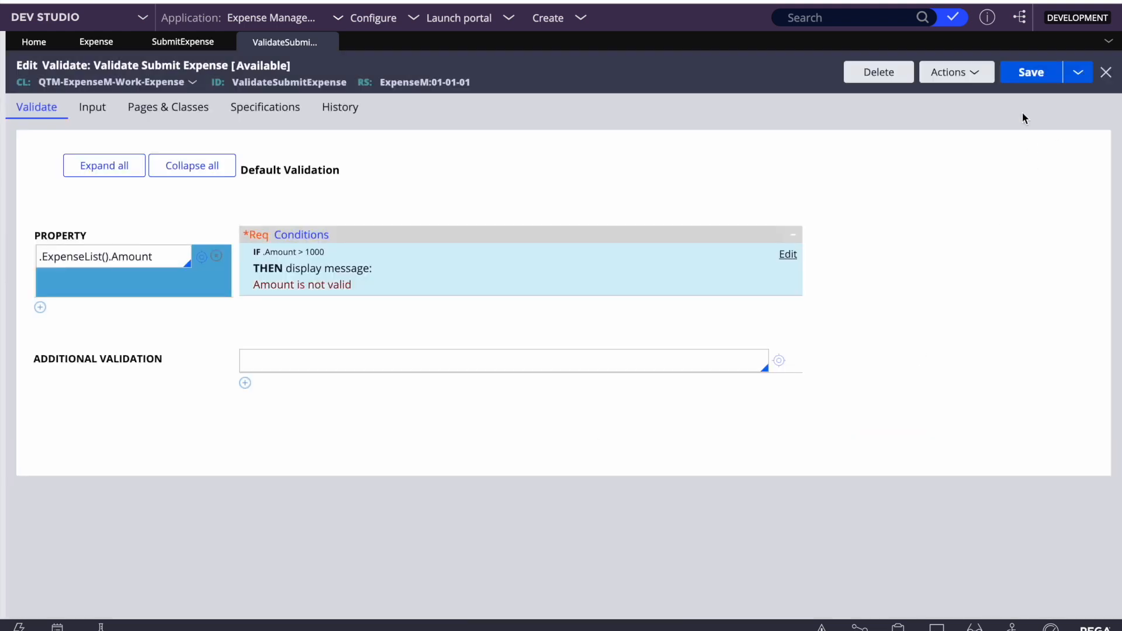
click(1028, 73)
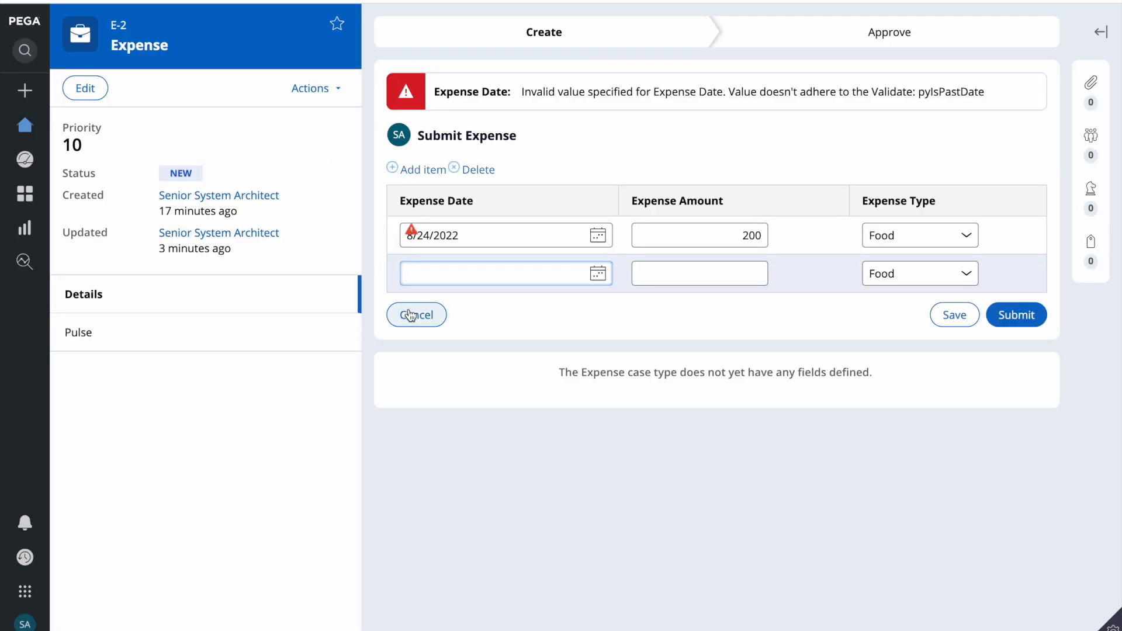
- In the running portal, discard the Expense case's unsaved changes and reopen its expense entry form
click(428, 324)
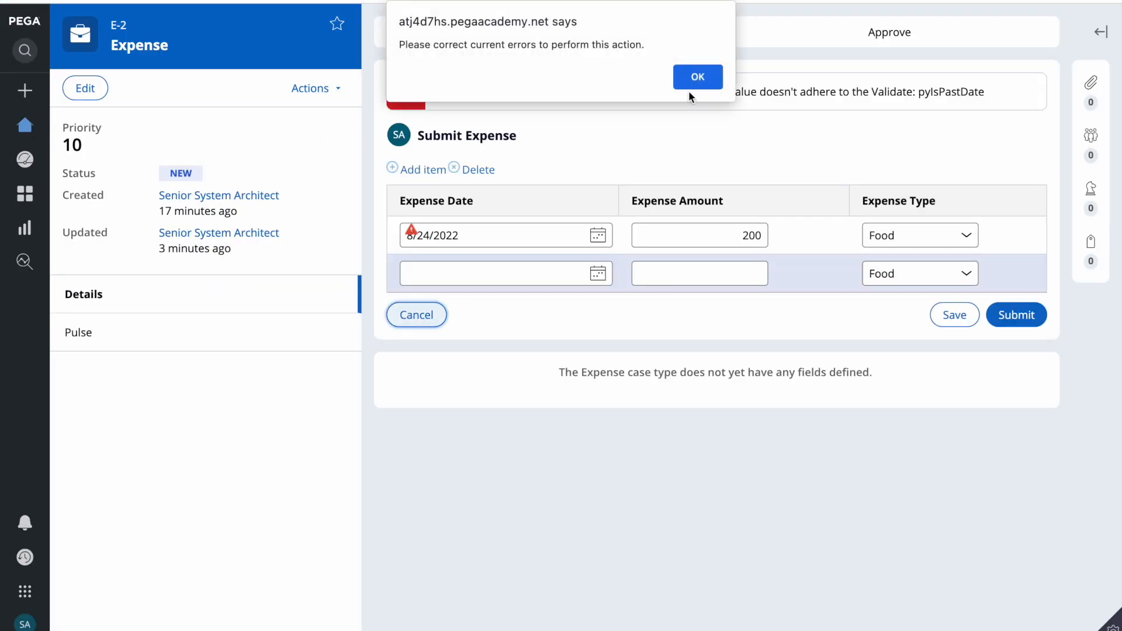
click(699, 77)
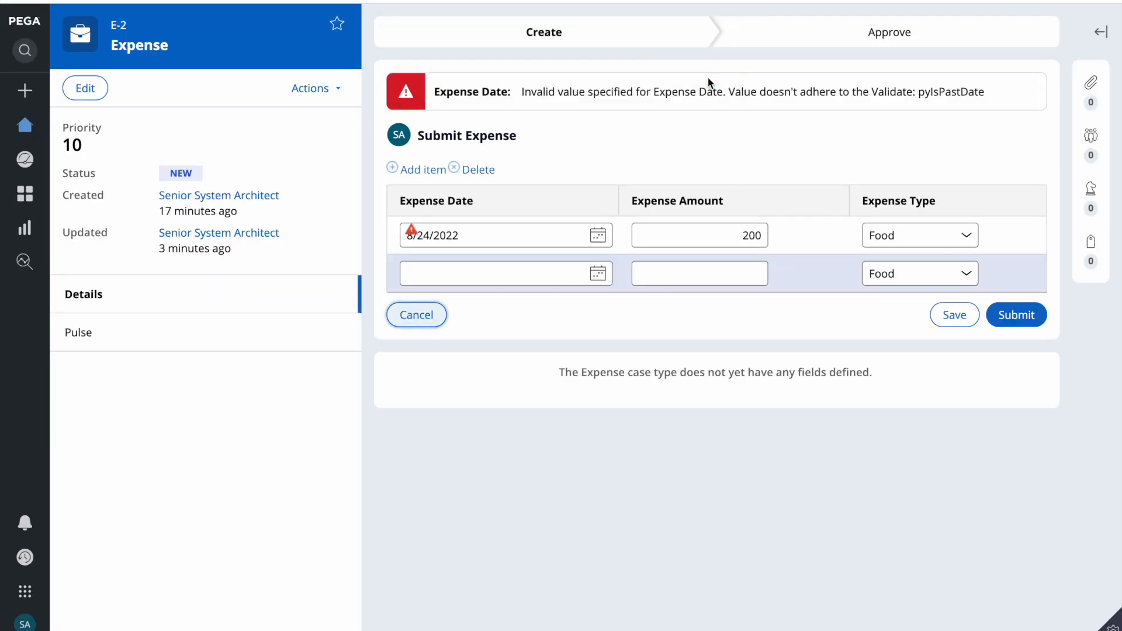
click(304, 95)
click(243, 219)
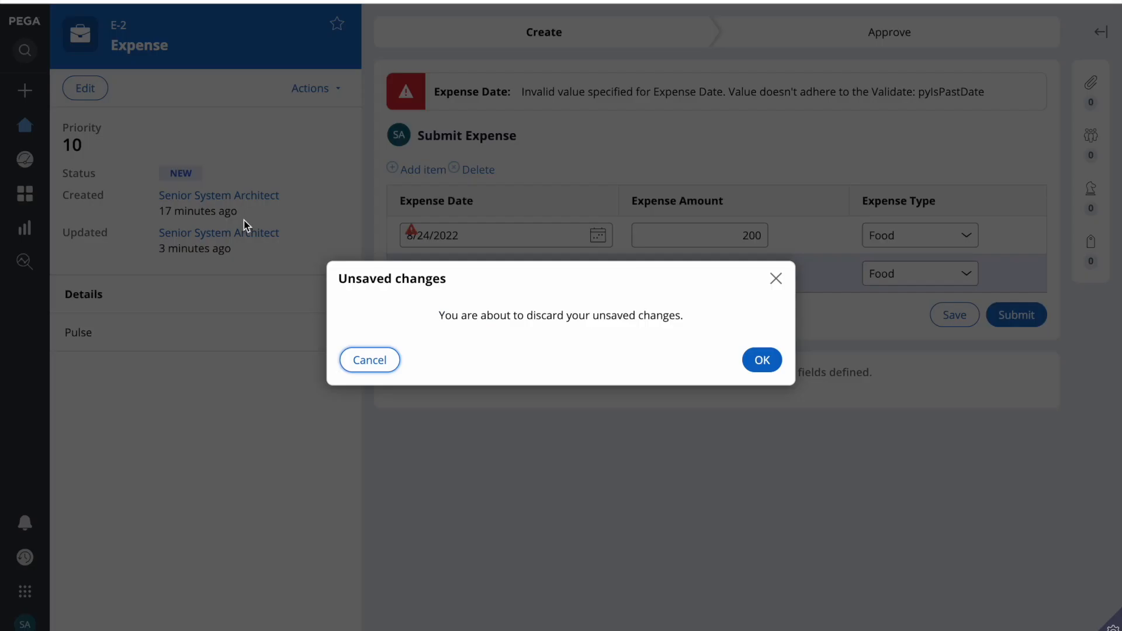
click(763, 358)
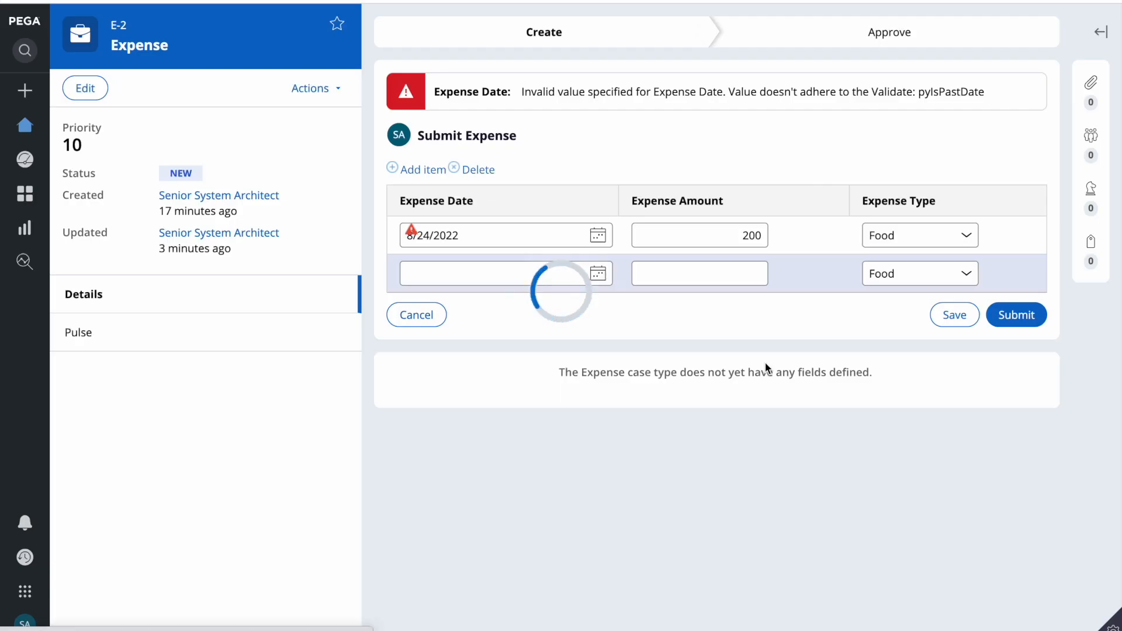
click(1022, 119)
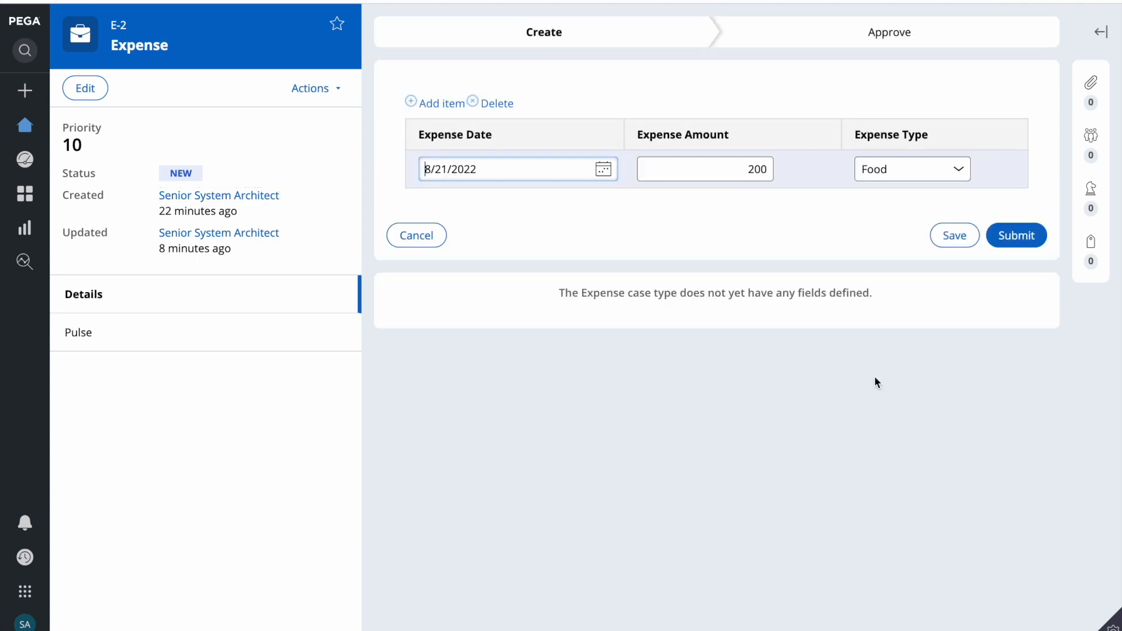
- Set the existing expense's amount to 1200 and submit the form to test the amount validation
click(743, 166)
text(1200)
click(824, 298)
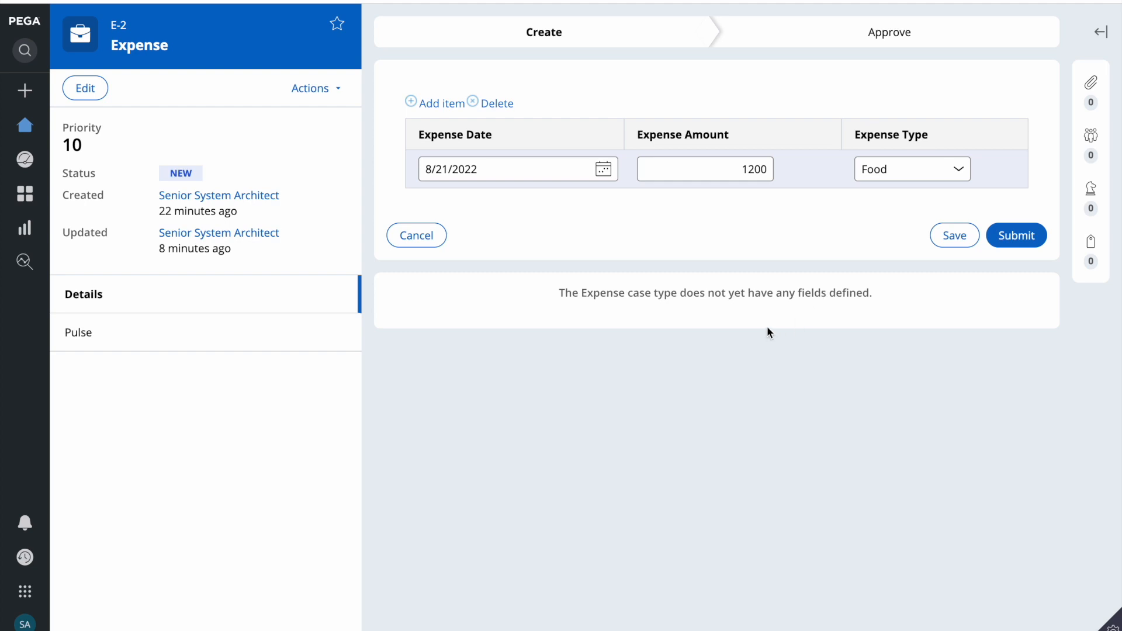
click(1017, 235)
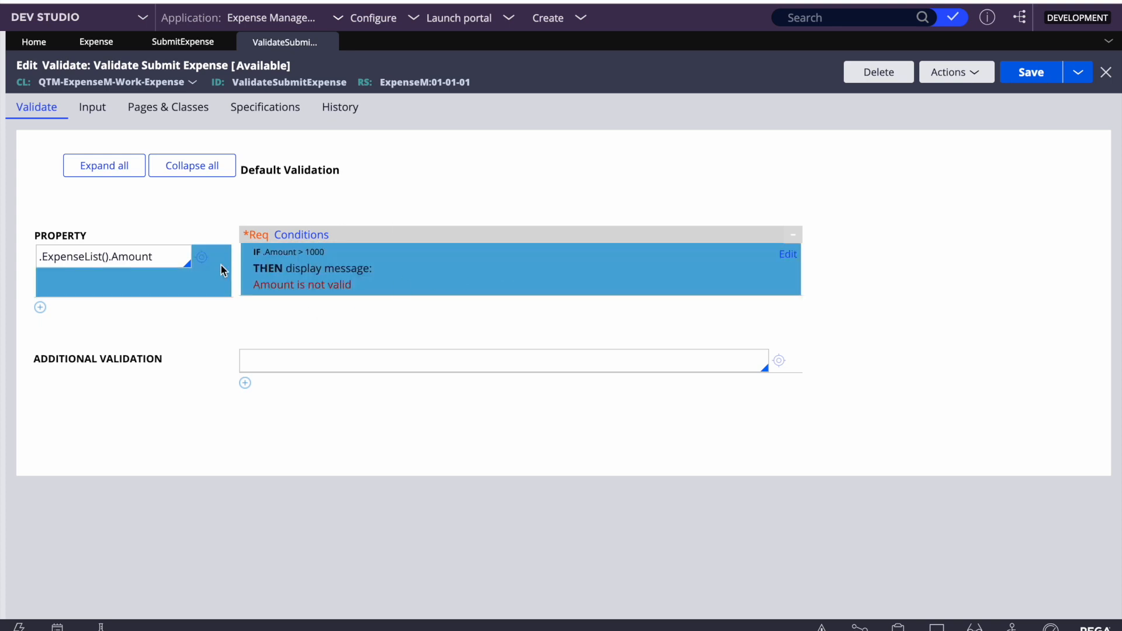
- Back in Dev Studio, add a second property row to the validate rule and enter .ExpenseList().Amount
click(41, 307)
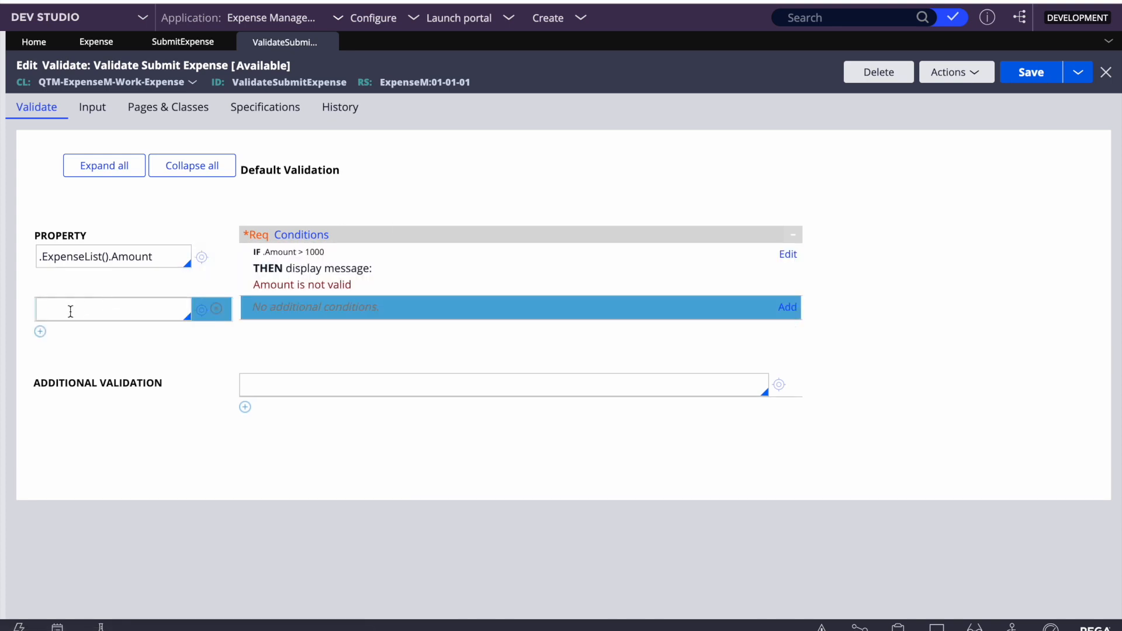
text(.)
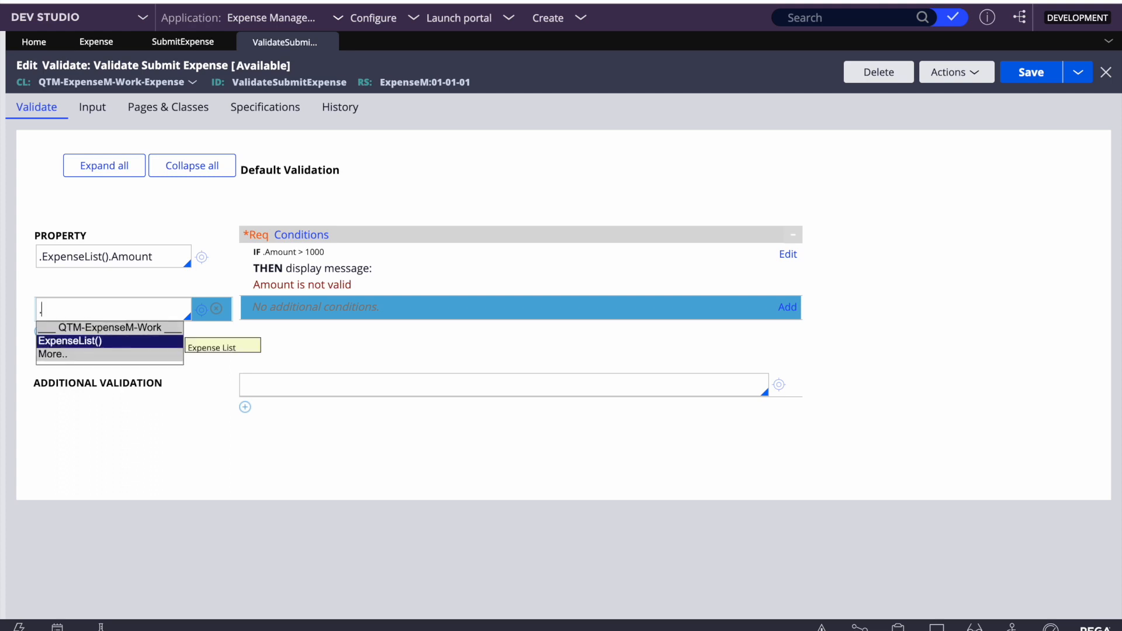
key(Return)
text(.Amount)
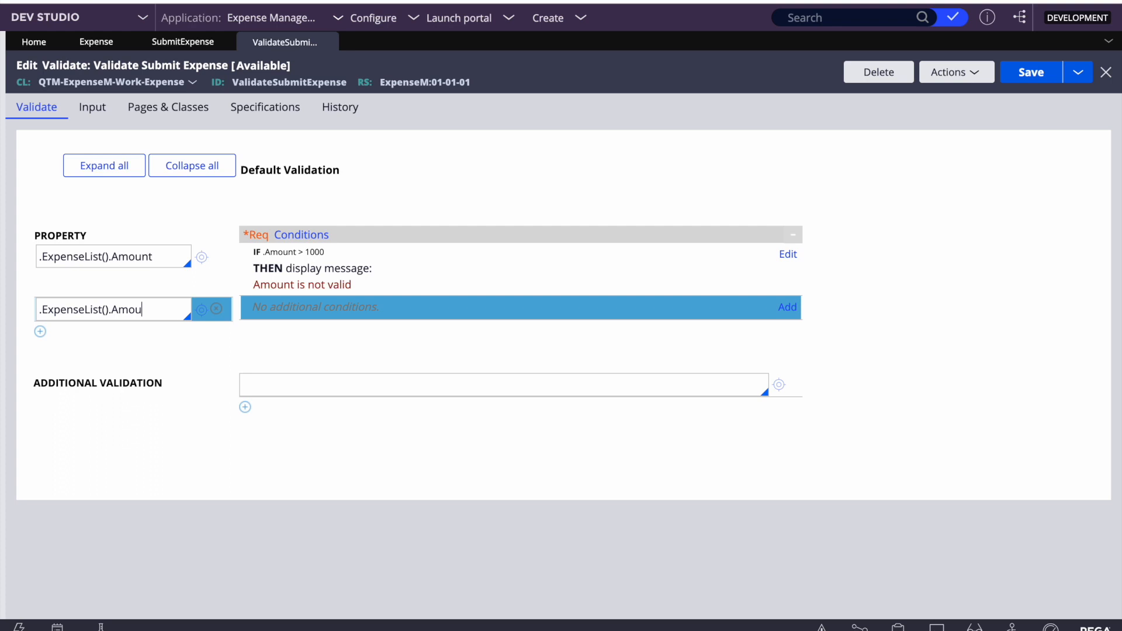
- Change the second row's property to .ExpenseList().Note
key(BackSpace)
key(BackSpace)
key(BackSpace)
key(BackSpace)
key(BackSpace)
key(BackSpace)
key(BackSpace)
key(BackSpace)
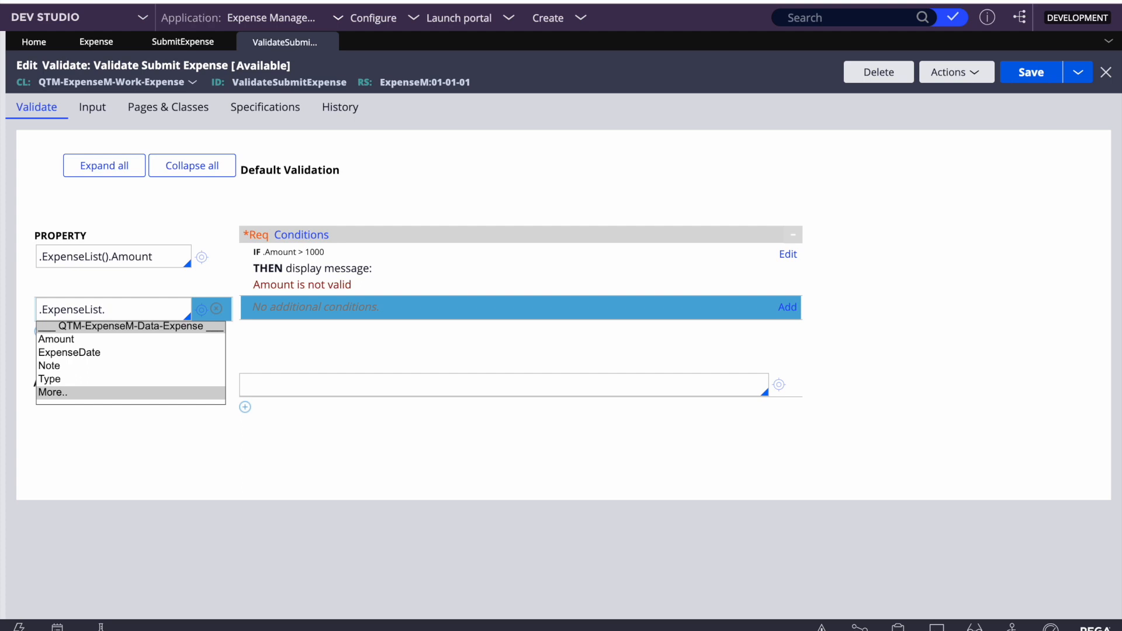
text(\)
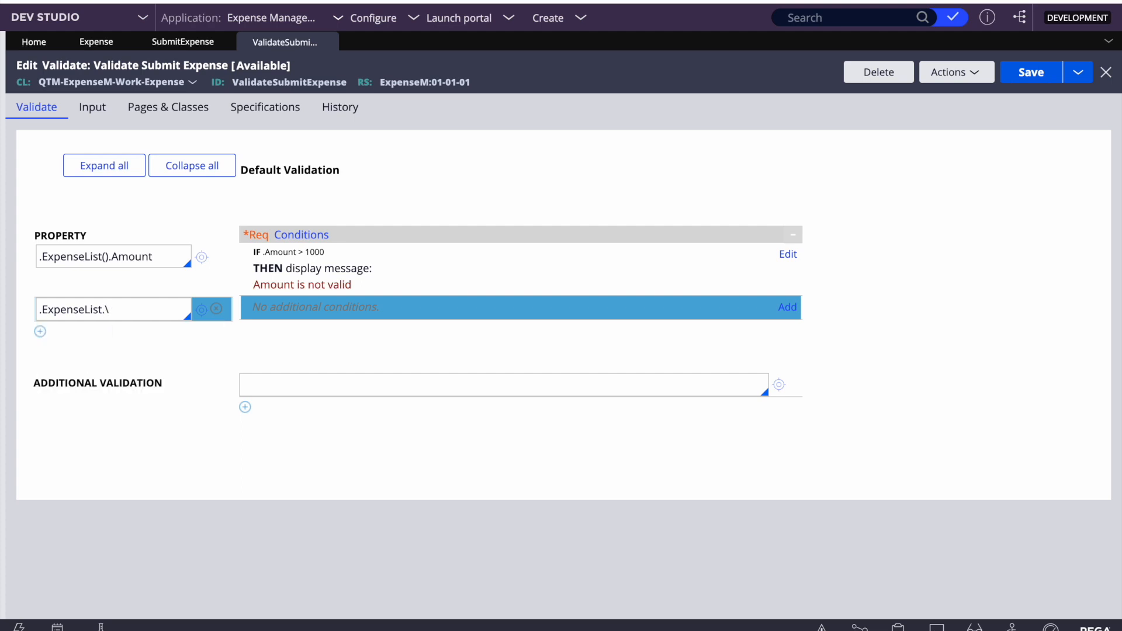
key(Down)
key(Down)
key(Return)
click(104, 309)
text(())
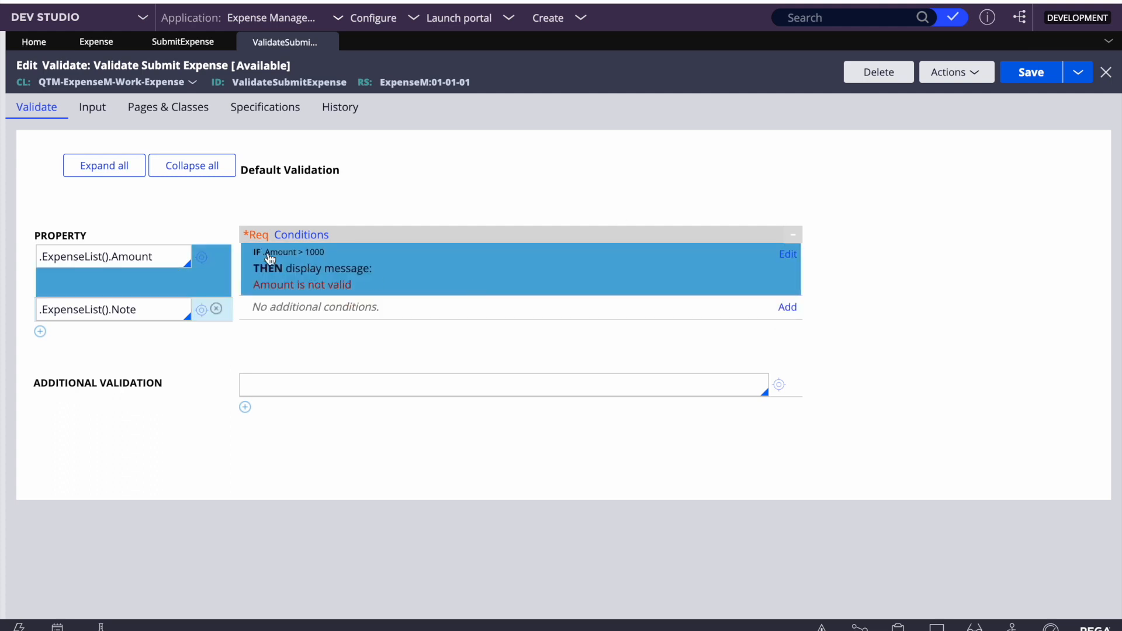
triple_click(170, 250)
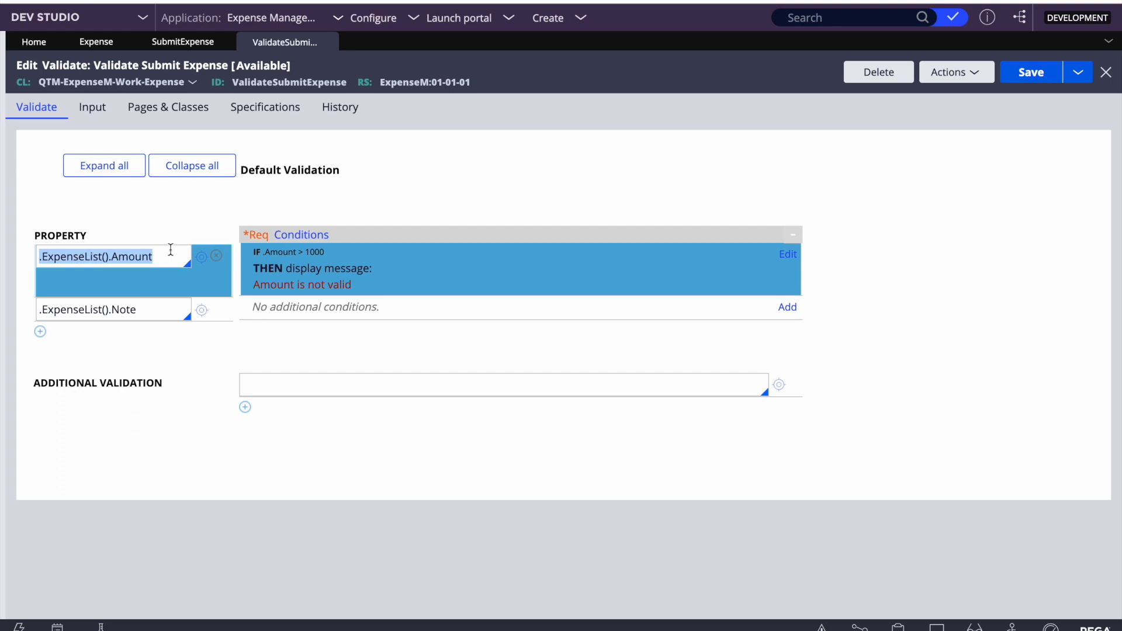
double_click(167, 256)
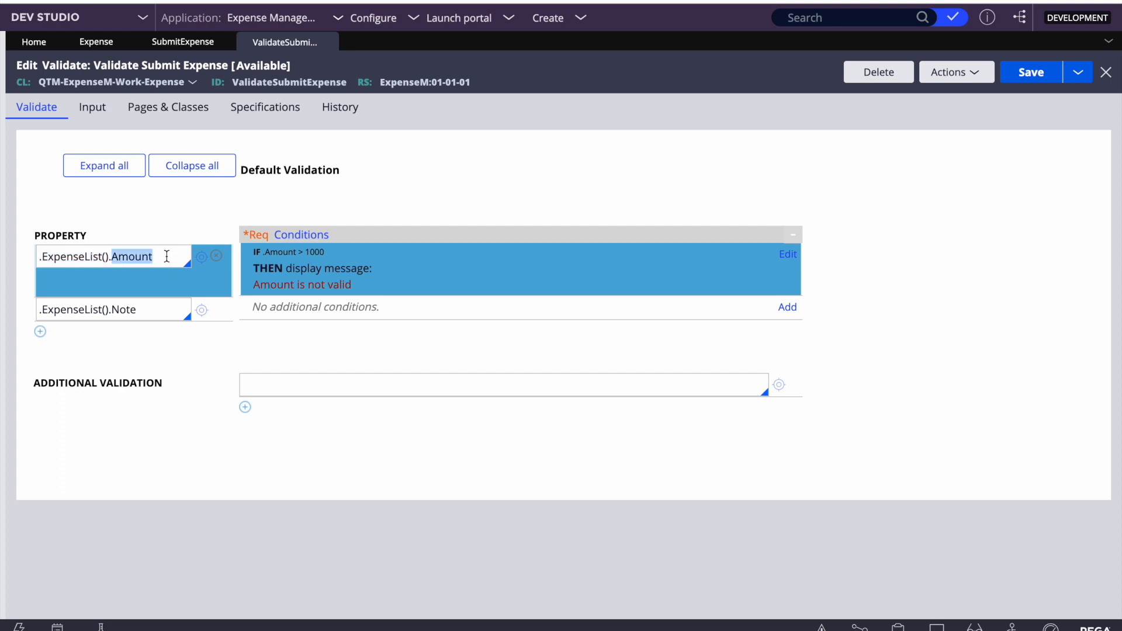
triple_click(157, 309)
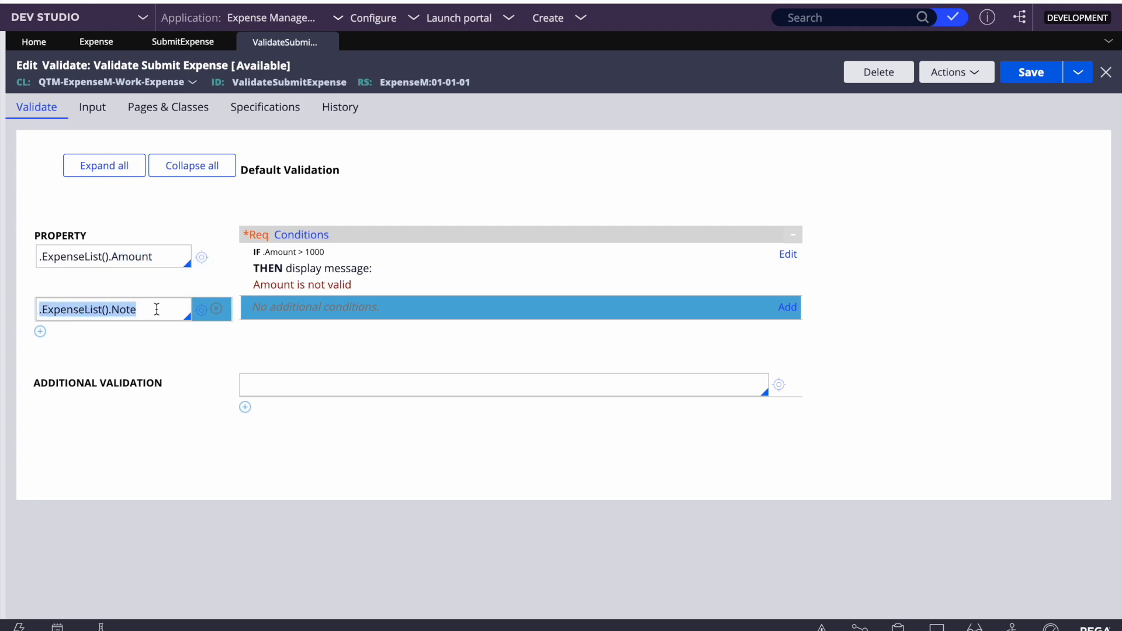
click(165, 280)
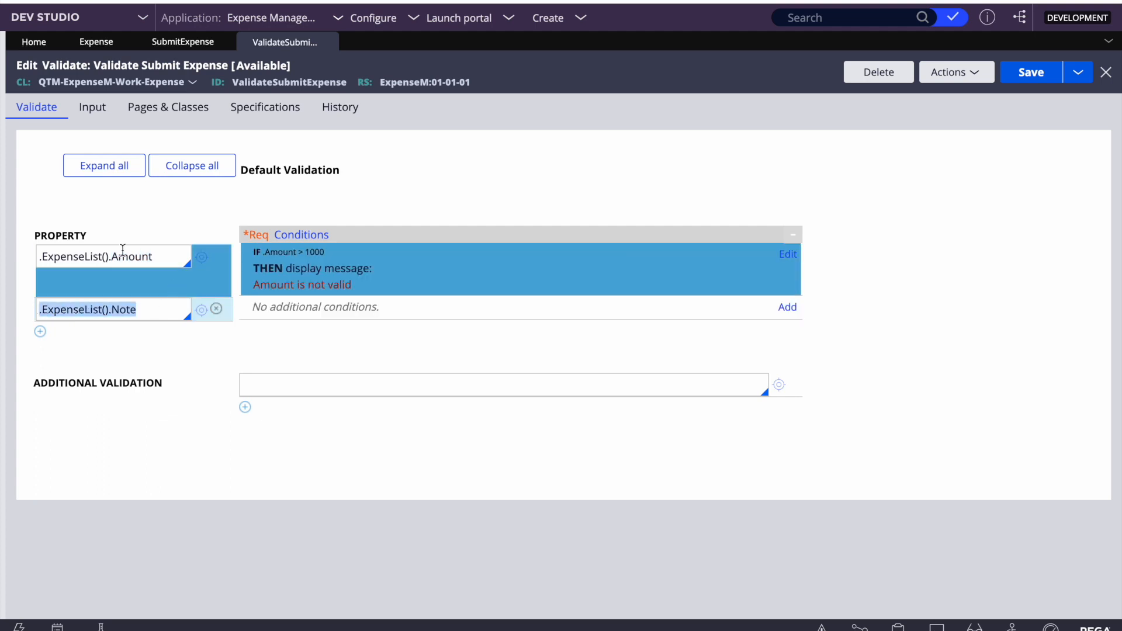
double_click(123, 251)
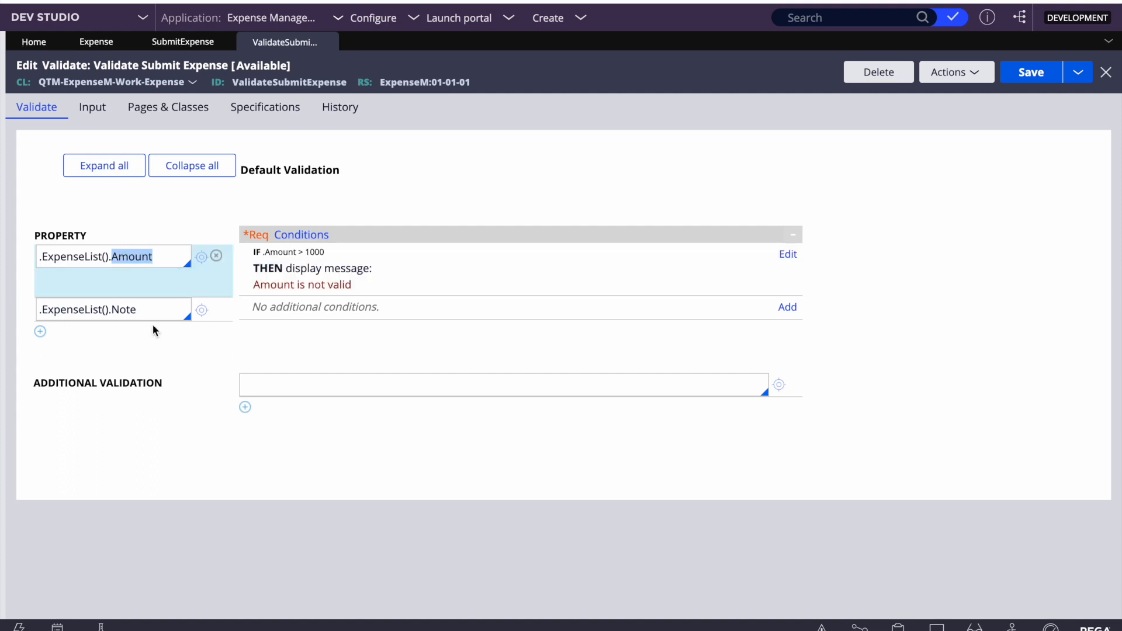
- Remove .Note from the second row so that its property is the page list .ExpenseList()
triple_click(144, 310)
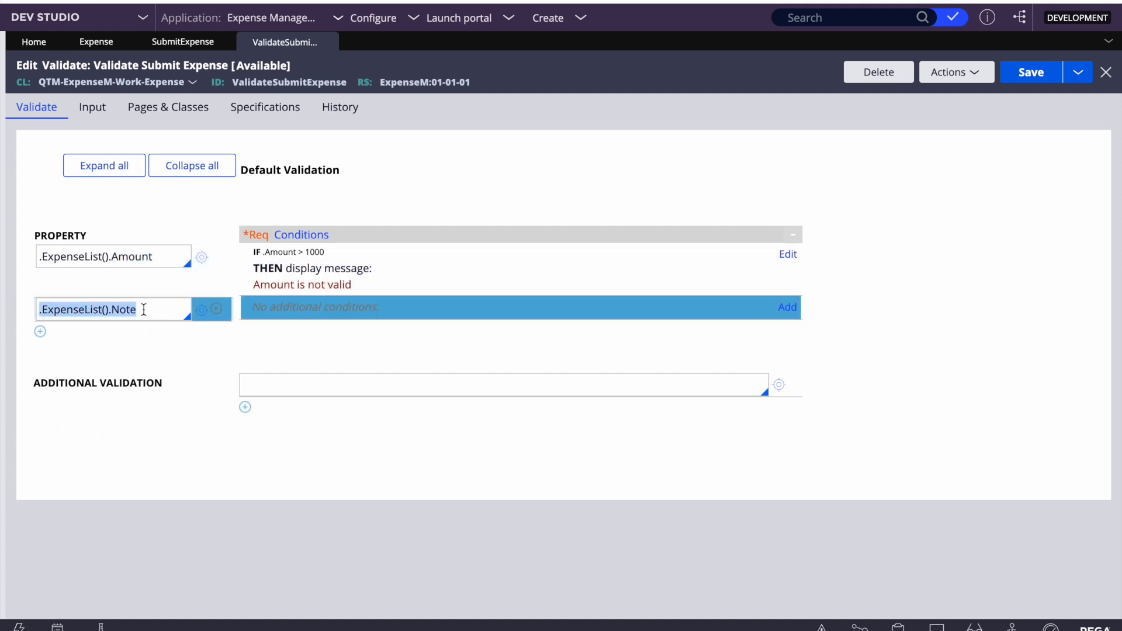
click(144, 310)
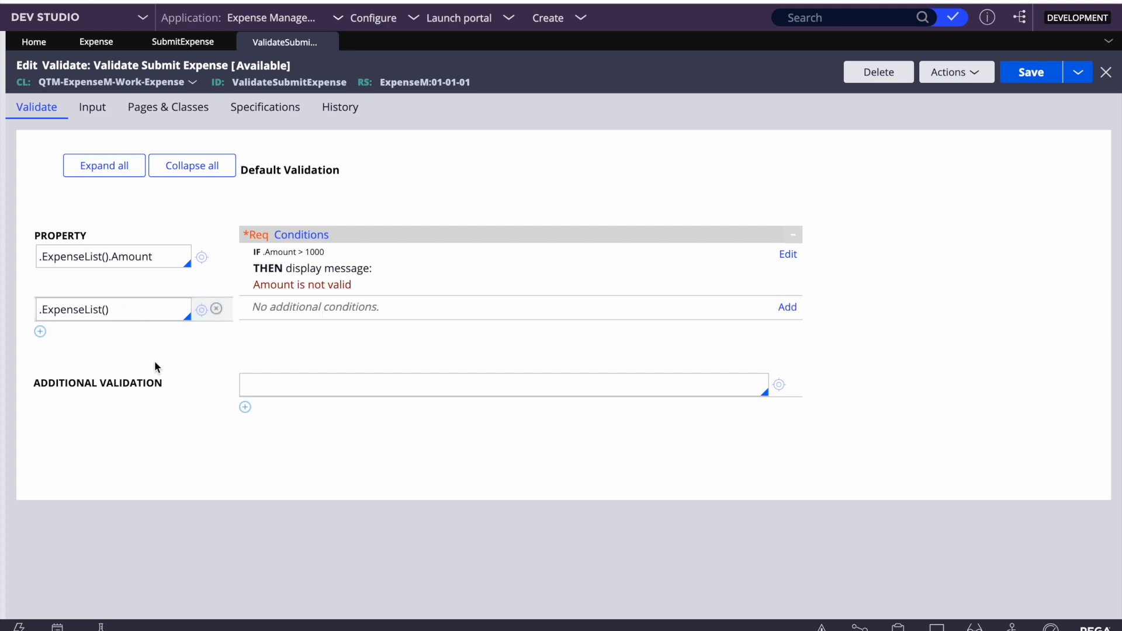
double_click(82, 310)
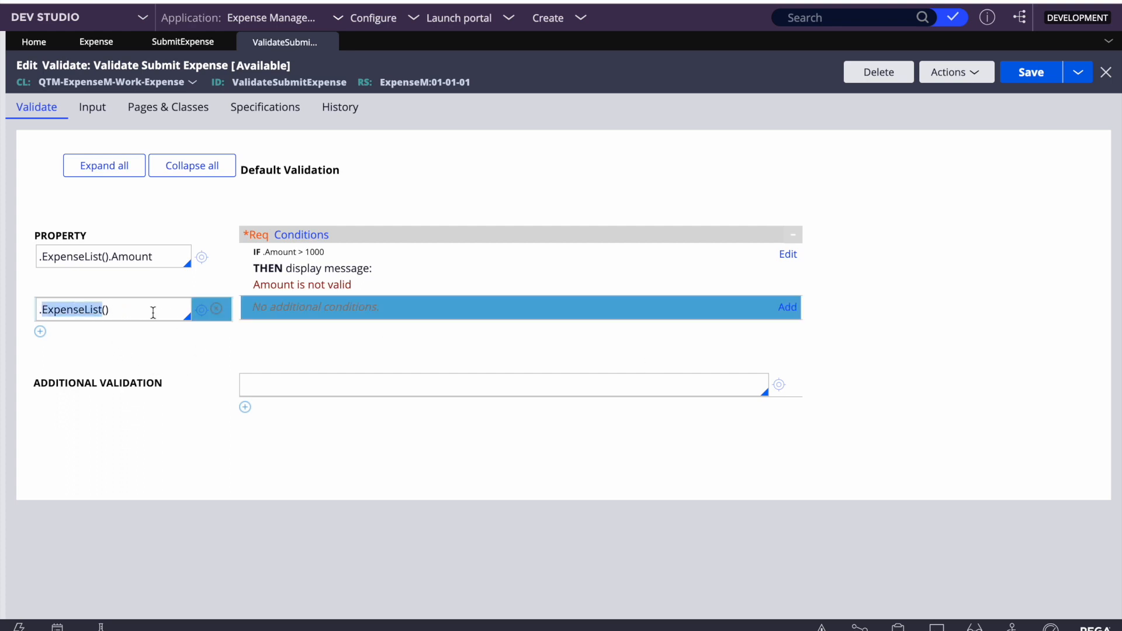
- Open the conditions for the .ExpenseList() row and set Call Validate to ValidateSubmitExpense
click(787, 307)
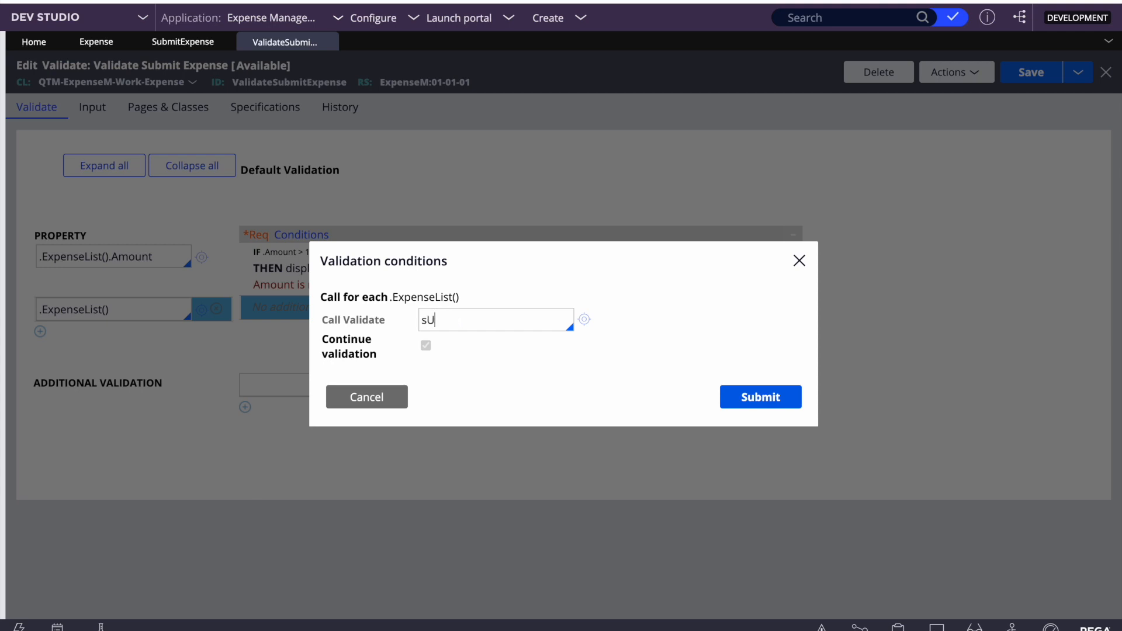
text(bmit)
text(Val)
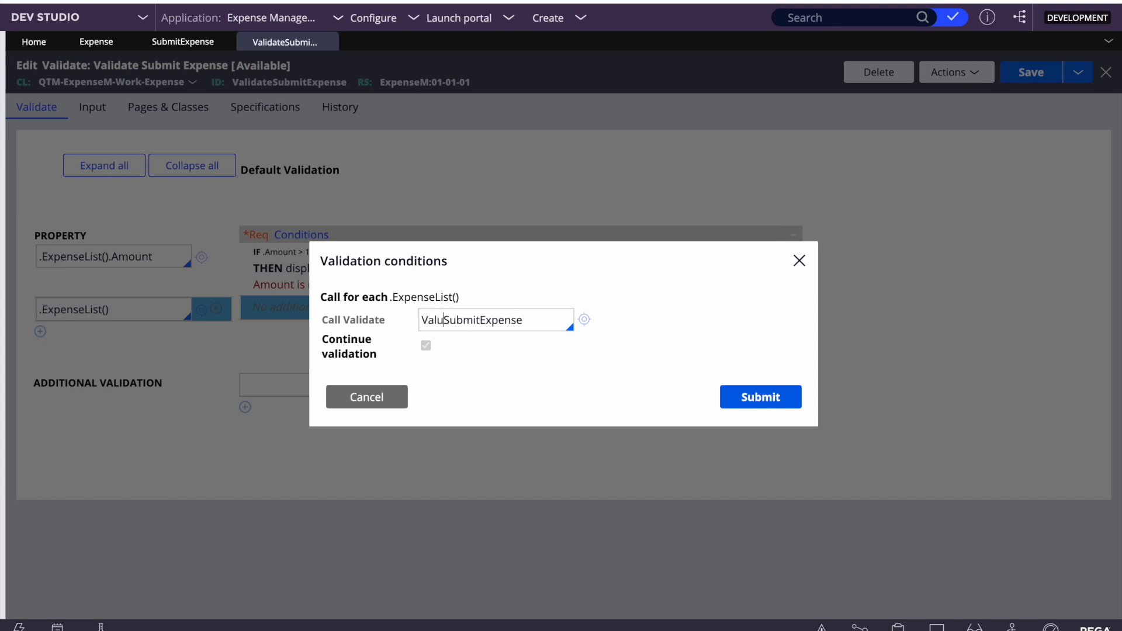
text(idate)
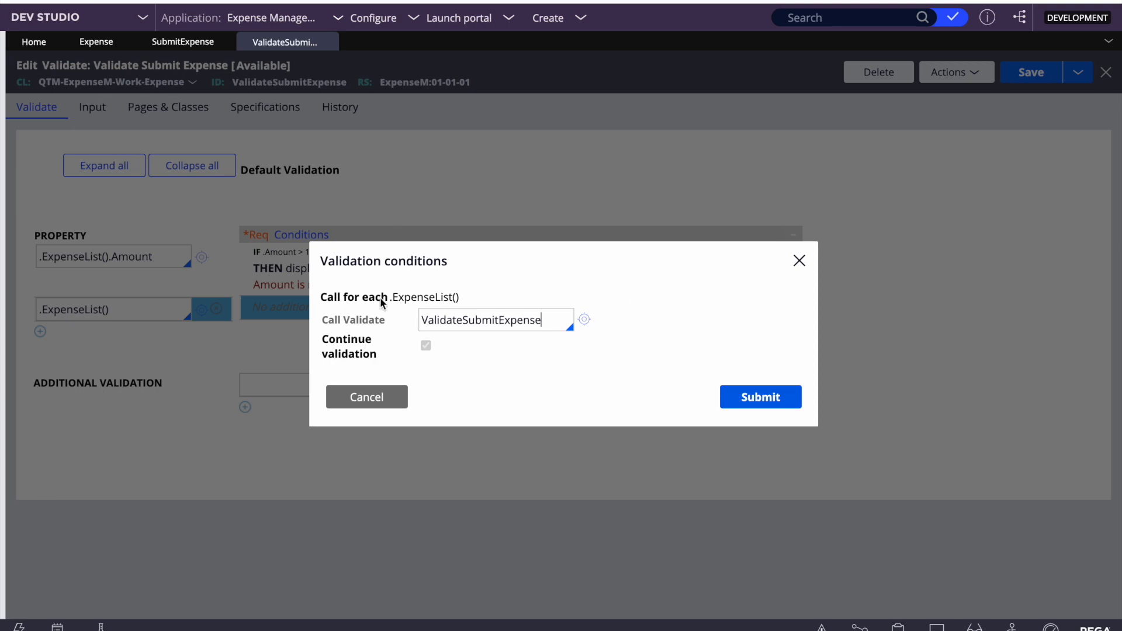
double_click(412, 296)
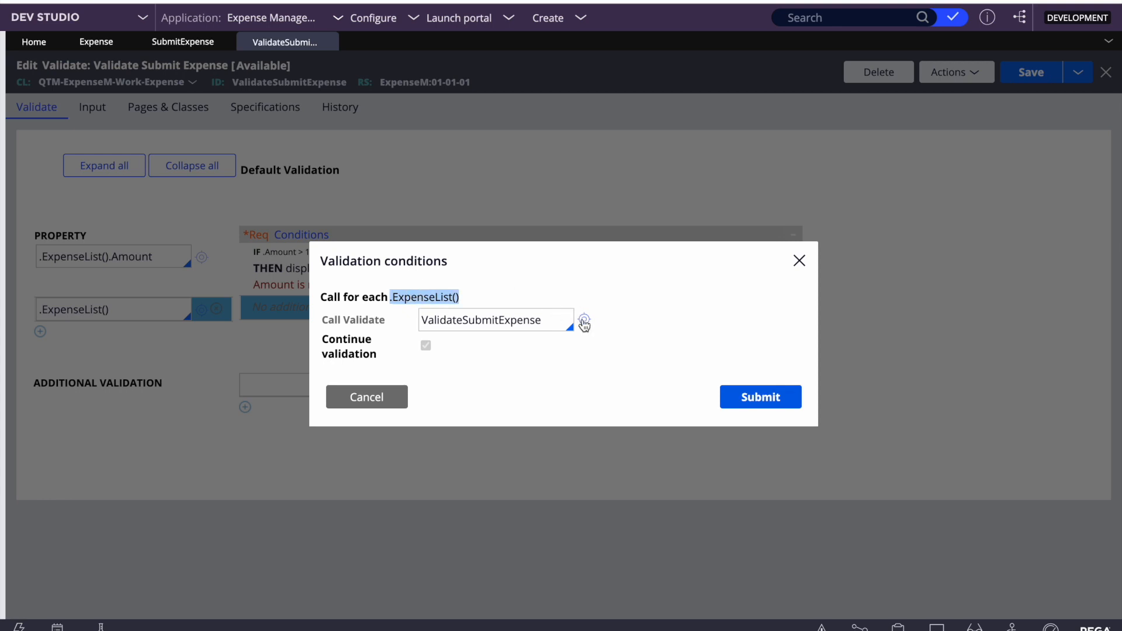
- Create and open the ValidateSubmitExpense validate rule applied to QTM-ExpenseM-Data-Expense, and enter .Amount as its property
click(584, 322)
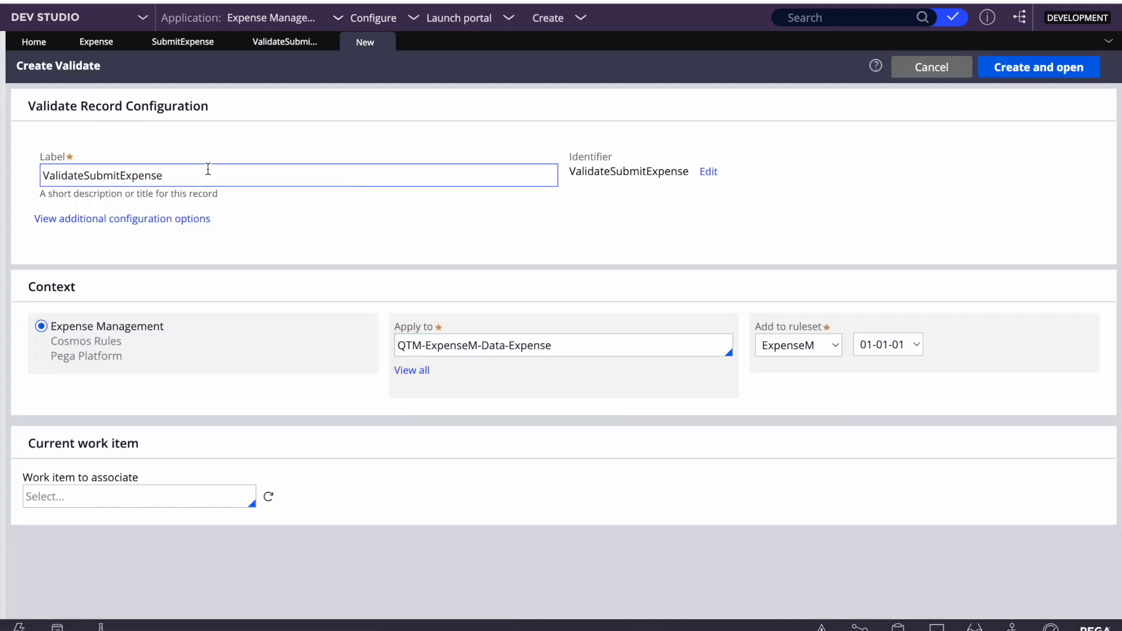
click(493, 345)
double_click(493, 345)
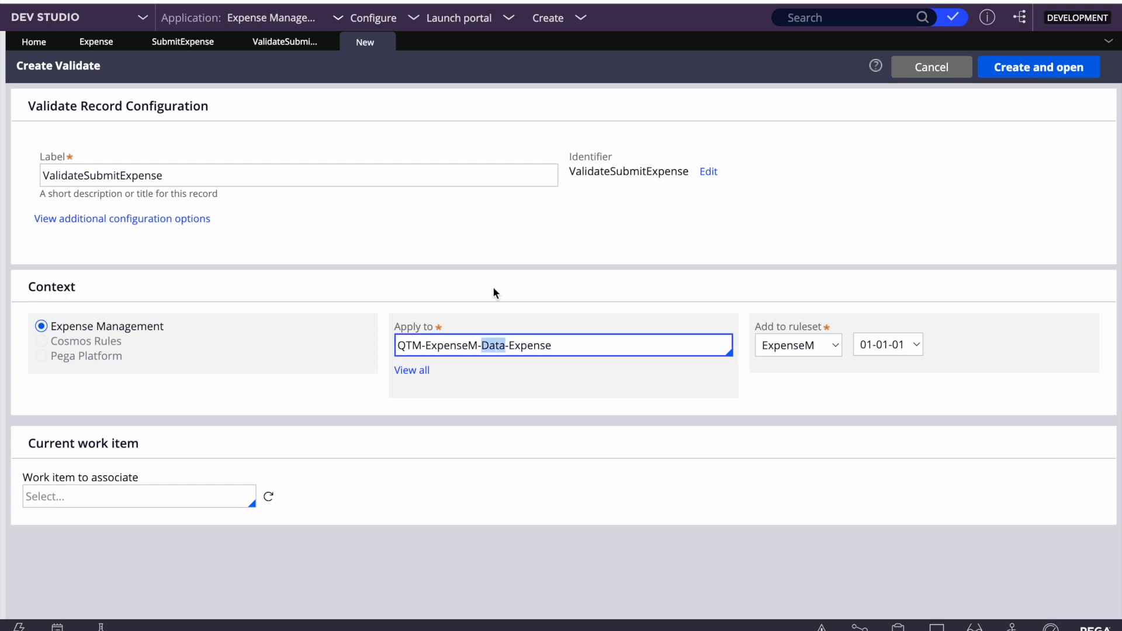
triple_click(522, 347)
click(1031, 67)
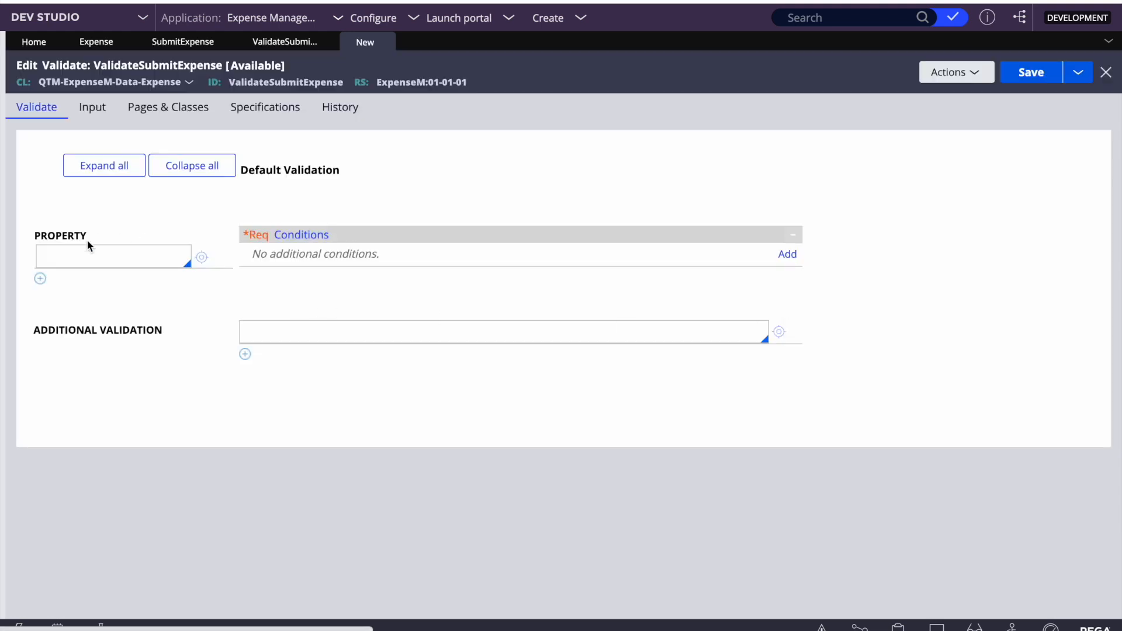
click(72, 257)
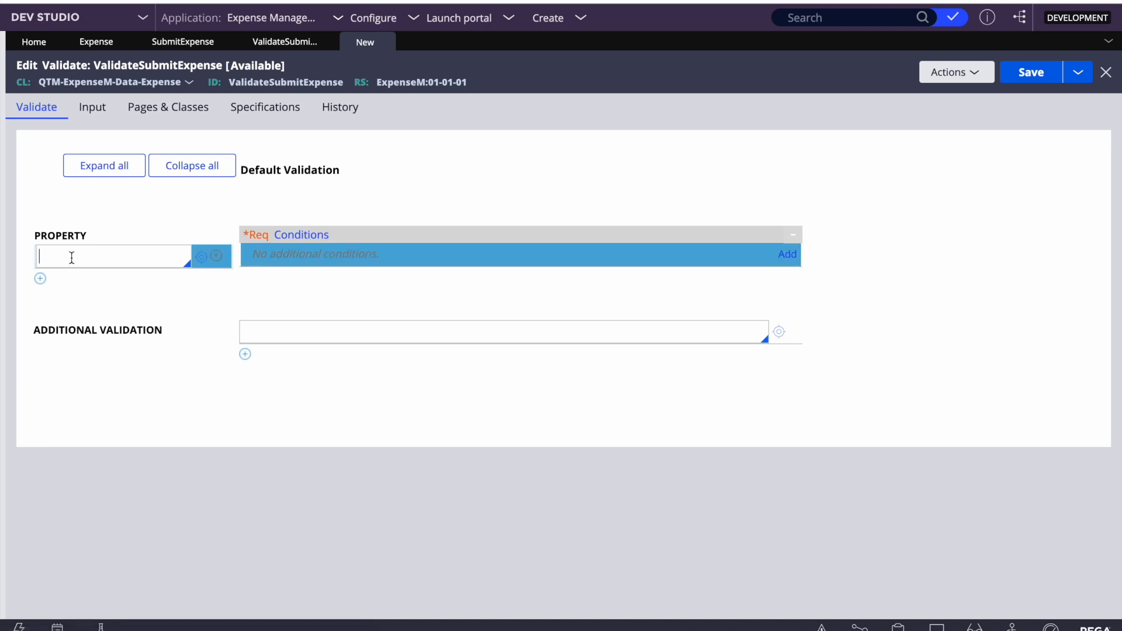
click(88, 283)
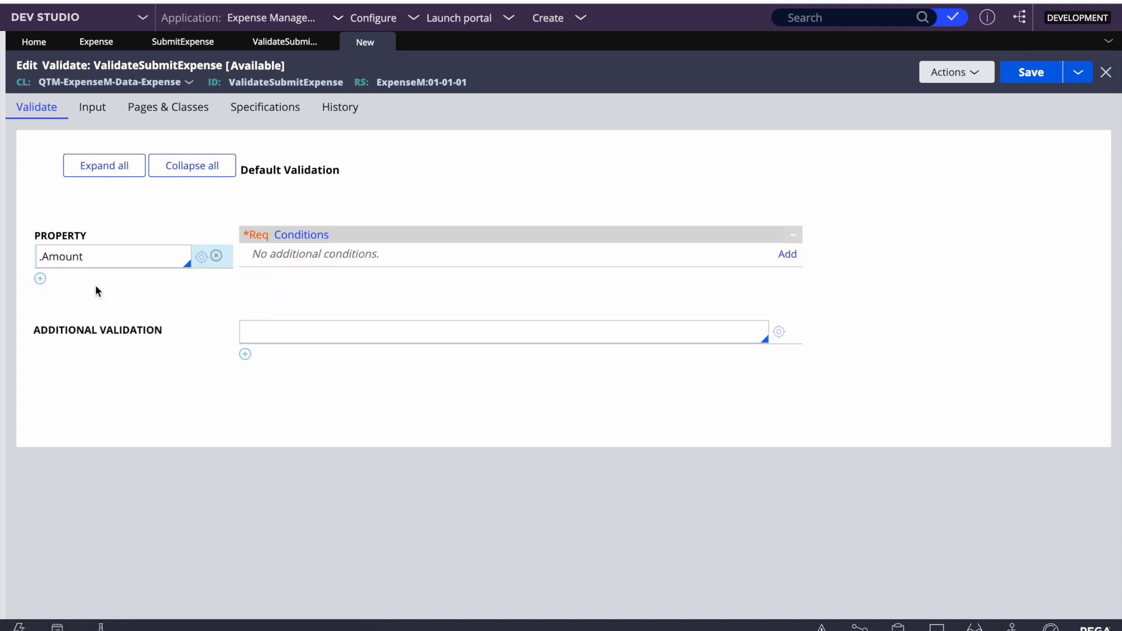
click(40, 278)
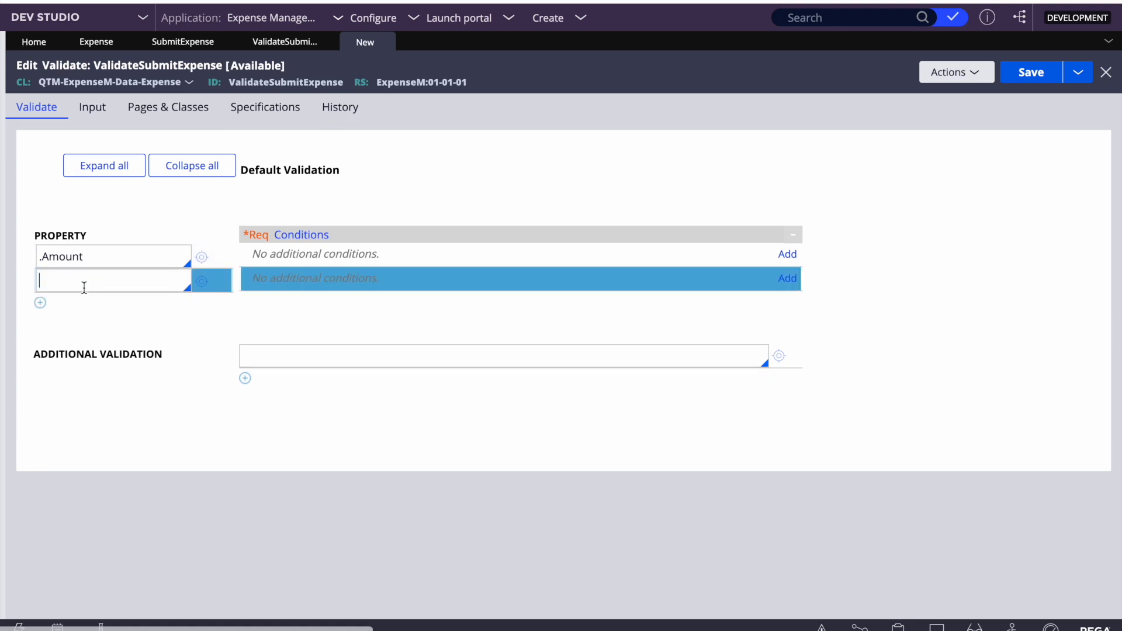
text(.)
key(Down)
key(Down)
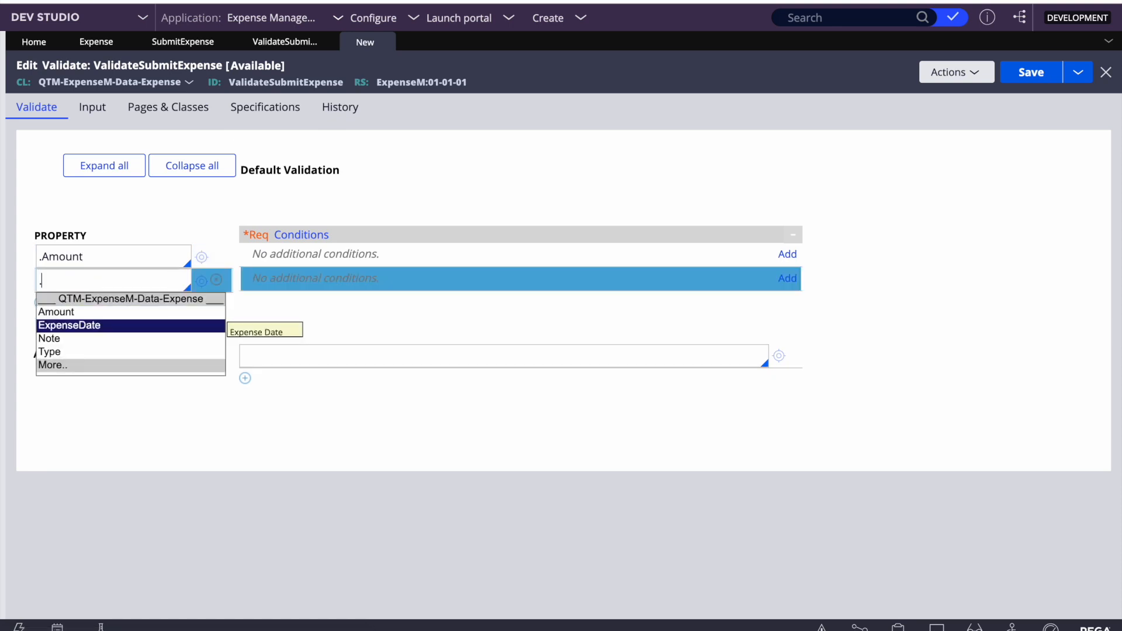
click(437, 412)
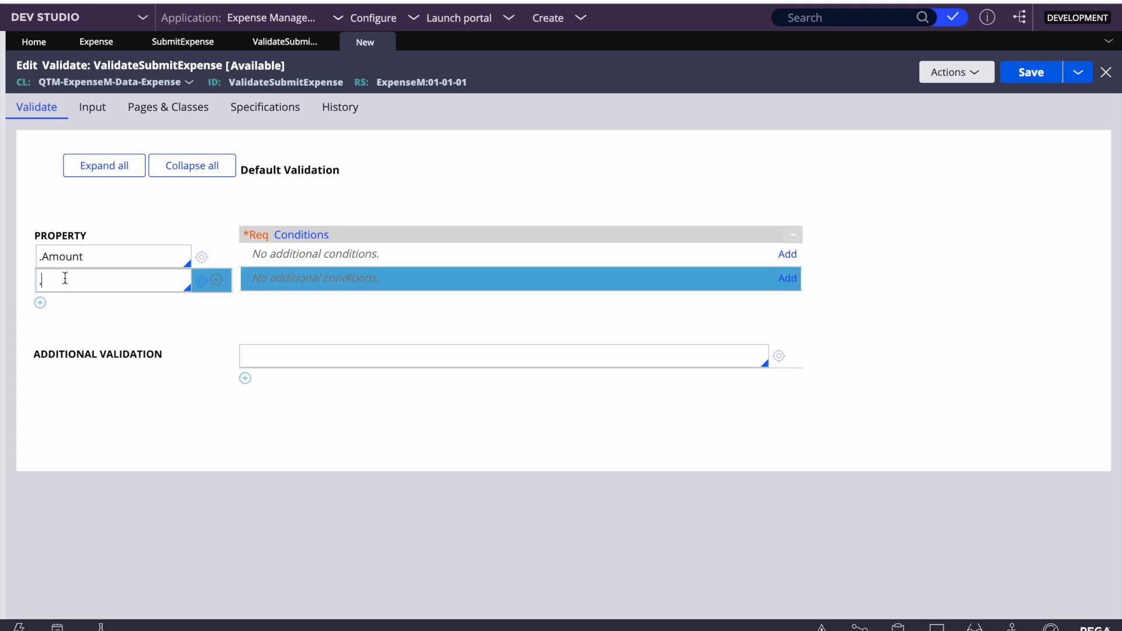
click(216, 280)
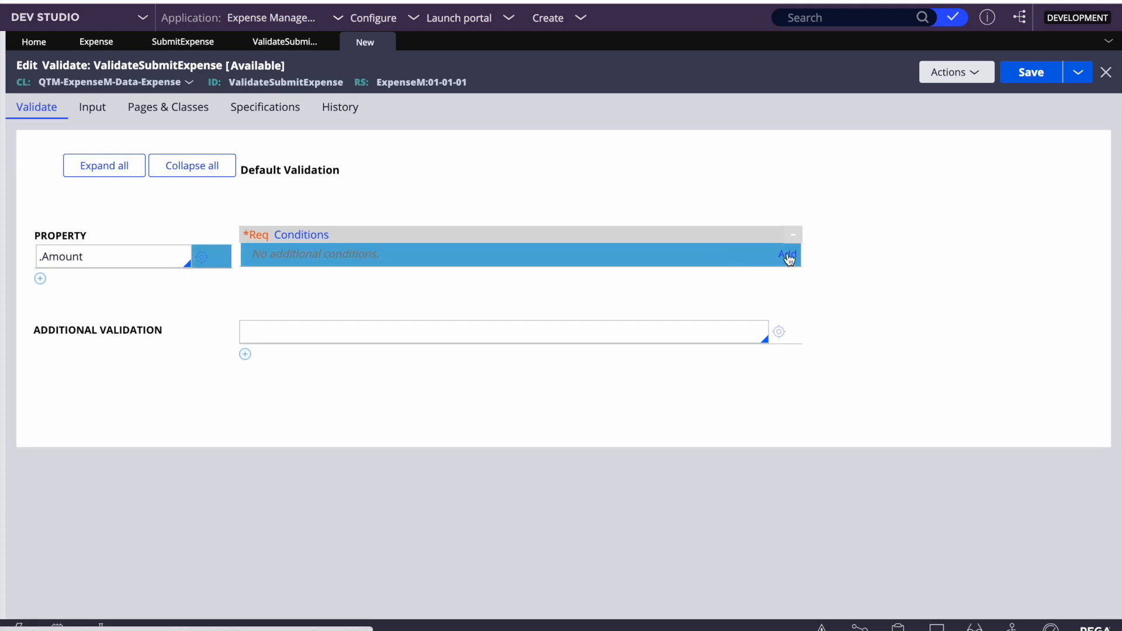
- Add a condition to .Amount comparing two numbers: .Amount Is Greater Than 1000
click(788, 253)
click(369, 276)
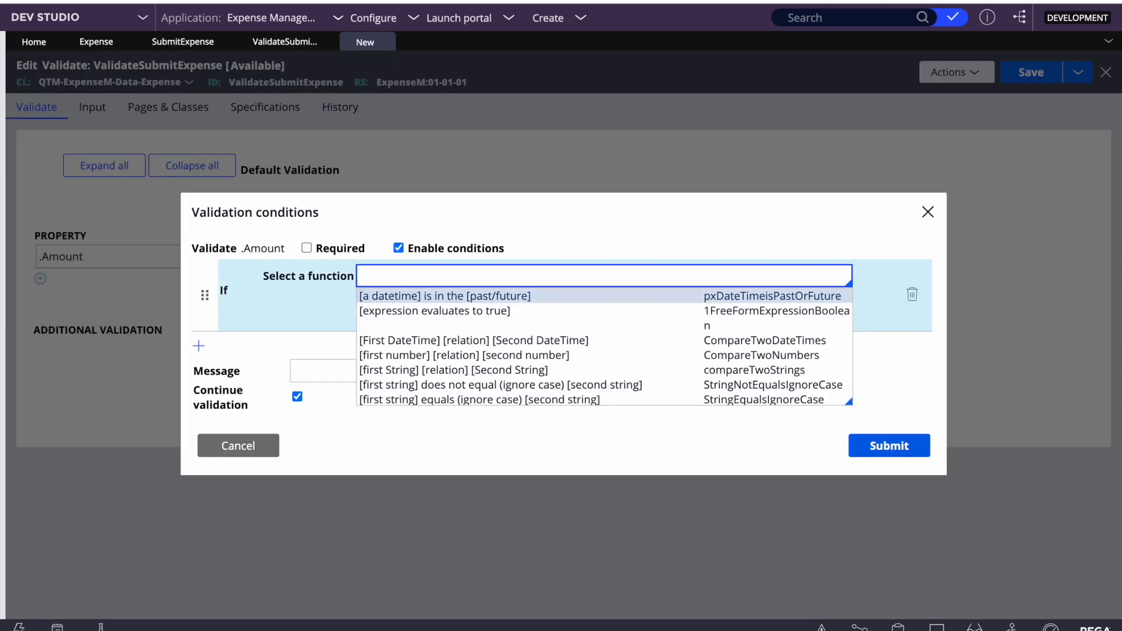
key(Down)
key(Return)
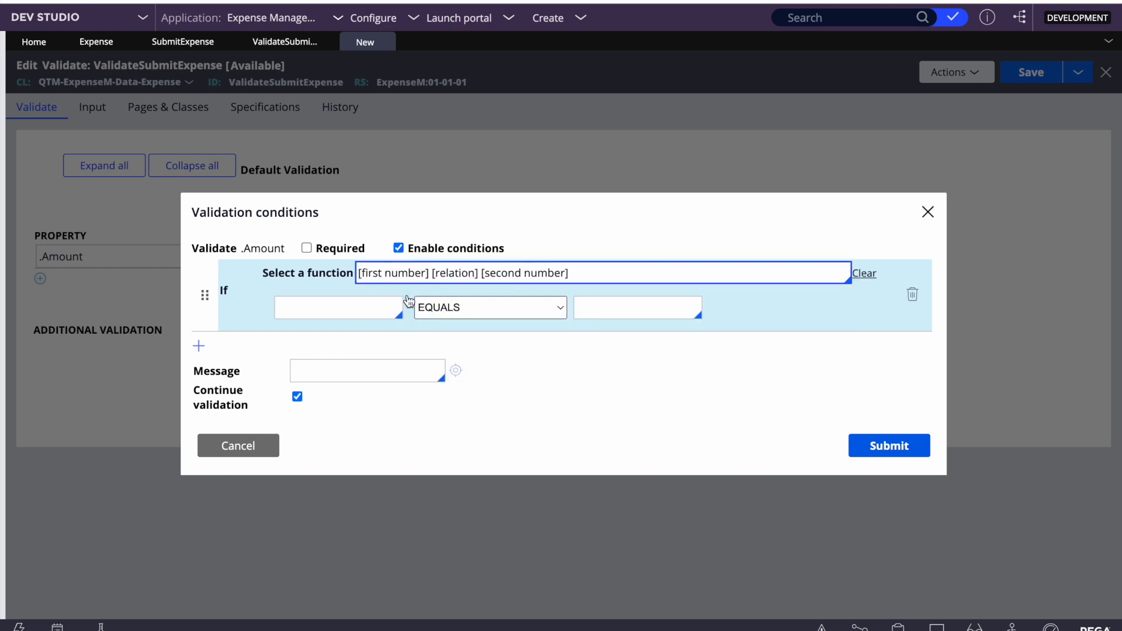
click(314, 310)
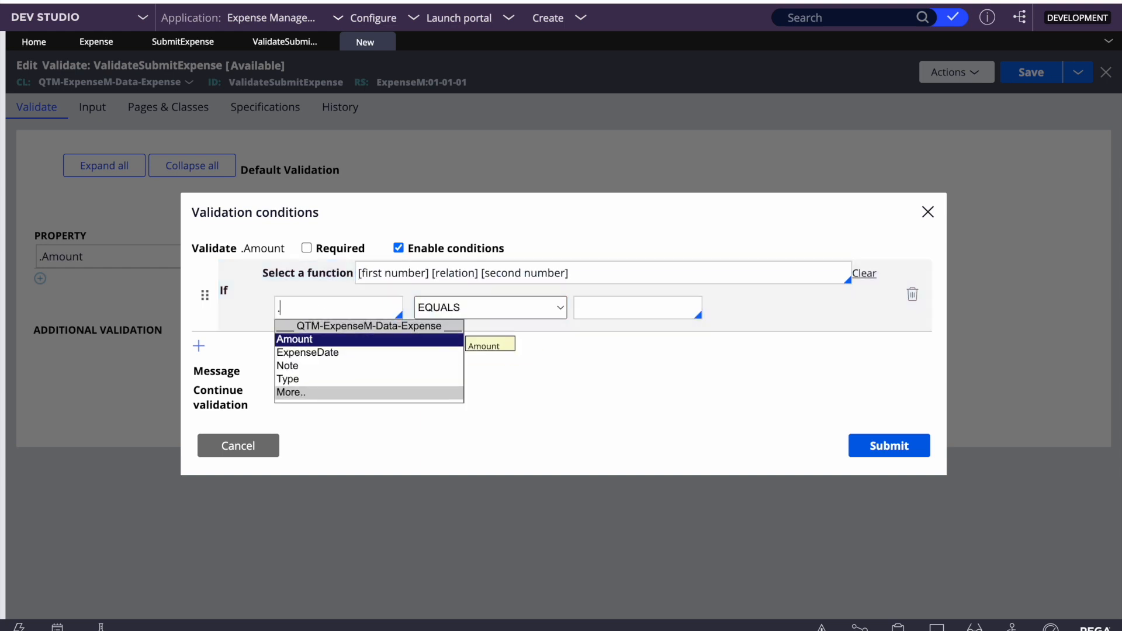
key(Return)
click(497, 310)
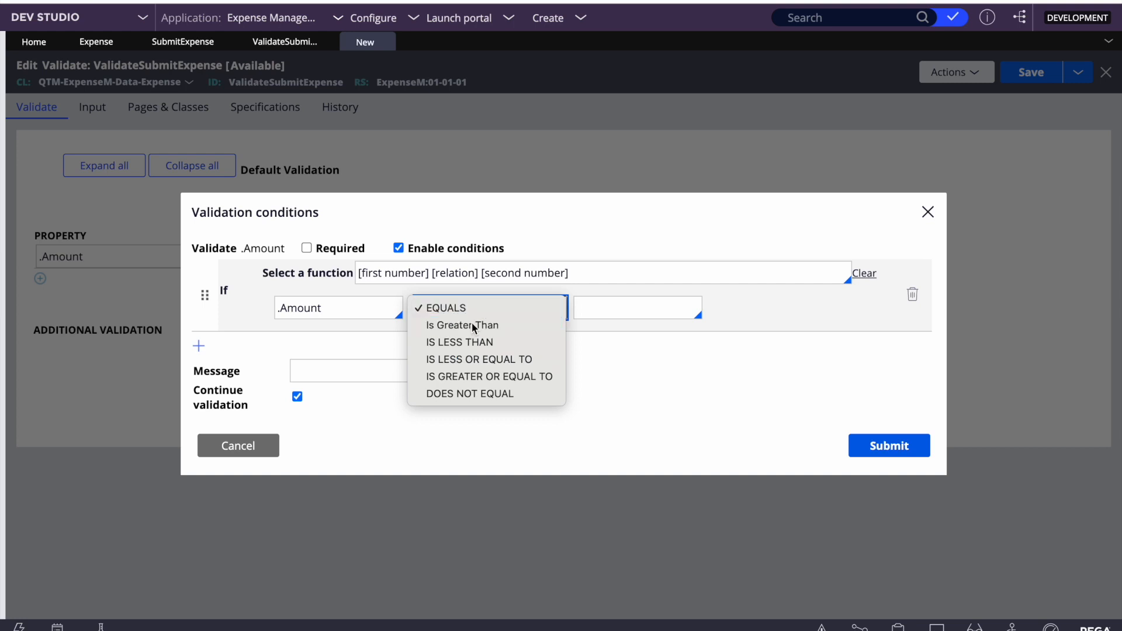
click(458, 325)
click(612, 315)
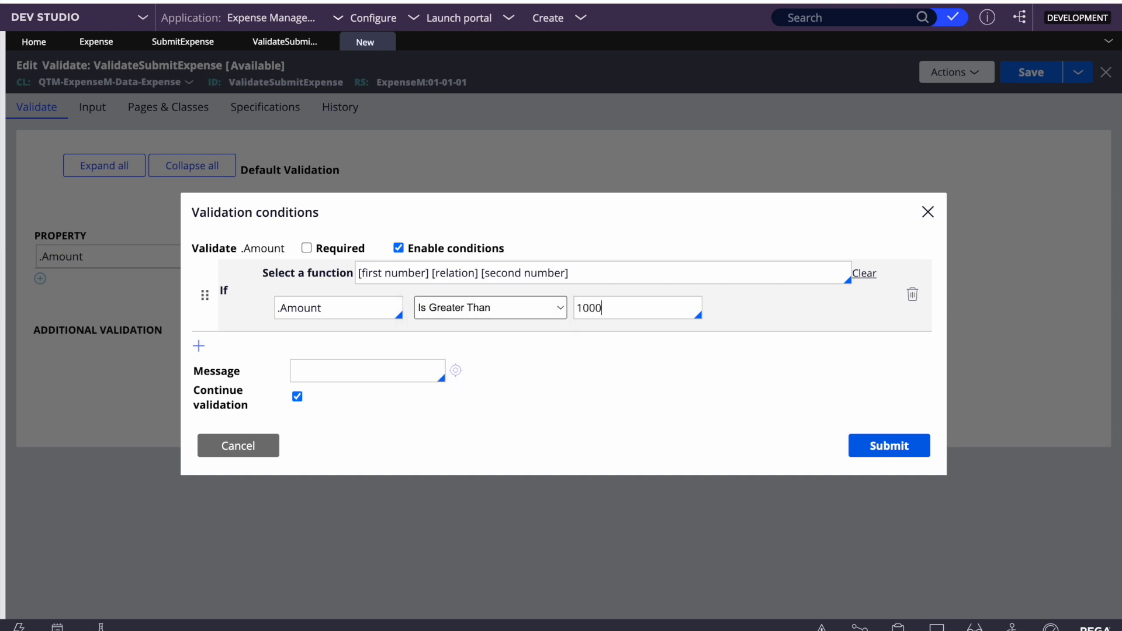
- Set the condition's message to "Amount is not valid", submit the condition and save the data-class rule
text("")
key(Left)
text(AQmount)
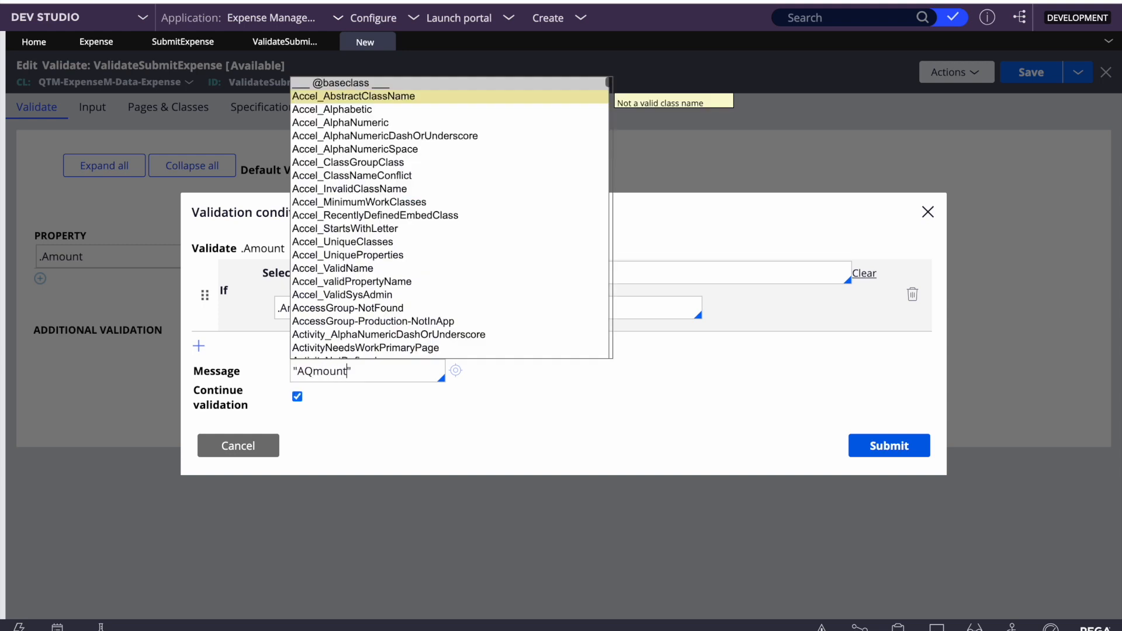
text(i)
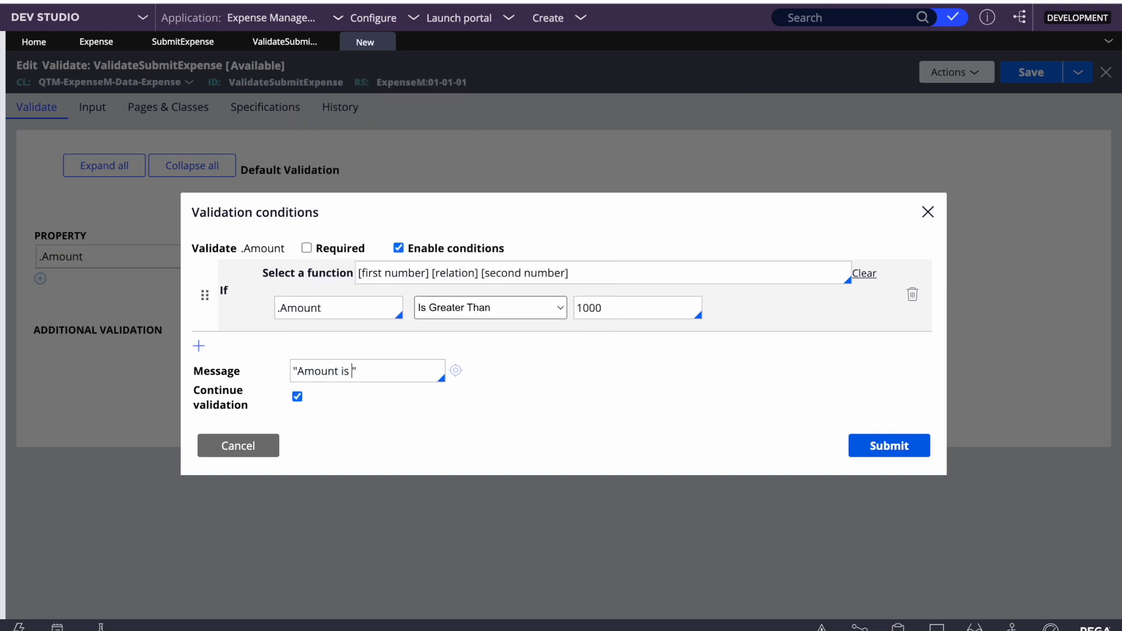
click(386, 372)
click(909, 447)
click(1028, 72)
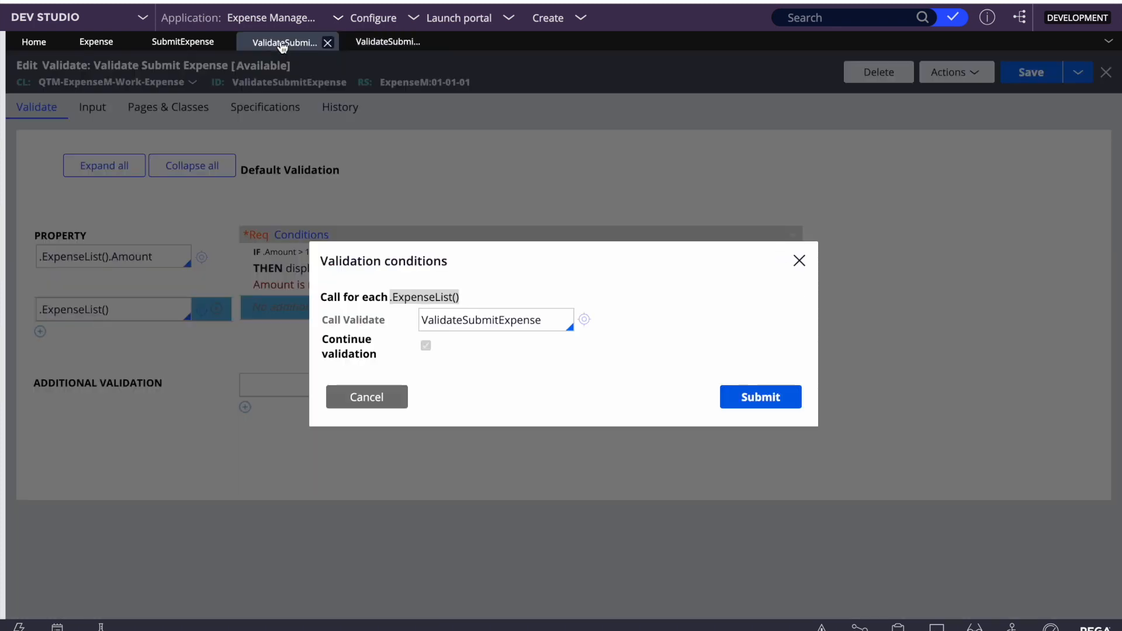
- In the work-class rule, apply the .ExpenseList() call to ValidateSubmitExpense, delete the .ExpenseList().Amount row and save
click(760, 395)
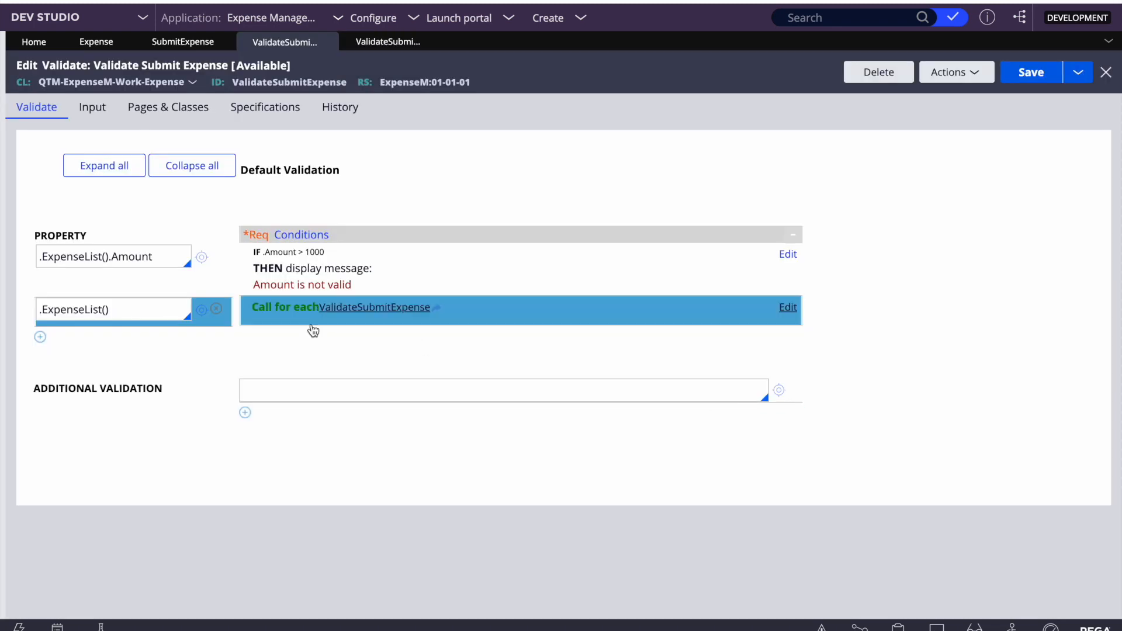
click(150, 250)
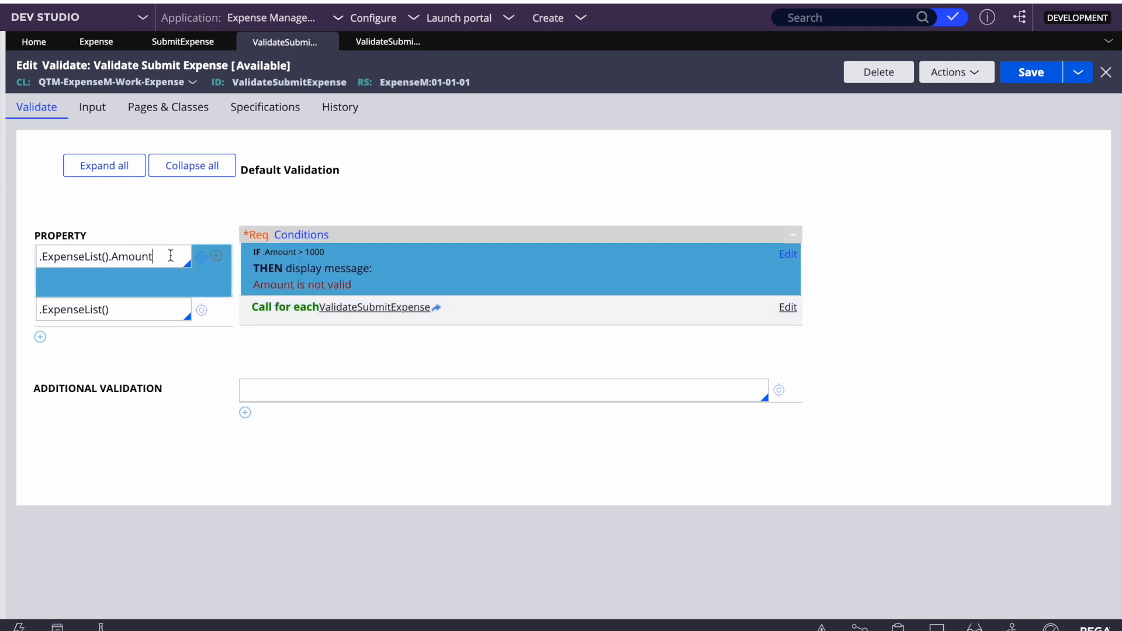
click(217, 261)
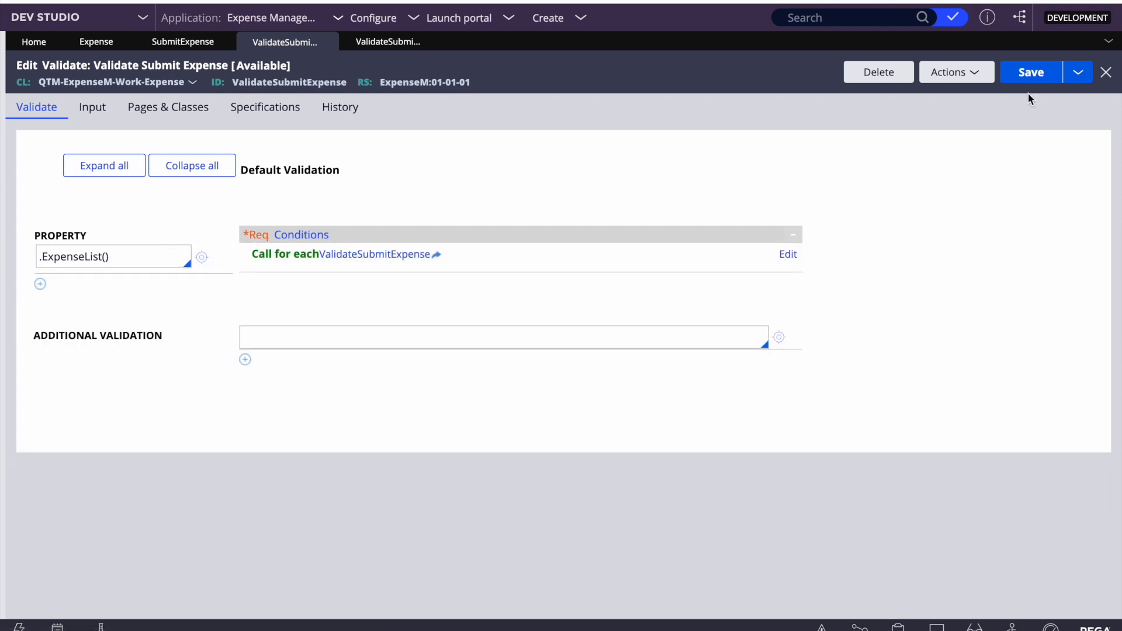
click(1029, 71)
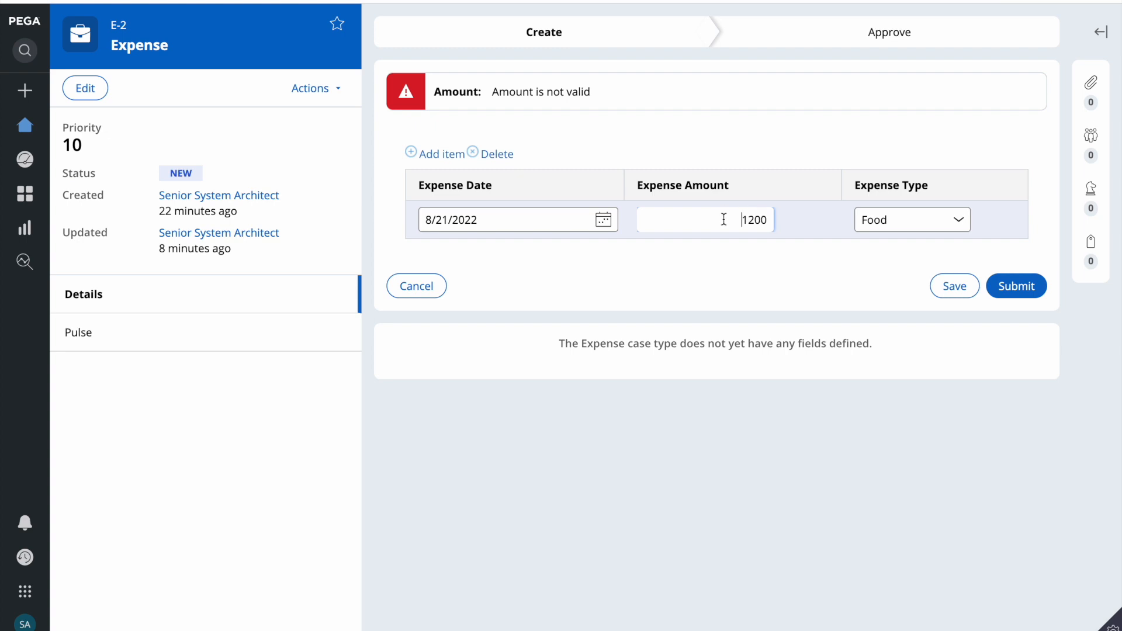
- Open the ValidateSubmitExpense rule called for each .ExpenseList() entry and add .ExpenseDate as a second property row
double_click(724, 219)
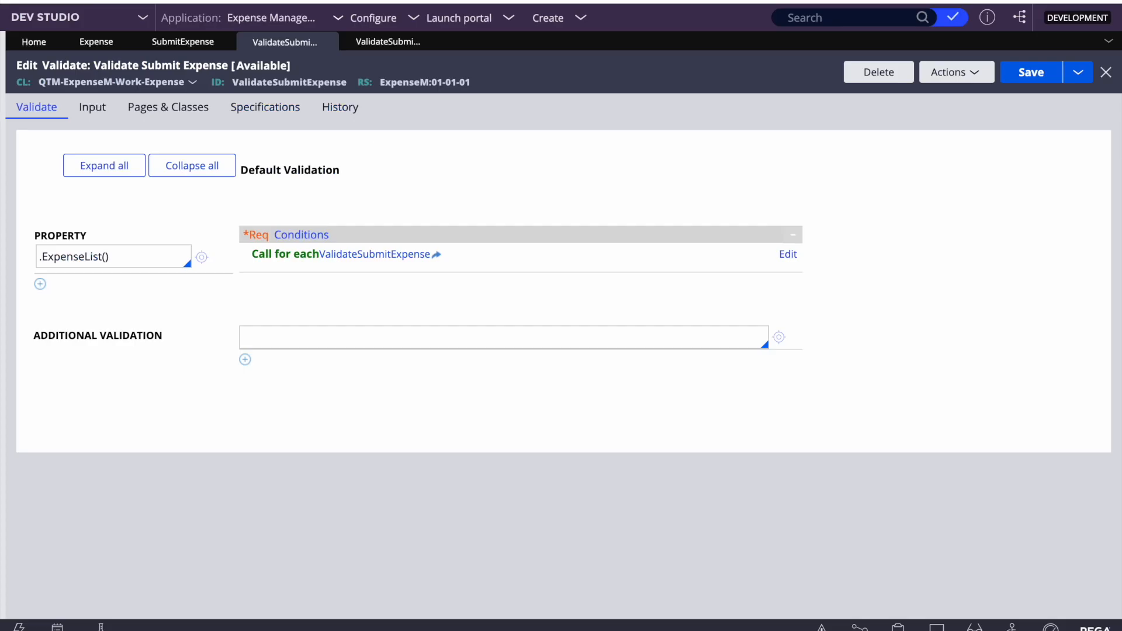
click(430, 256)
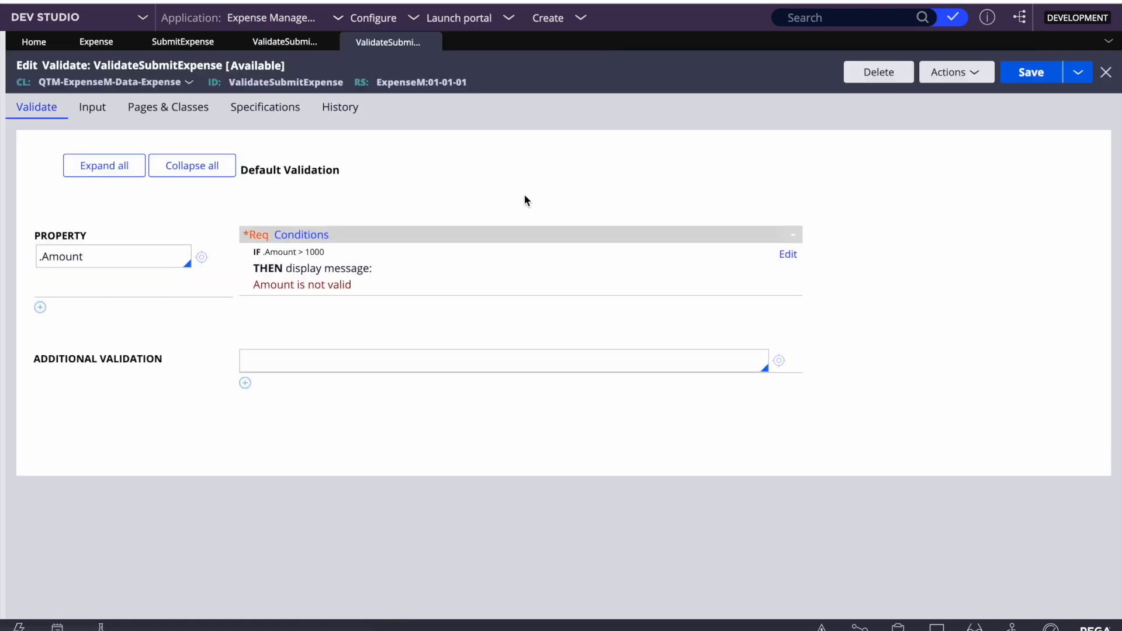
click(40, 308)
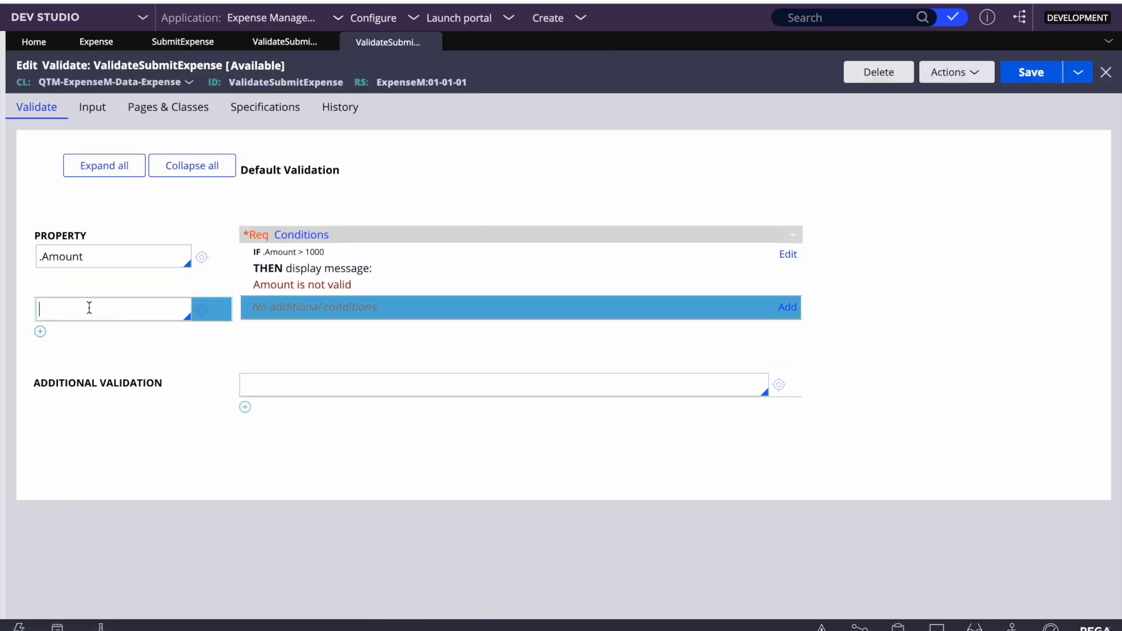
key(Down)
key(Down)
key(Down)
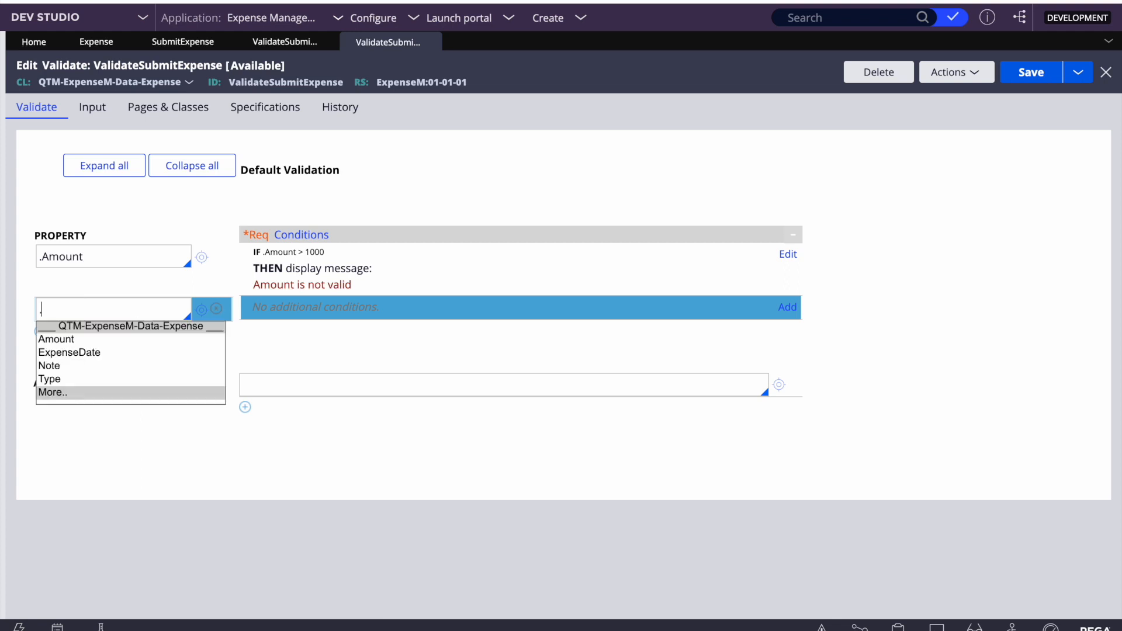
key(Return)
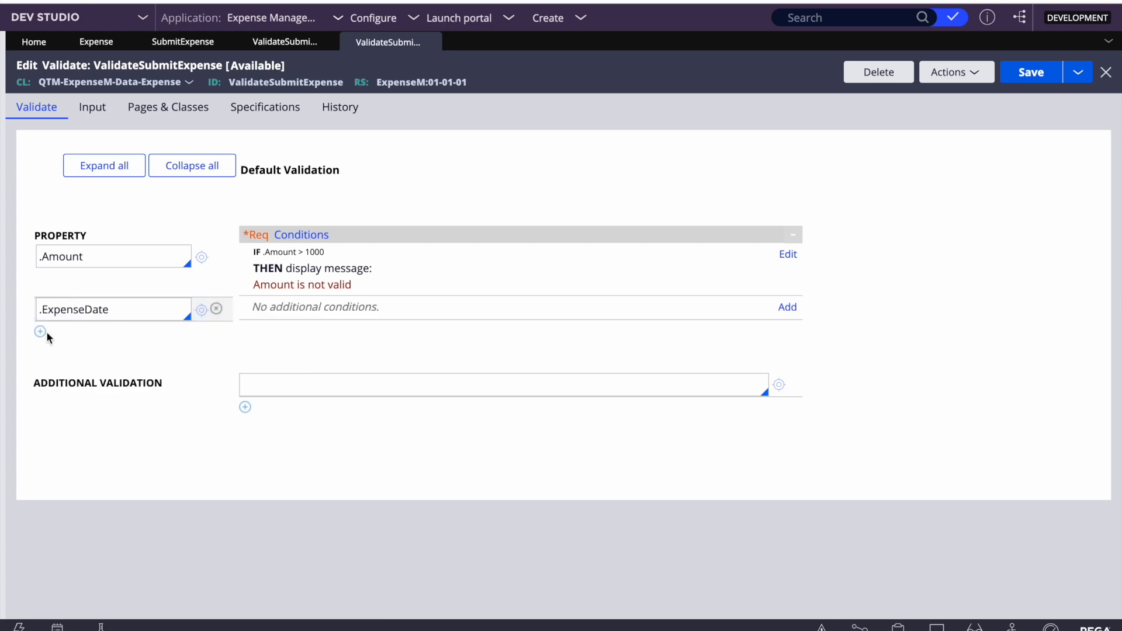
- Add a third property row for .Type to the data-class validate rule
click(40, 331)
key(Down)
key(Down)
key(Down)
key(Down)
key(Down)
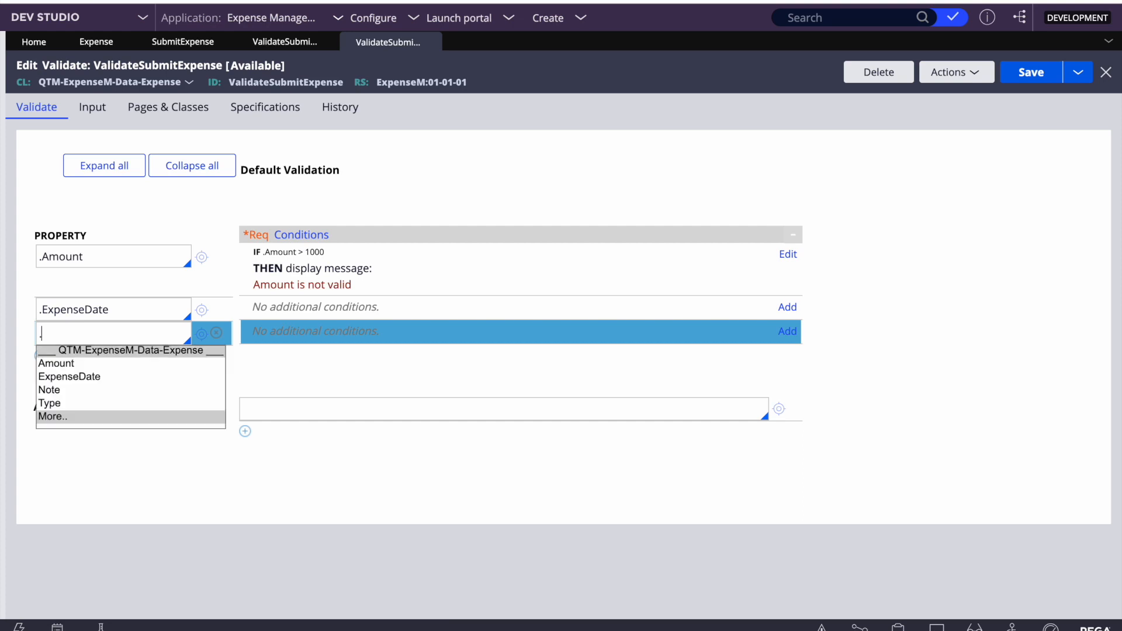
key(Return)
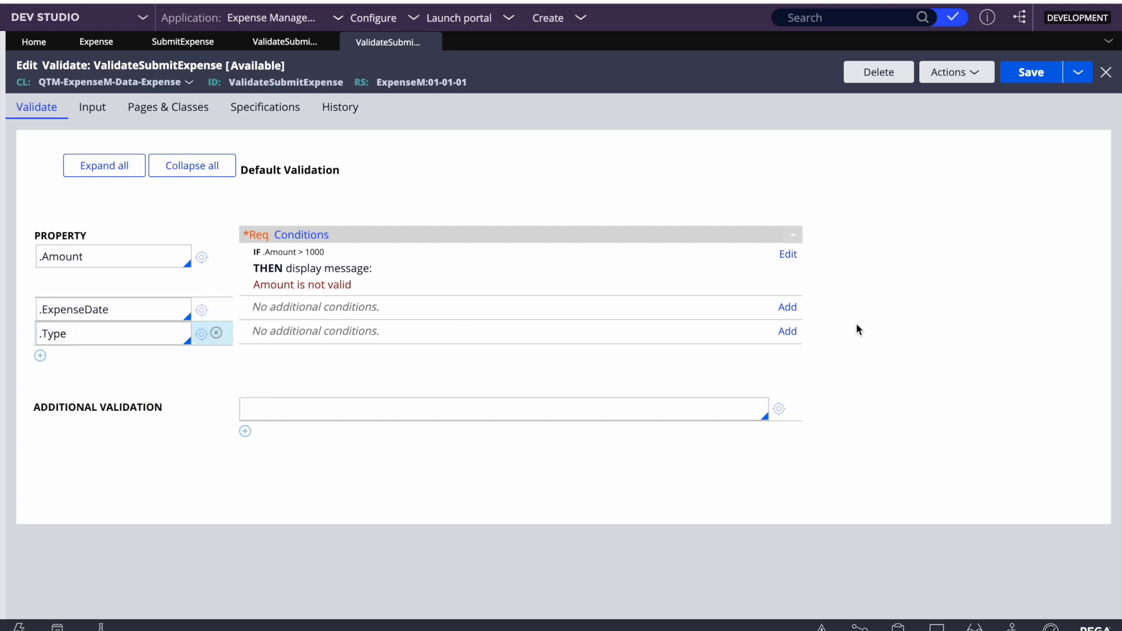
- Delete the .ExpenseDate and .Type rows from the data-class rule and save it
click(216, 310)
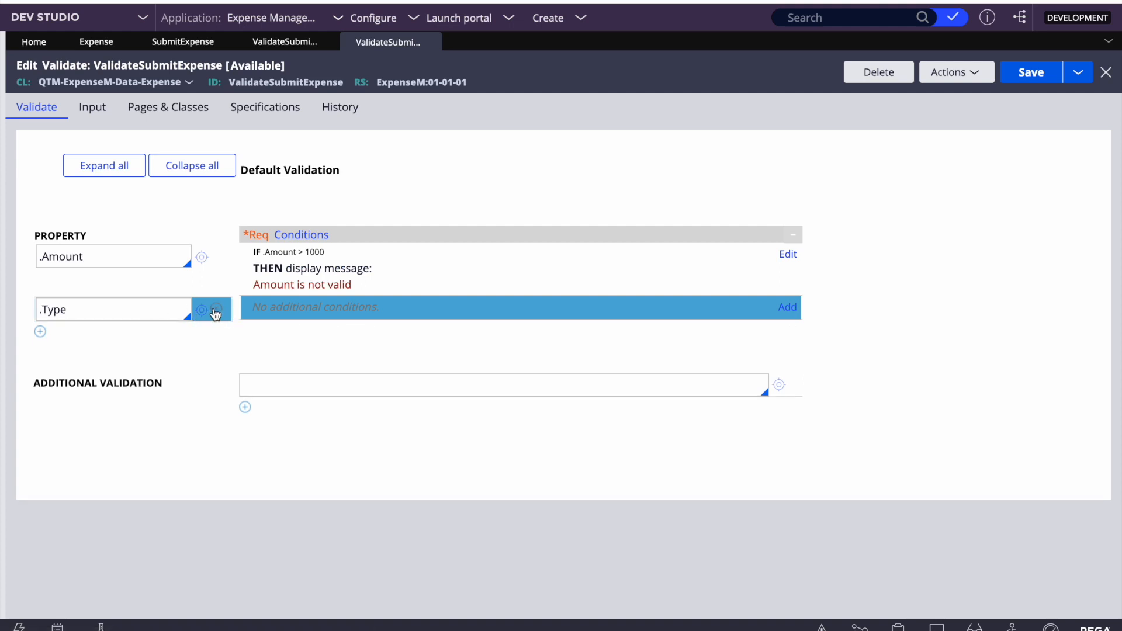
click(213, 308)
click(1030, 72)
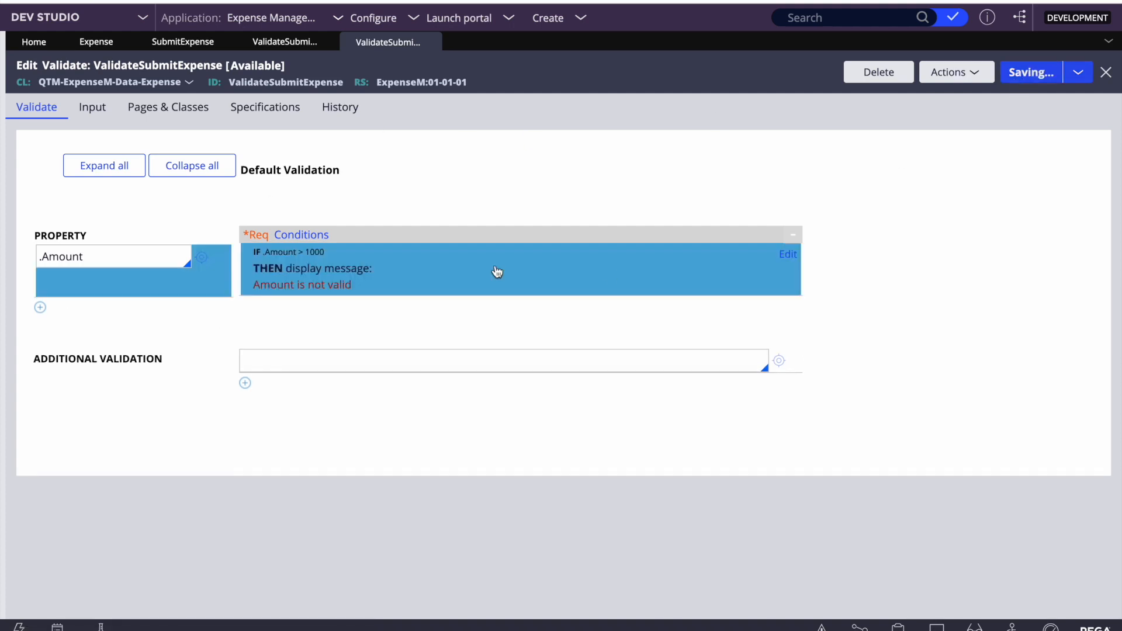
- Switch to the Expense case in the user portal, save and close case E-2, and resume its expense form
click(281, 42)
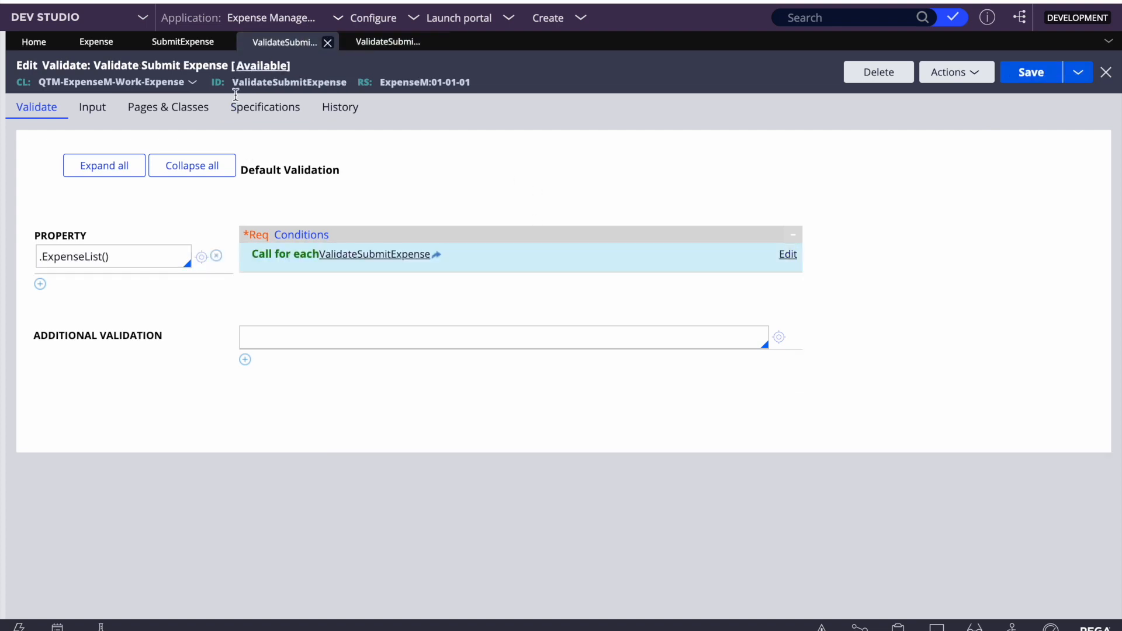
click(140, 253)
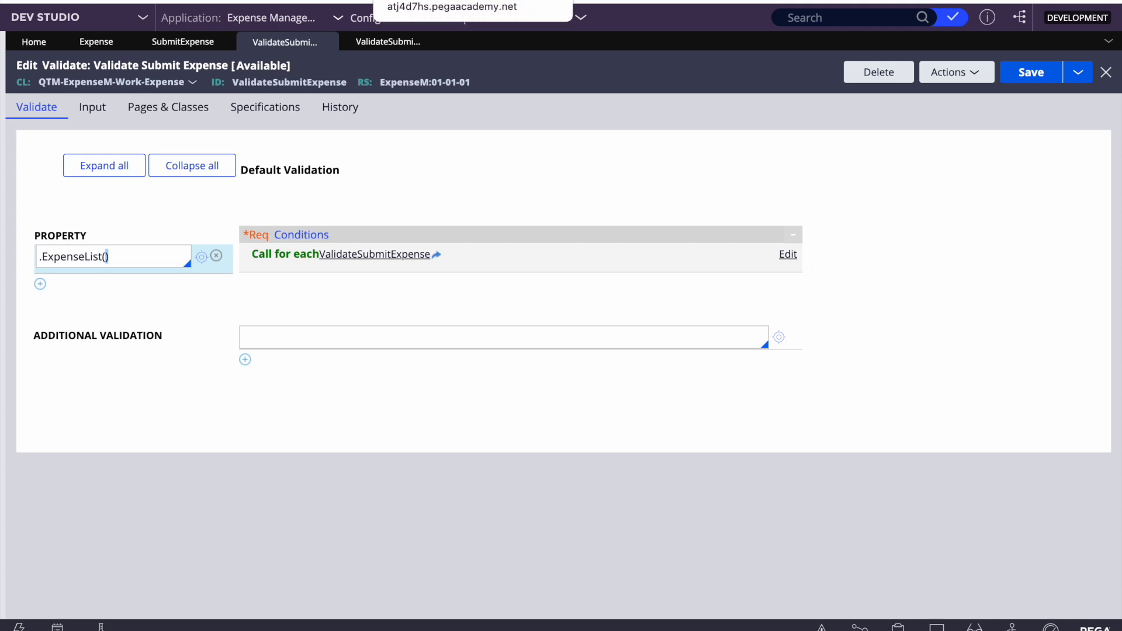
click(439, 1)
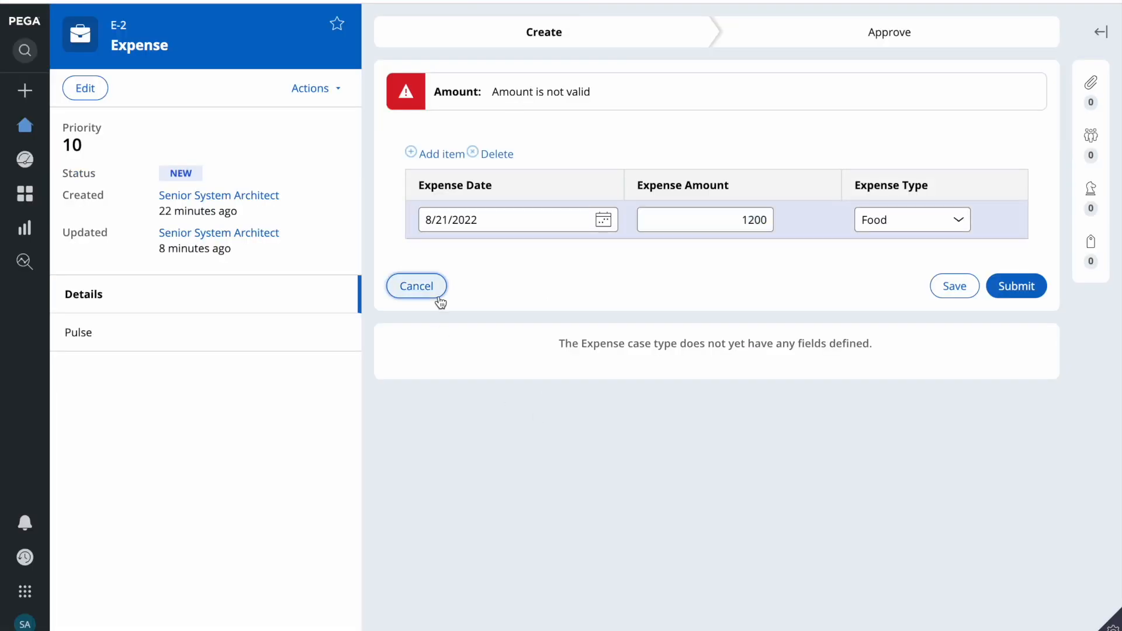
click(410, 285)
click(453, 148)
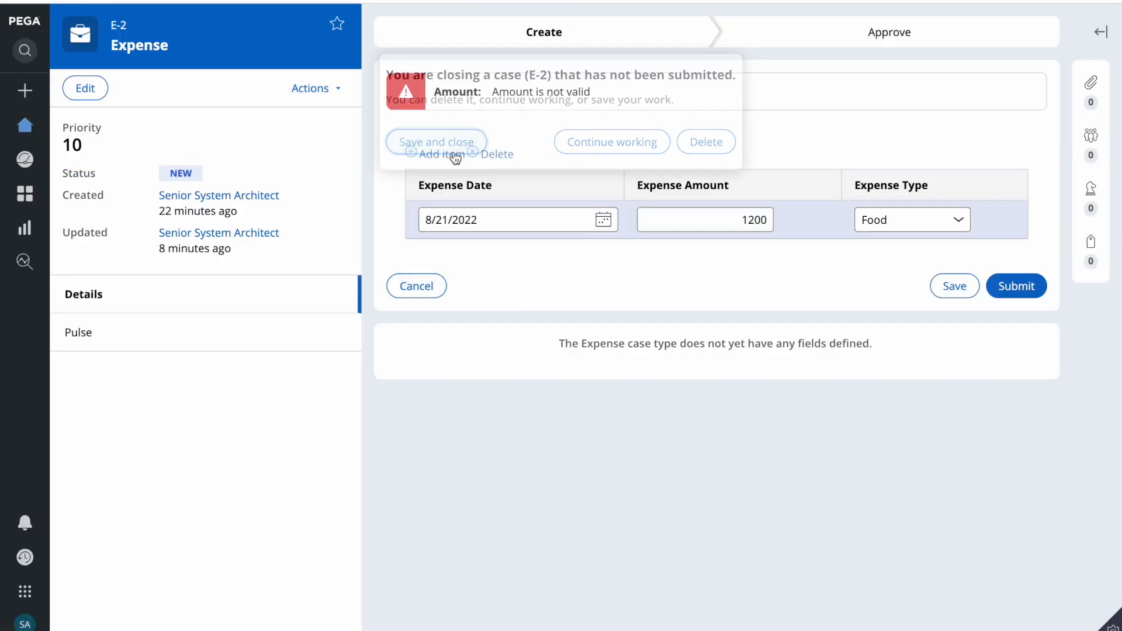
click(1021, 119)
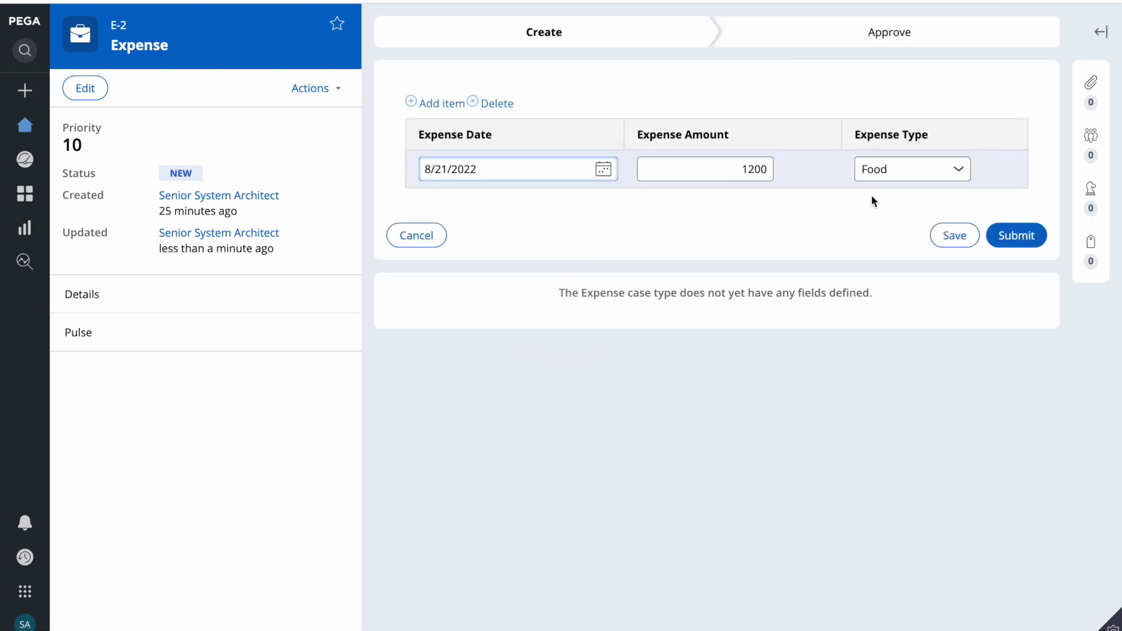
- Save the E-2 expense form, resume its Submit Expense assignment and submit the expense with the amount of 1200
click(938, 236)
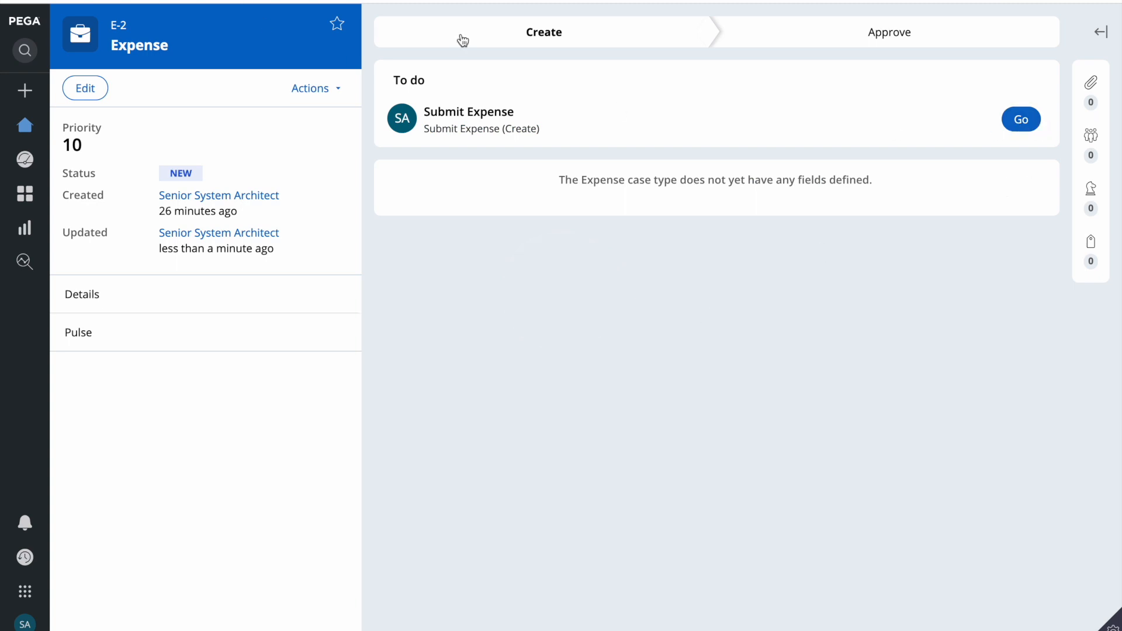
click(1017, 122)
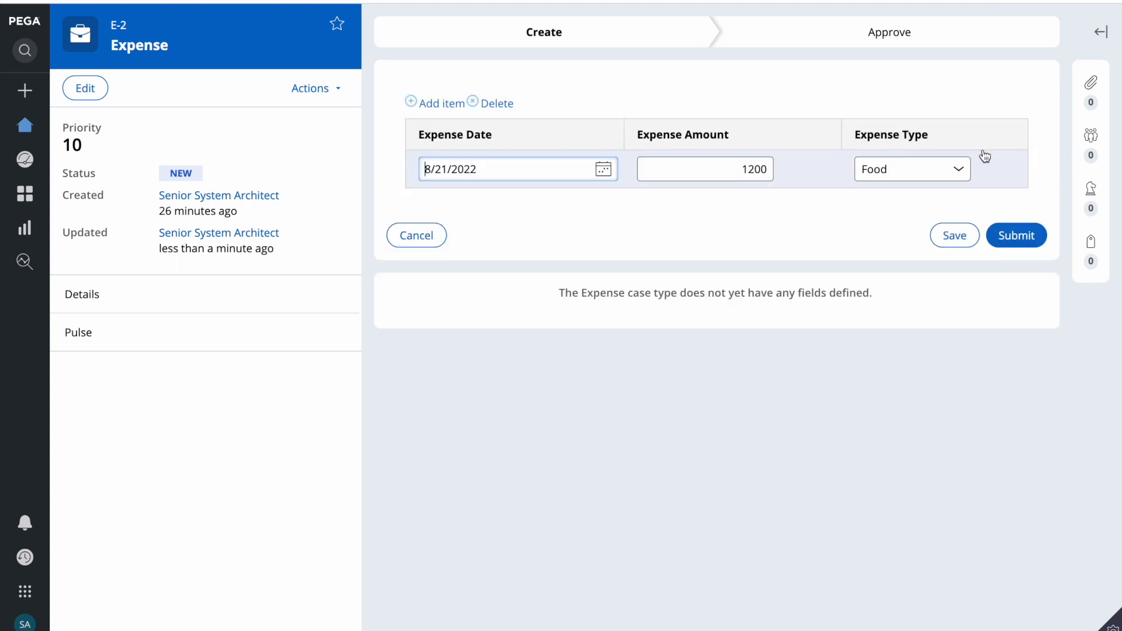
click(1023, 236)
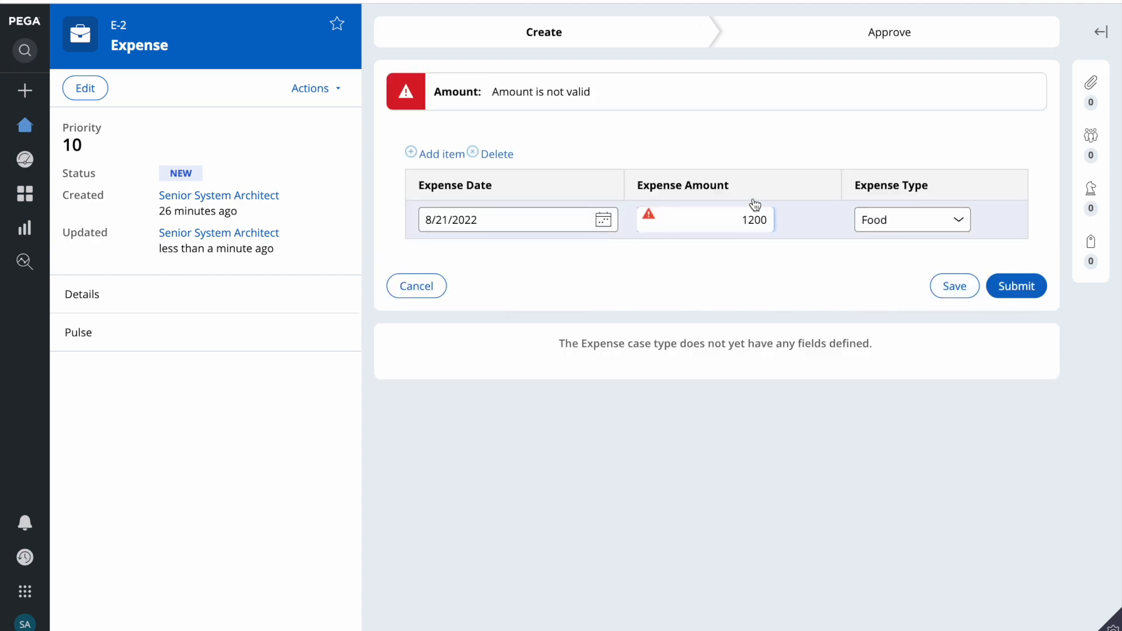
- Set the expense amount to 1000 in case E-2 and resubmit the form
double_click(749, 220)
text(1000)
click(1014, 285)
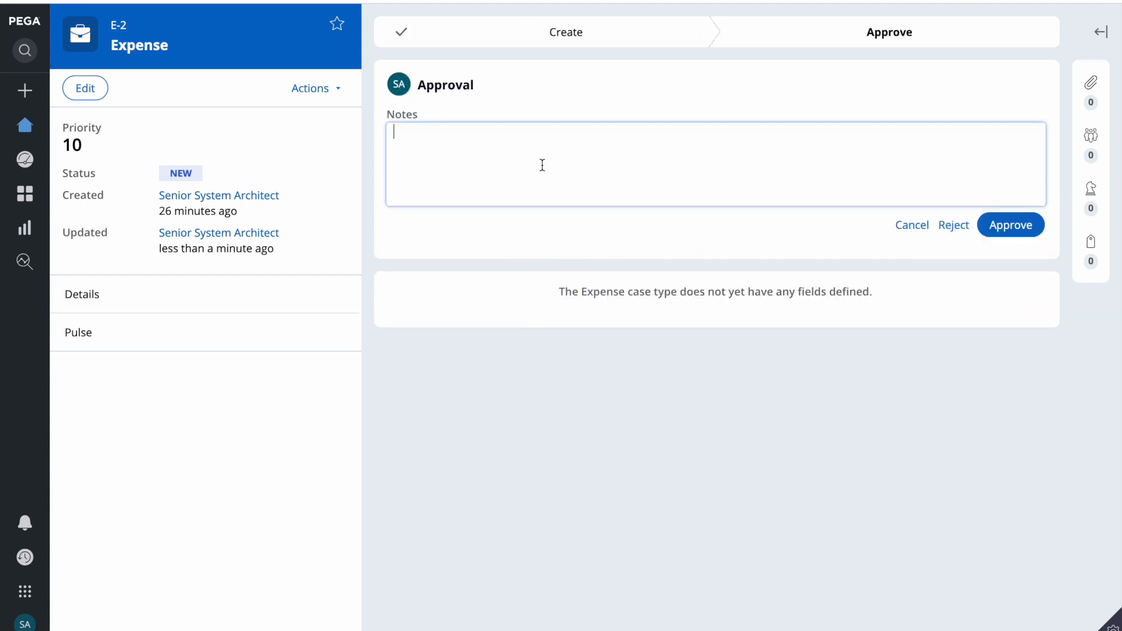
- Open the Clipboard for the E-2 thread and examine the first ExpenseList entry under pyWorkPage
right_click(703, 345)
click(710, 350)
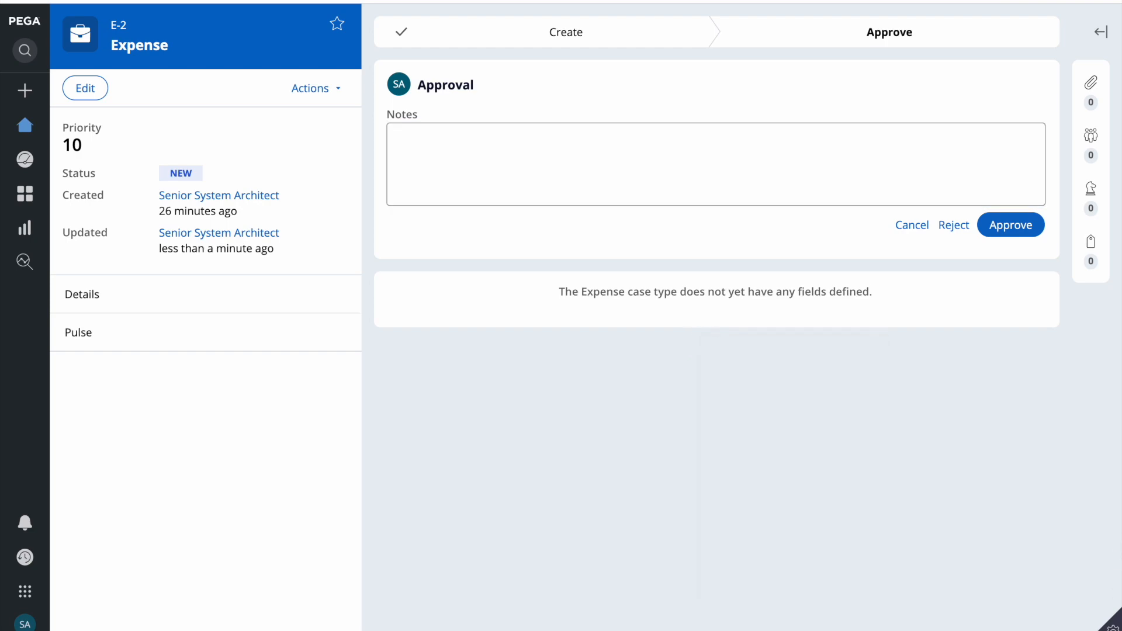
click(1113, 628)
click(930, 627)
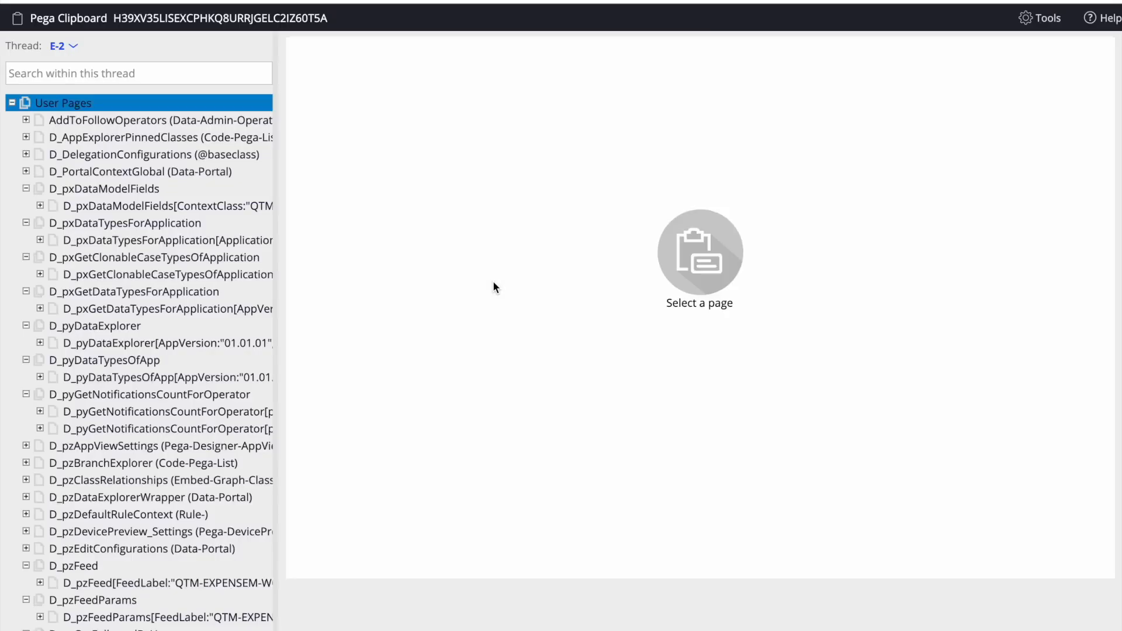
scroll(150, 350, down, 8)
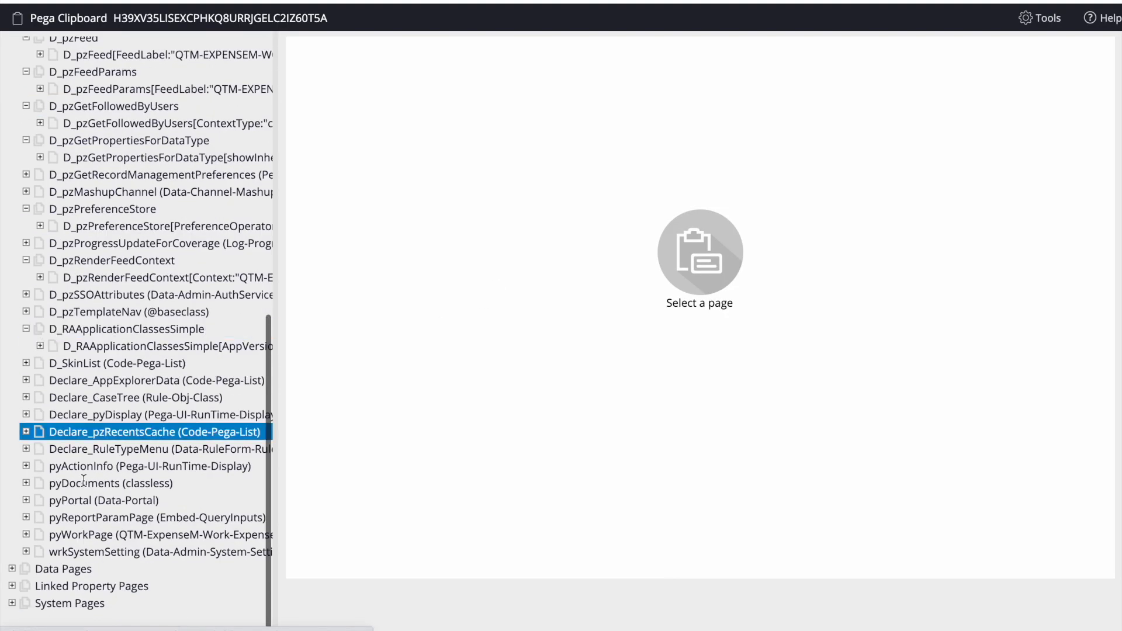
click(25, 534)
scroll(35, 503, down, 3)
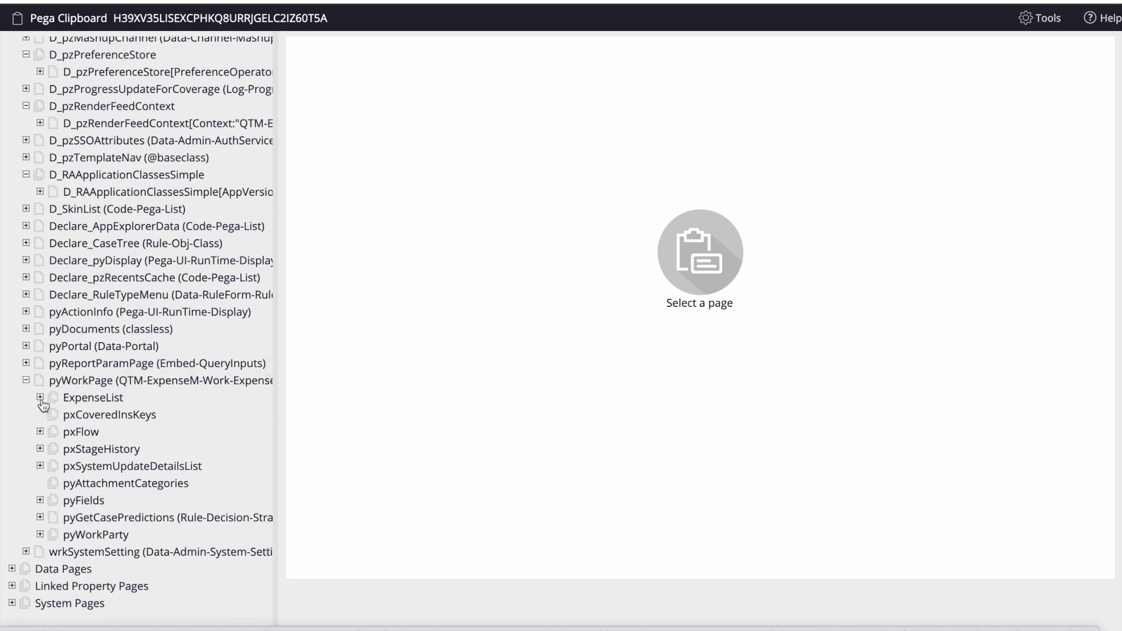
click(40, 398)
click(82, 415)
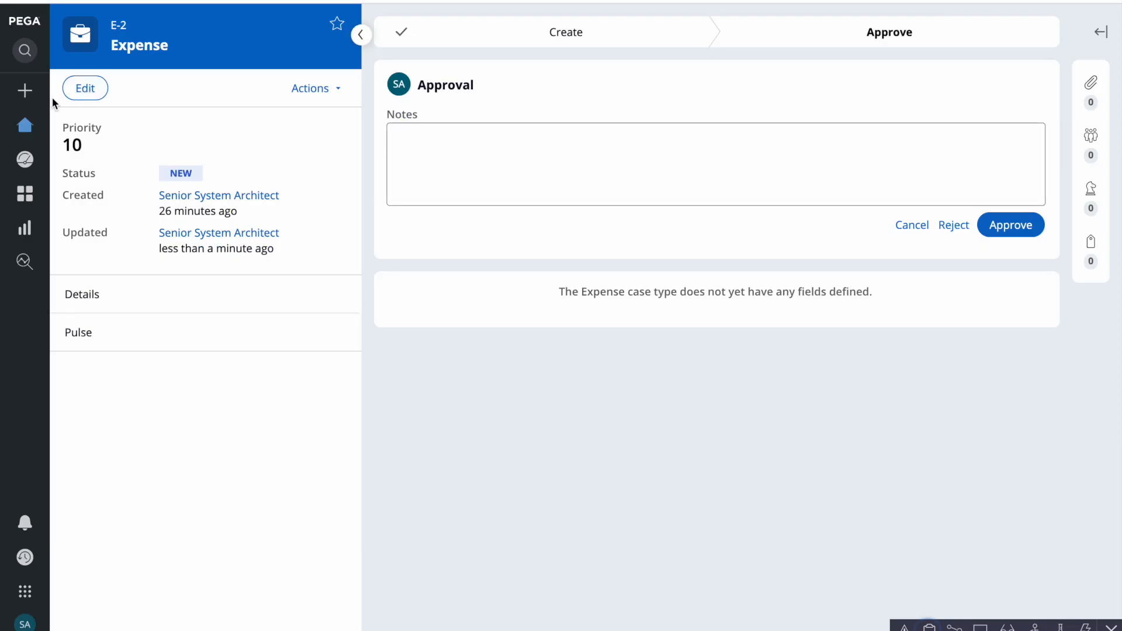
- Create a new Expense case and add a first item dated 8/22/2022 with an amount of 400
click(26, 91)
click(66, 119)
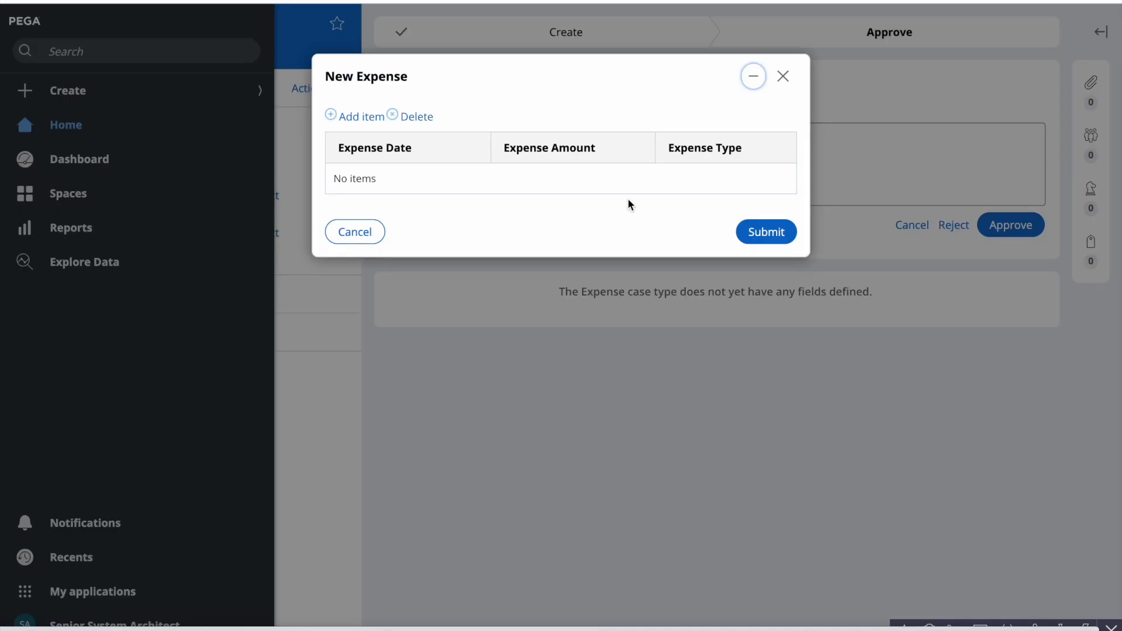
click(348, 116)
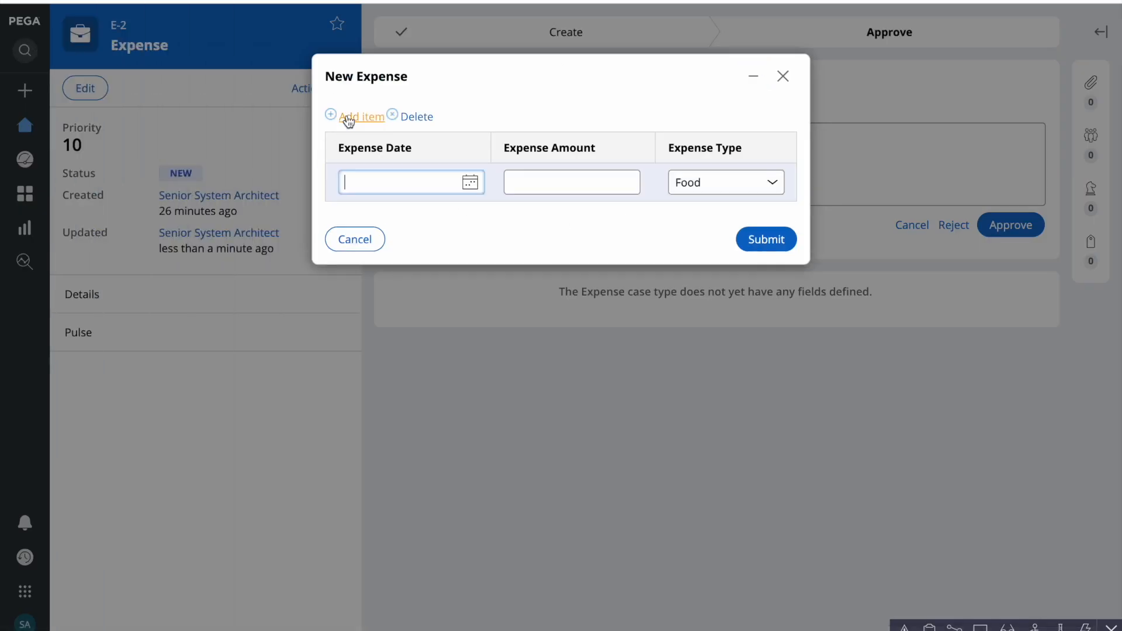
click(471, 190)
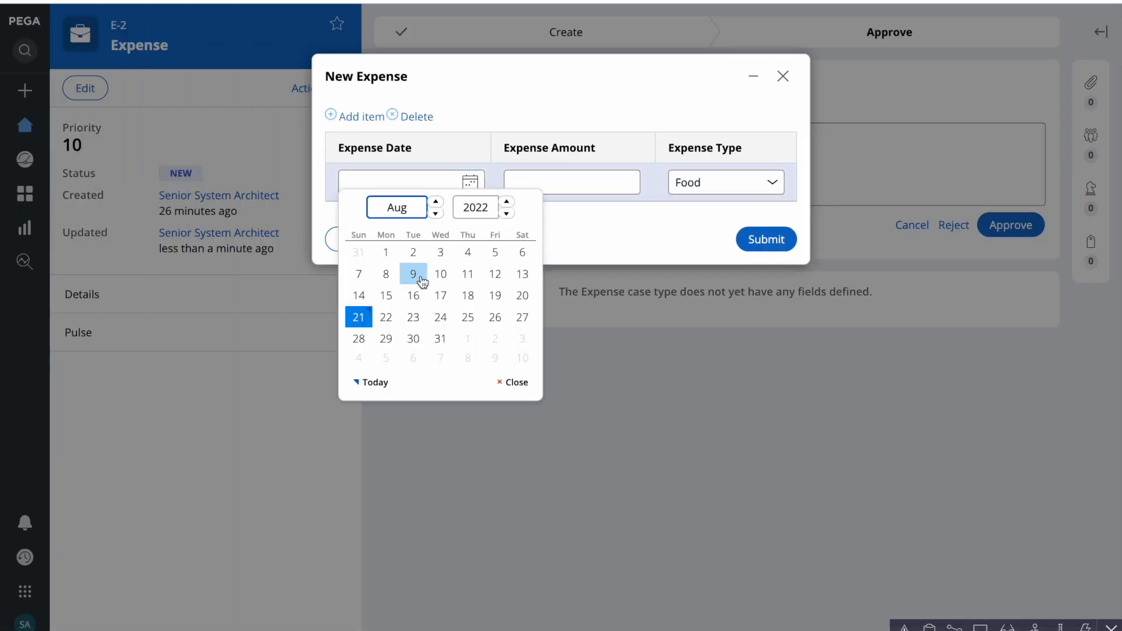
click(386, 317)
click(553, 189)
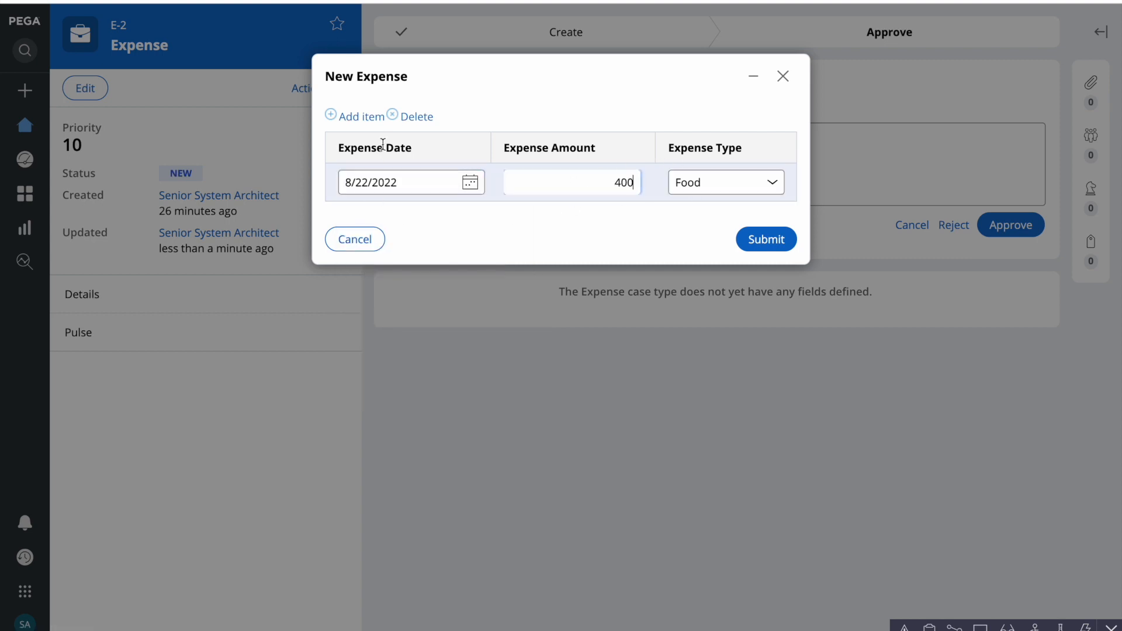
- Add a second expense item dated 8/15/2022 with an amount of 200 and type Transport
click(361, 116)
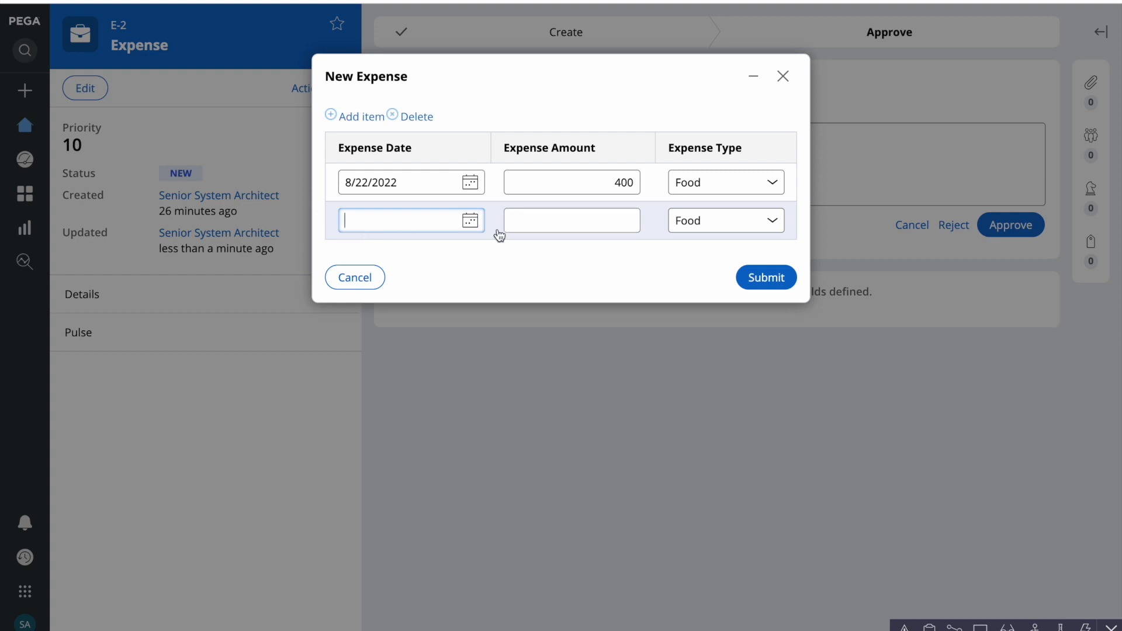
click(471, 222)
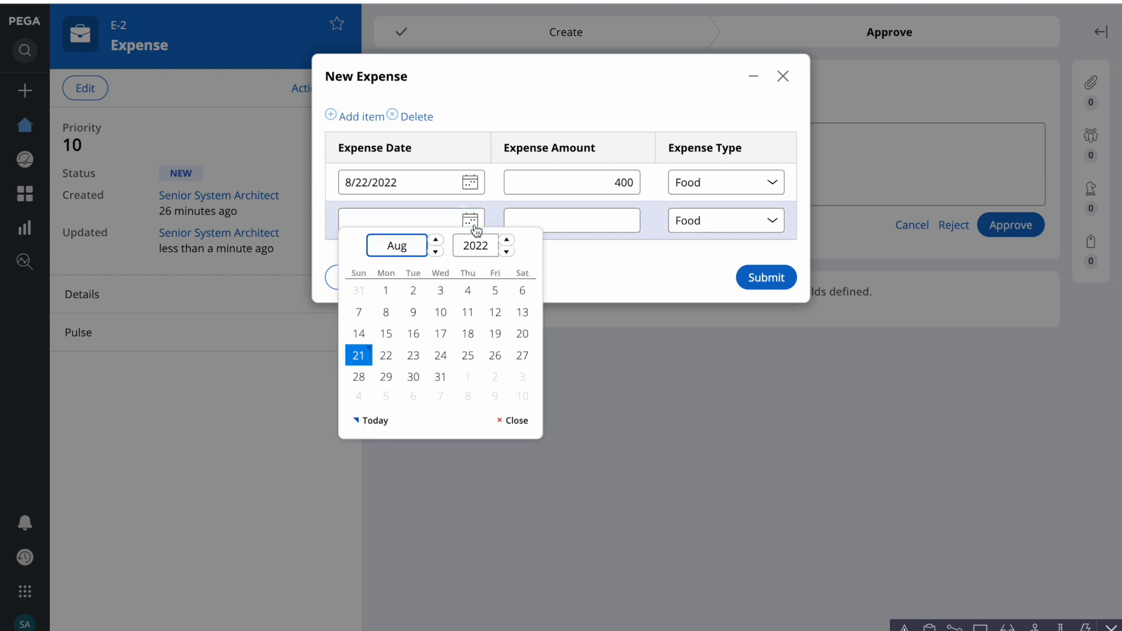
click(387, 334)
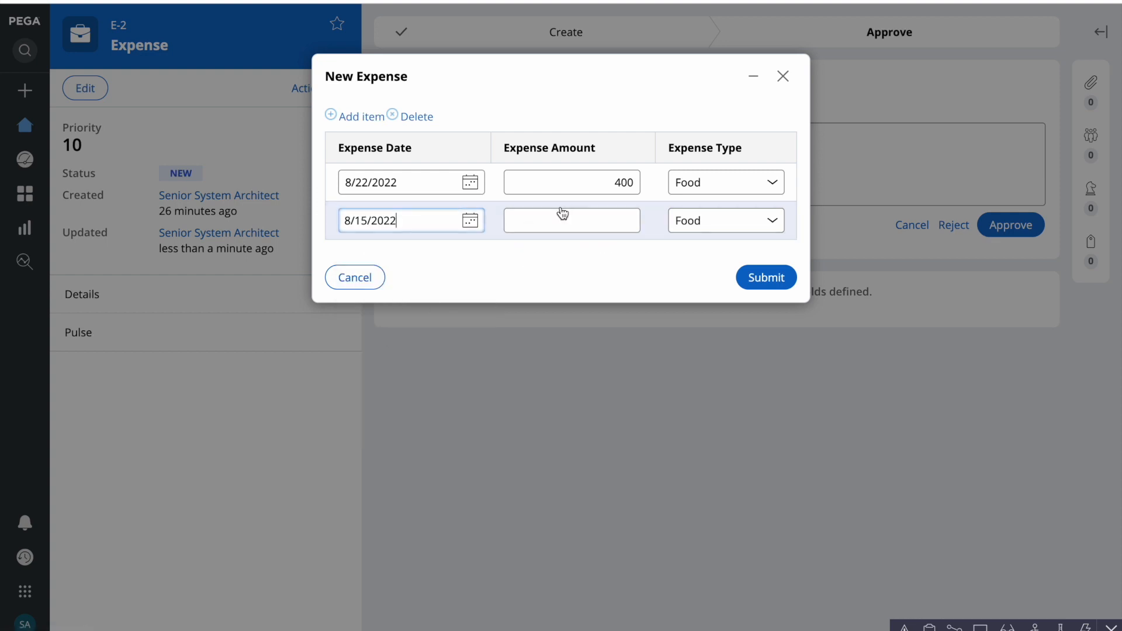
click(546, 227)
text(20)
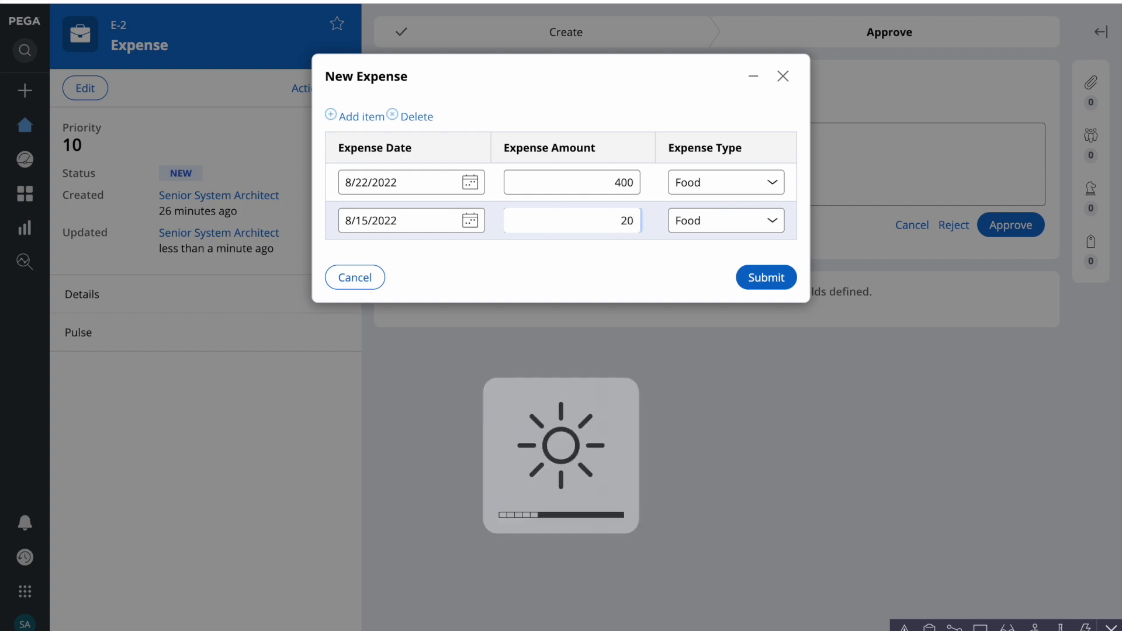
text(0)
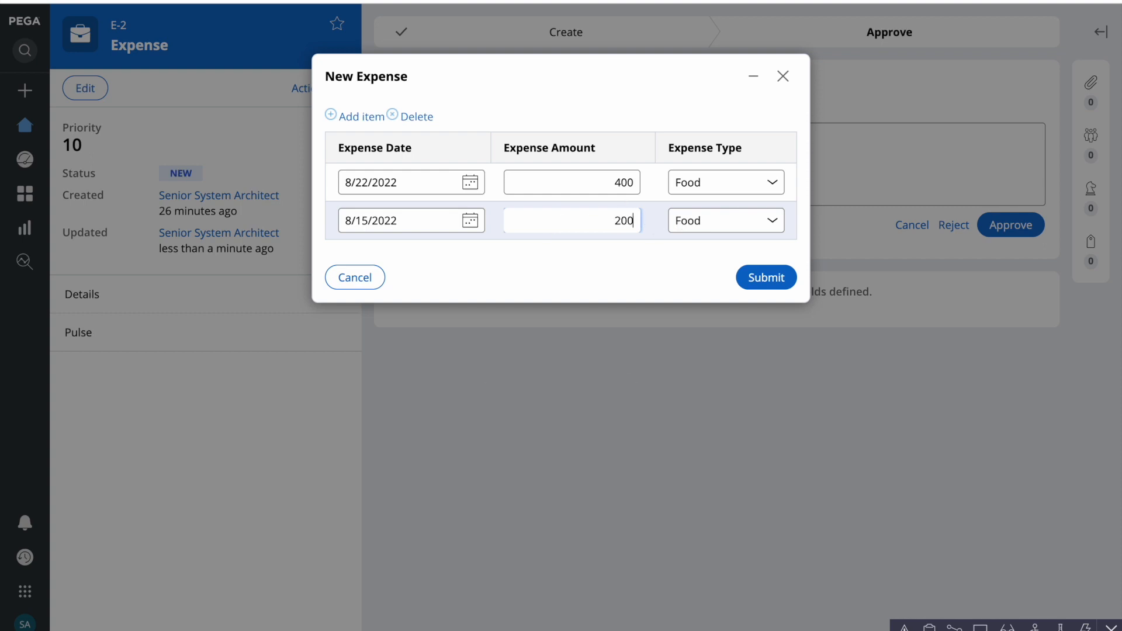
click(701, 220)
click(706, 250)
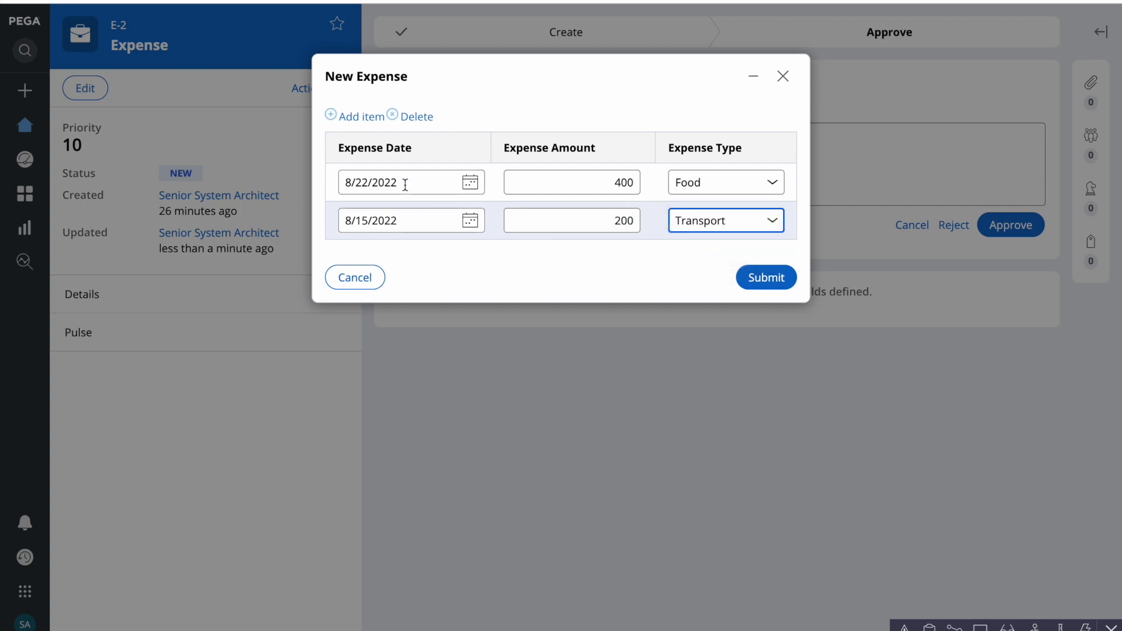
- Add a third expense item dated 8/15/2022 with an amount of 300 and type Accommodation
click(362, 116)
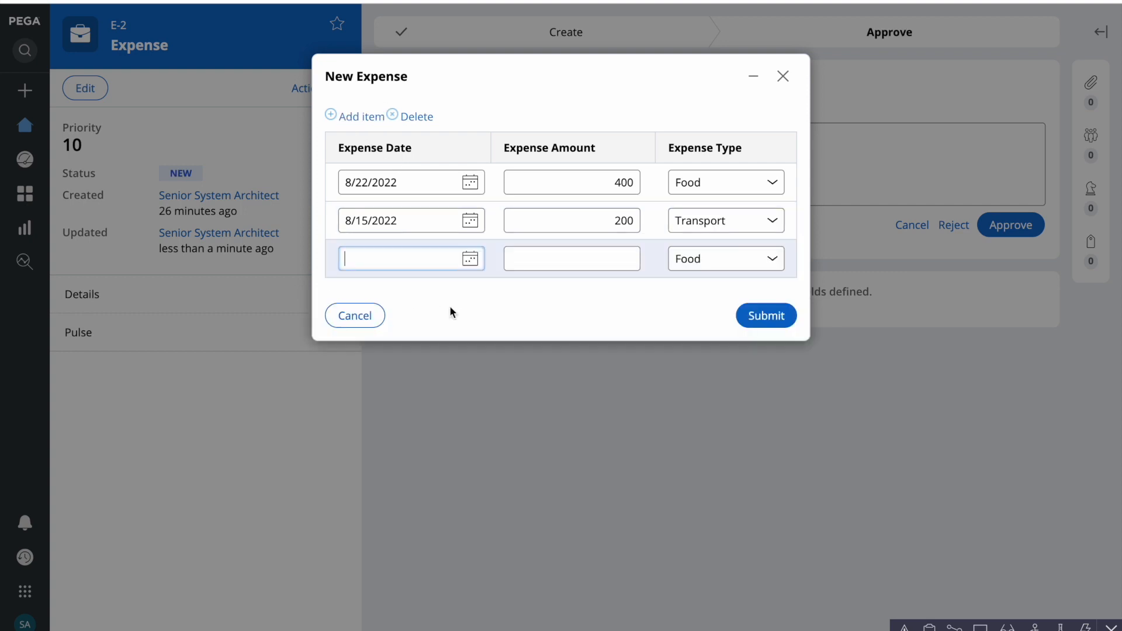
click(469, 259)
click(413, 393)
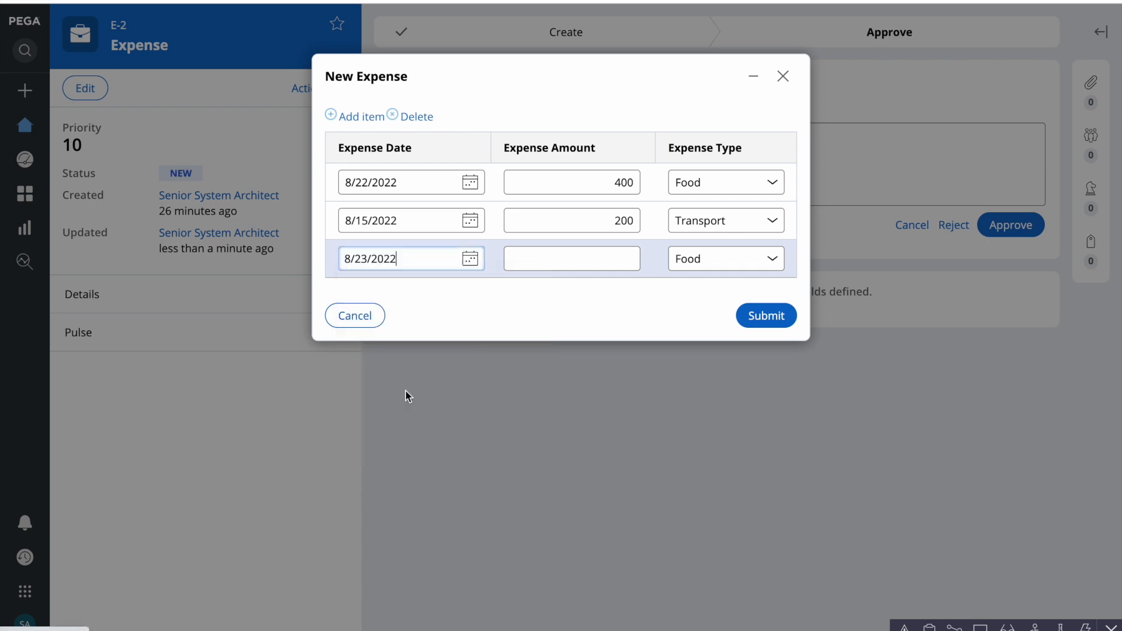
click(471, 261)
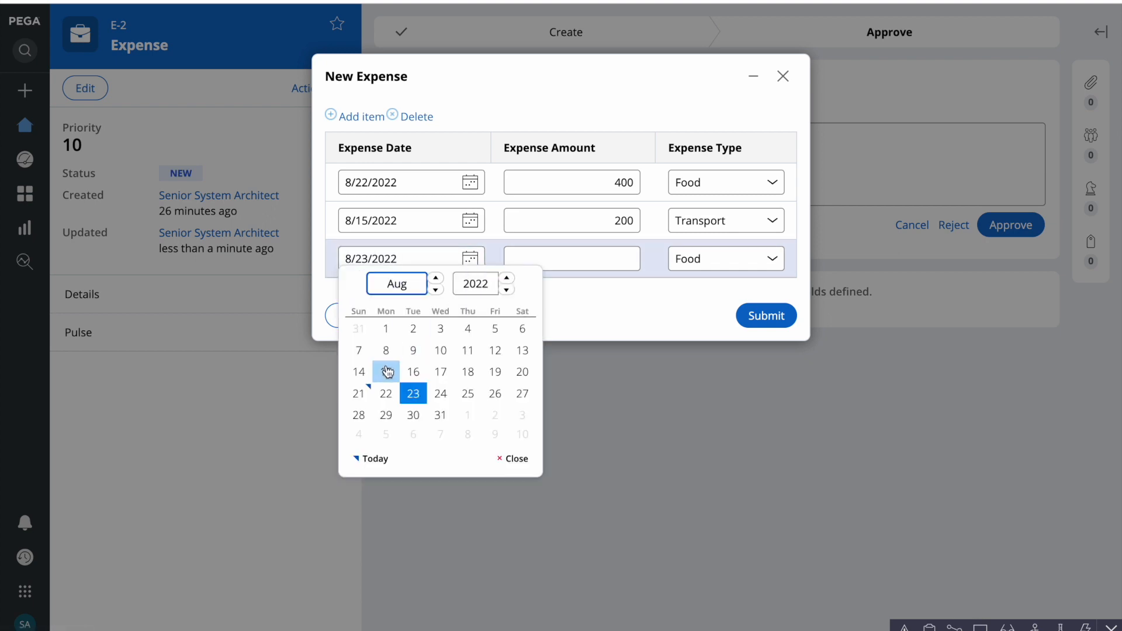
click(386, 372)
click(549, 258)
text(300)
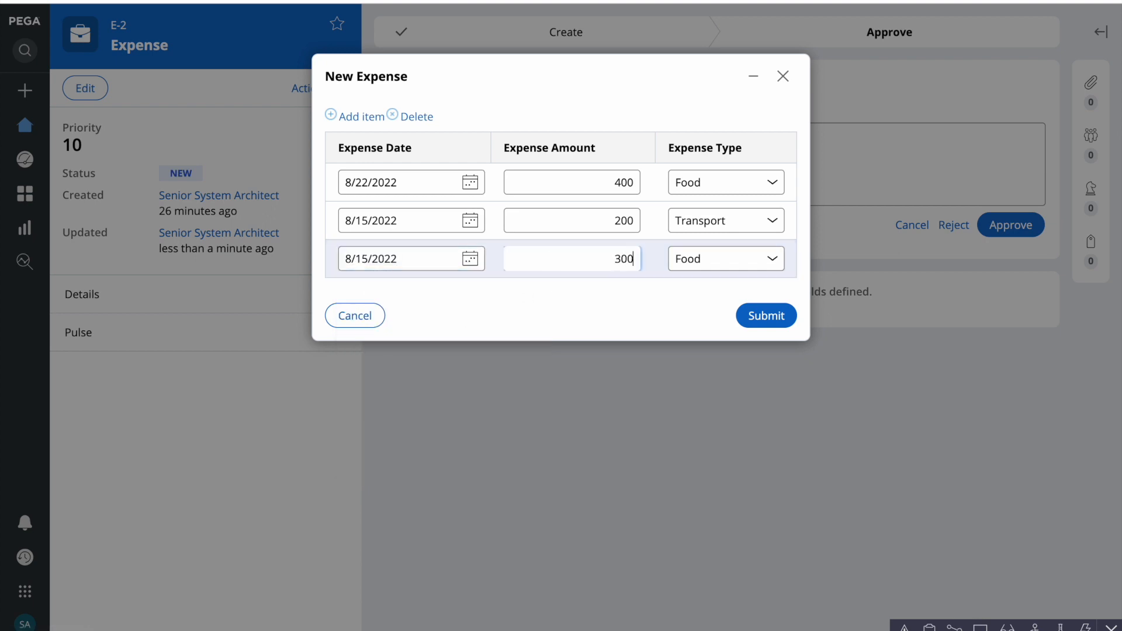
click(681, 261)
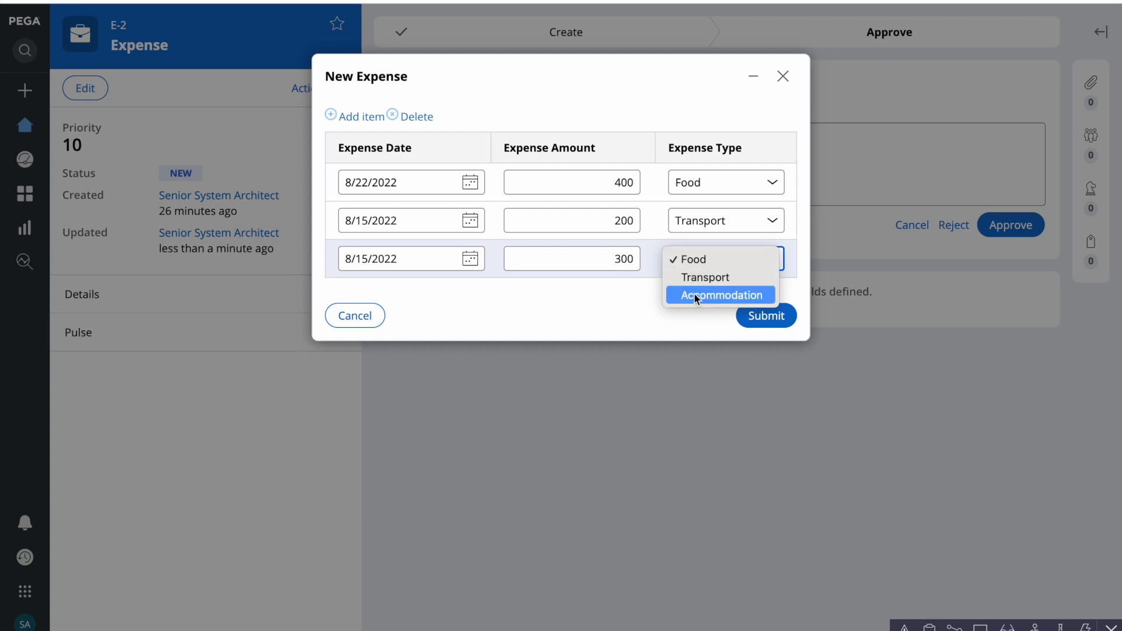
click(695, 295)
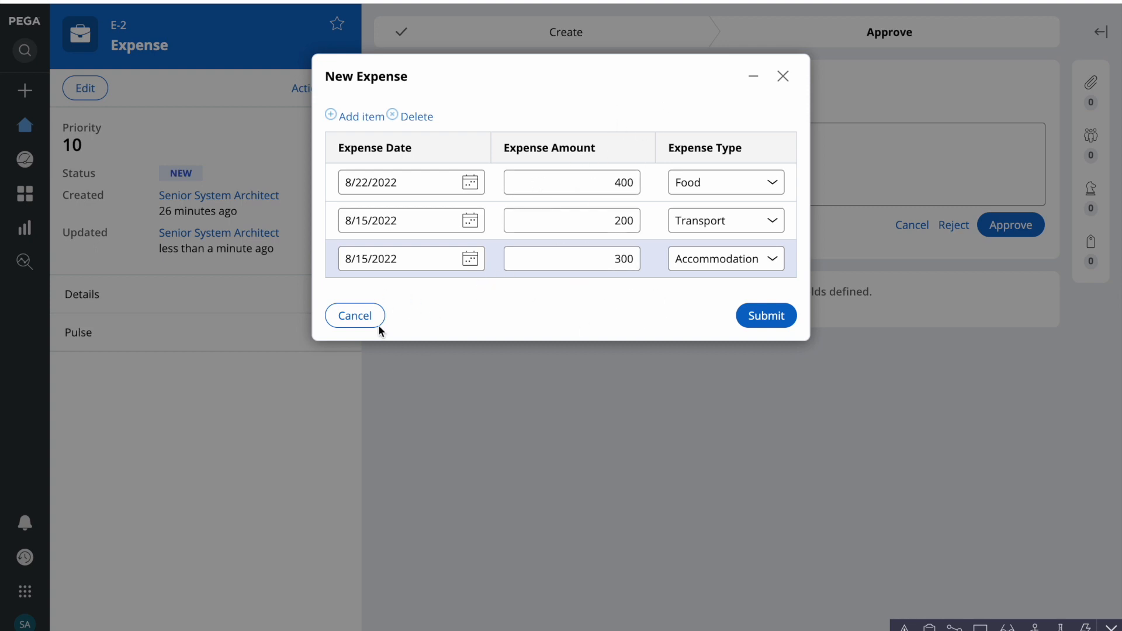
- Switch to the Expense List workbook in Microsoft Excel and enter the label Total Amount in cell F14
key(F4)
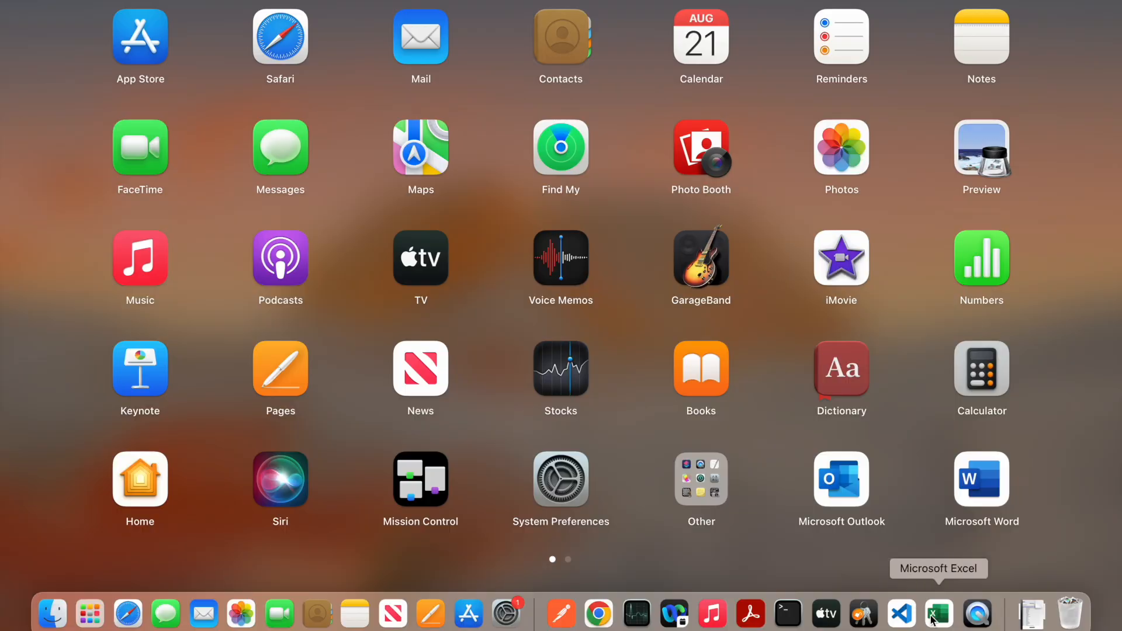
click(935, 615)
click(663, 301)
click(602, 371)
click(524, 370)
text(To)
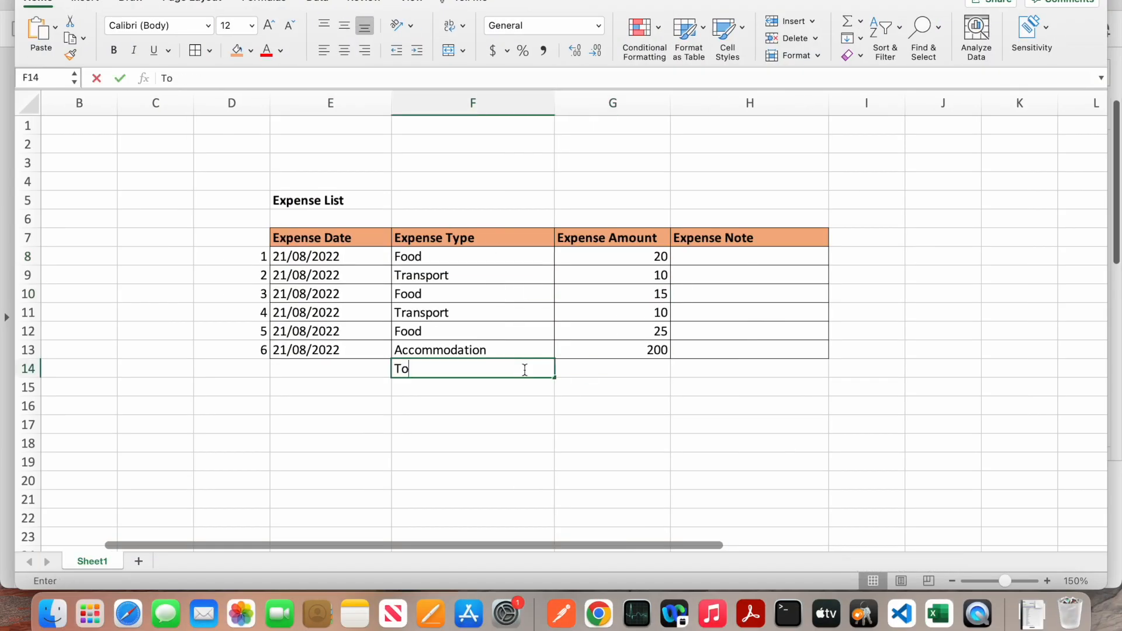
text(tal Amount)
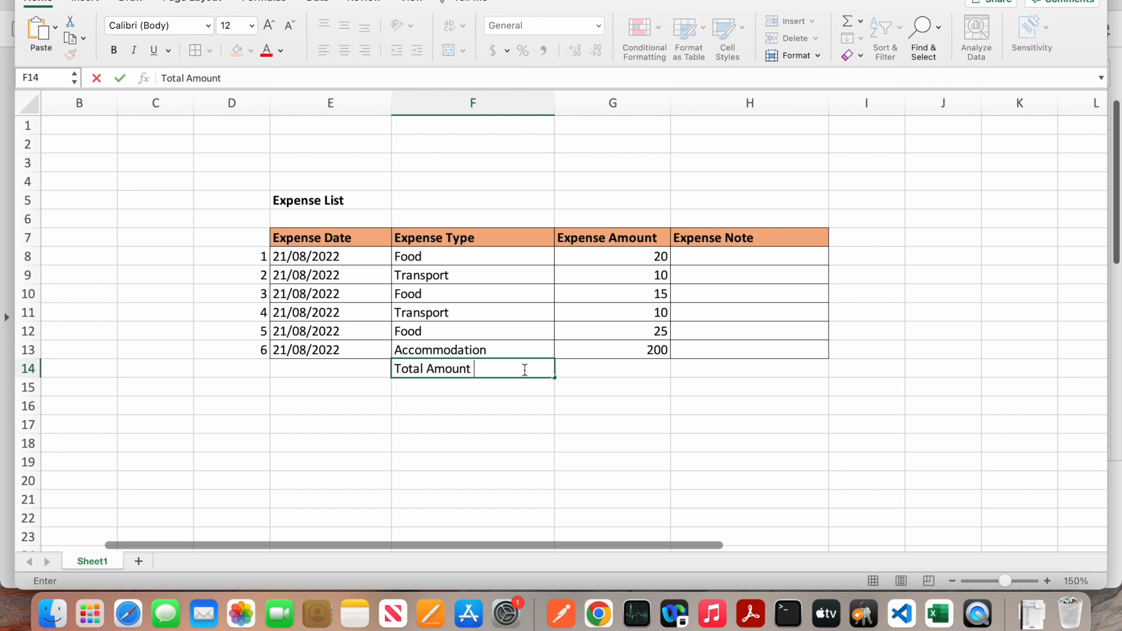
click(651, 423)
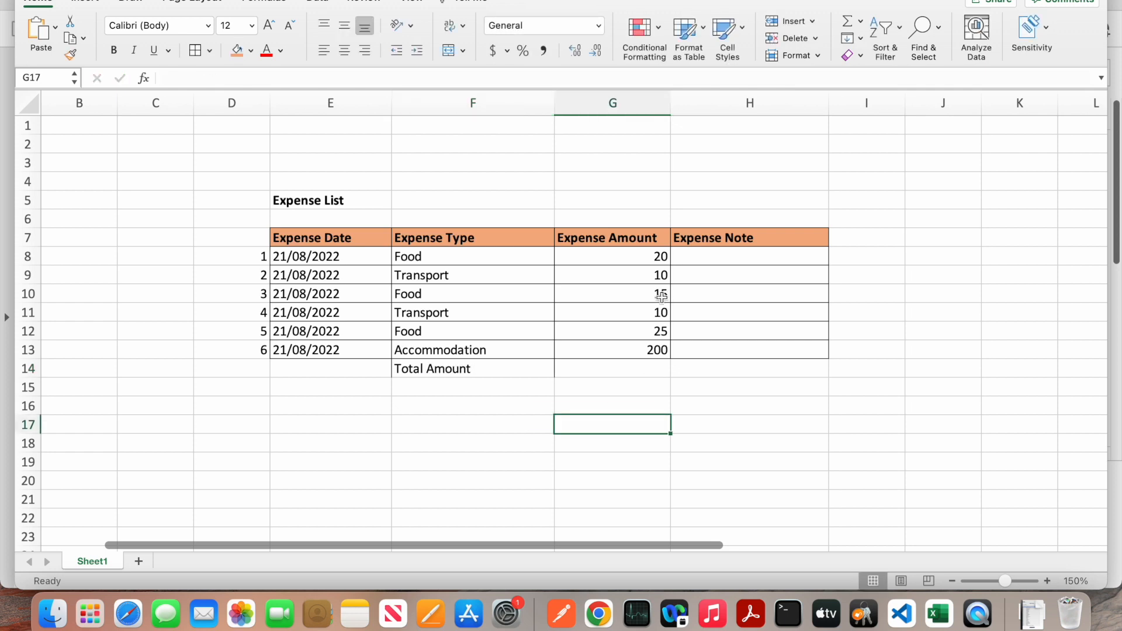
- Select the expense amounts G8:G13 to read their sum and enter 280 as the total in cell G14
drag(609, 256, 623, 356)
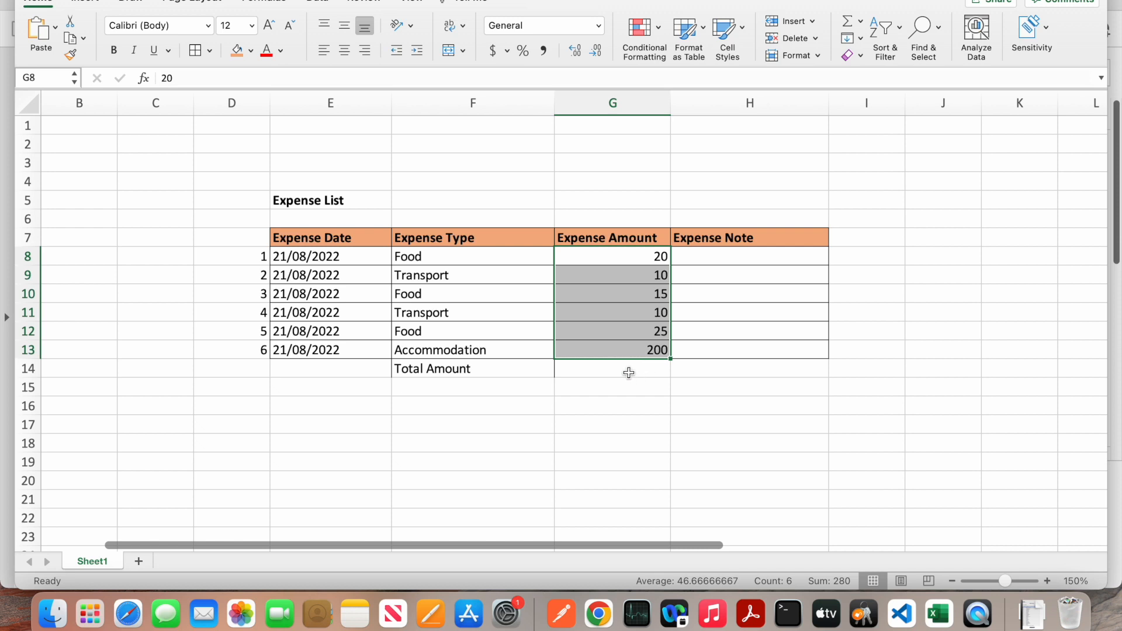
click(628, 373)
text(280-)
key(BackSpace)
click(816, 373)
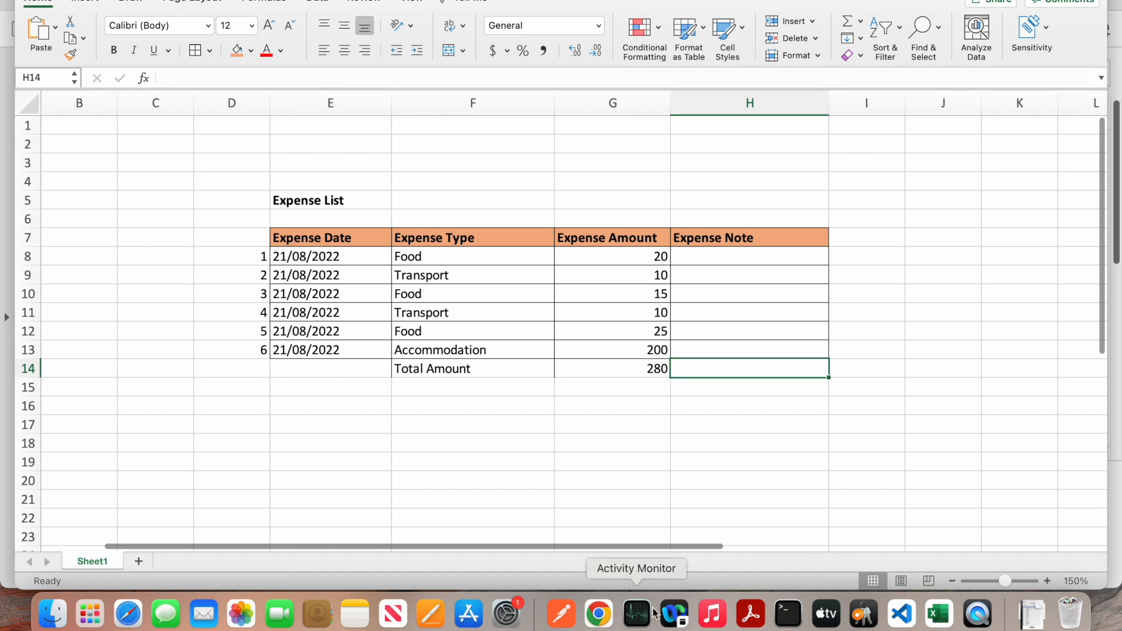
- Switch back to the new Expense form in Chrome and submit it with the first item's date corrected to 8/21/2022
click(599, 613)
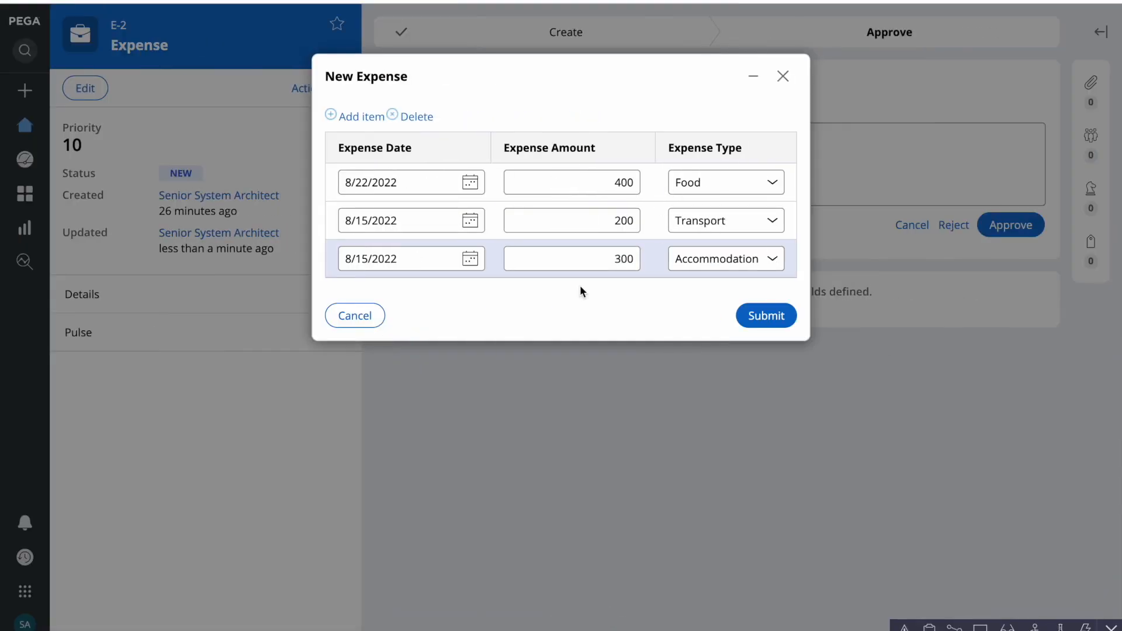
click(778, 321)
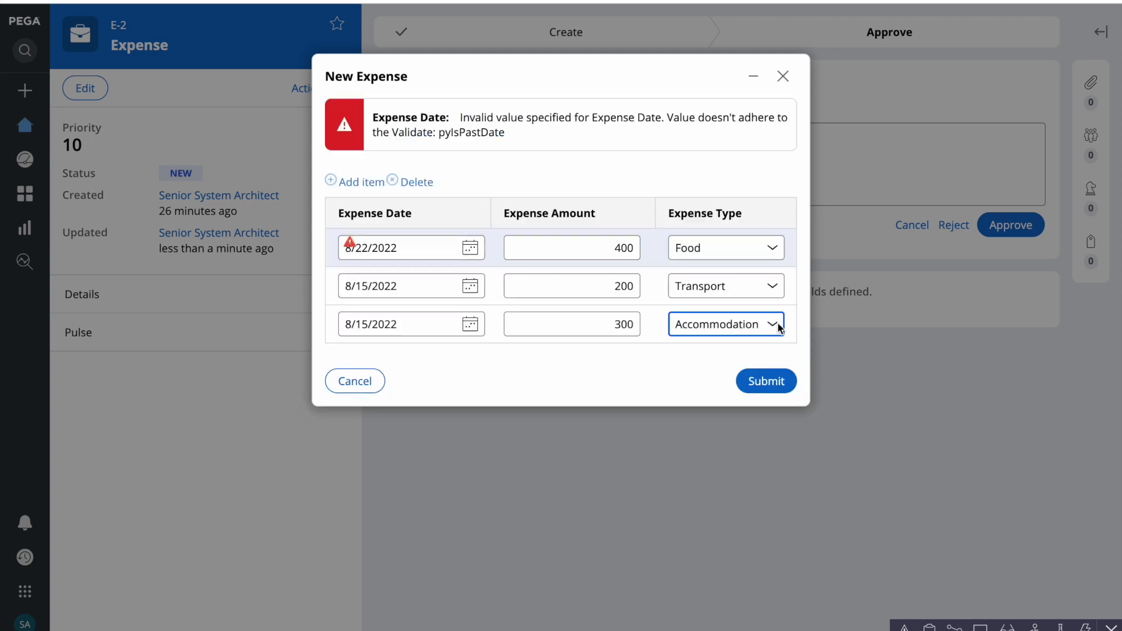
click(470, 247)
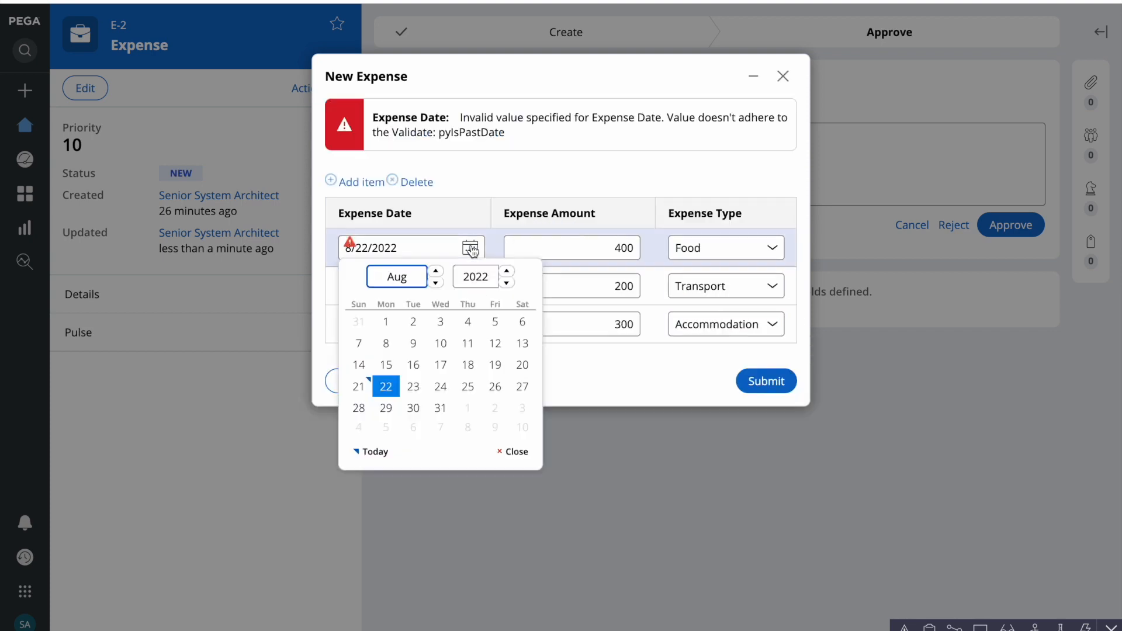
click(358, 387)
click(758, 384)
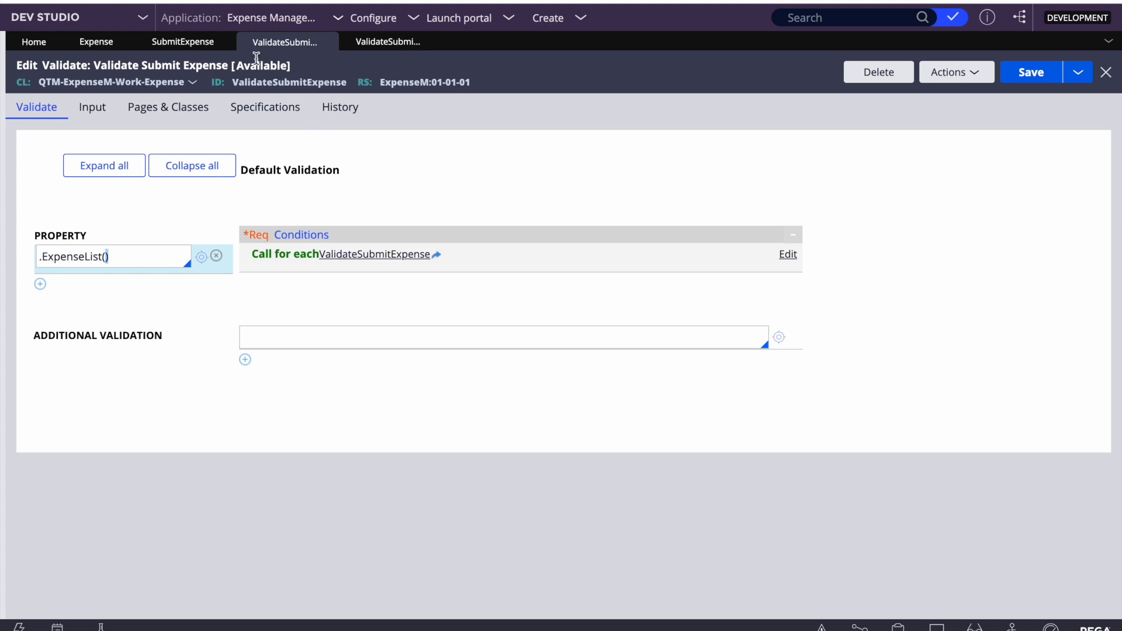
- Open the SubmitExpense section and inspect the cell properties of the middle Action Bottom cell without changing them
click(176, 42)
click(123, 384)
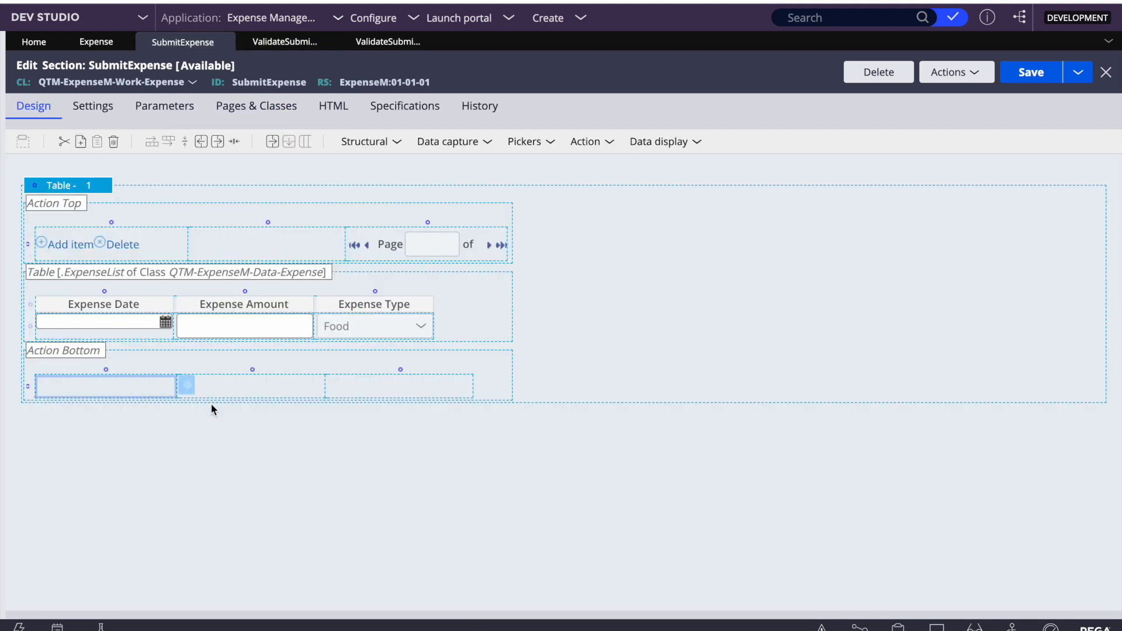
click(231, 394)
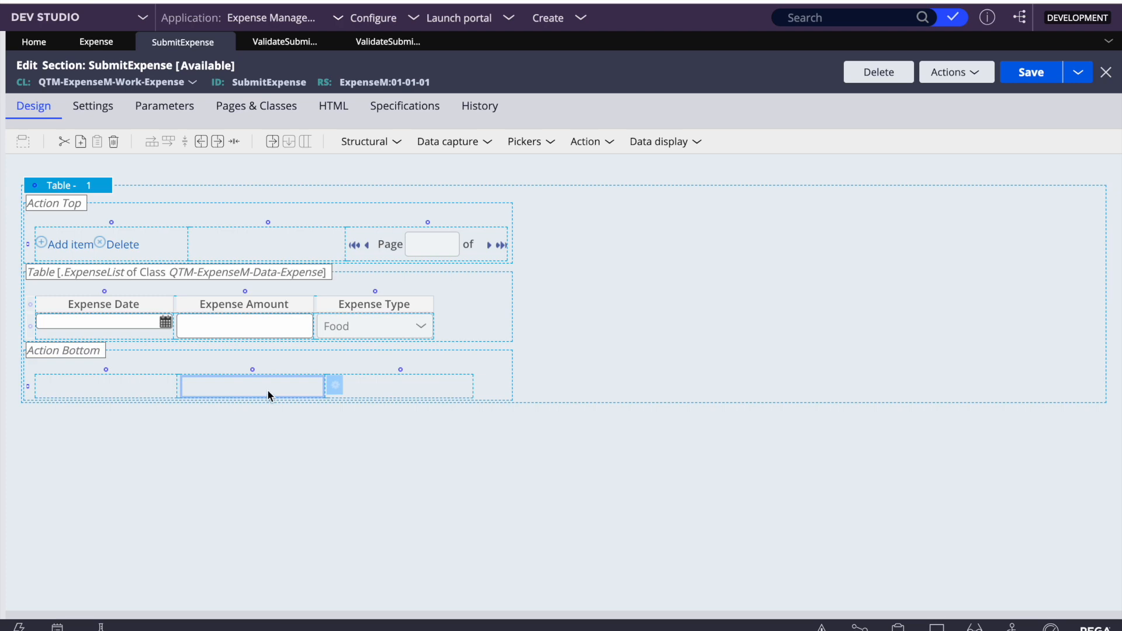
click(335, 388)
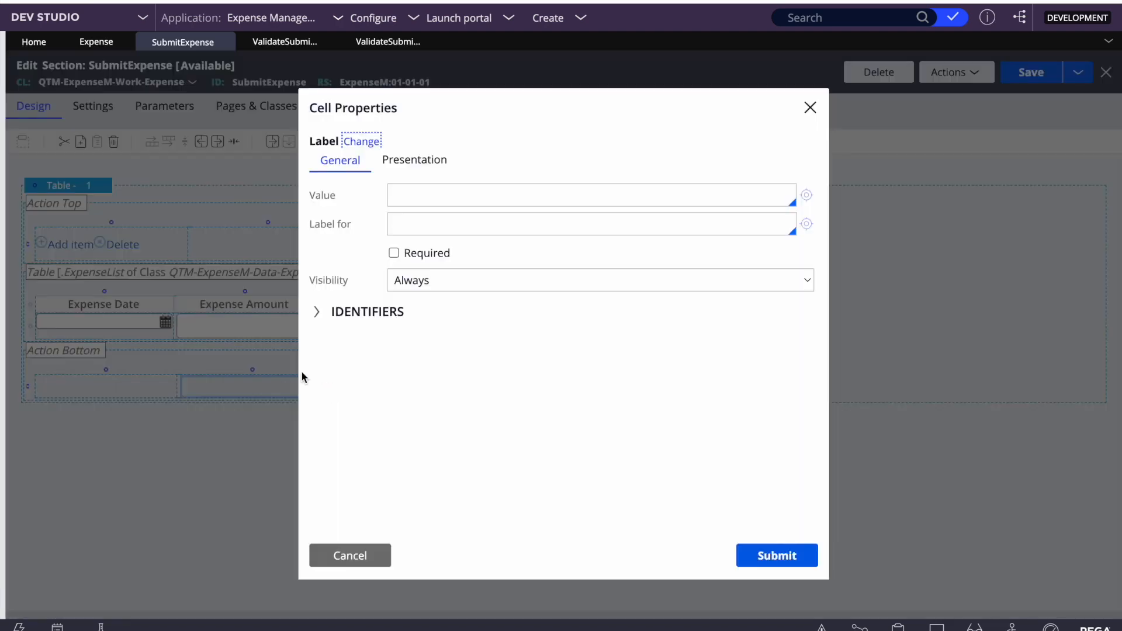
click(337, 553)
click(251, 397)
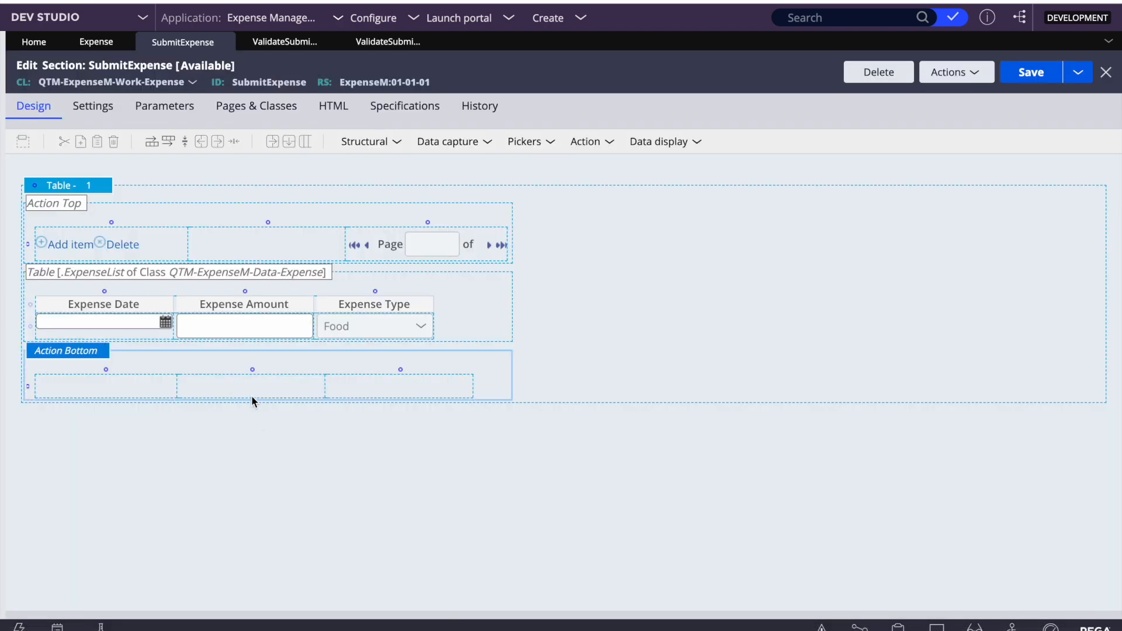
double_click(252, 398)
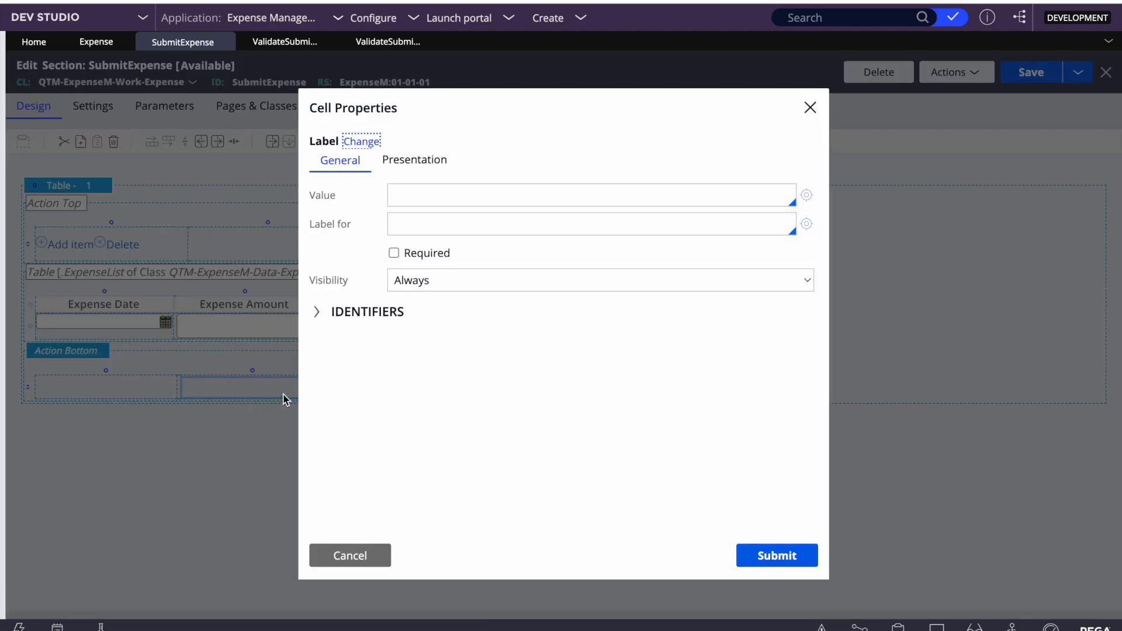
click(348, 558)
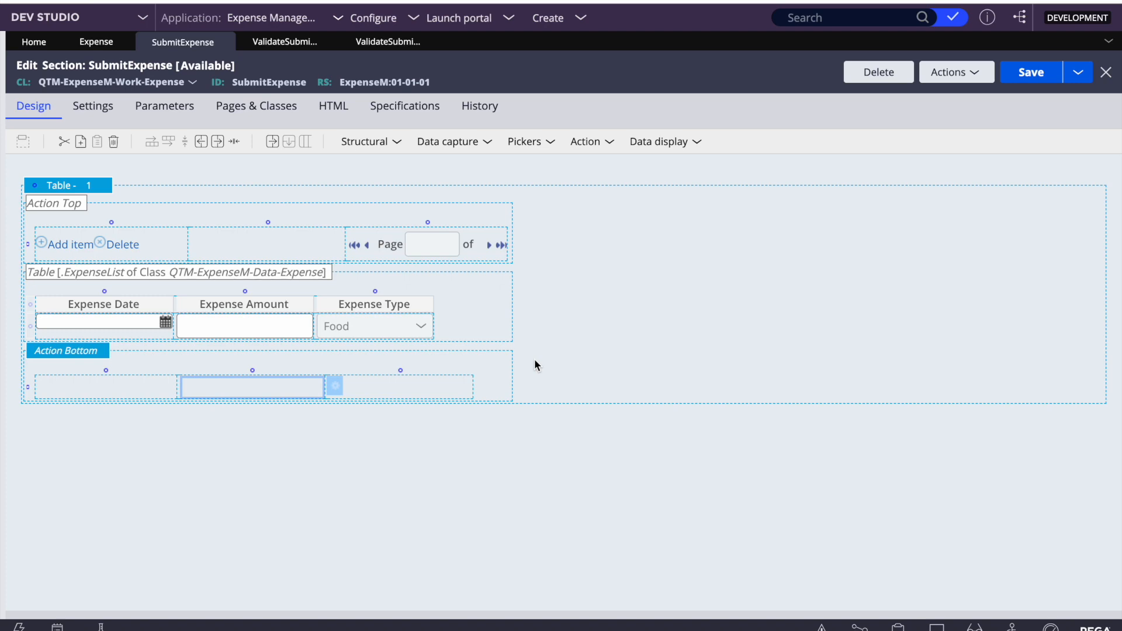
- Review the .Amount condition in the data-class ValidateSubmitExpense rule and the .ExpenseList() call in the work-class rule
click(388, 41)
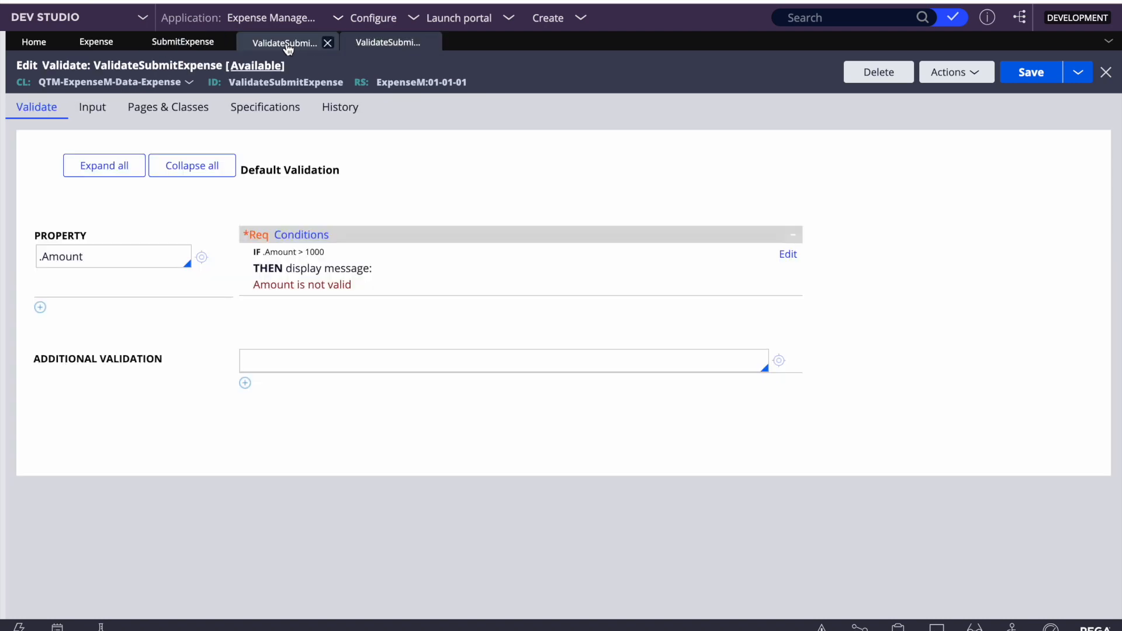
click(285, 41)
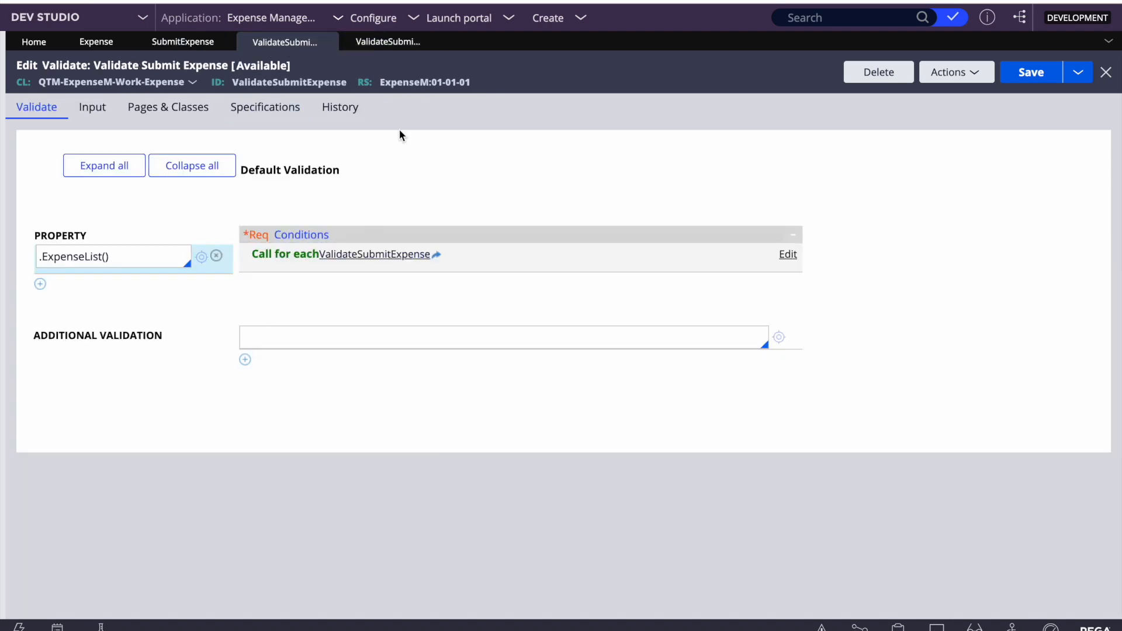
click(394, 249)
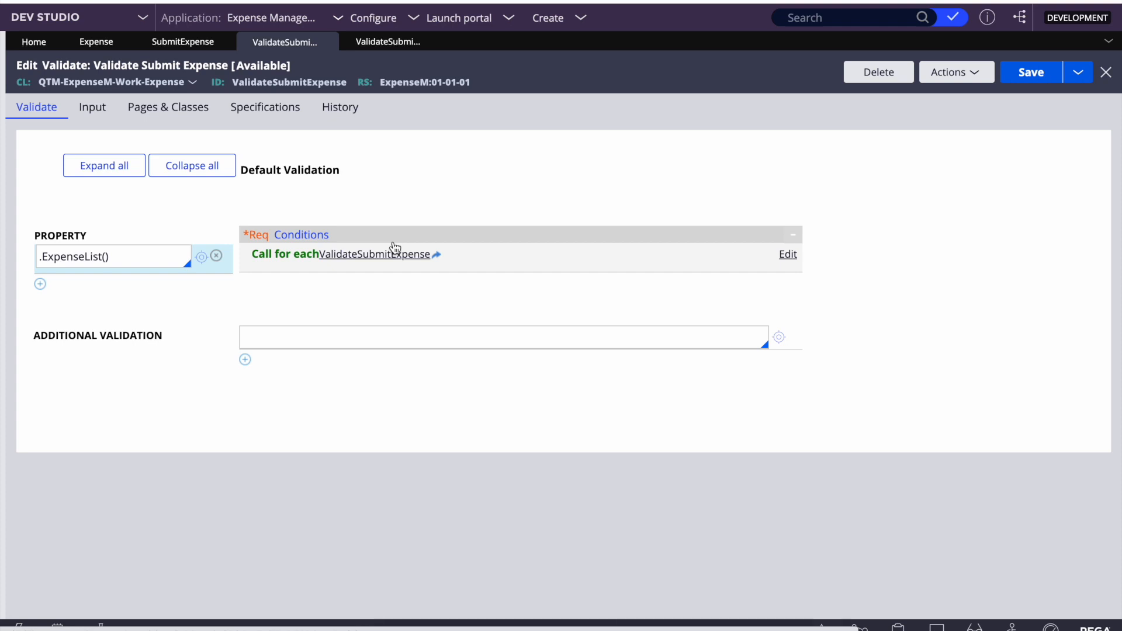
click(120, 259)
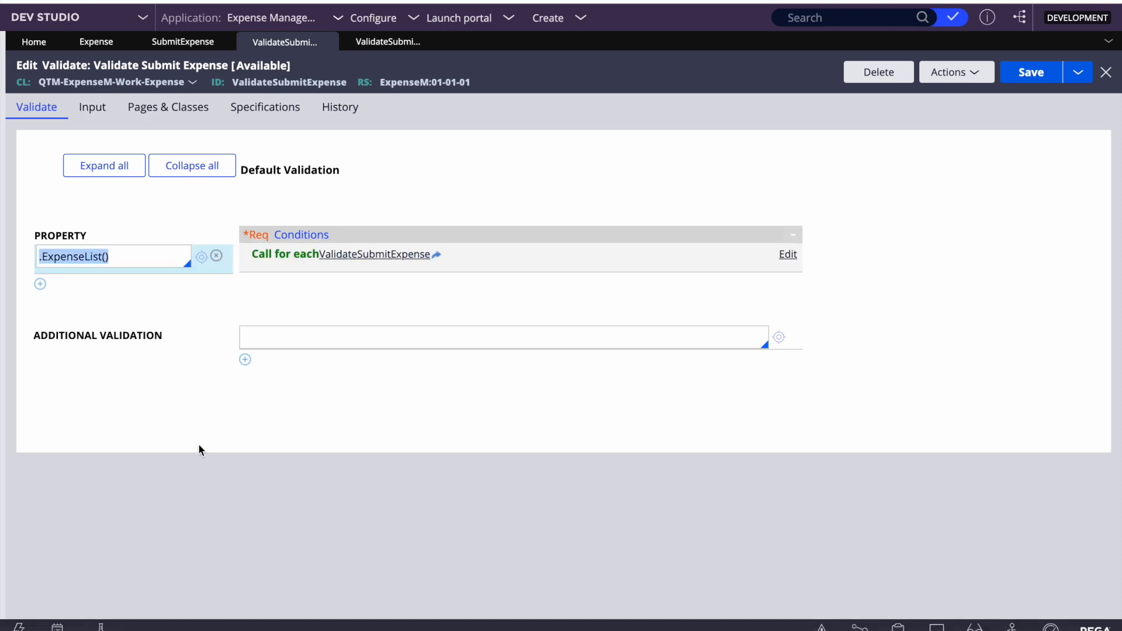
click(200, 462)
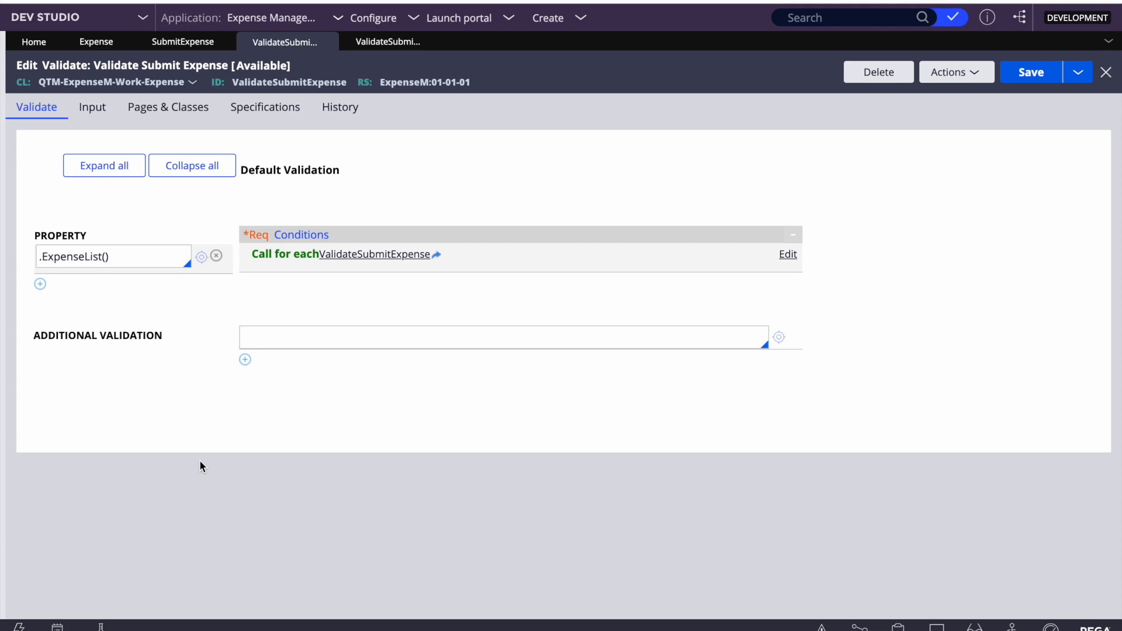